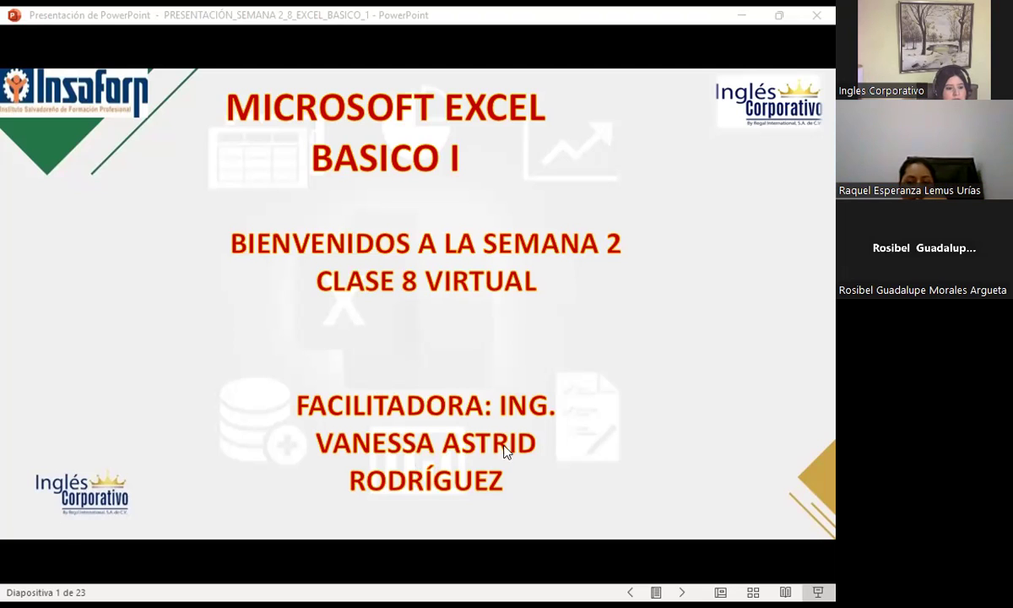
- Move from the Excel Básico I title slide to the '2.9 - Objetivo de la lección' course page
click(384, 535)
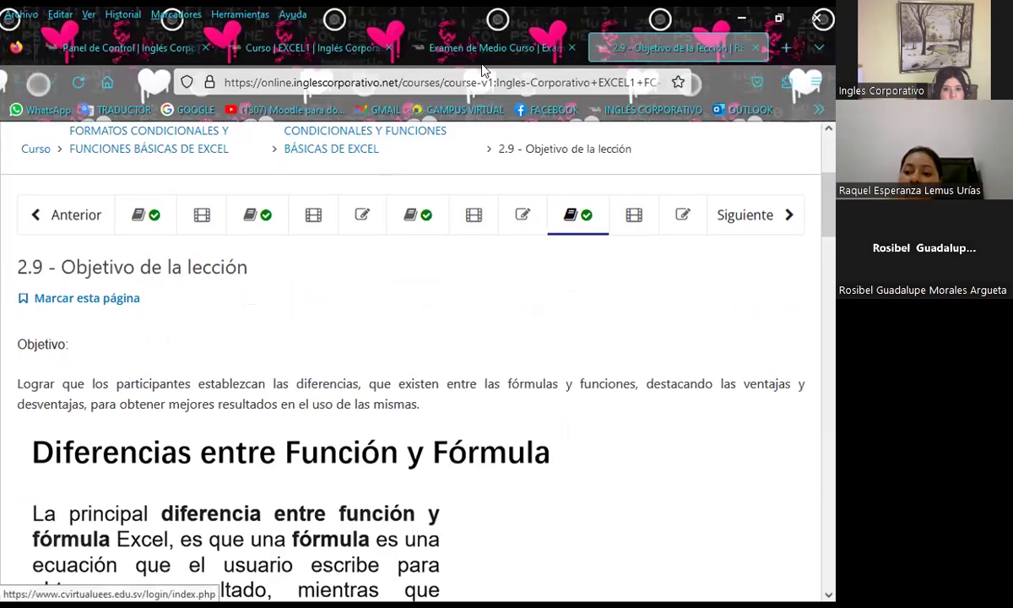
- Flip through the midterm, course outline and lesson 2.9 browser tabs
click(485, 49)
click(324, 47)
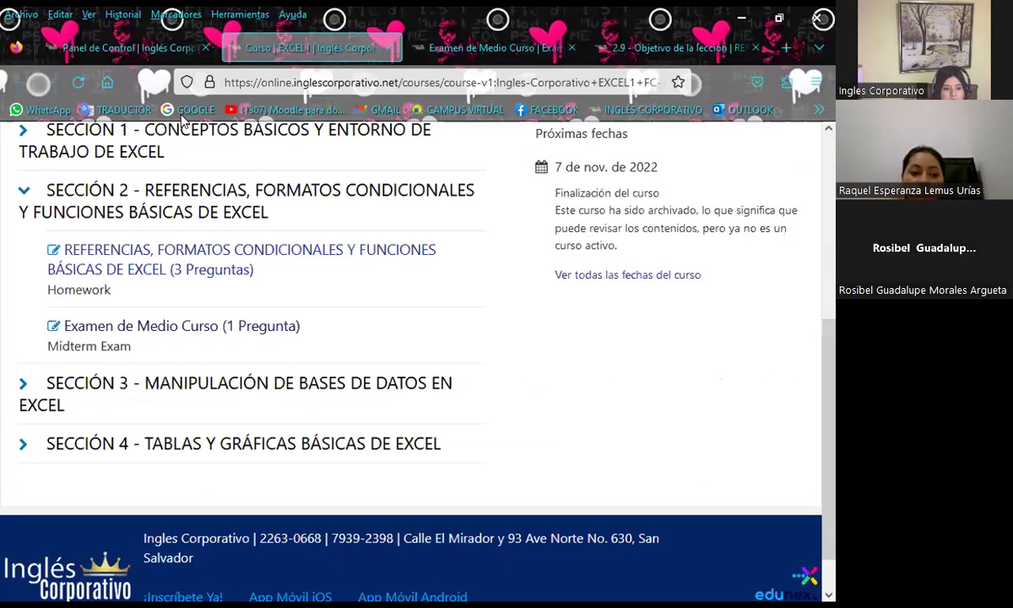
scroll(26, 279, up, 2)
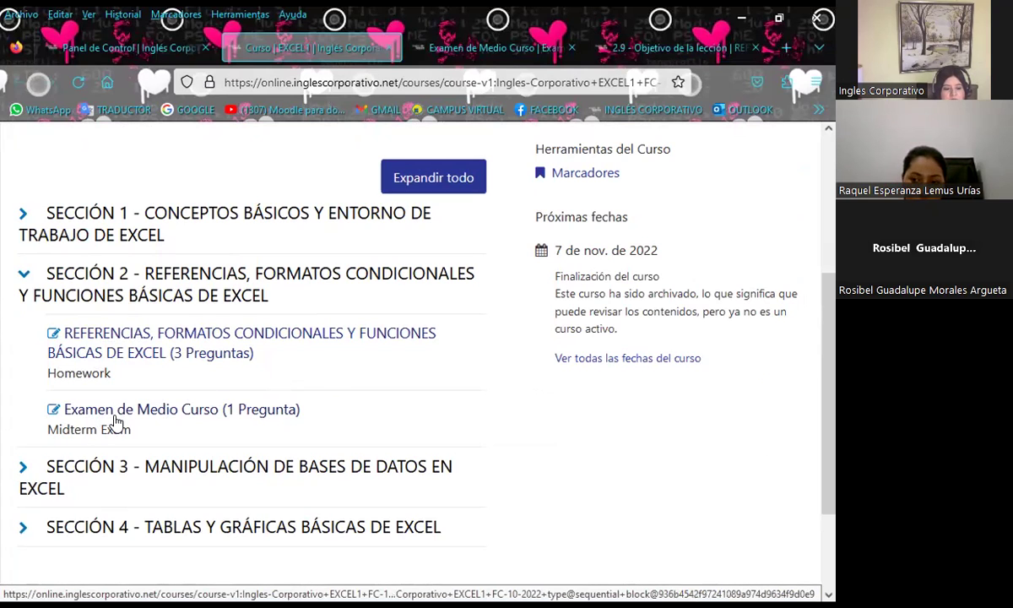
click(667, 47)
scroll(520, 127, down, 3)
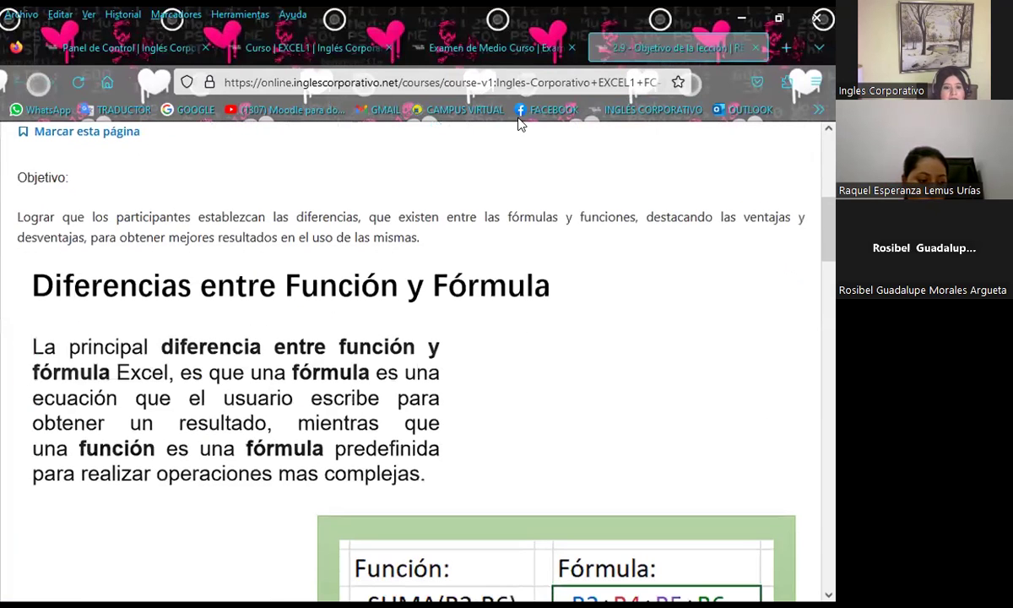
- Open the Examen de Medio Curso page and scroll through its questions and back up
click(494, 47)
scroll(266, 422, down, 2)
scroll(221, 427, down, 4)
scroll(214, 429, down, 4)
scroll(217, 430, down, 5)
scroll(216, 427, down, 3)
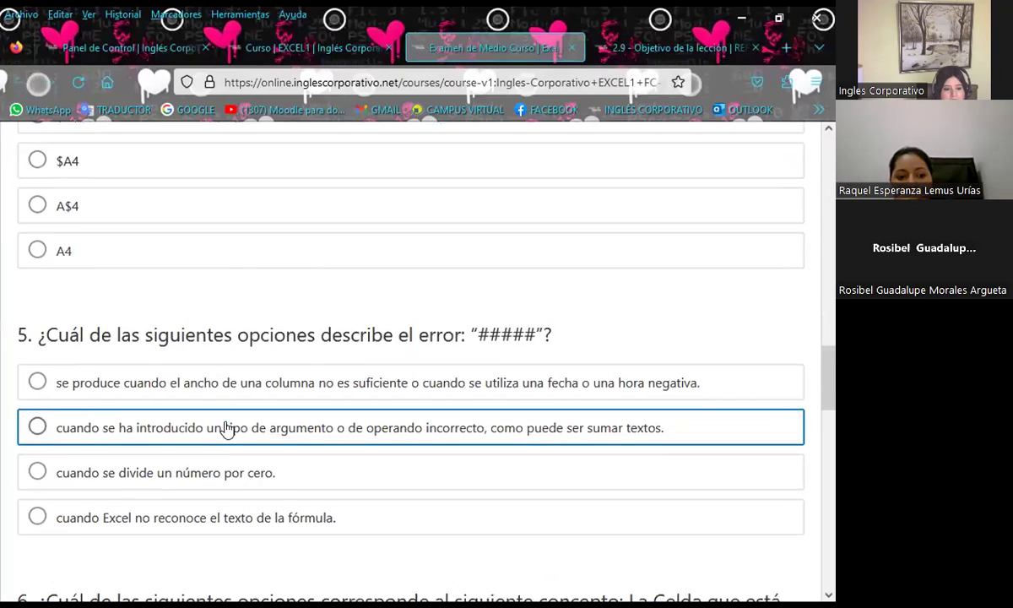
scroll(245, 432, down, 3)
scroll(250, 433, down, 3)
scroll(249, 432, down, 3)
scroll(249, 432, down, 4)
scroll(163, 423, up, 2)
scroll(3, 390, up, 1)
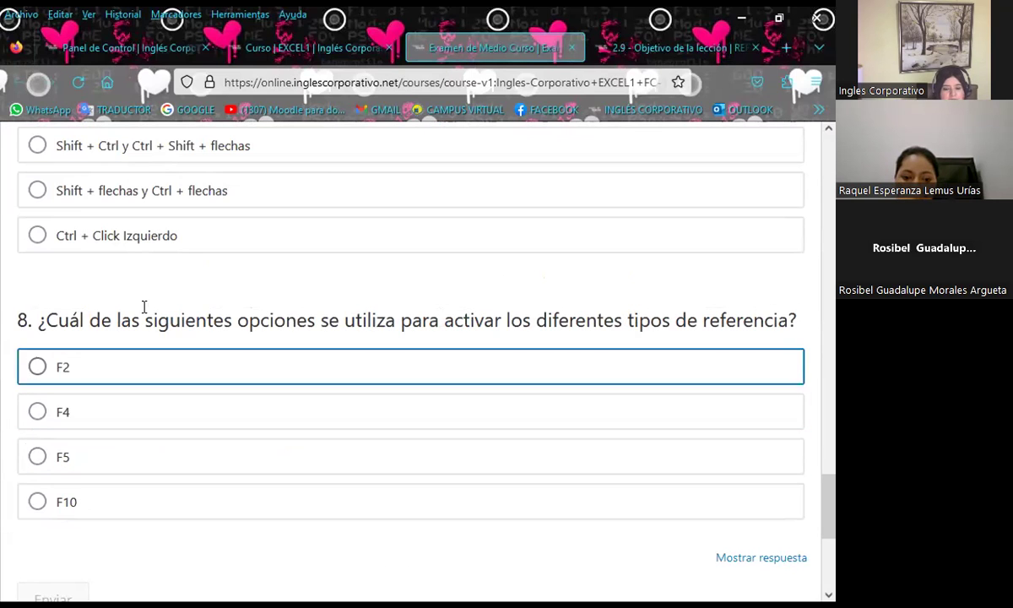
scroll(302, 416, up, 4)
scroll(302, 416, up, 2)
scroll(304, 414, up, 6)
scroll(304, 413, up, 3)
scroll(303, 408, up, 5)
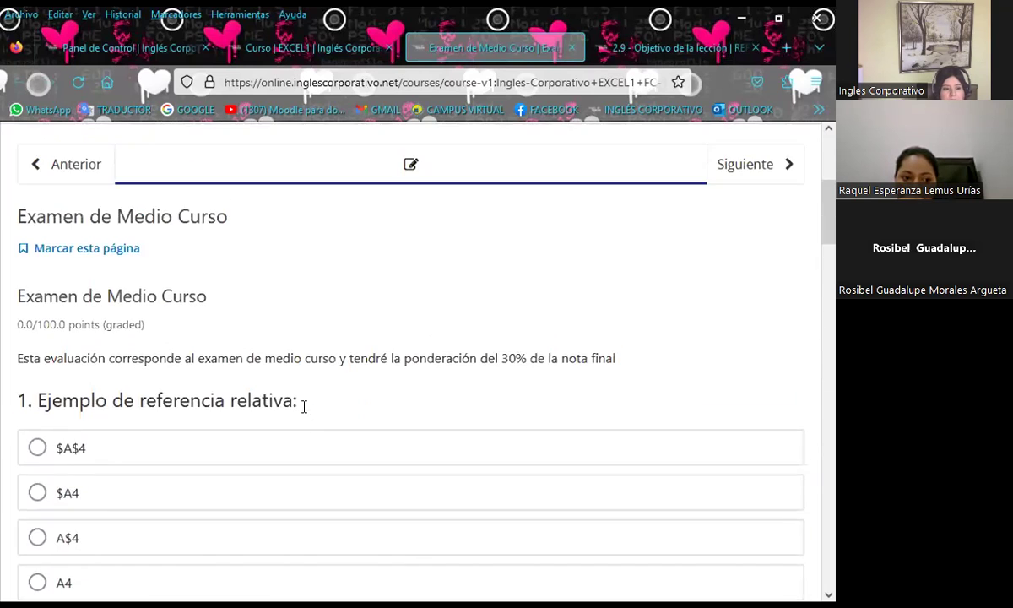
scroll(303, 408, up, 4)
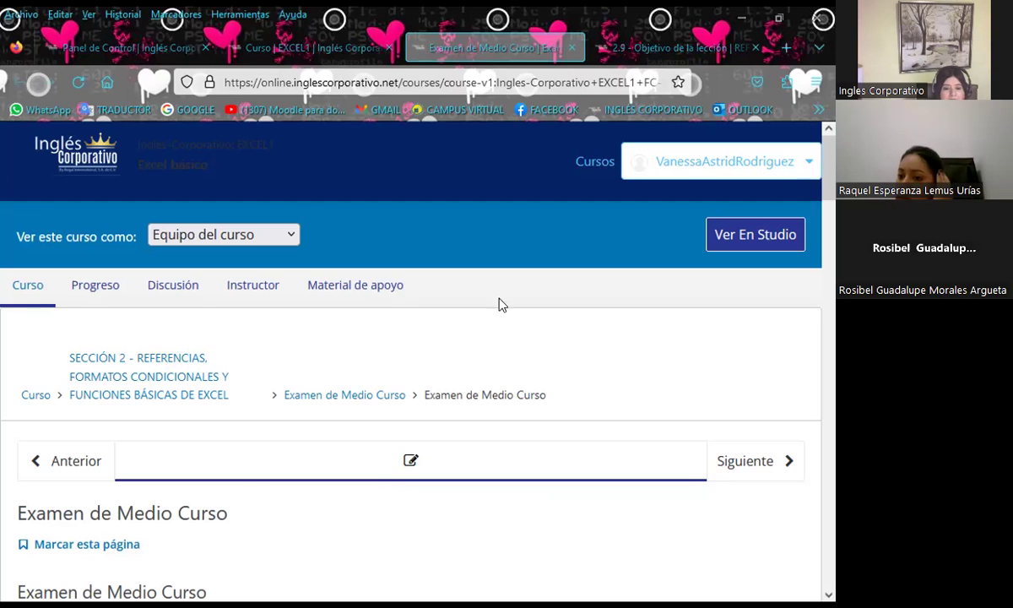
- Return to the lesson 2.9 page and scroll through the formula-versus-function objective
click(646, 48)
scroll(469, 463, up, 4)
scroll(452, 432, up, 2)
scroll(443, 474, down, 2)
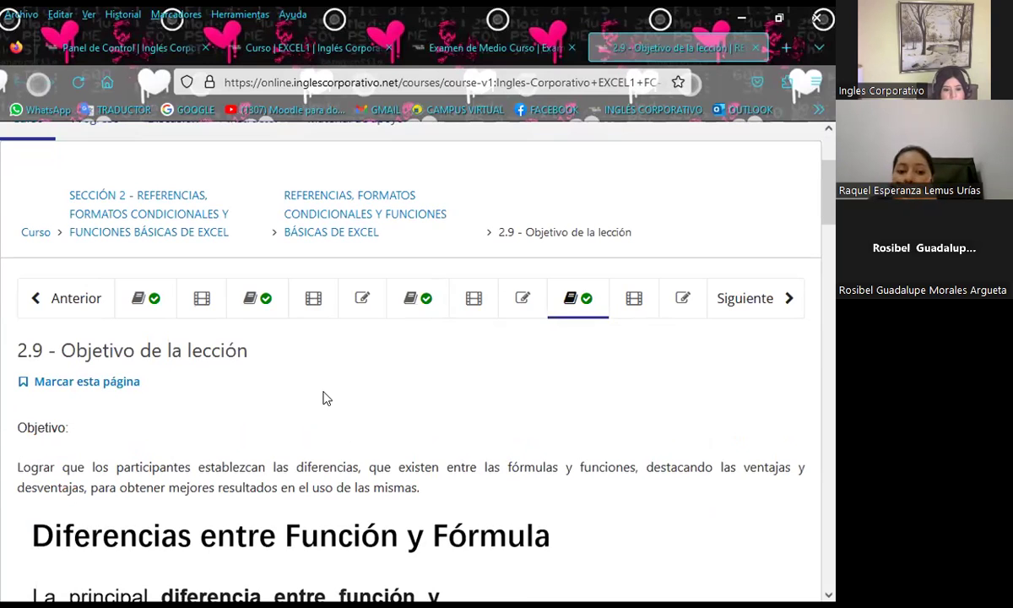
scroll(321, 400, down, 2)
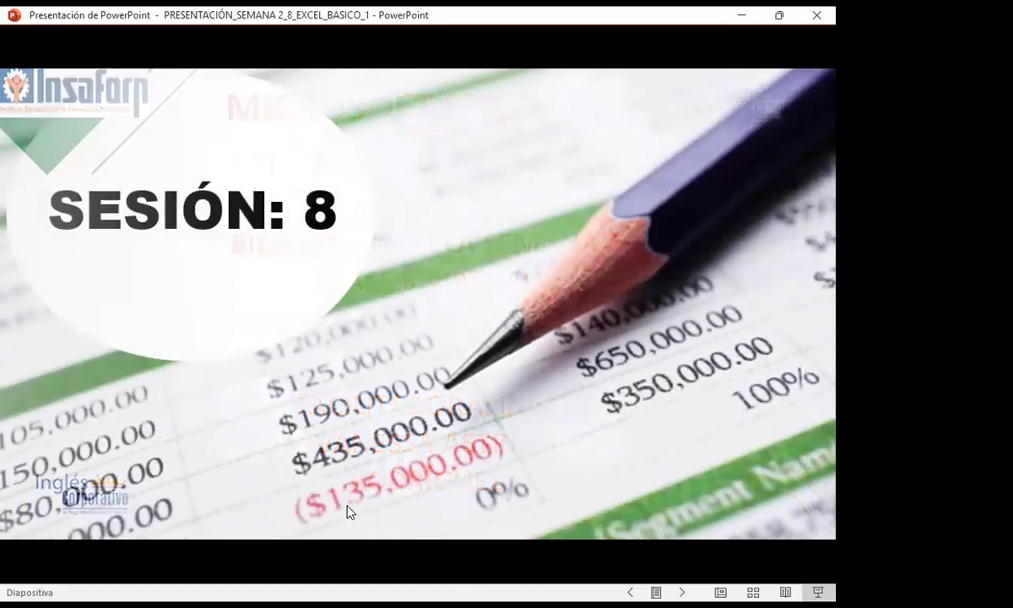
- Advance past the Agenda slide to slide 4, the session's general objective
click(350, 510)
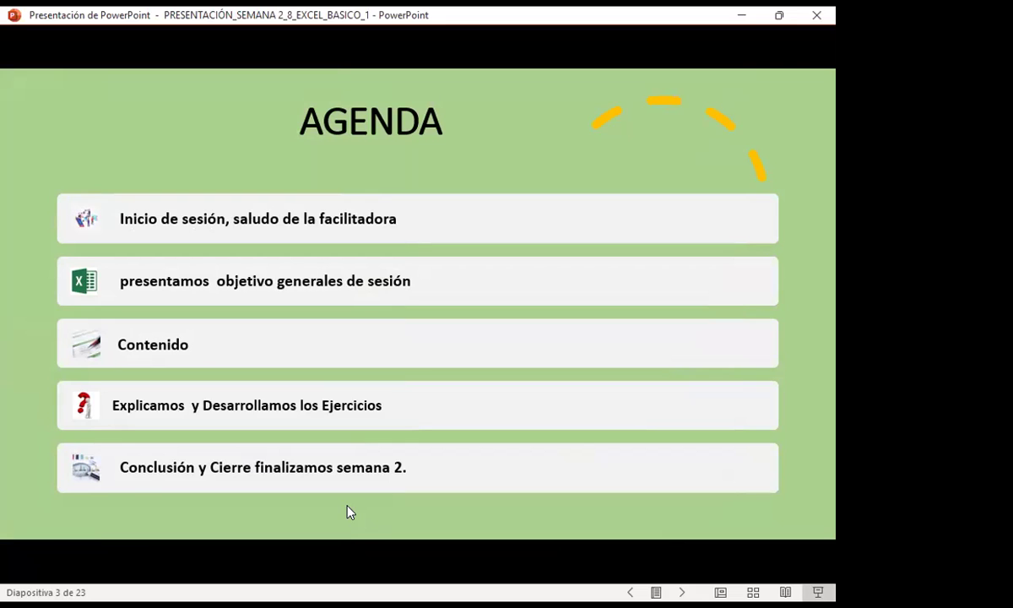
click(351, 511)
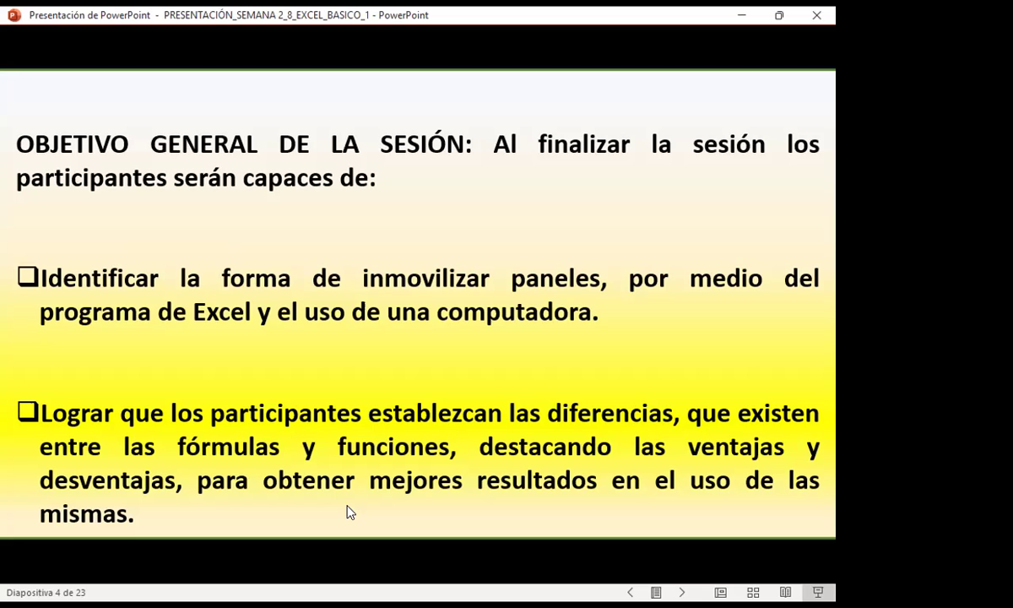
- Advance to slide 5 of 23, 'INMOVILIZAR PÁNELES'
click(550, 453)
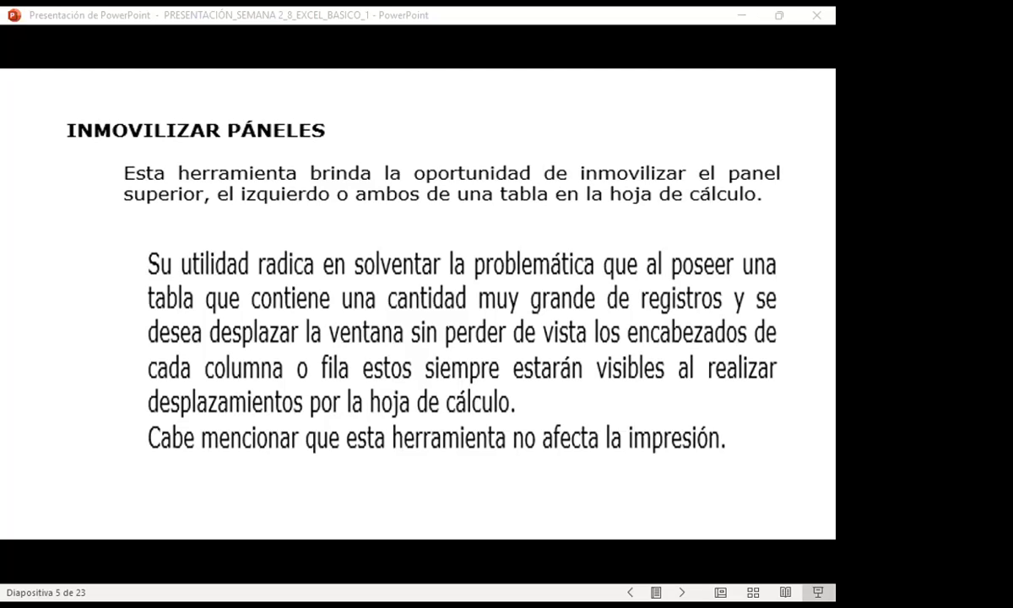
- Switch from the slideshow to the Excel workbook's INMOVILIZAR PÁNELES sheet
key(alt+Tab)
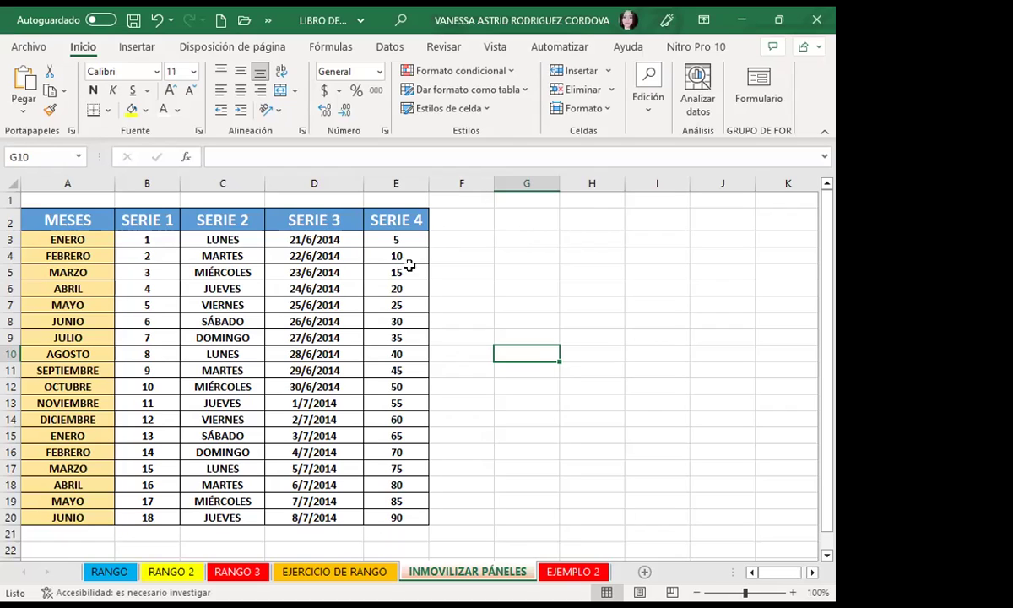
click(302, 334)
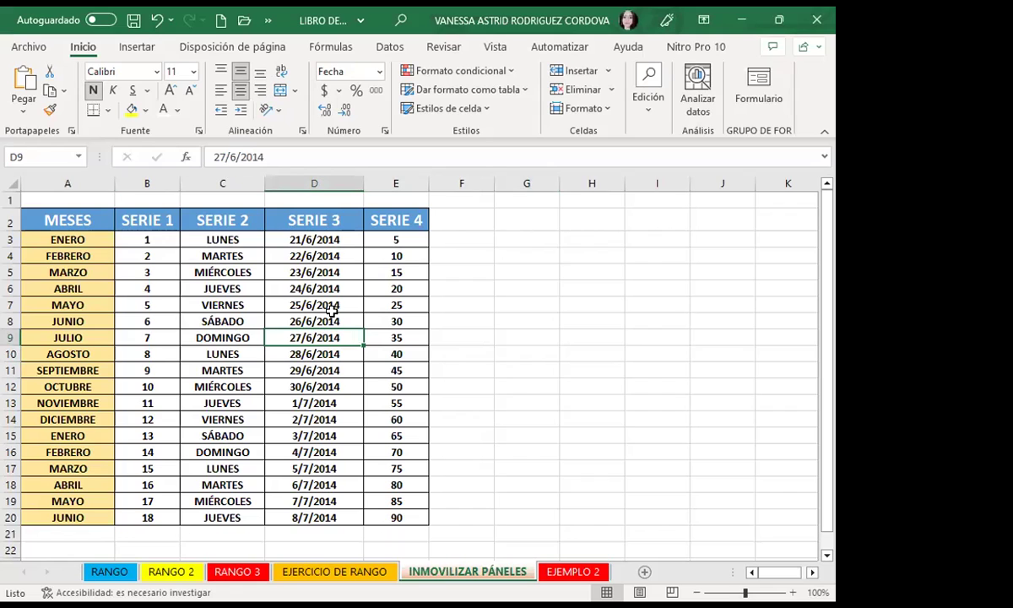
mouse_move(67, 354)
mouse_down()
mouse_move(379, 465)
mouse_move(373, 517)
mouse_up()
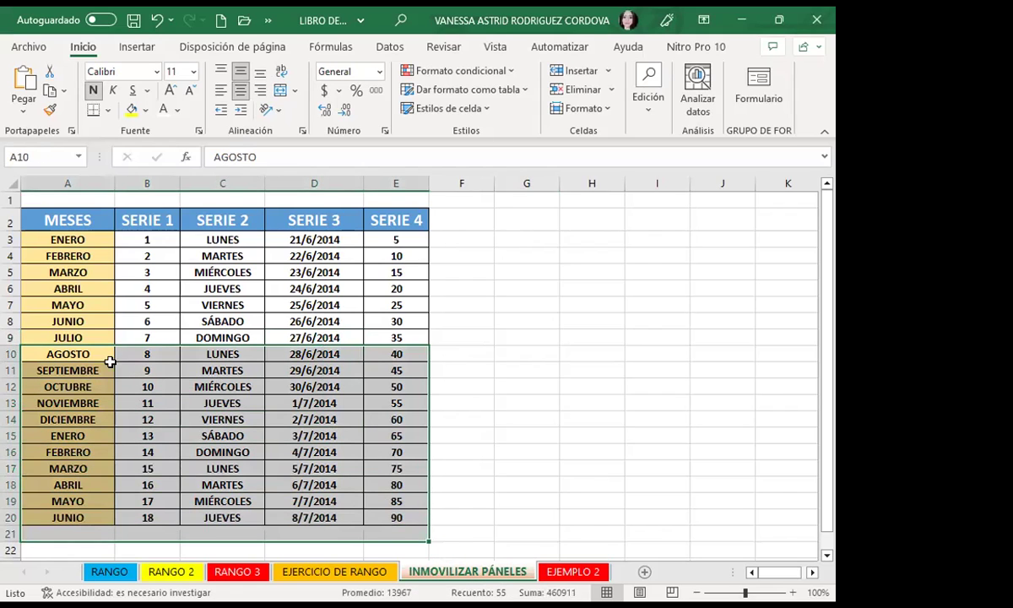
click(98, 353)
drag(93, 355, 397, 510)
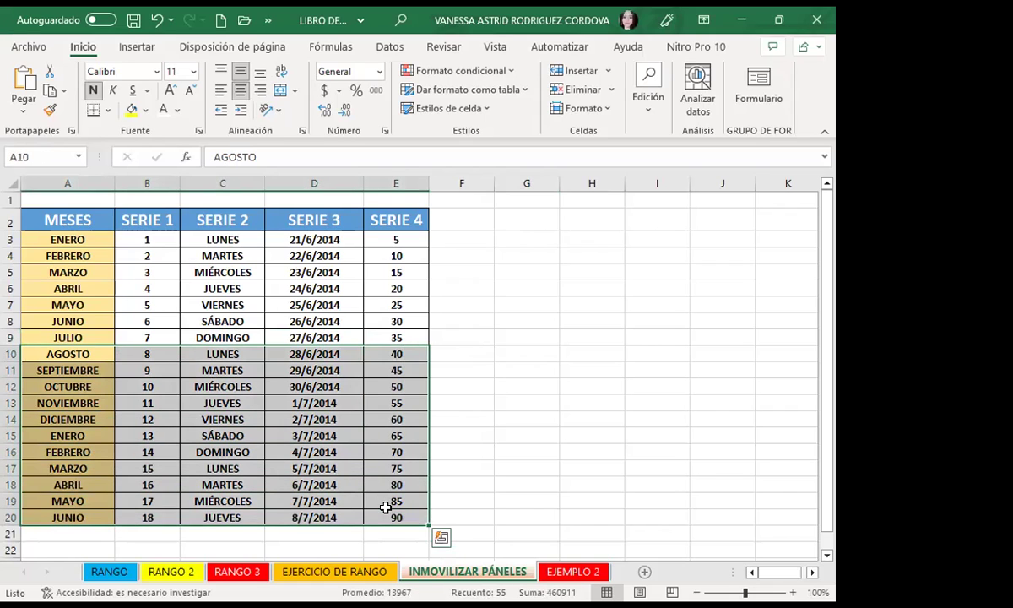
scroll(124, 450, down, 2)
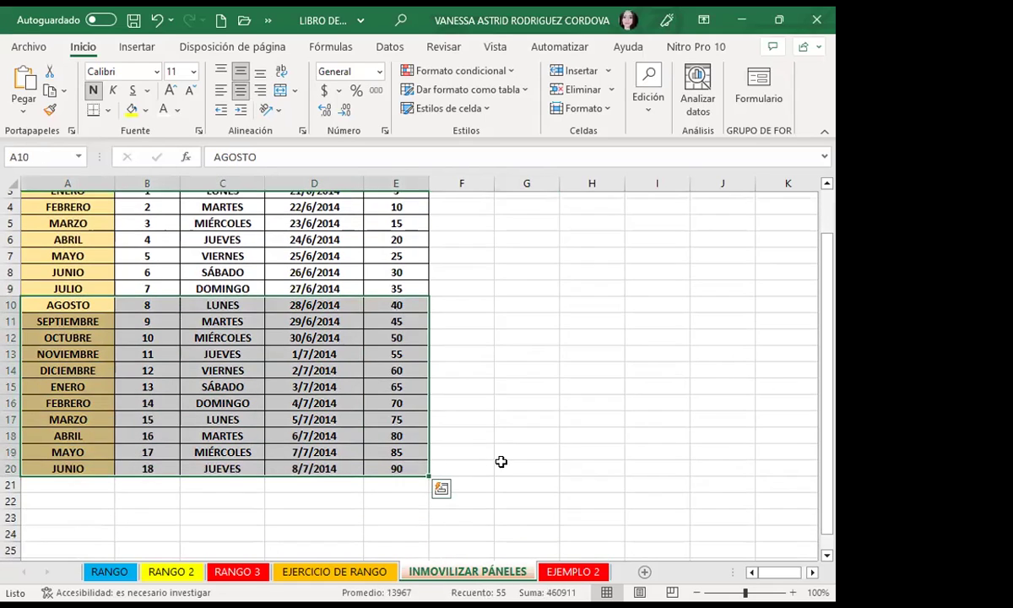
click(503, 464)
scroll(160, 363, up, 1)
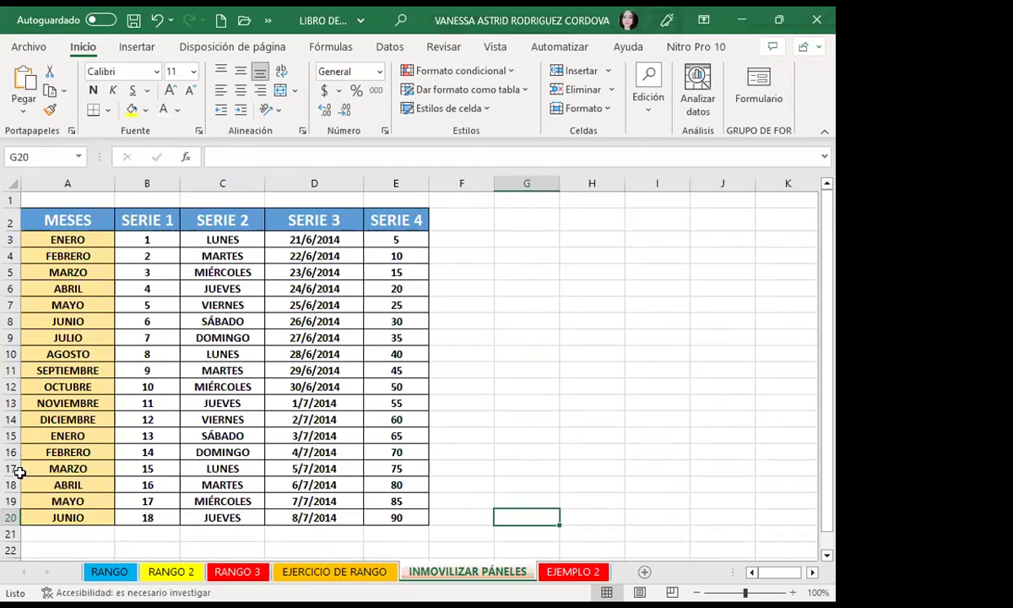
scroll(25, 469, down, 3)
scroll(33, 463, down, 3)
scroll(74, 448, up, 6)
- Select the JULIO-to-JUNIO rows A9:E20 as the block to extend down to row 100
scroll(74, 449, down, 5)
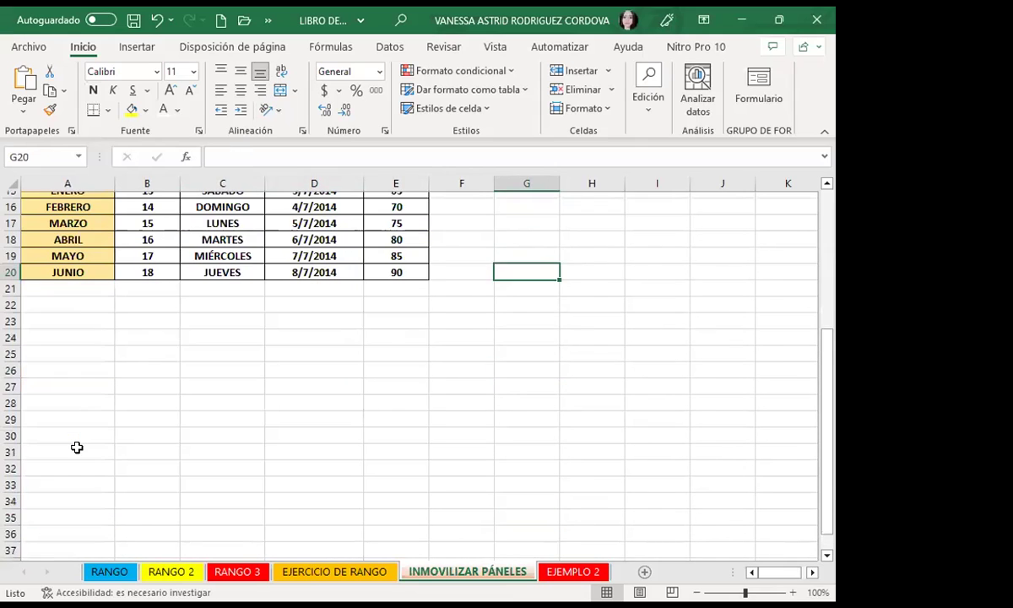
scroll(79, 446, down, 4)
scroll(79, 445, down, 4)
scroll(79, 443, down, 2)
scroll(80, 440, down, 2)
scroll(80, 441, down, 2)
scroll(80, 441, down, 3)
scroll(81, 441, down, 4)
scroll(224, 400, up, 10)
scroll(149, 354, up, 6)
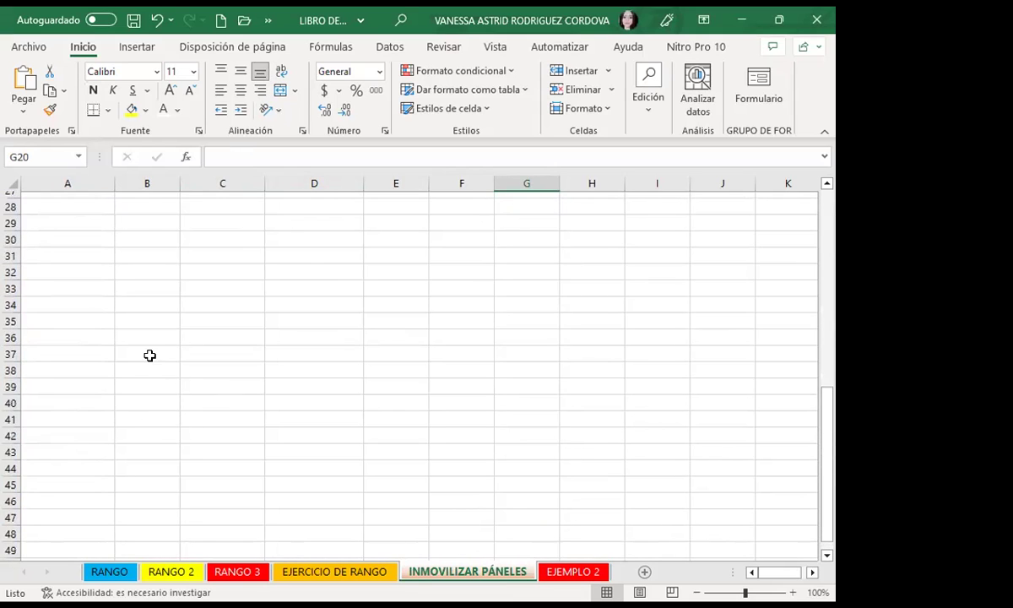
scroll(29, 325, up, 9)
drag(68, 338, 424, 528)
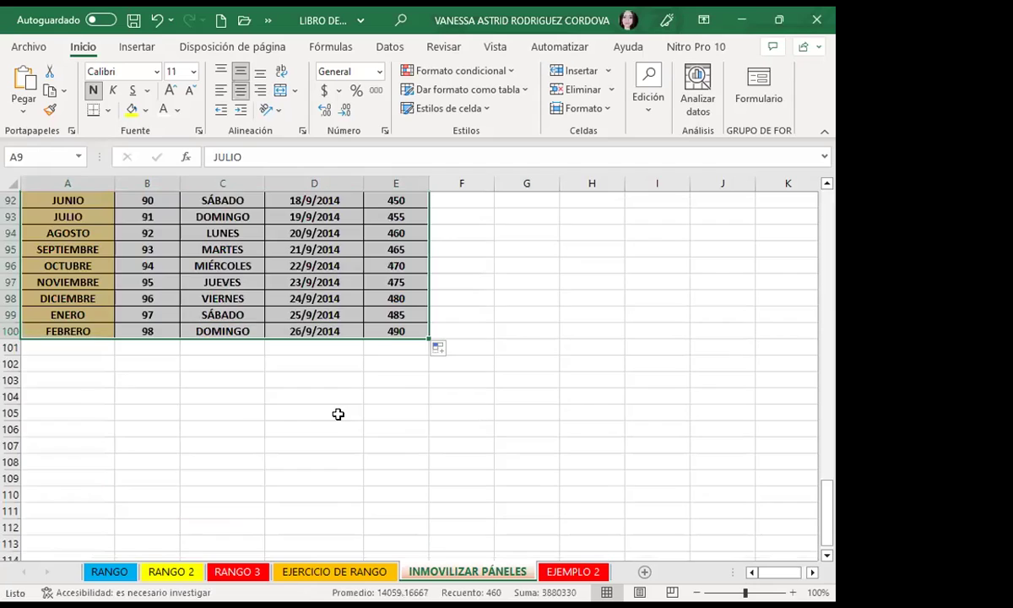
- Deselect and scroll through the filled table, then return to the top
click(329, 418)
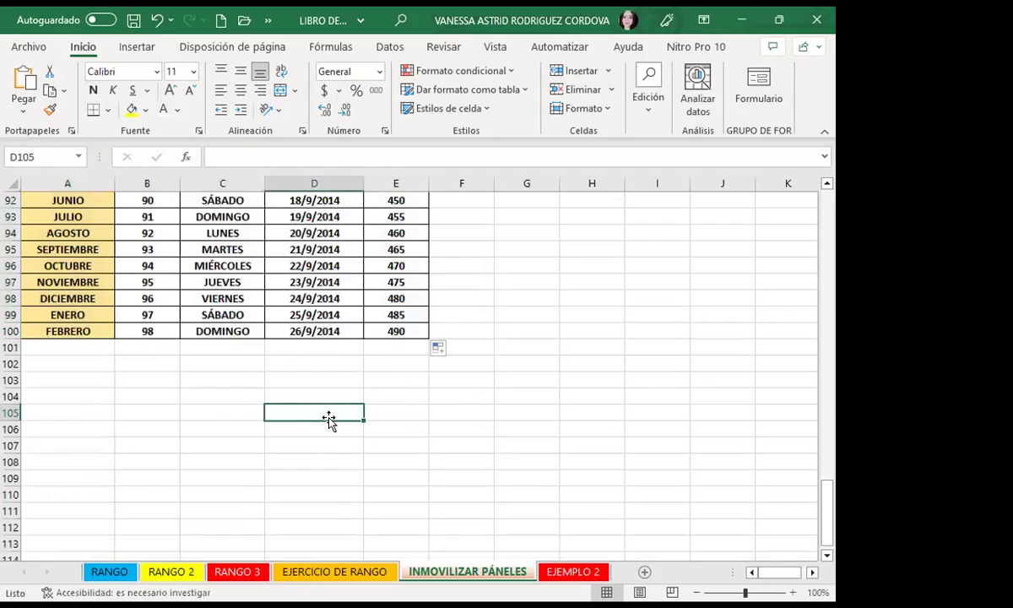
scroll(211, 431, up, 4)
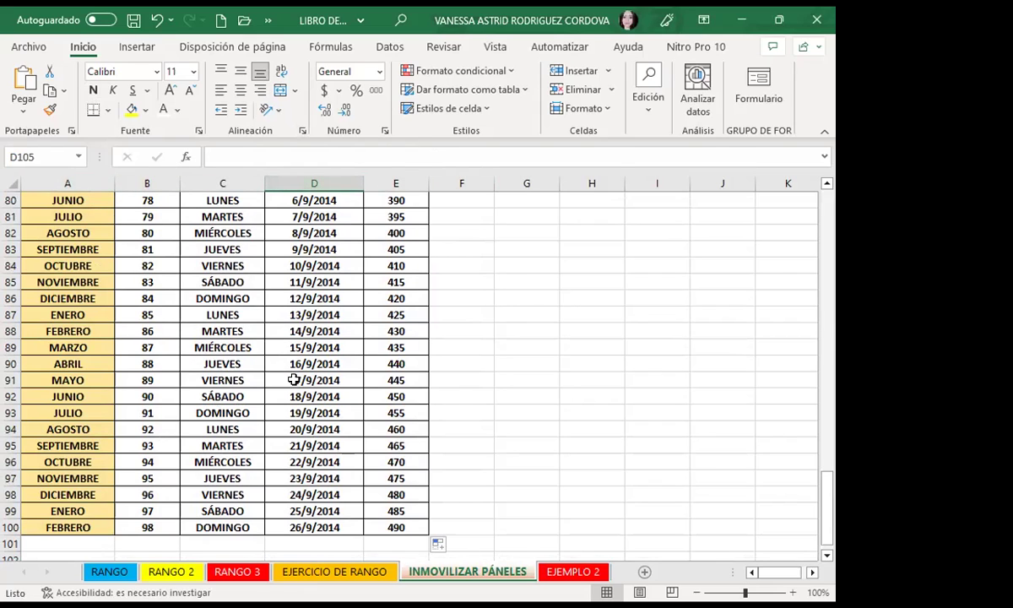
scroll(373, 437, down, 3)
scroll(357, 429, down, 6)
scroll(357, 430, down, 11)
scroll(358, 433, down, 11)
scroll(358, 433, down, 7)
scroll(358, 433, down, 9)
scroll(358, 433, down, 1)
scroll(358, 433, up, 11)
scroll(358, 434, up, 11)
scroll(358, 433, up, 12)
scroll(358, 433, up, 12)
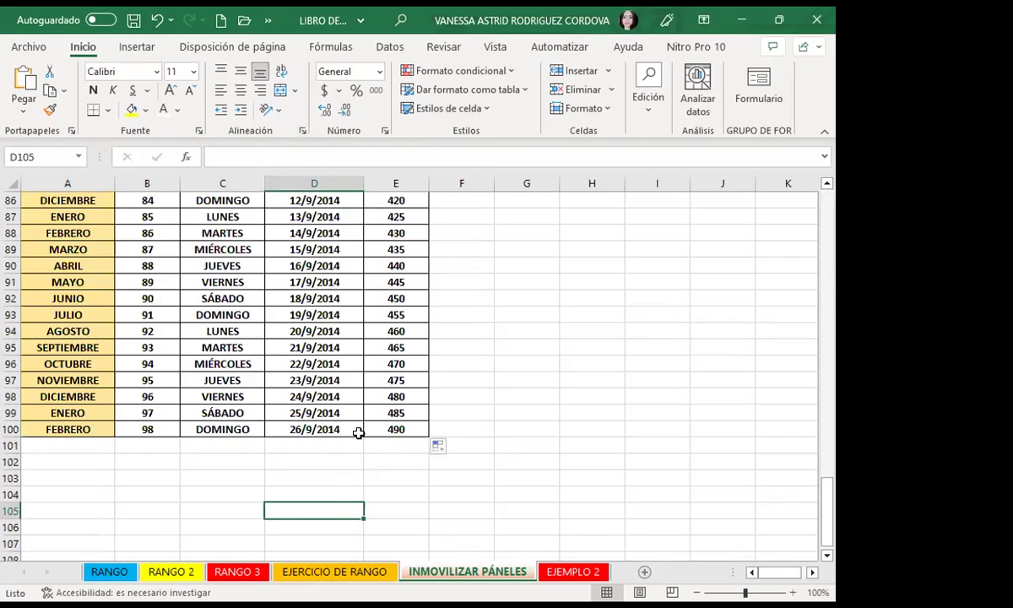
scroll(358, 433, up, 11)
scroll(358, 433, up, 7)
scroll(357, 433, up, 8)
scroll(358, 433, up, 3)
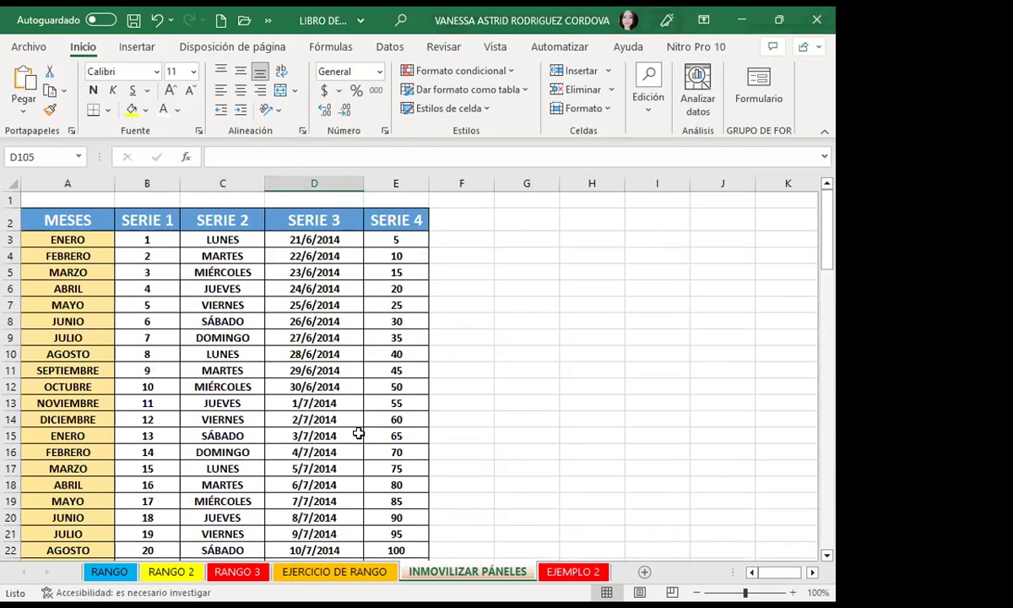
- Point out the MESES and SERIE 1–4 header cells and a SERIE 1 data cell
click(74, 213)
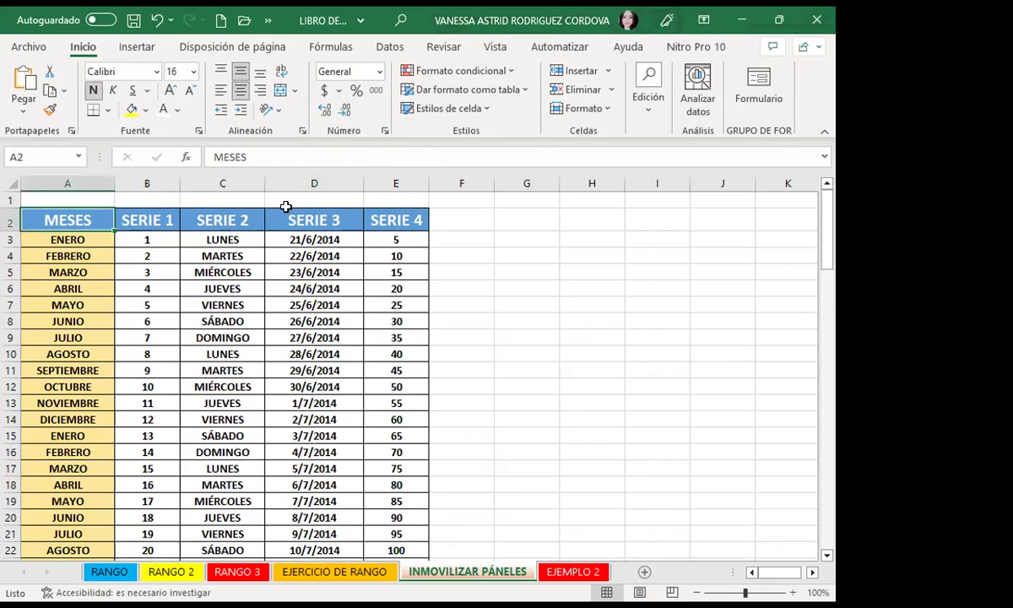
click(143, 217)
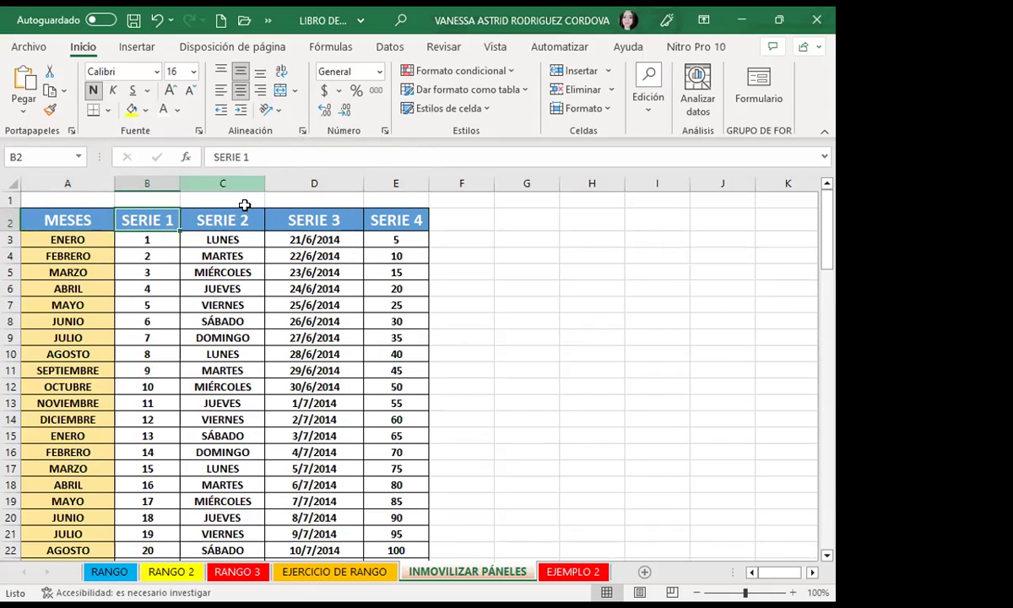
click(216, 212)
click(325, 219)
click(405, 217)
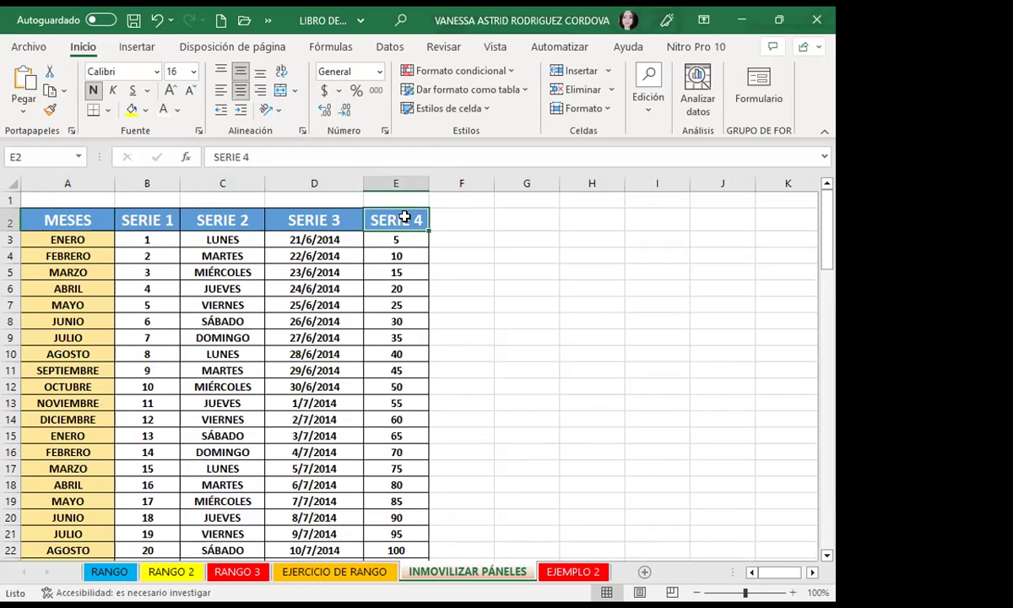
click(139, 337)
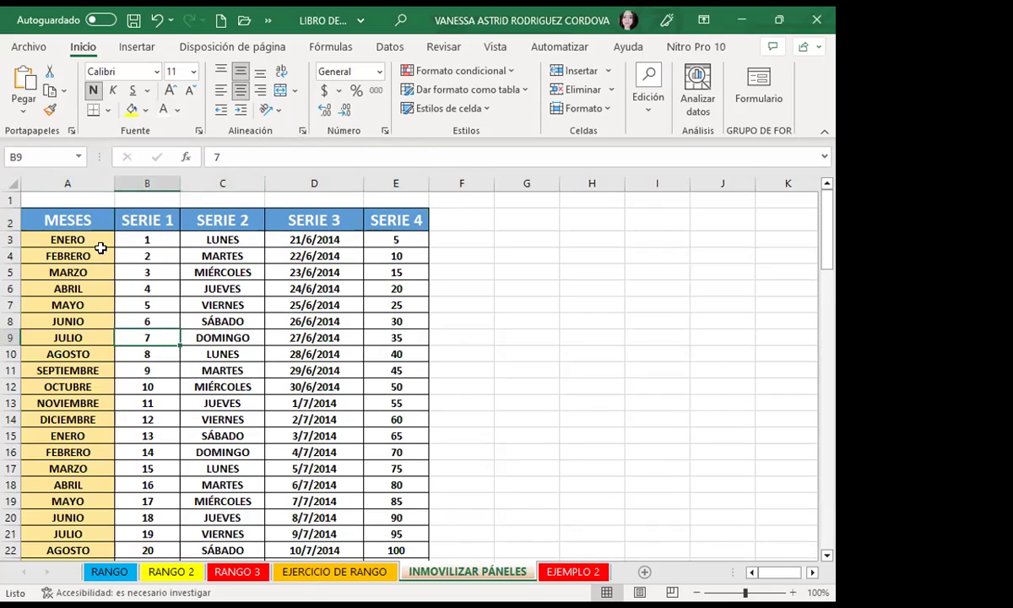
click(408, 225)
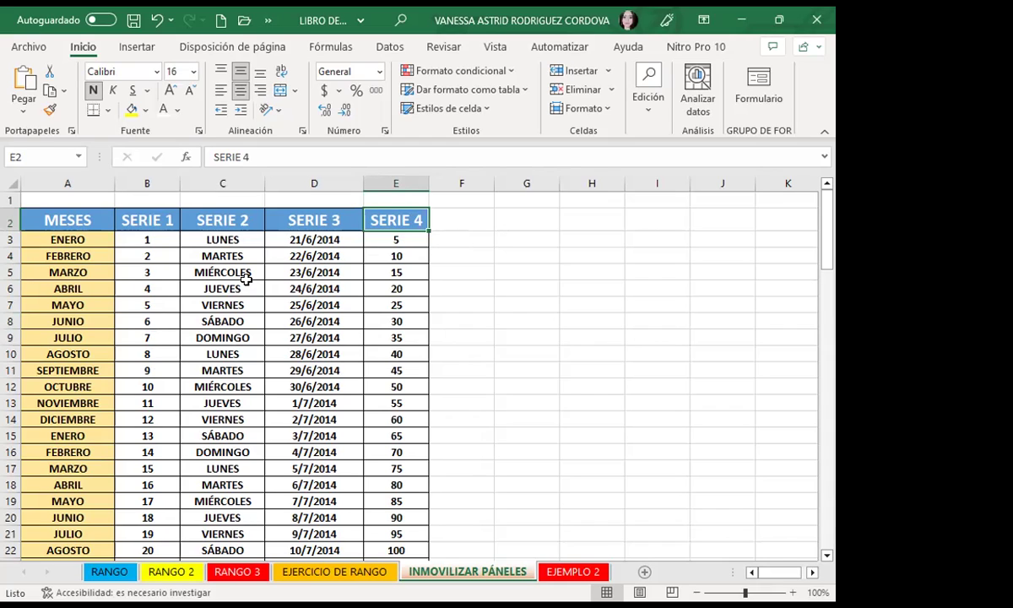
- Scroll down so the headers leave view, then back up to row 1
scroll(324, 373, down, 10)
scroll(322, 379, down, 11)
scroll(322, 382, down, 8)
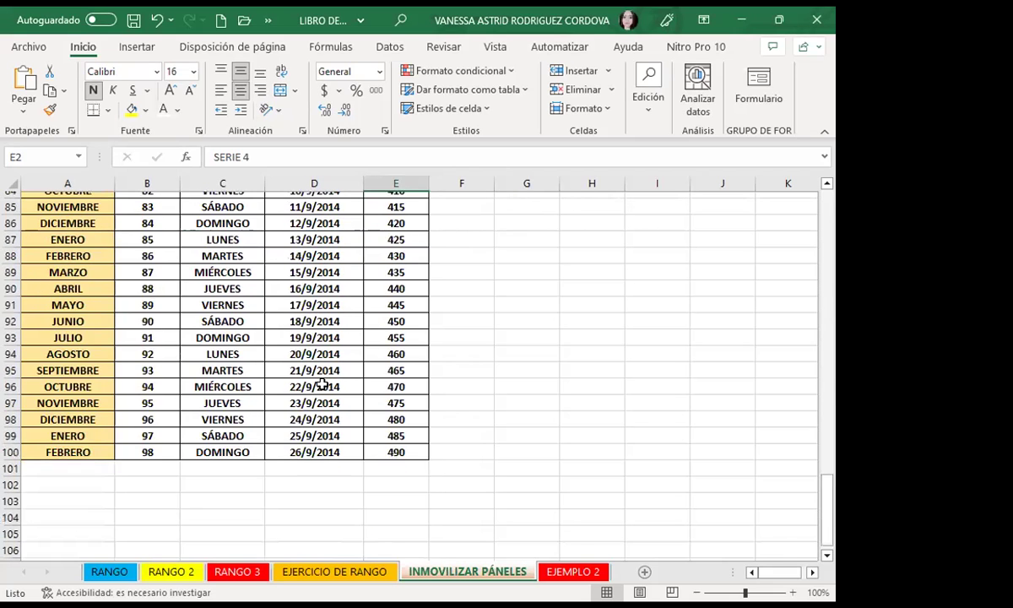
scroll(322, 384, down, 11)
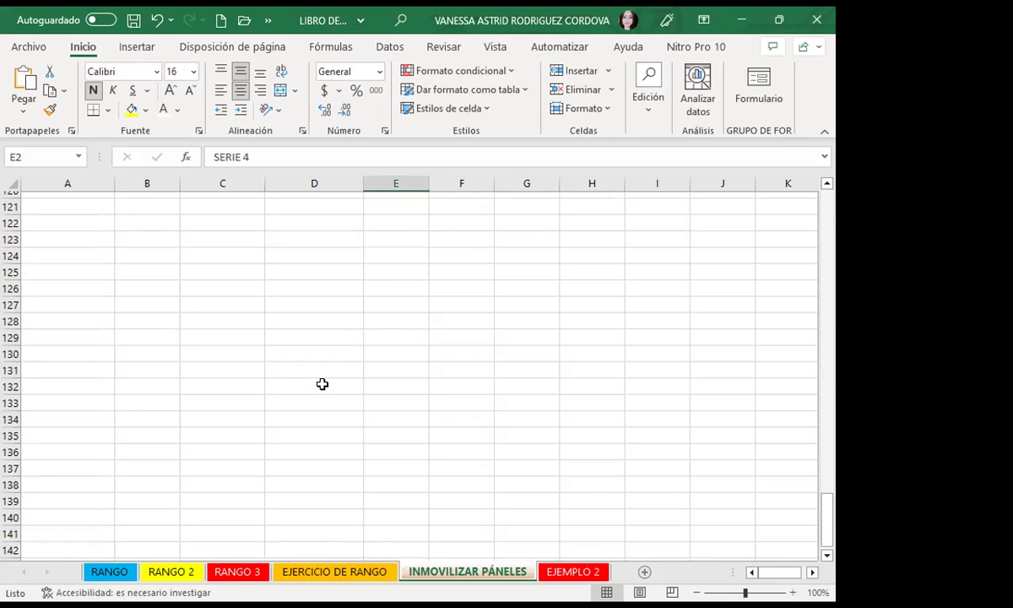
scroll(322, 384, up, 5)
scroll(322, 384, up, 10)
scroll(321, 384, up, 10)
scroll(321, 384, up, 9)
scroll(322, 385, up, 6)
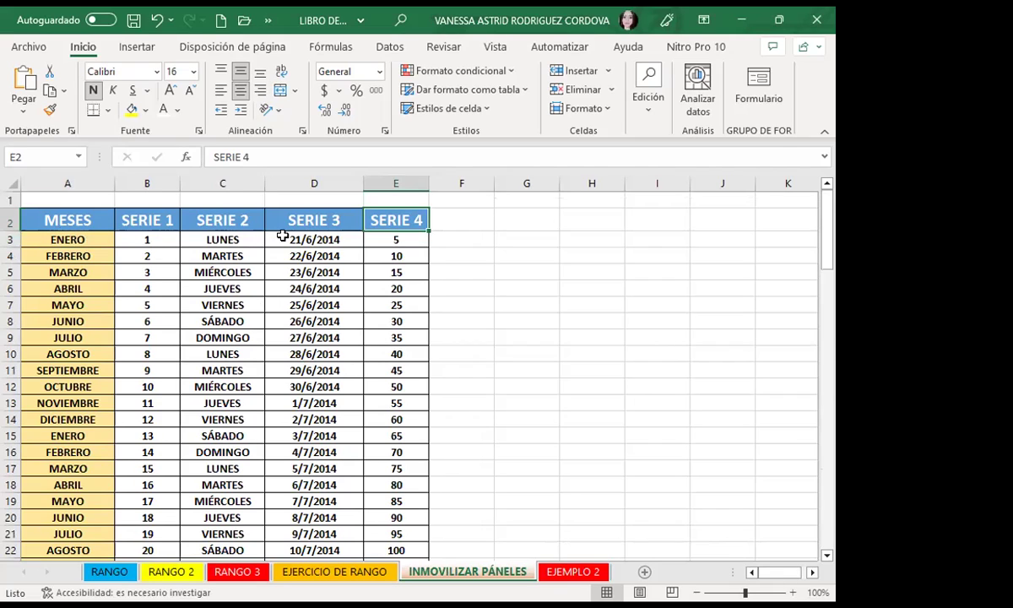
- Compare cells B3, B4 and C3, then settle on B3 as the freeze point
click(139, 238)
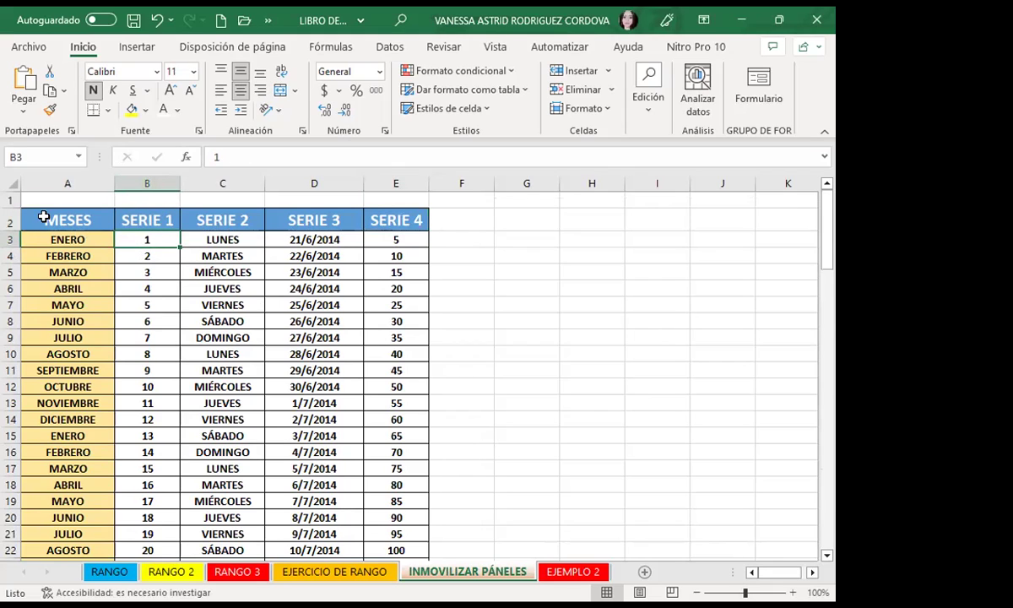
click(149, 257)
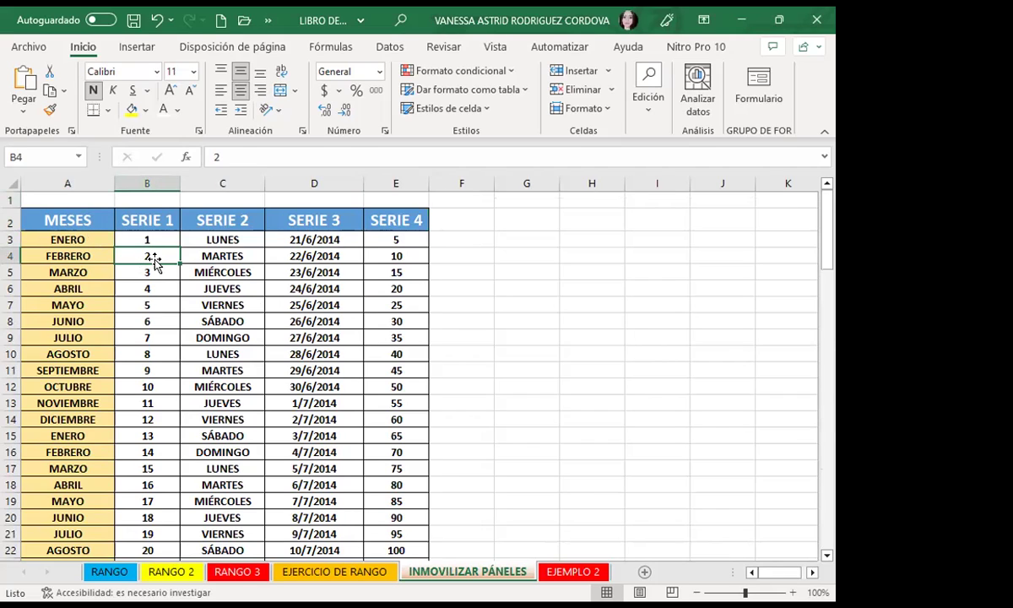
click(158, 239)
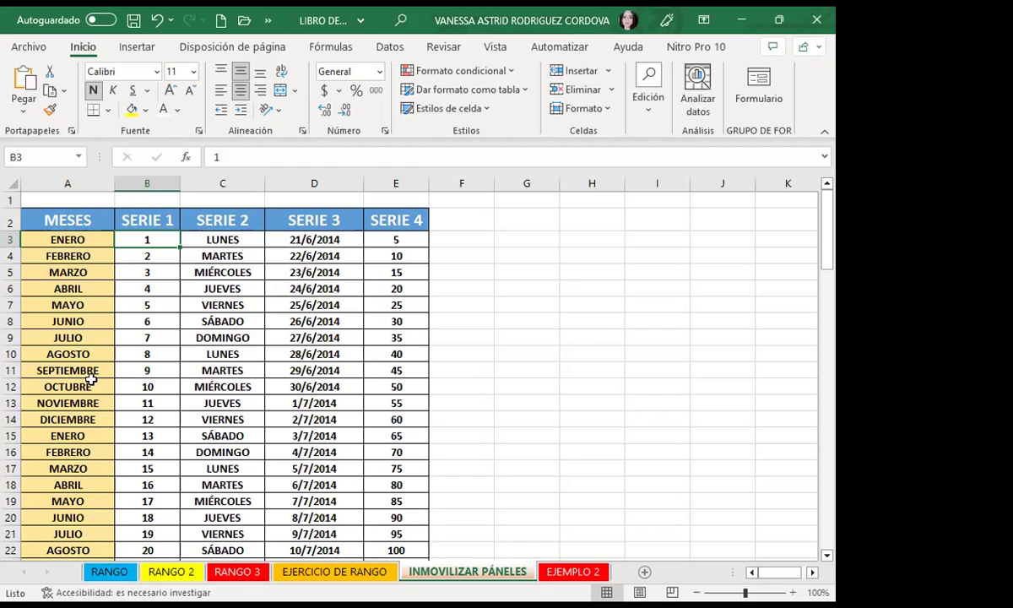
click(237, 239)
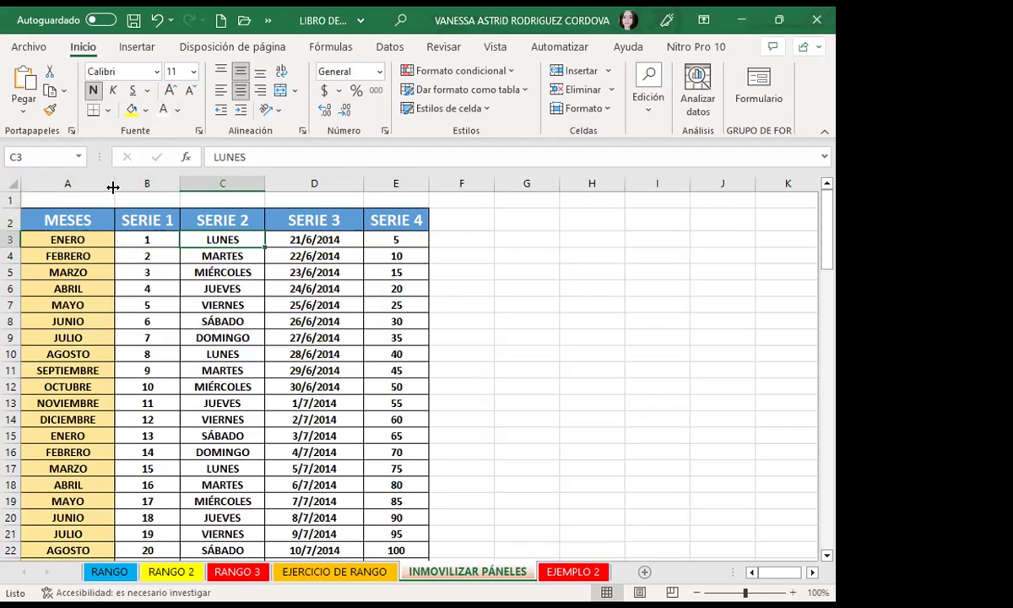
click(141, 240)
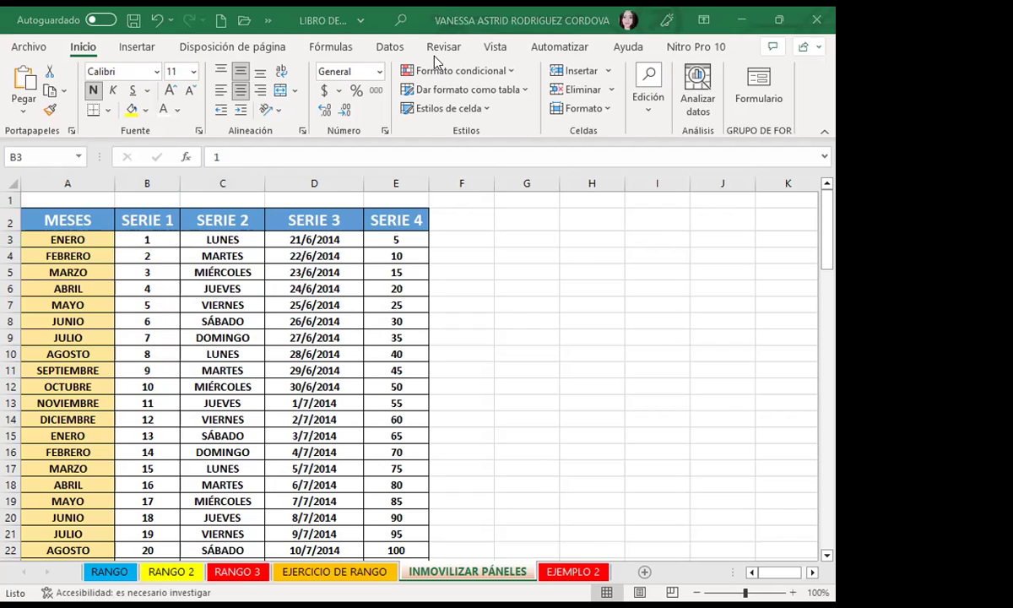
- Apply Vista > Inmovilizar > Inmovilizar paneles at B3, locking rows 1–2 and column A
click(495, 47)
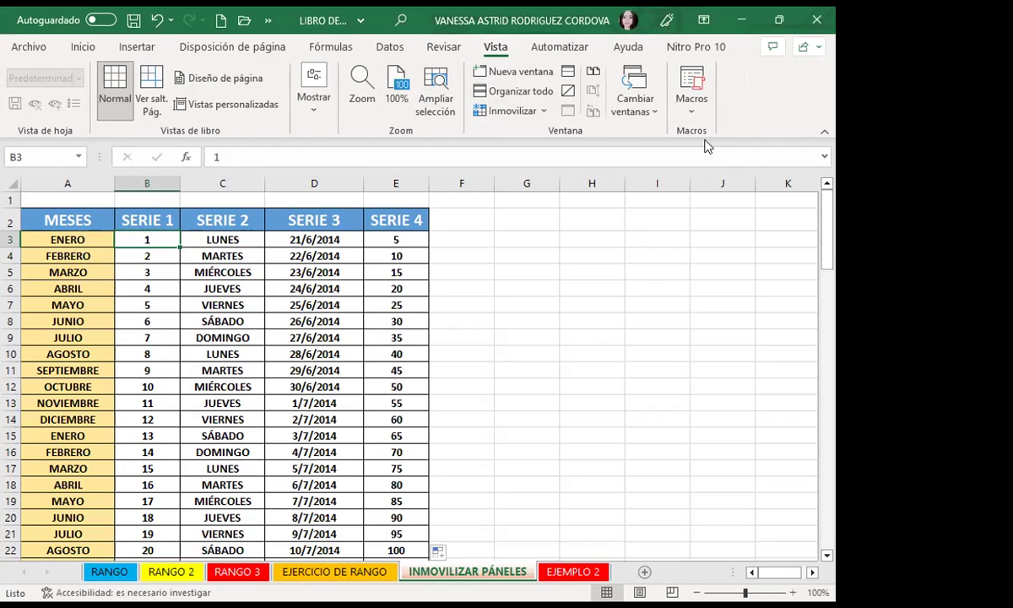
click(545, 113)
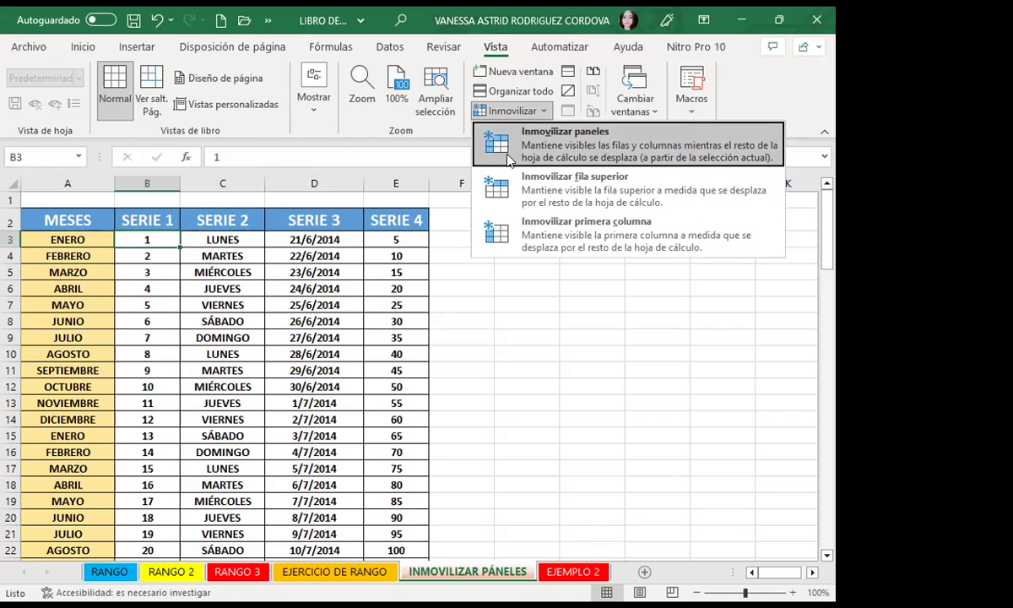
click(557, 144)
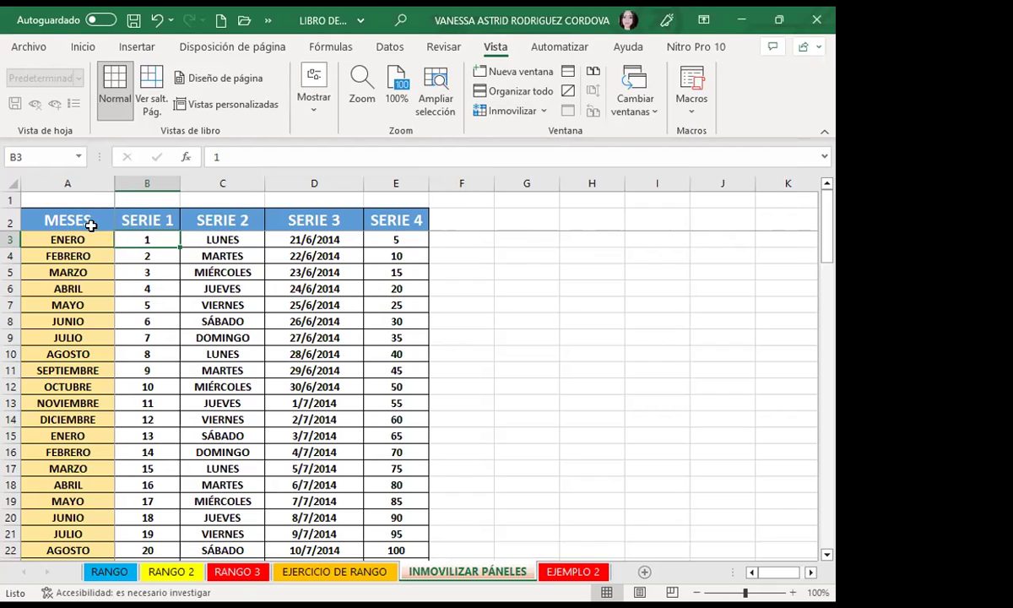
scroll(129, 458, down, 5)
scroll(129, 458, down, 8)
scroll(129, 458, down, 9)
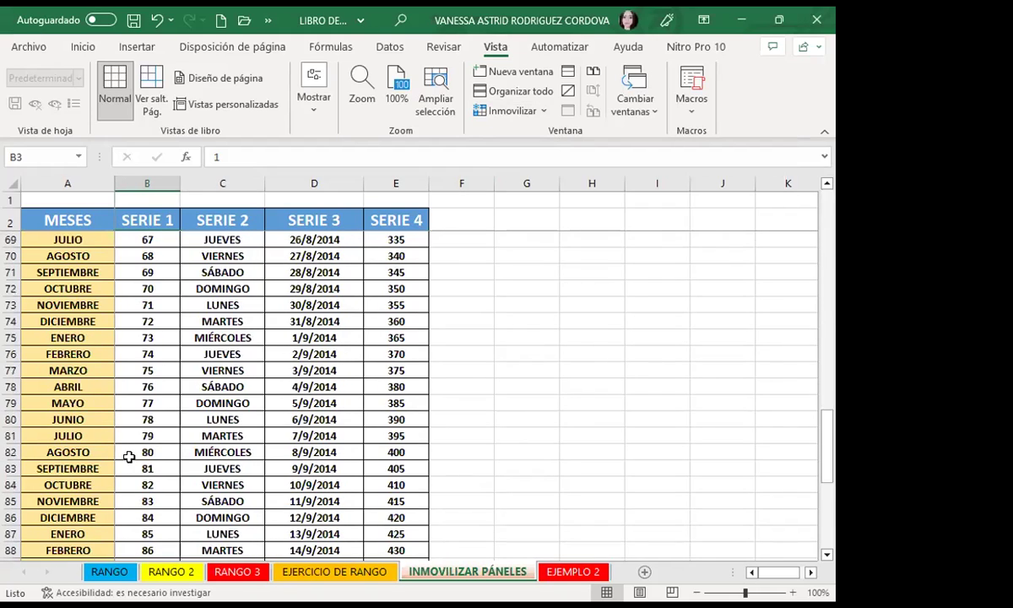
scroll(129, 457, down, 4)
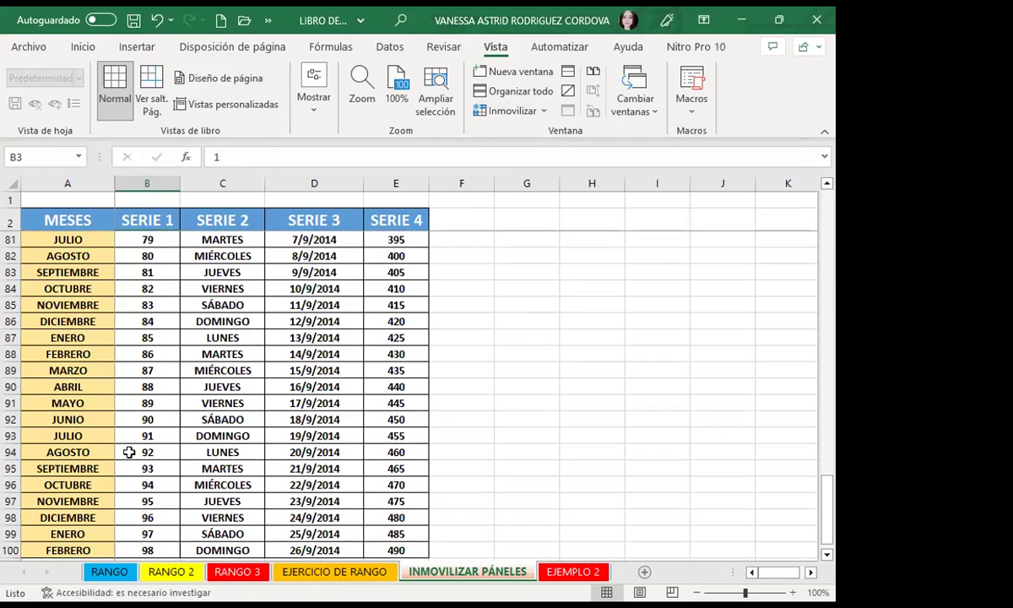
scroll(131, 452, down, 3)
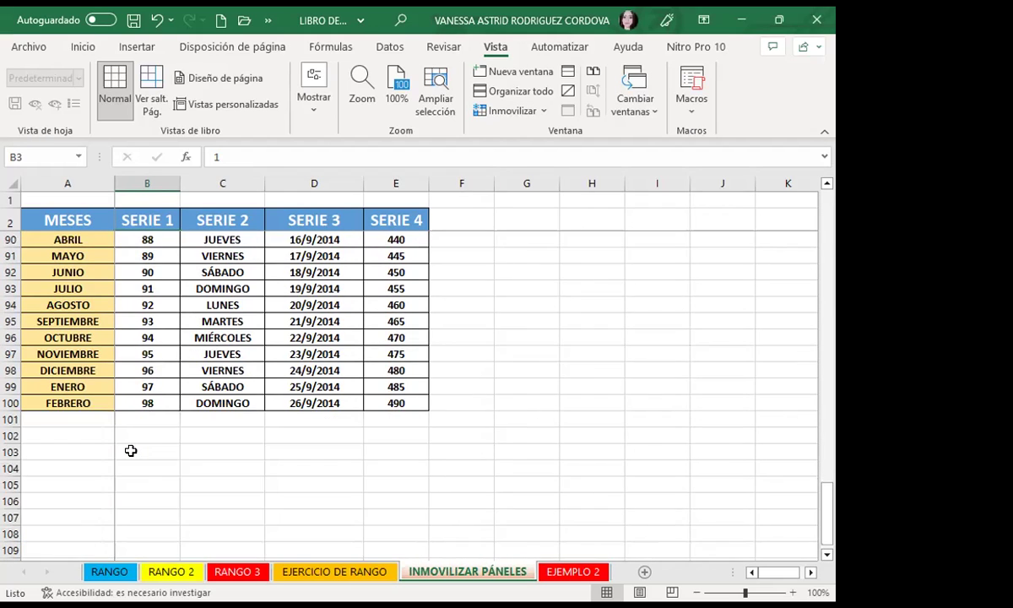
scroll(131, 452, down, 2)
scroll(131, 452, down, 1)
scroll(126, 422, down, 1)
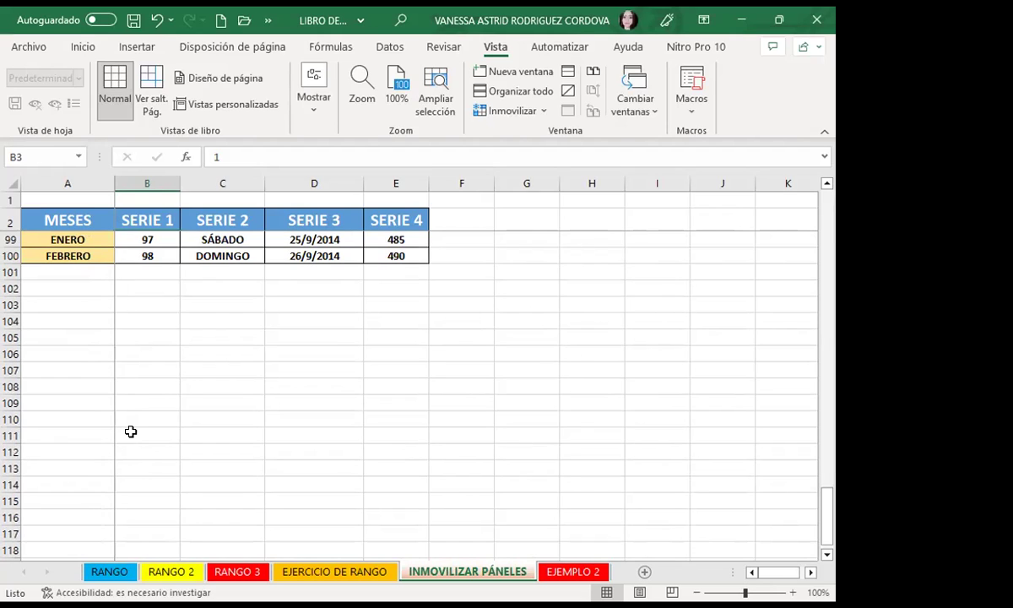
scroll(144, 393, down, 3)
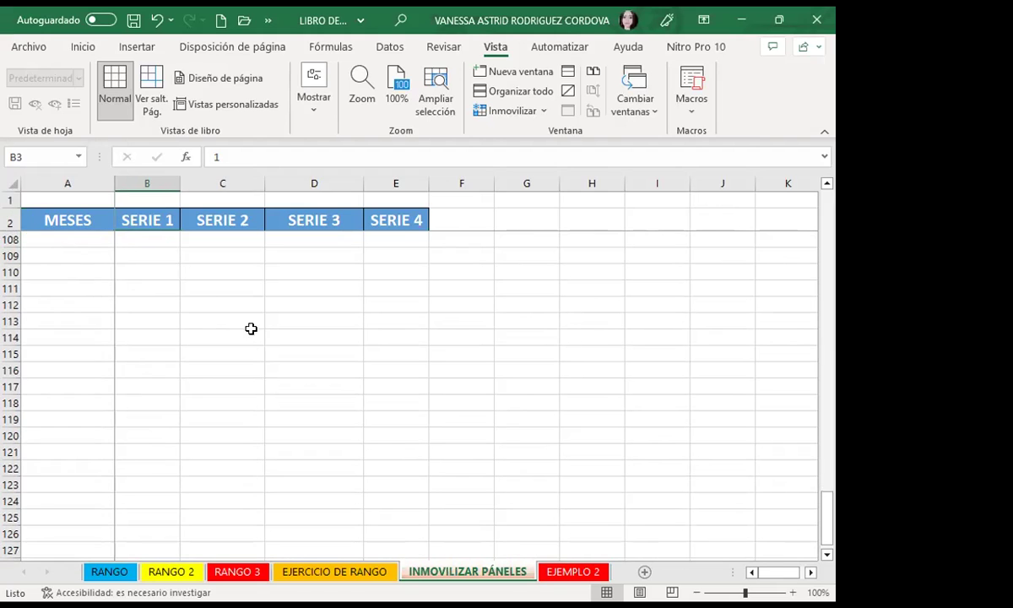
scroll(249, 325, up, 6)
scroll(254, 323, up, 4)
scroll(256, 320, up, 7)
scroll(249, 304, up, 5)
scroll(234, 270, up, 9)
scroll(230, 262, up, 5)
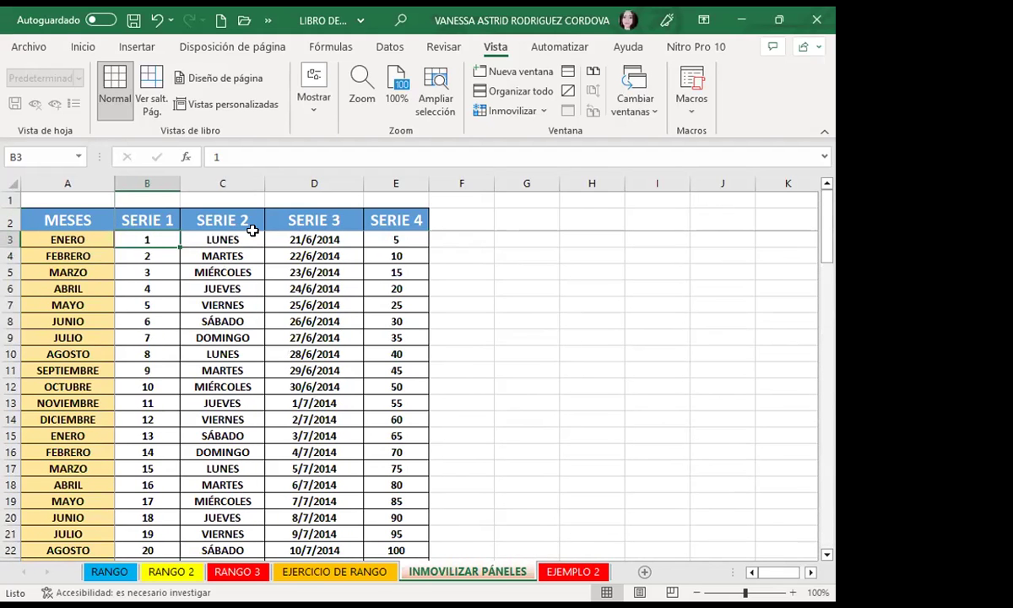
key(Right)
key(Right)
key(Right)
key(Right)
key(Right)
key(Right)
key(Right)
key(Right)
key(Right)
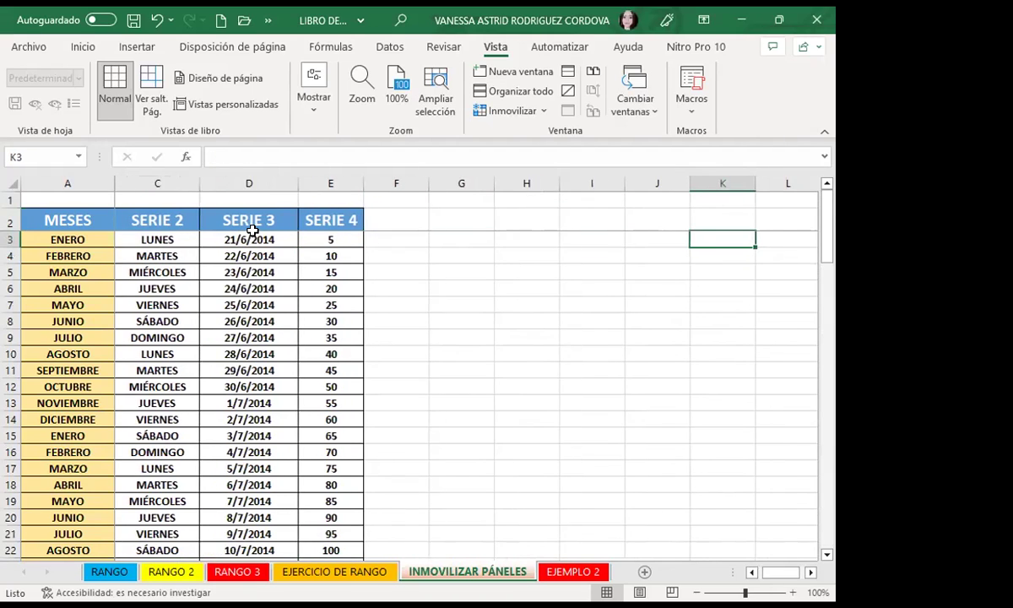
key(Right)
key(Right)
key(Right)
key(Right)
key(Right)
key(Right)
key(Right)
key(Right)
key(Right)
key(Right)
key(Right)
key(Right)
key(Right)
key(Right)
key(Right)
key(Right)
key(Right)
key(Right)
key(Right)
key(Right)
key(Right)
key(Right)
key(Right)
key(Right)
key(Right)
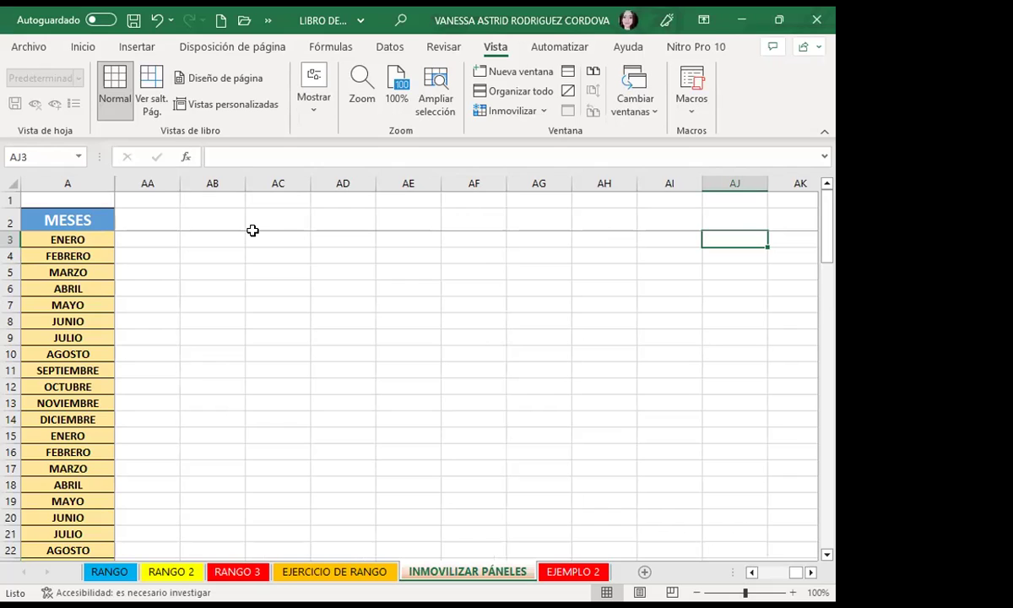
key(Left)
key(Left)
key(Left)
key(Left)
key(Left)
key(Left)
key(Left)
key(Left)
key(Left)
key(Left)
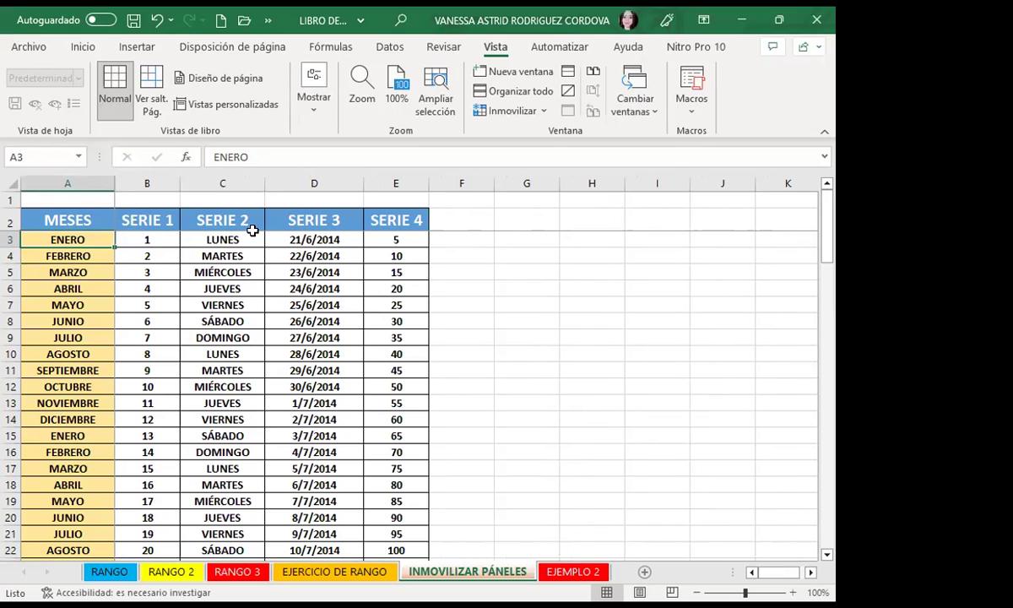
key(ctrl+Down)
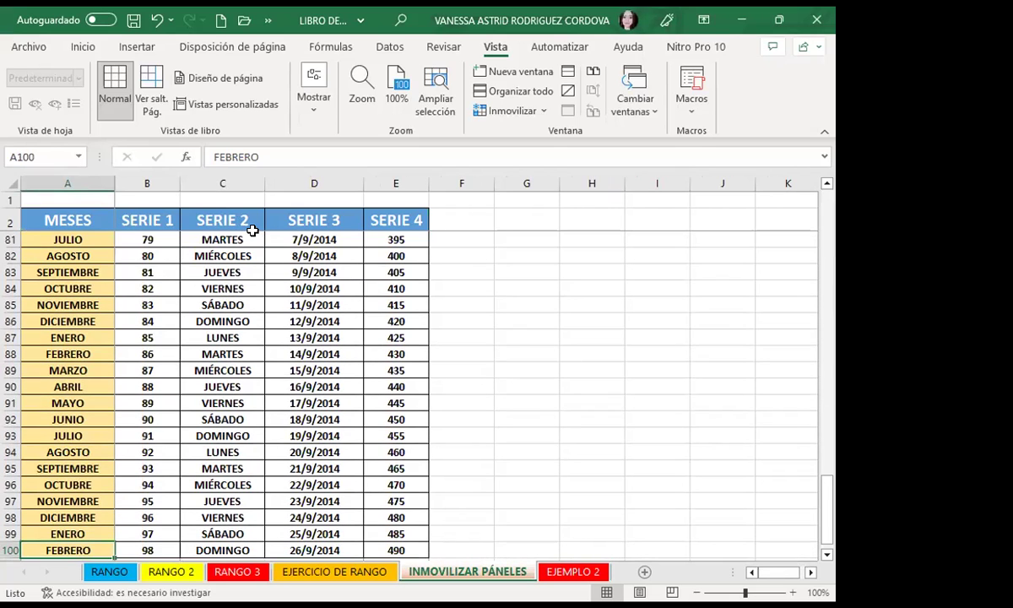
key(ctrl+Down)
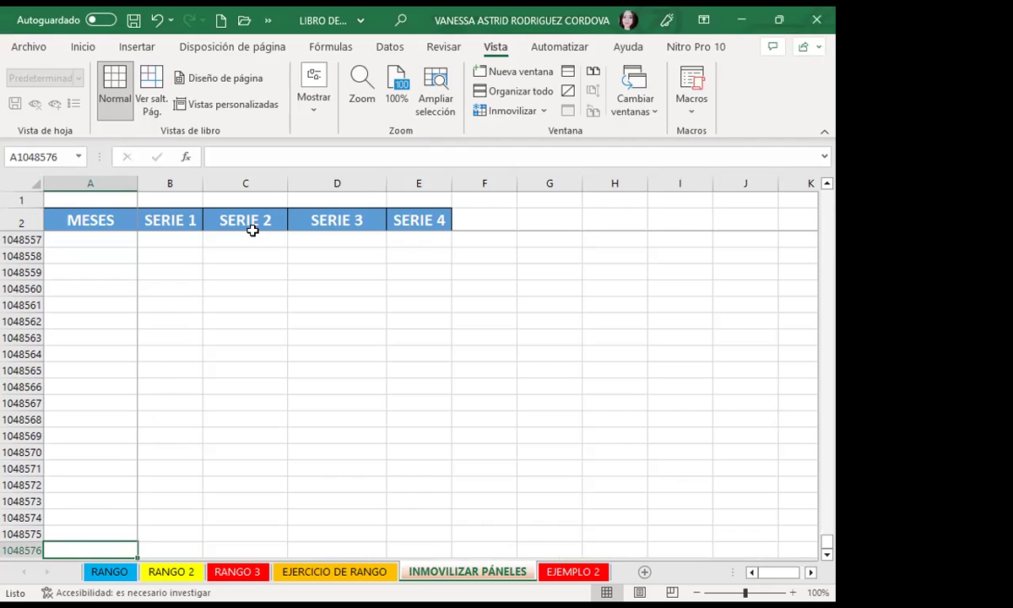
key(ctrl+Up)
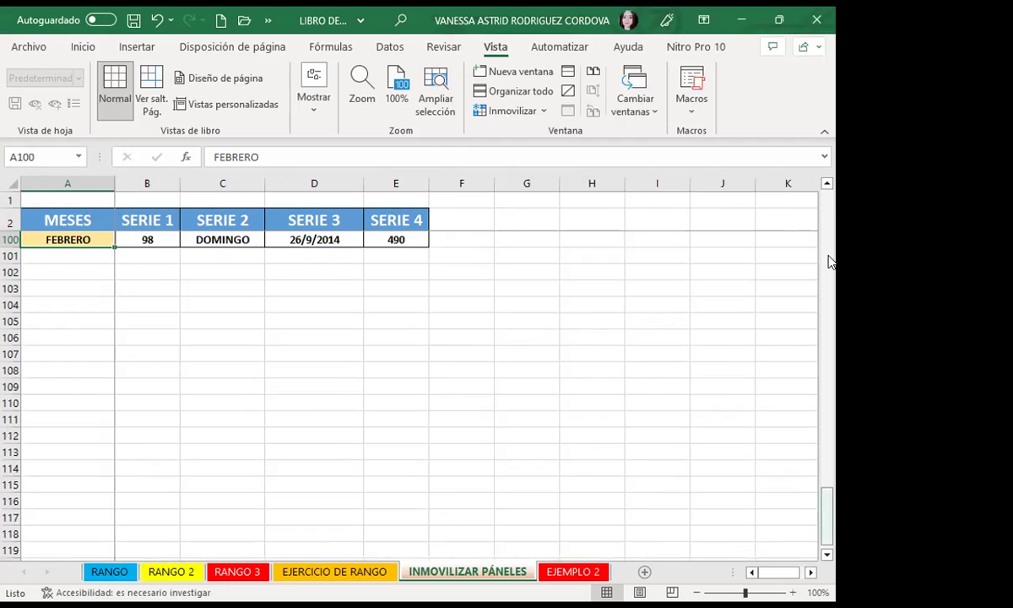
drag(827, 516, 832, 216)
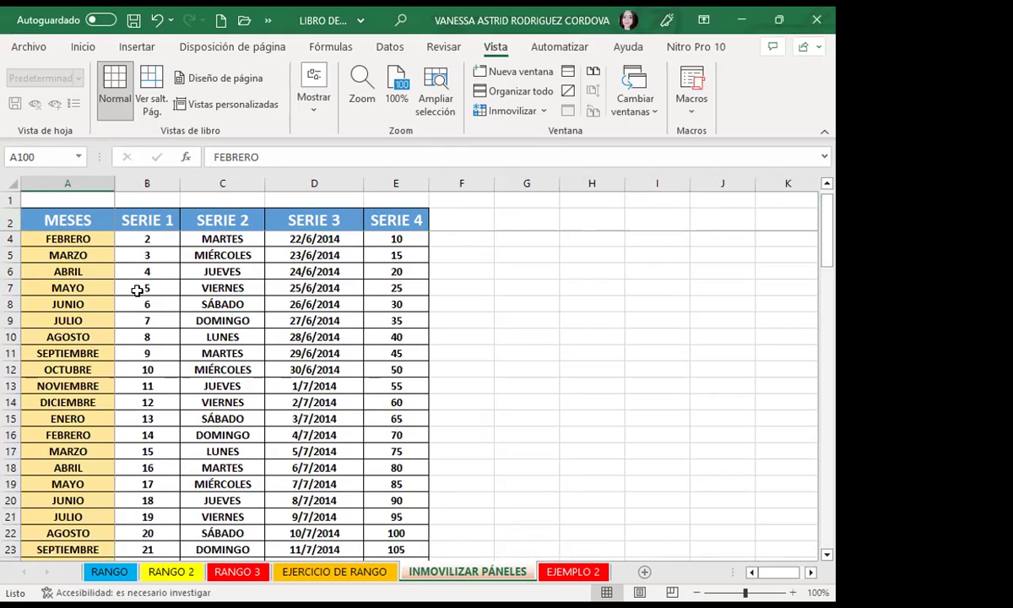
- Unfreeze the sheet with Movilizar paneles, confirm the headers scroll away, then select cell D11
click(505, 118)
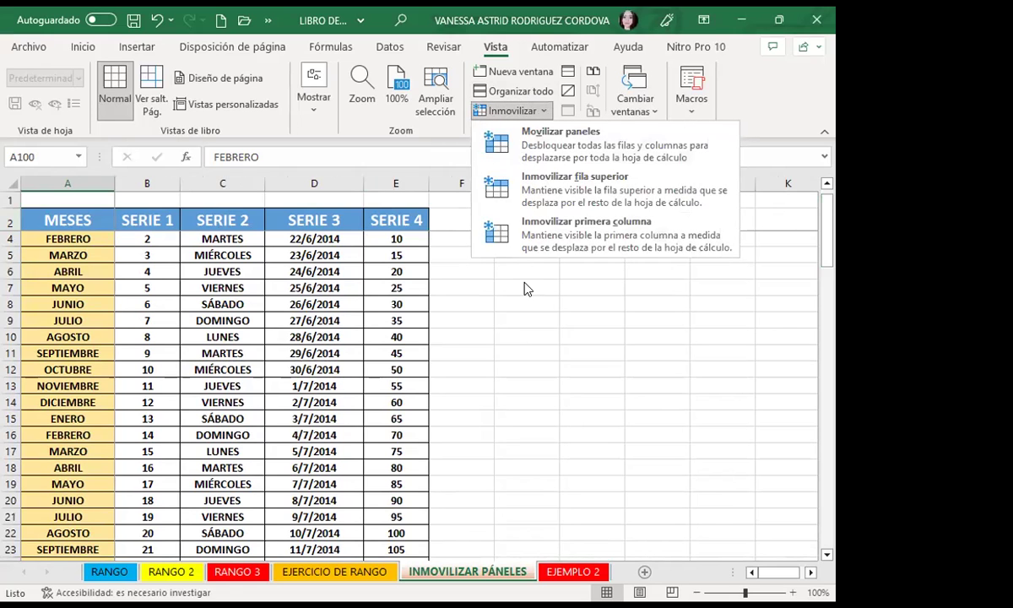
click(516, 132)
click(500, 333)
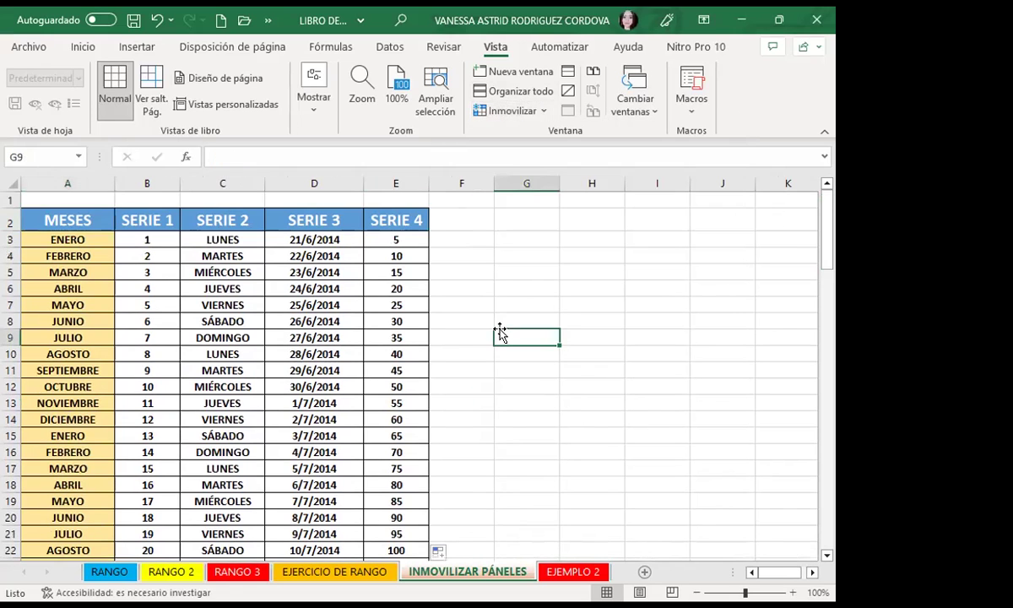
scroll(287, 387, down, 14)
scroll(287, 387, down, 12)
scroll(287, 387, down, 12)
scroll(287, 387, down, 2)
scroll(287, 387, up, 5)
scroll(287, 386, up, 12)
scroll(287, 387, up, 12)
scroll(287, 386, up, 11)
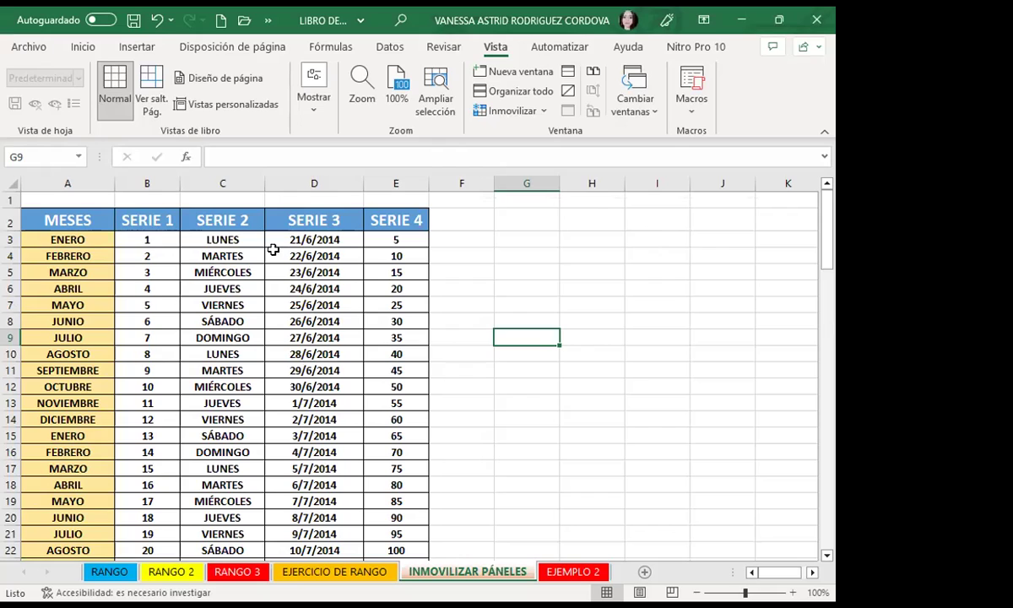
click(325, 368)
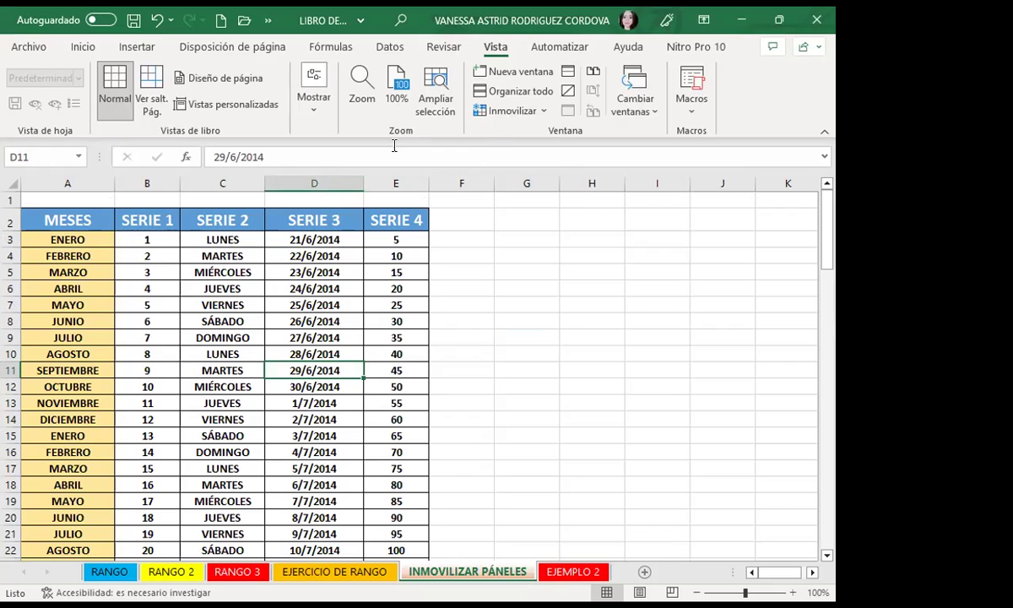
- Freeze panes at D11 with Inmovilizar paneles, then test by moving down and right past columns A–C
click(512, 111)
click(544, 140)
key(Down)
key(Down)
key(Down)
key(Down)
key(Down)
key(Down)
key(Down)
key(Down)
key(Down)
key(Down)
key(Down)
key(Down)
key(Down)
key(Down)
key(Down)
key(Down)
key(Down)
key(Down)
key(Down)
key(Down)
key(Down)
key(Down)
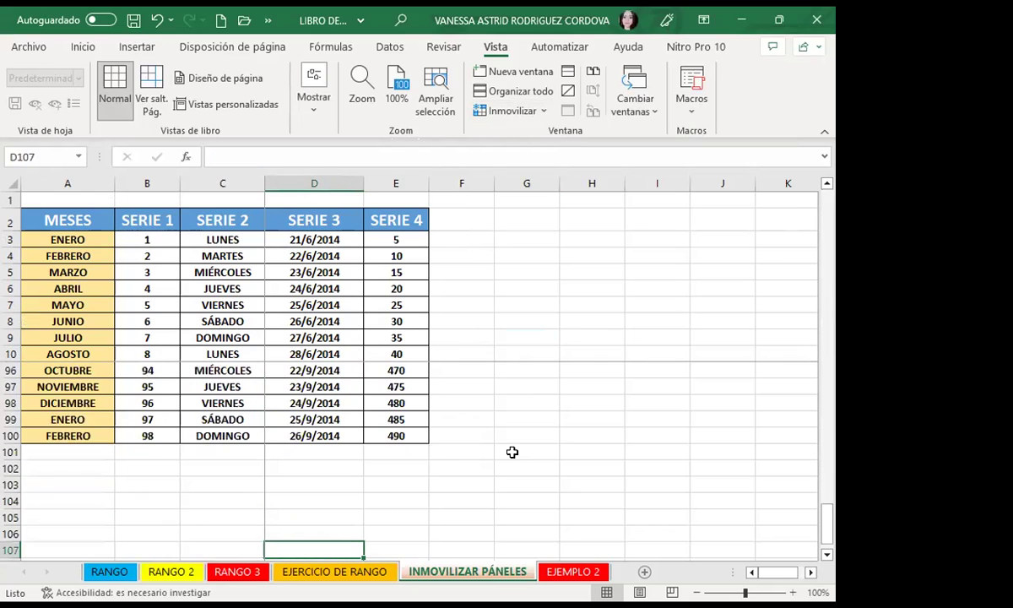
key(Down)
key(Down)
key(Down)
key(Down)
key(Down)
key(Down)
key(Down)
key(Down)
key(Down)
key(Down)
key(Down)
key(Down)
key(Down)
key(Down)
key(Down)
key(Down)
key(Down)
key(Down)
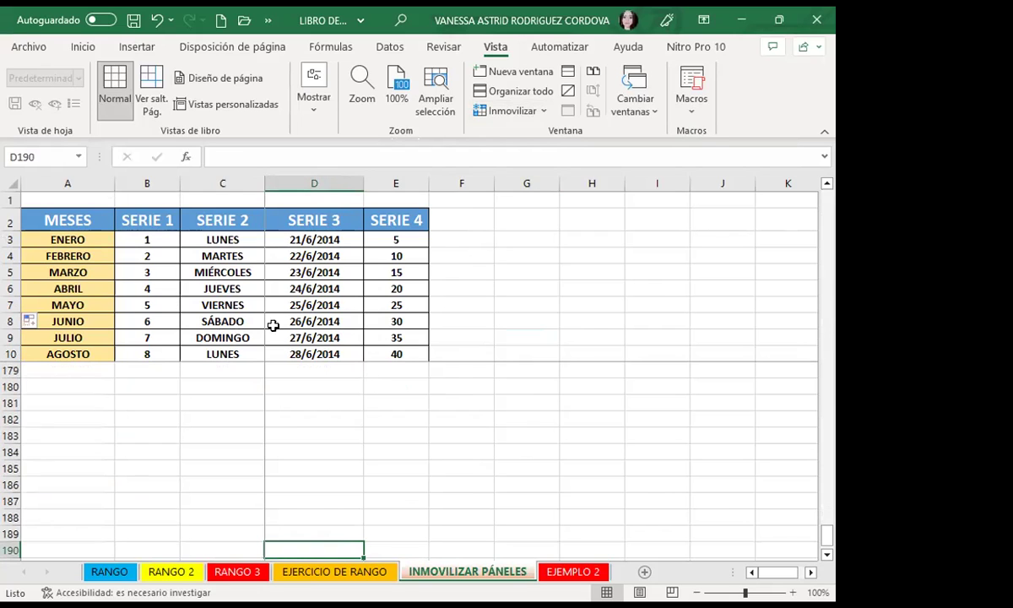
click(229, 292)
key(Right)
key(Right)
key(Right)
key(Right)
key(Right)
key(Right)
key(Right)
key(Right)
key(Right)
key(Right)
key(Right)
key(Right)
key(Right)
key(Right)
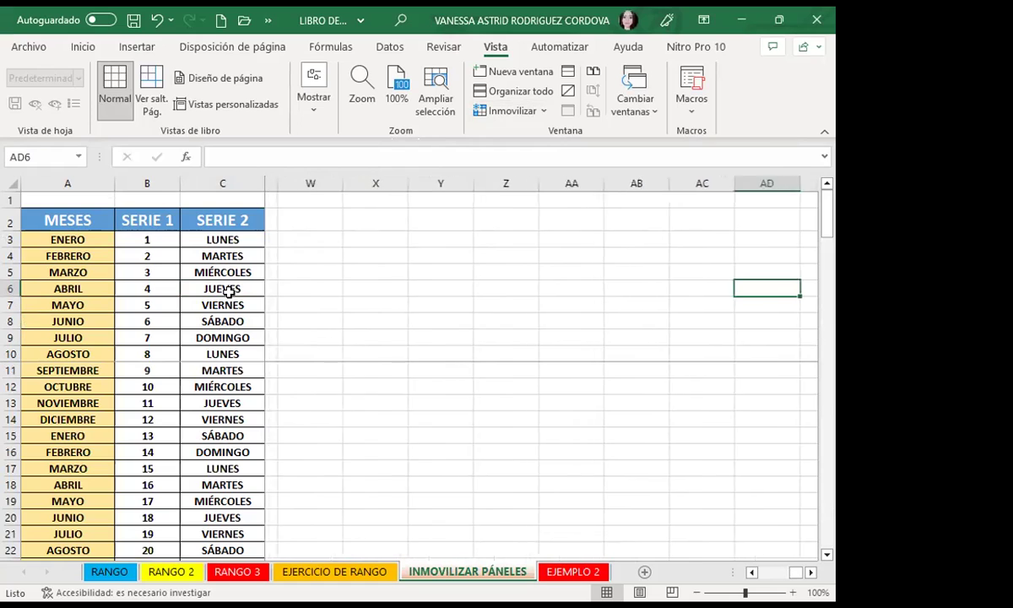
key(Right)
key(Right)
key(Right)
key(Right)
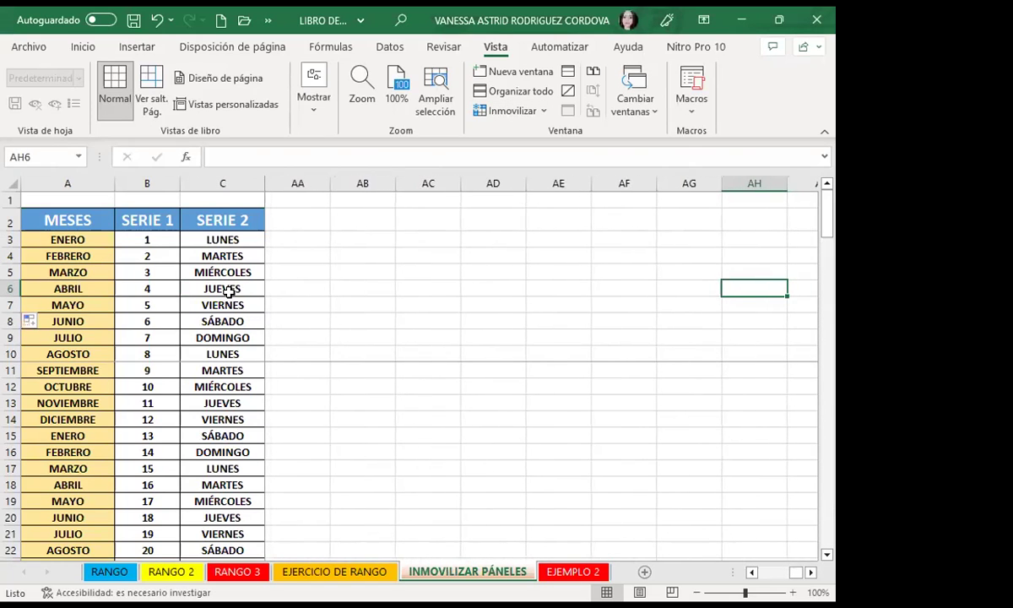
key(Right)
key(Right)
key(Right)
key(Right)
key(Right)
key(Right)
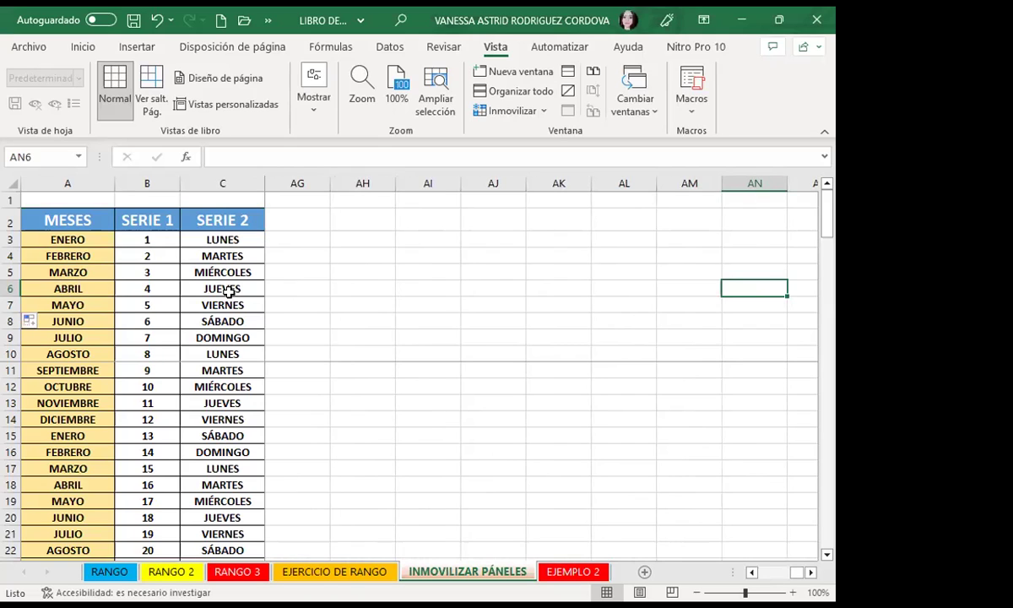
key(Left)
key(Left)
key(Left)
key(Left)
key(Left)
key(Left)
key(Left)
key(Left)
key(Left)
key(Left)
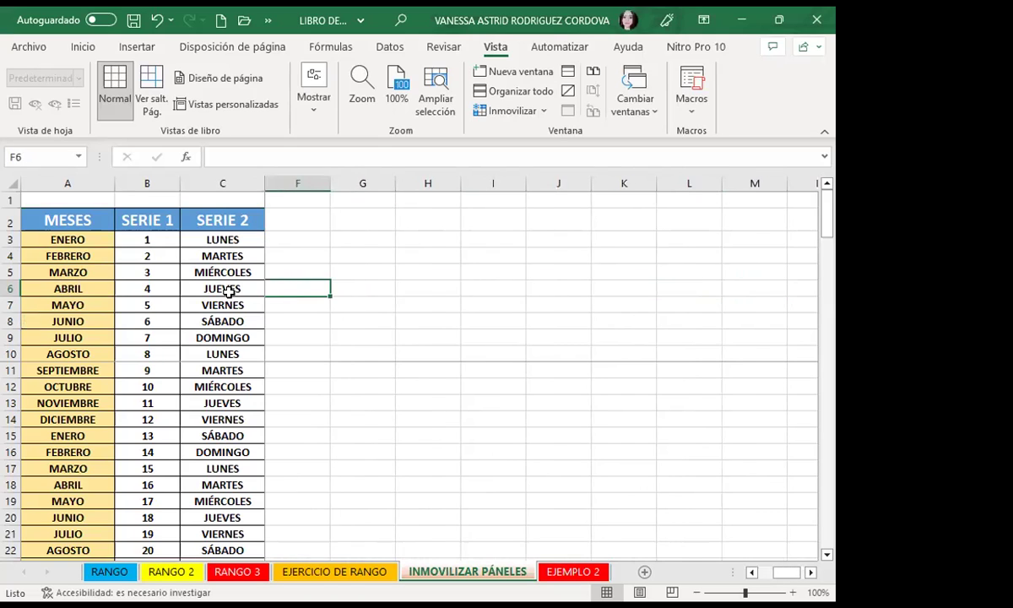
key(Left)
key(Left)
key(Left)
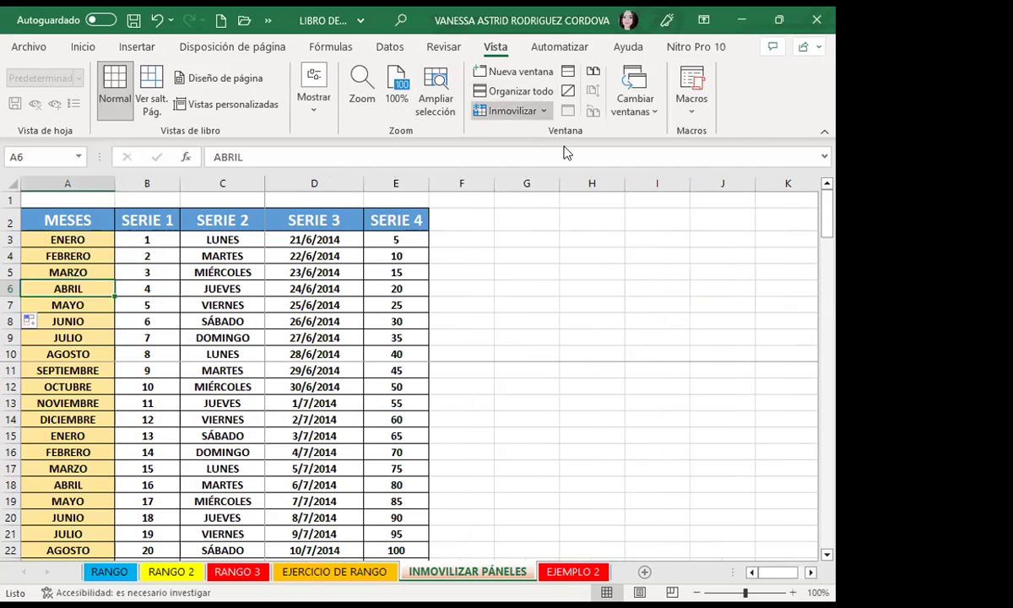
- Unfreeze the panes with Movilizar paneles, select cell B18, and reopen the Inmovilizar dropdown
key(alt+n)
key(m)
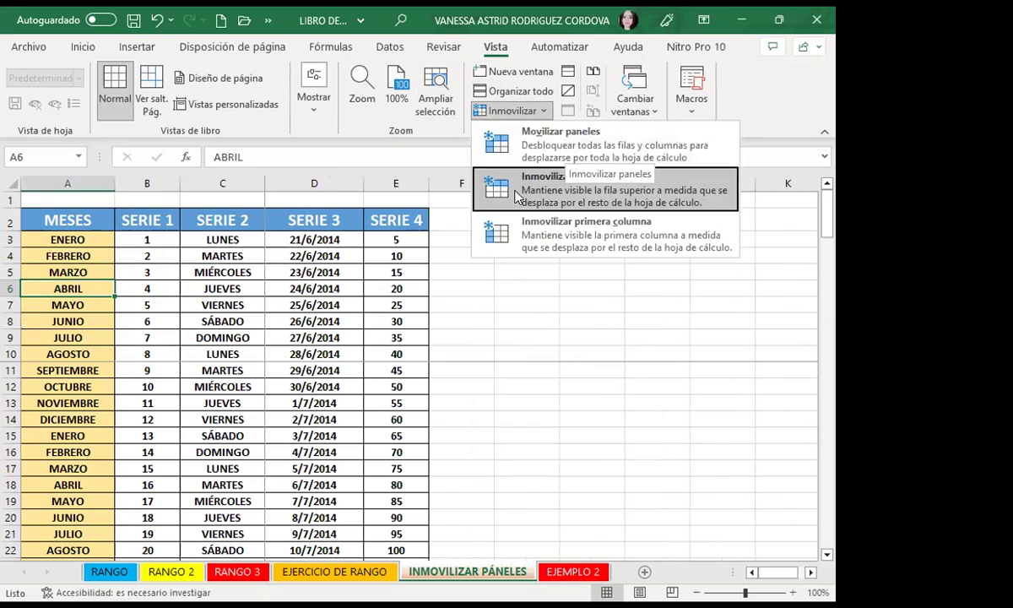
click(527, 139)
click(240, 417)
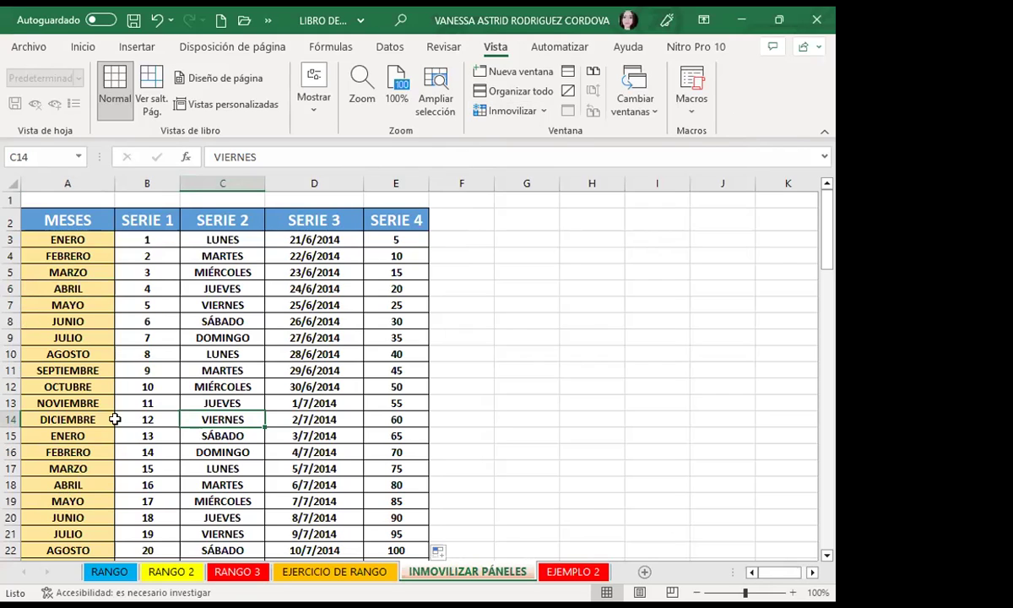
click(146, 486)
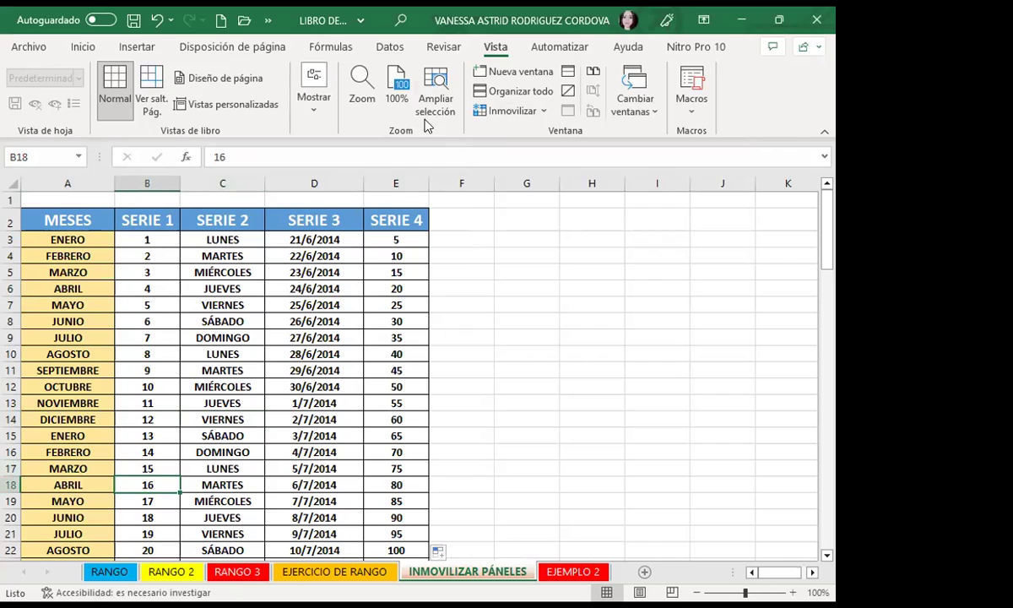
click(512, 111)
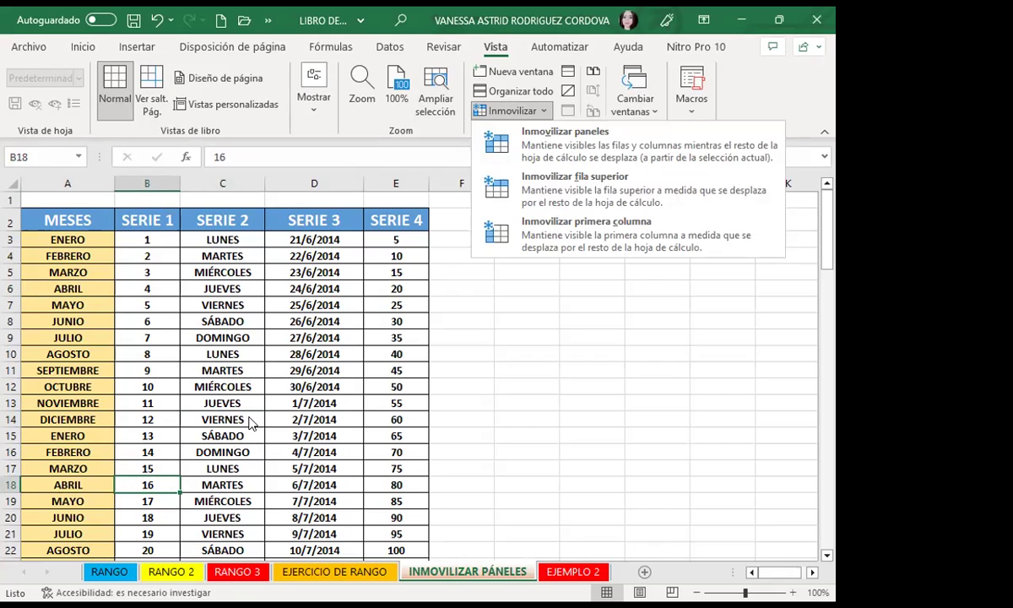
- Freeze only the top row and fill cells A1 to E1 yellow
click(583, 190)
click(90, 199)
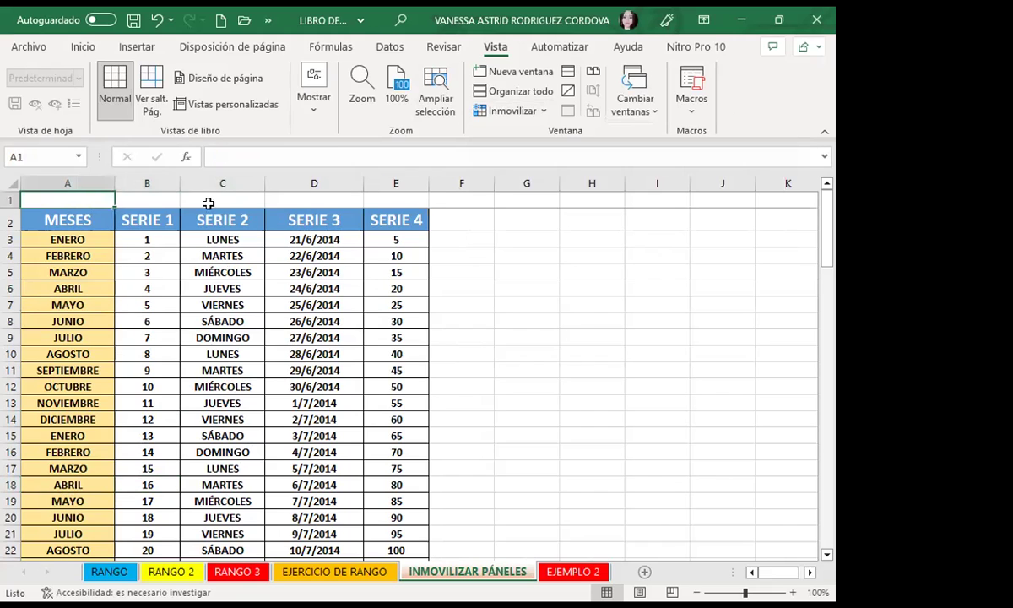
drag(67, 199, 417, 199)
click(80, 47)
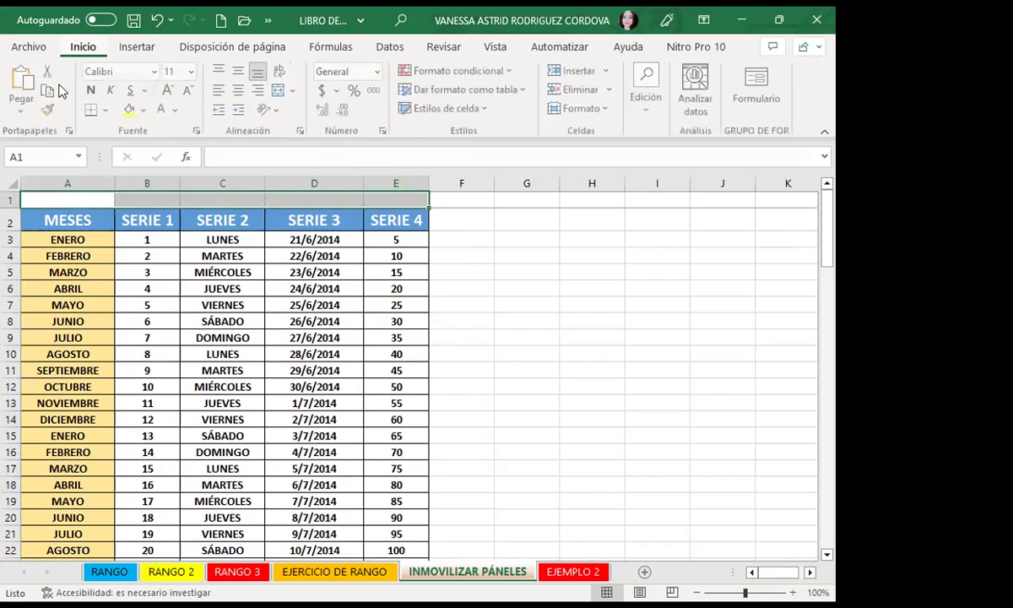
click(131, 110)
click(525, 353)
- Scroll down to confirm row 1 stays pinned, then return to the sheet top with Vista showing
scroll(483, 379, down, 4)
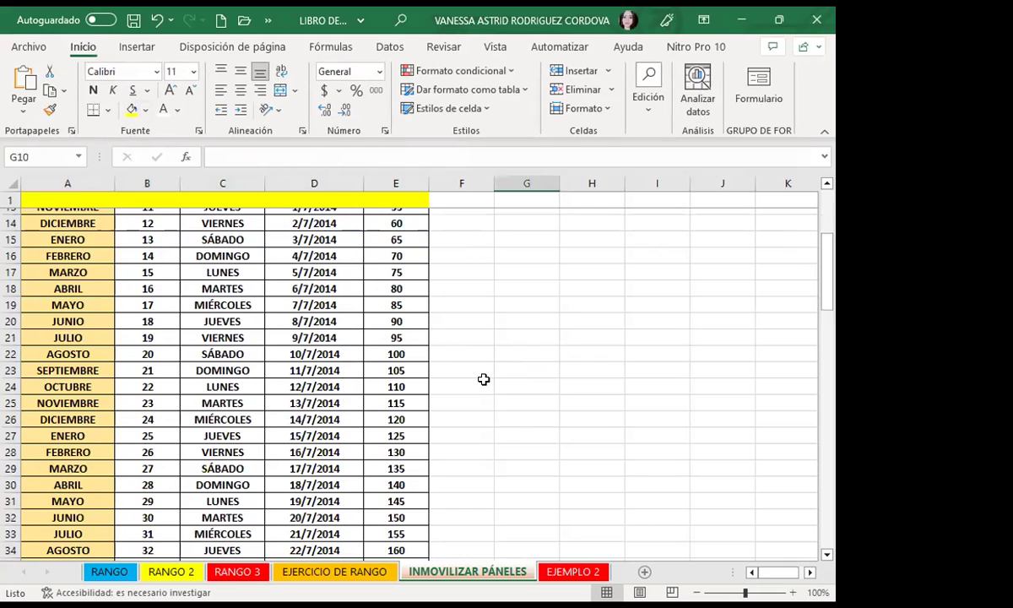
scroll(482, 379, down, 8)
scroll(483, 379, down, 11)
scroll(484, 379, down, 12)
scroll(484, 379, down, 9)
scroll(484, 380, down, 11)
scroll(484, 379, down, 12)
scroll(483, 379, down, 7)
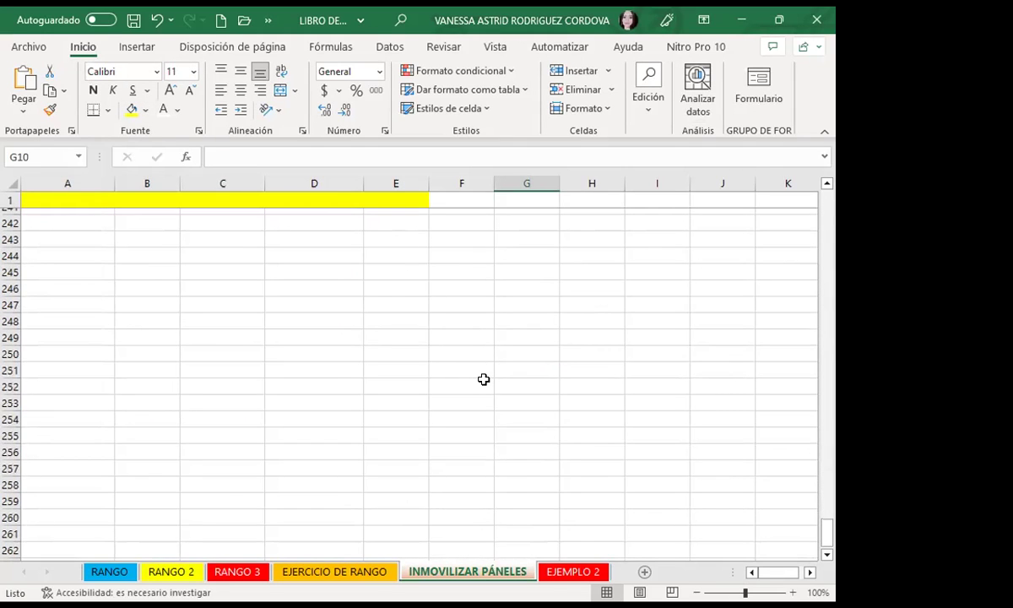
scroll(484, 379, up, 5)
scroll(483, 379, up, 13)
scroll(484, 379, up, 10)
scroll(484, 377, up, 10)
scroll(484, 377, up, 6)
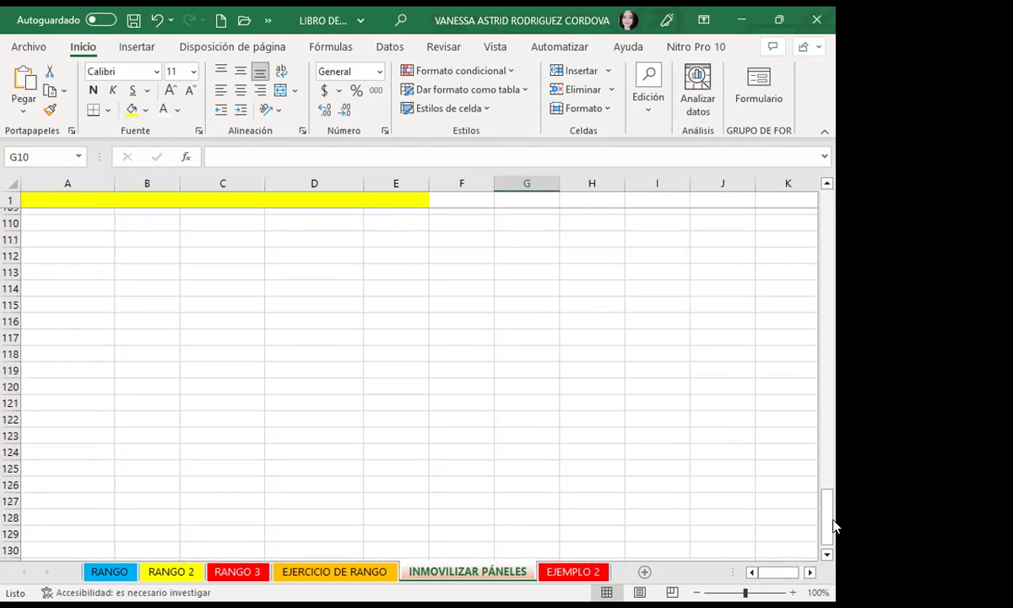
drag(828, 525, 831, 181)
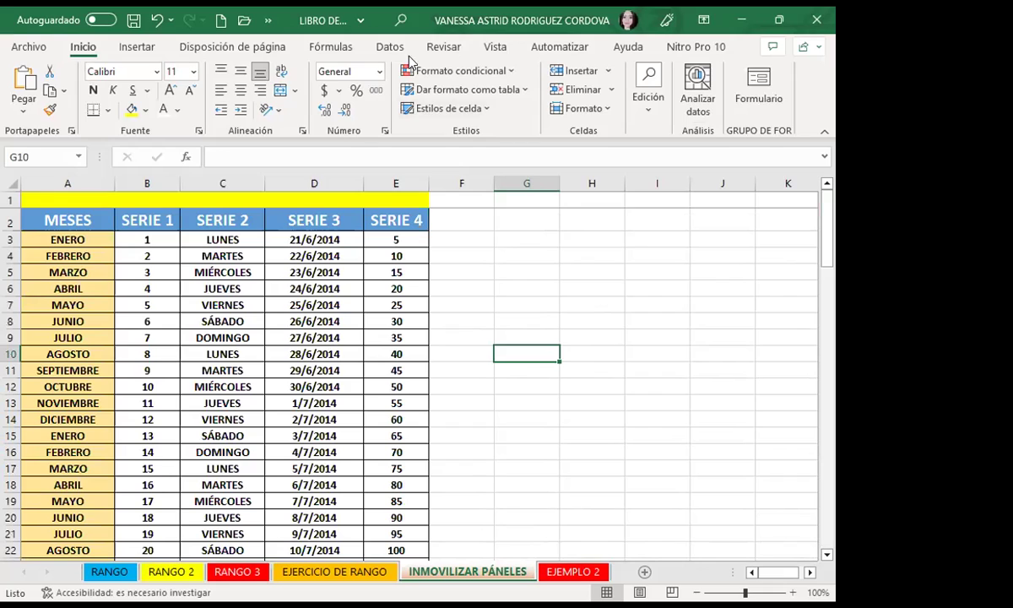
click(495, 47)
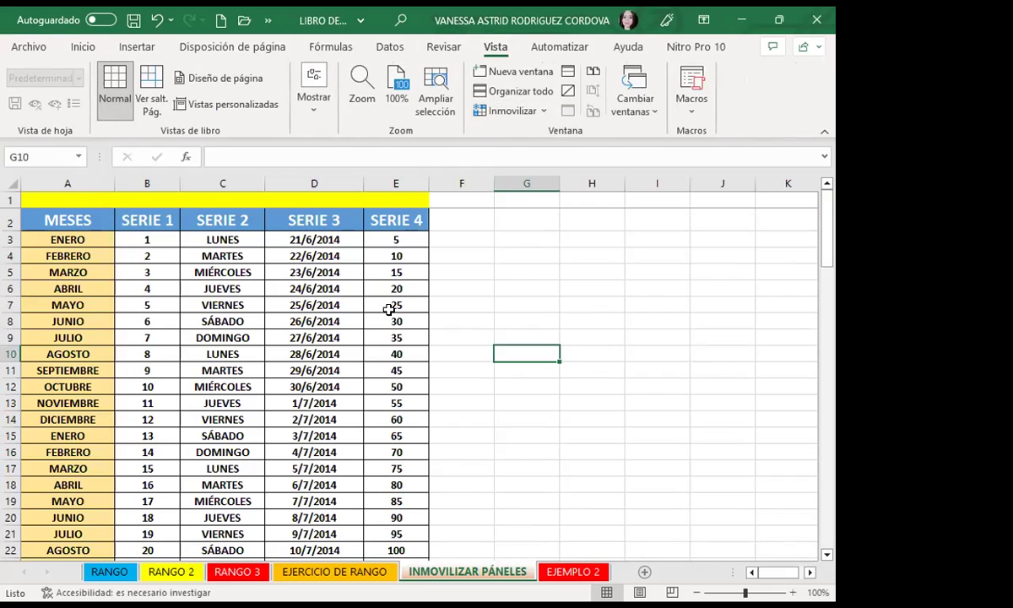
- Freeze the MESES column with Inmovilizar primera columna and test by moving right and back left
click(289, 385)
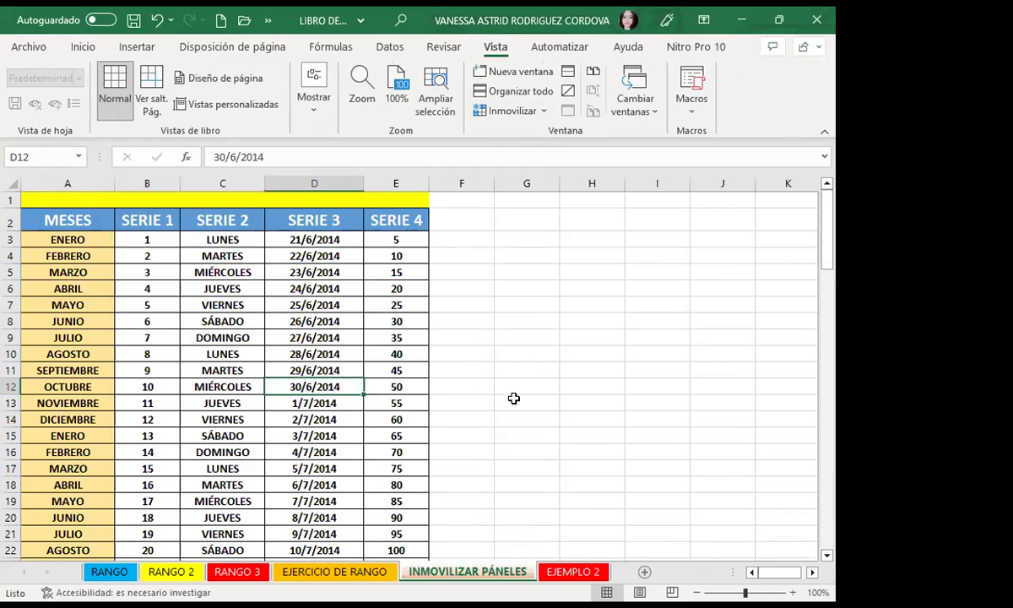
click(577, 381)
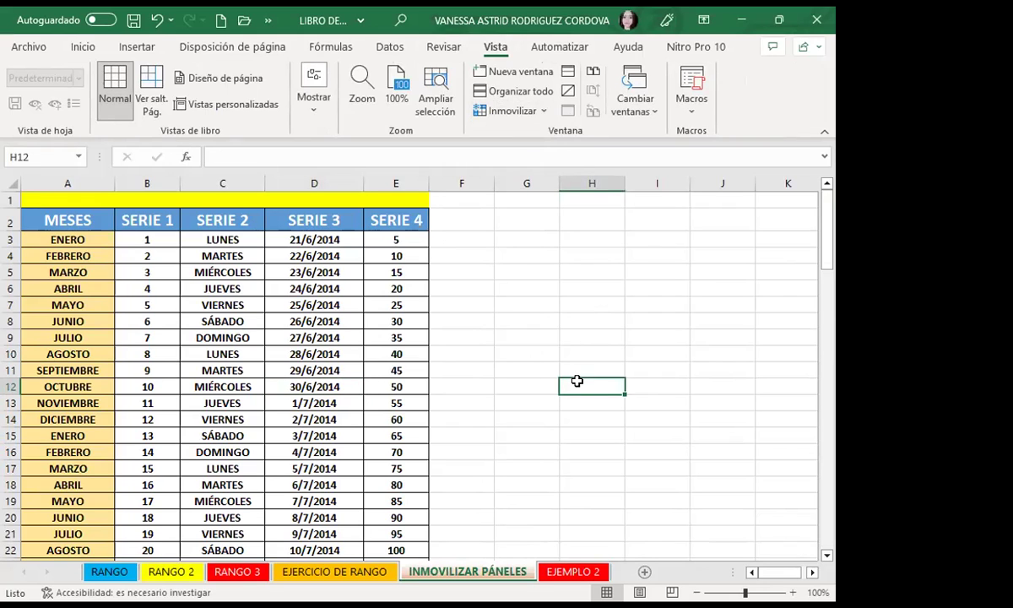
click(538, 119)
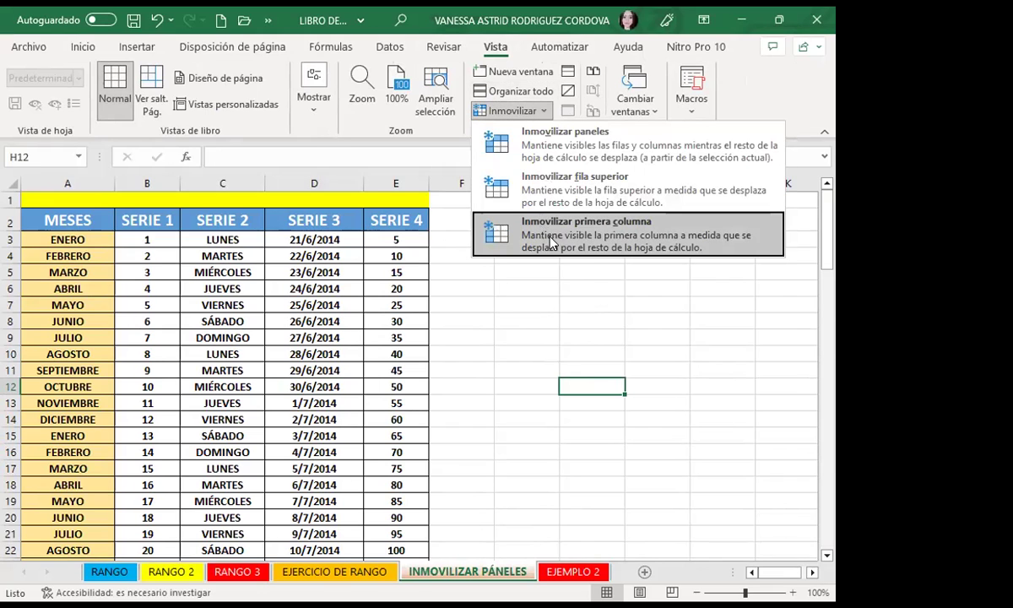
click(548, 236)
key(Right)
key(Right)
key(Right)
key(Right)
key(Right)
key(Right)
key(Right)
key(Right)
key(Right)
key(Right)
key(Right)
key(Right)
key(Right)
key(Right)
key(Right)
key(Right)
key(Right)
key(Right)
key(Right)
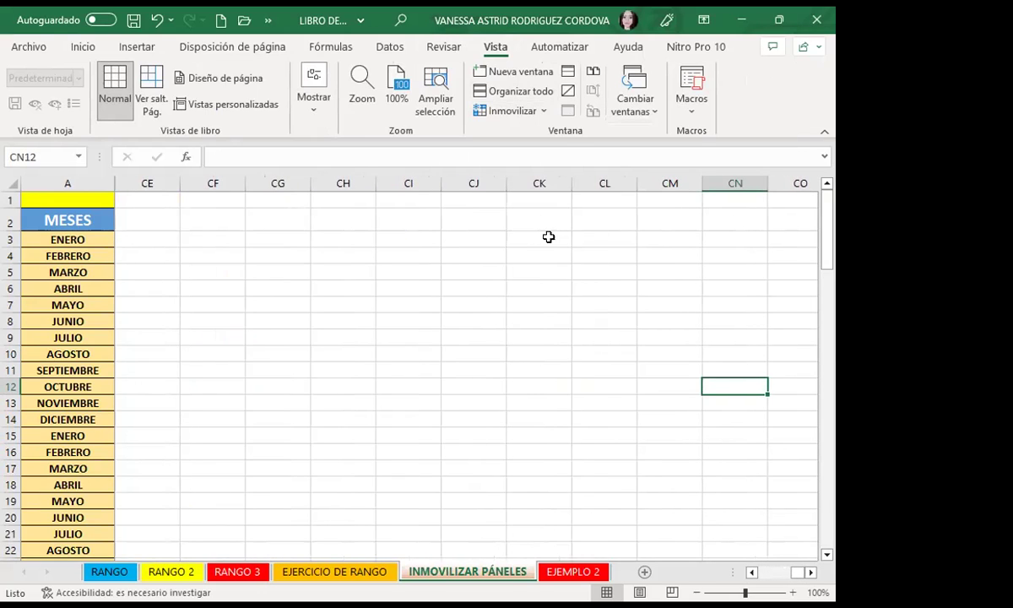
key(Left)
key(Left)
key(Left)
key(Left)
key(Left)
key(Left)
key(Left)
key(Left)
key(Left)
key(Left)
key(Left)
key(Left)
key(Left)
key(Left)
key(Left)
key(Left)
key(Left)
key(Left)
key(Left)
key(Left)
key(Left)
key(Left)
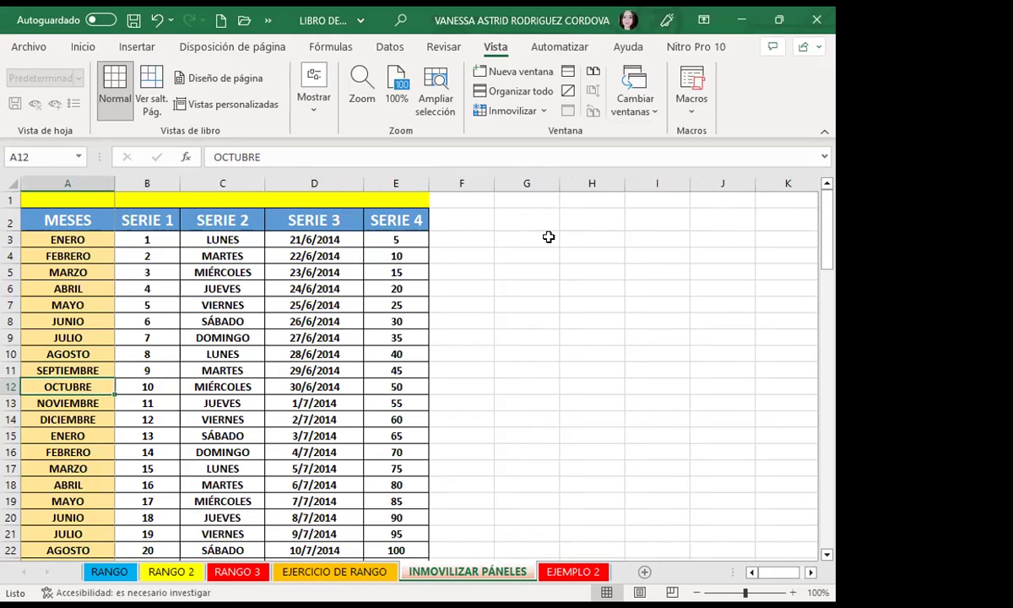
- Select cells in the SERIE 2 and row 12 area, then scroll the SERIE table down and back up
click(226, 353)
click(199, 385)
scroll(165, 388, down, 3)
scroll(173, 393, down, 5)
scroll(179, 395, down, 5)
scroll(178, 392, down, 12)
scroll(180, 393, down, 6)
scroll(181, 393, up, 4)
scroll(186, 380, up, 10)
scroll(189, 374, up, 13)
scroll(177, 363, up, 4)
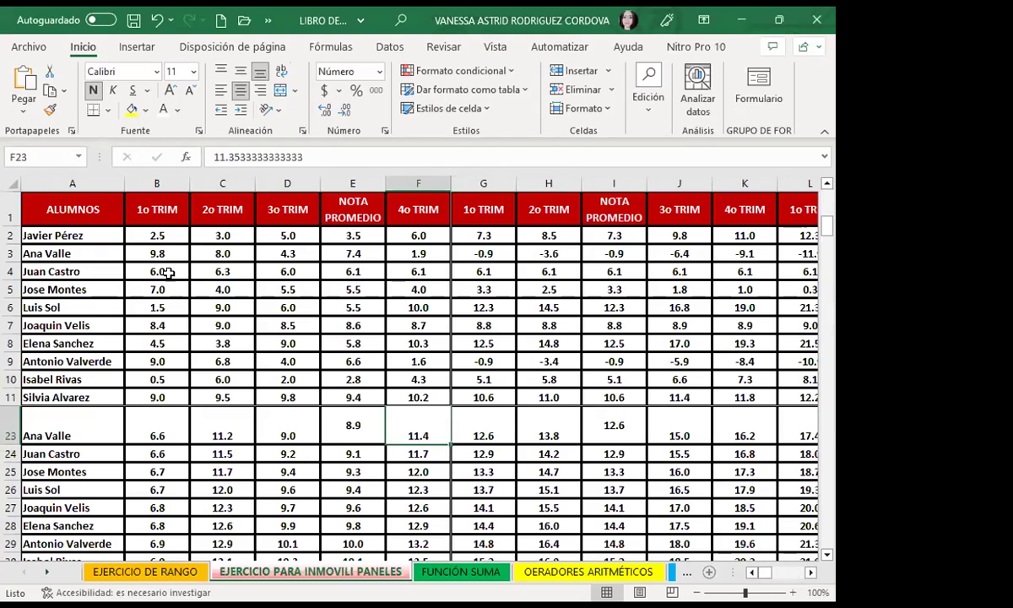
- Select the NOTA PROMEDIO cell in row 11 and unfreeze the grades table with Movilizar paneles
click(285, 340)
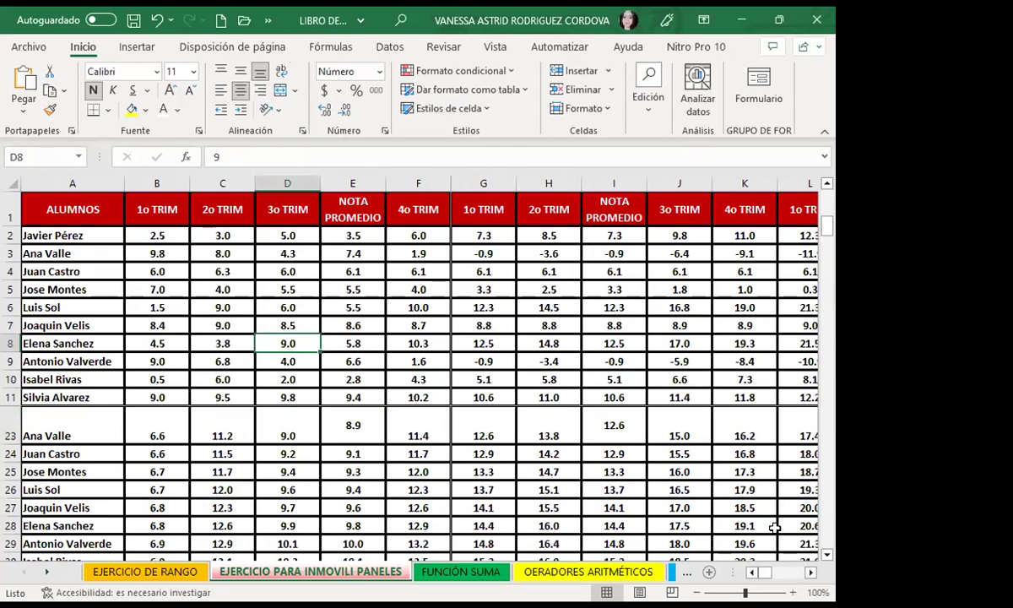
click(812, 574)
drag(812, 574, 806, 580)
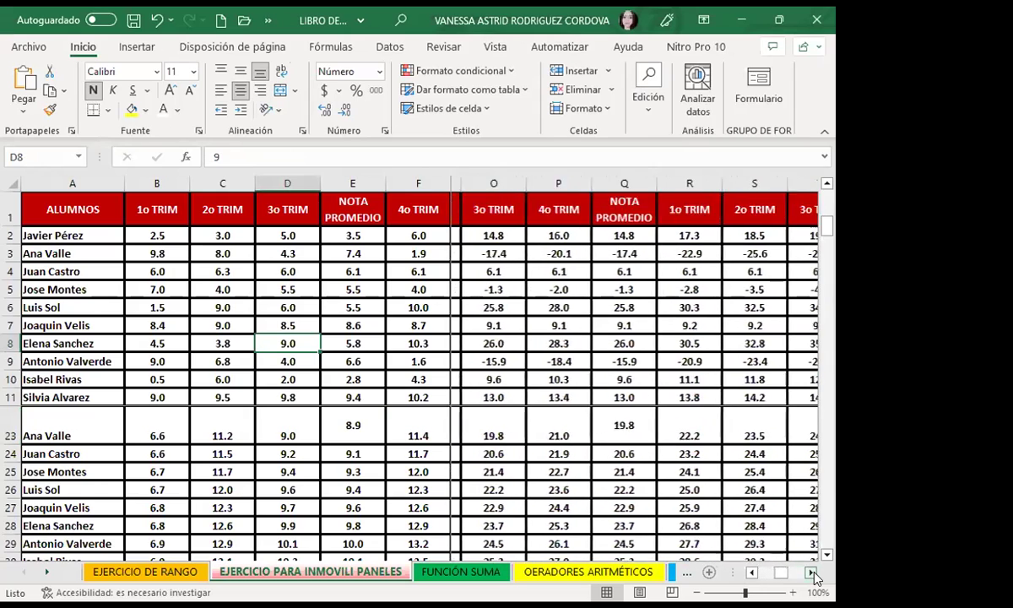
click(353, 396)
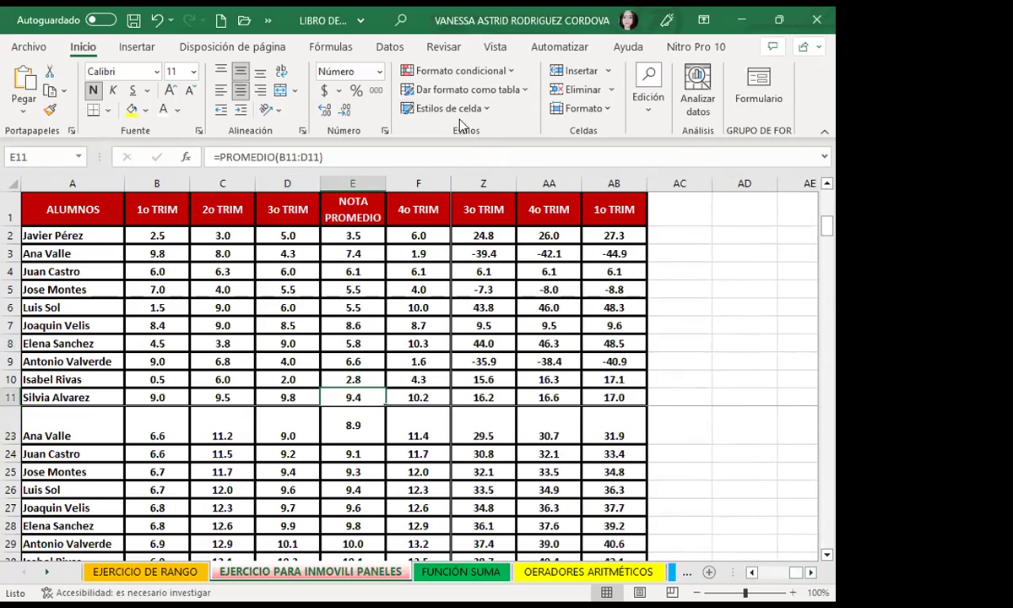
click(488, 48)
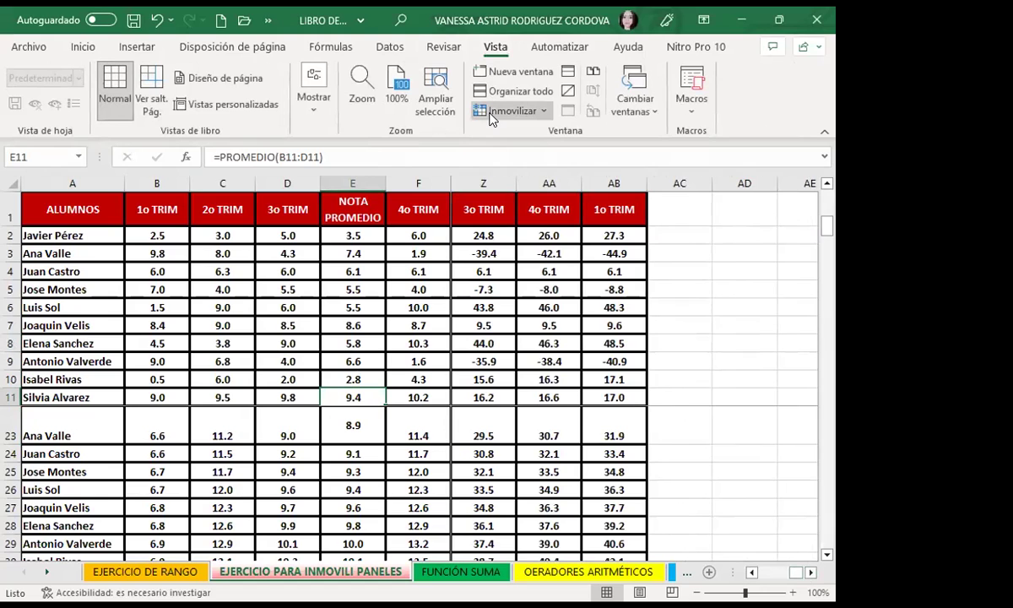
key(alt+n)
key(i)
key(m)
click(483, 487)
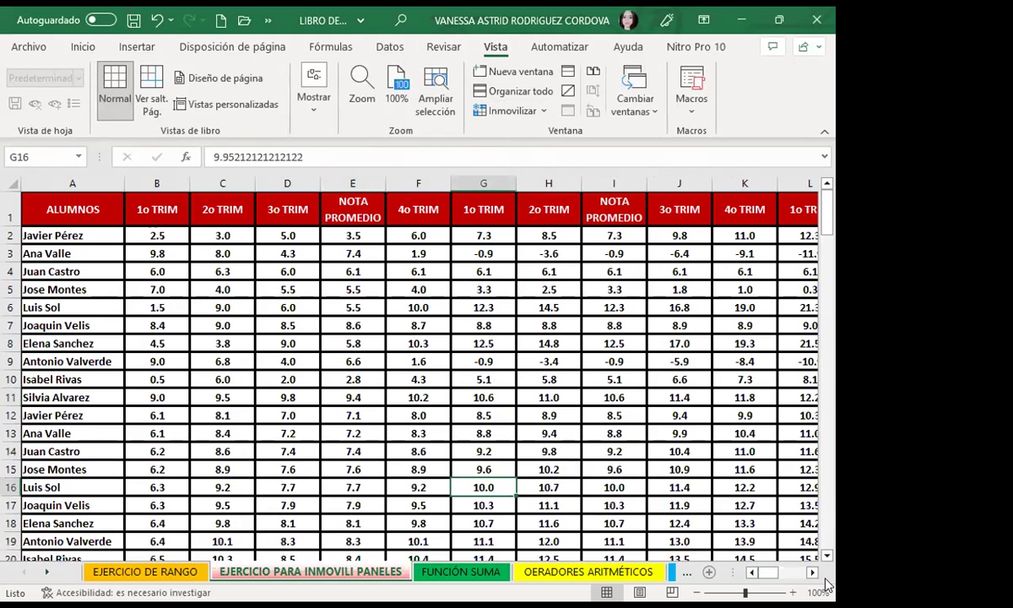
- Scroll right through the later grade columns and down the rows to confirm nothing stays fixed
click(794, 573)
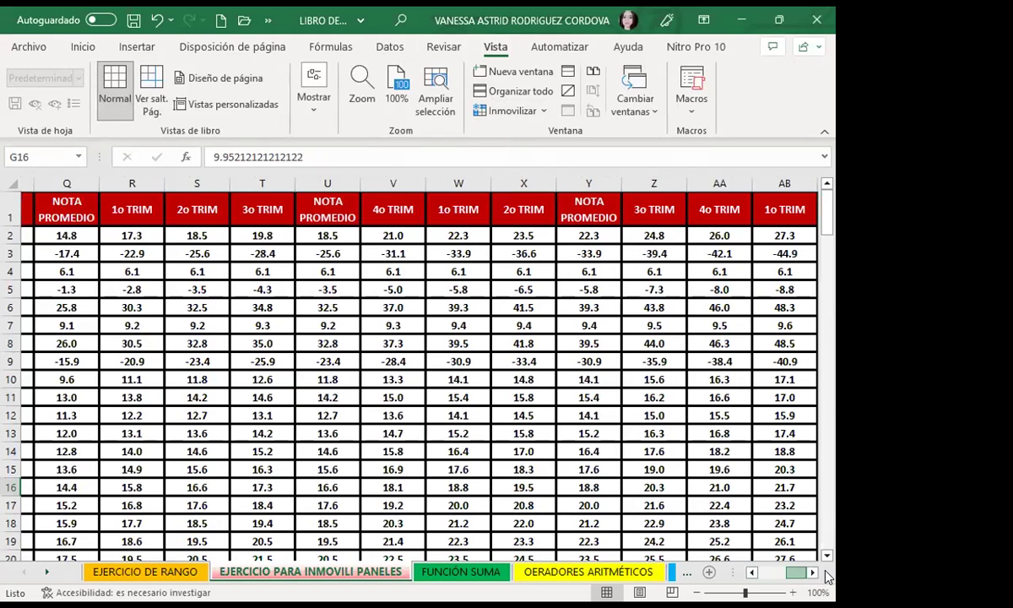
click(813, 573)
click(813, 573)
click(813, 574)
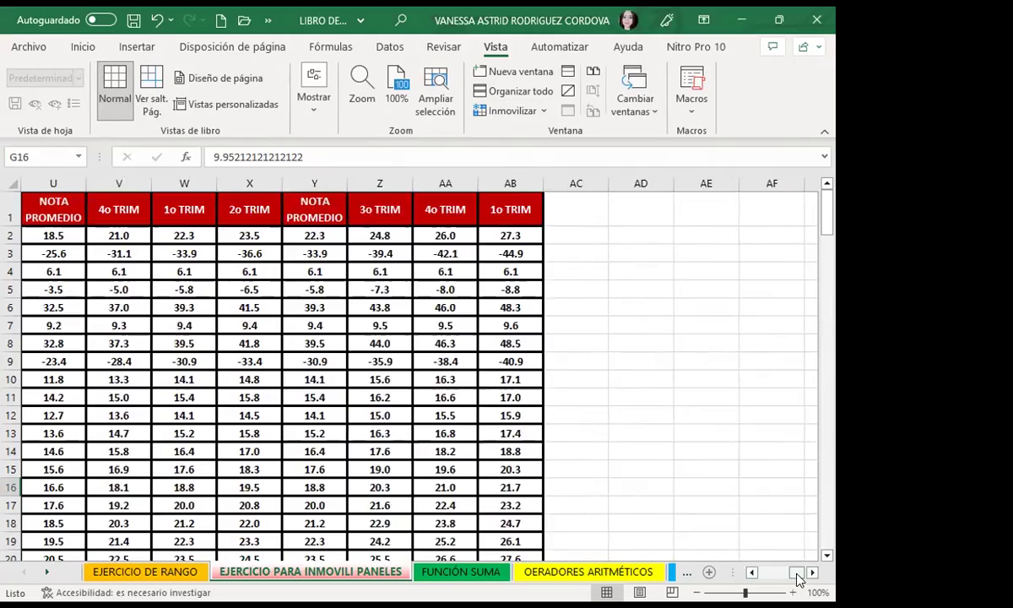
drag(798, 574, 766, 573)
click(287, 415)
scroll(289, 405, down, 4)
scroll(290, 424, down, 14)
scroll(291, 422, down, 5)
scroll(296, 421, down, 10)
scroll(296, 421, down, 11)
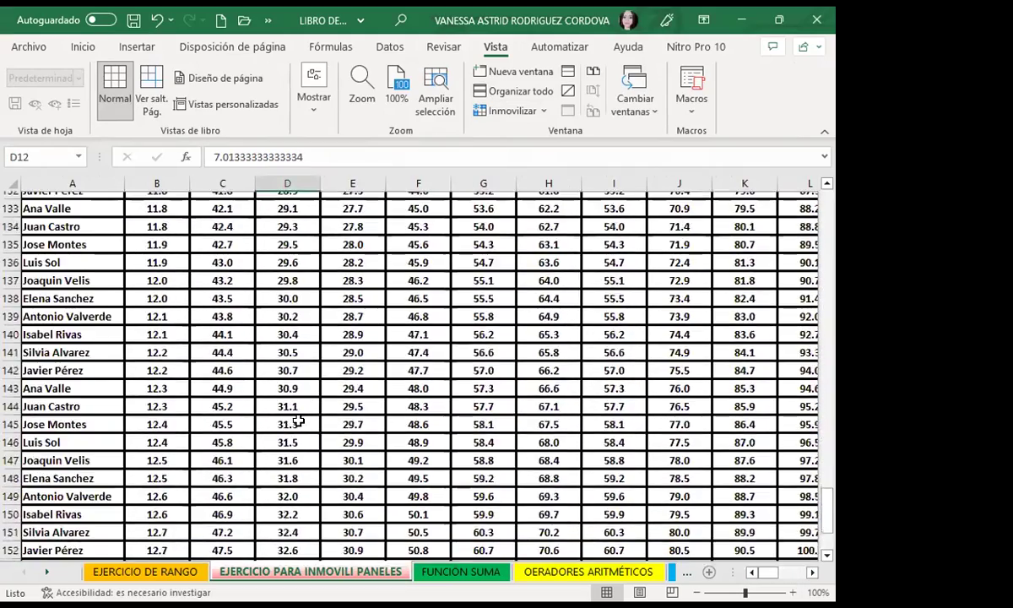
scroll(296, 418, down, 10)
scroll(296, 418, up, 5)
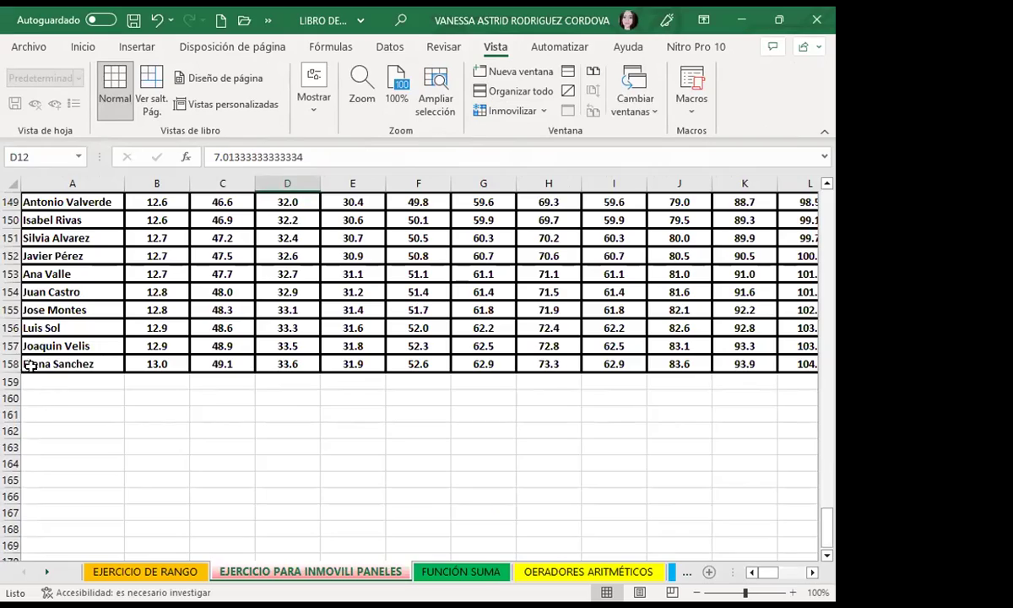
scroll(337, 419, up, 1)
scroll(338, 419, up, 2)
scroll(338, 418, up, 8)
scroll(338, 419, up, 10)
scroll(338, 419, up, 9)
scroll(338, 419, up, 8)
scroll(337, 418, up, 7)
scroll(337, 418, up, 5)
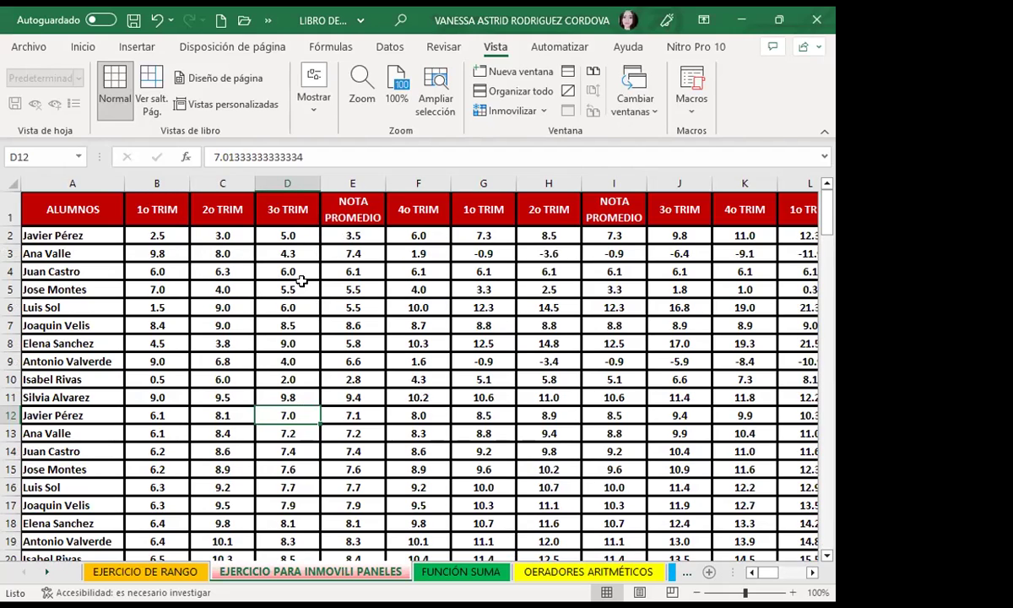
- Select E2 as the freeze point, then scroll past row 140 and back to verify the pinned header
click(358, 289)
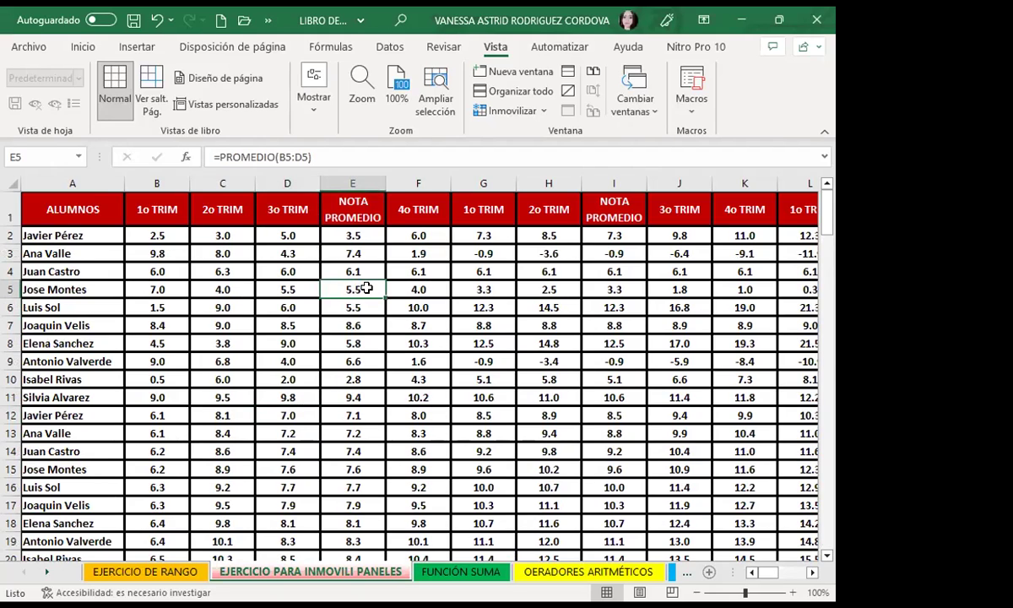
click(328, 230)
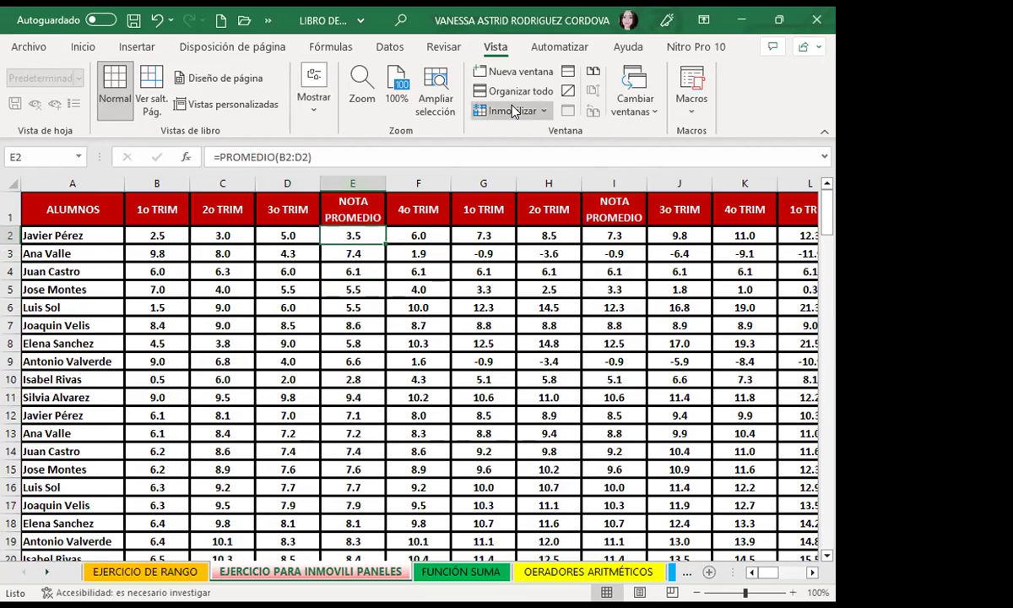
scroll(328, 333, down, 3)
scroll(325, 332, down, 1)
scroll(325, 332, down, 8)
scroll(325, 332, down, 6)
scroll(325, 332, down, 7)
scroll(326, 331, down, 10)
scroll(326, 331, down, 5)
scroll(326, 330, down, 5)
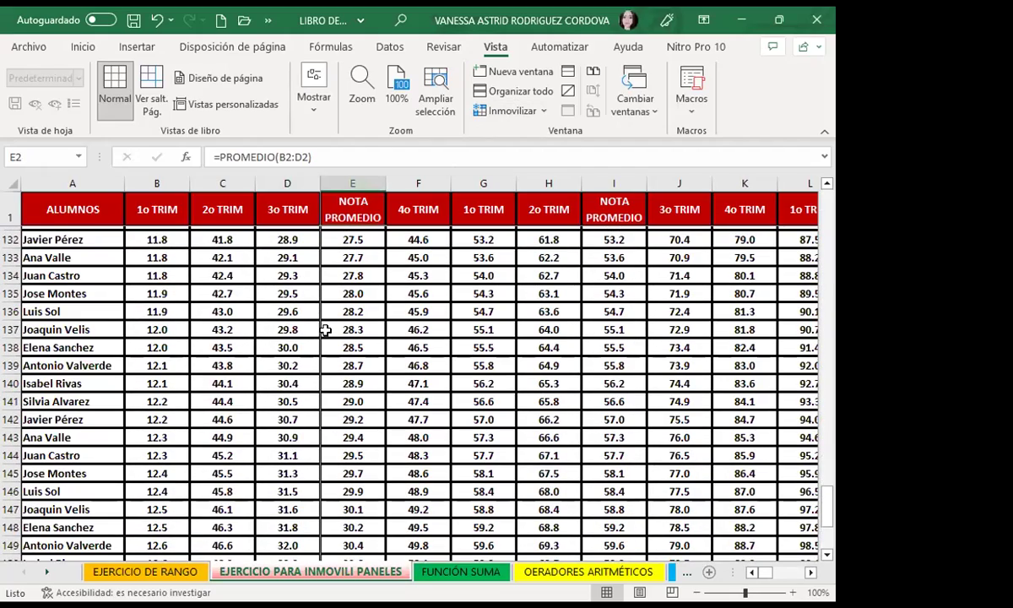
scroll(325, 331, down, 2)
scroll(325, 330, up, 4)
scroll(325, 330, up, 11)
scroll(325, 330, up, 8)
scroll(325, 330, up, 13)
scroll(325, 330, up, 8)
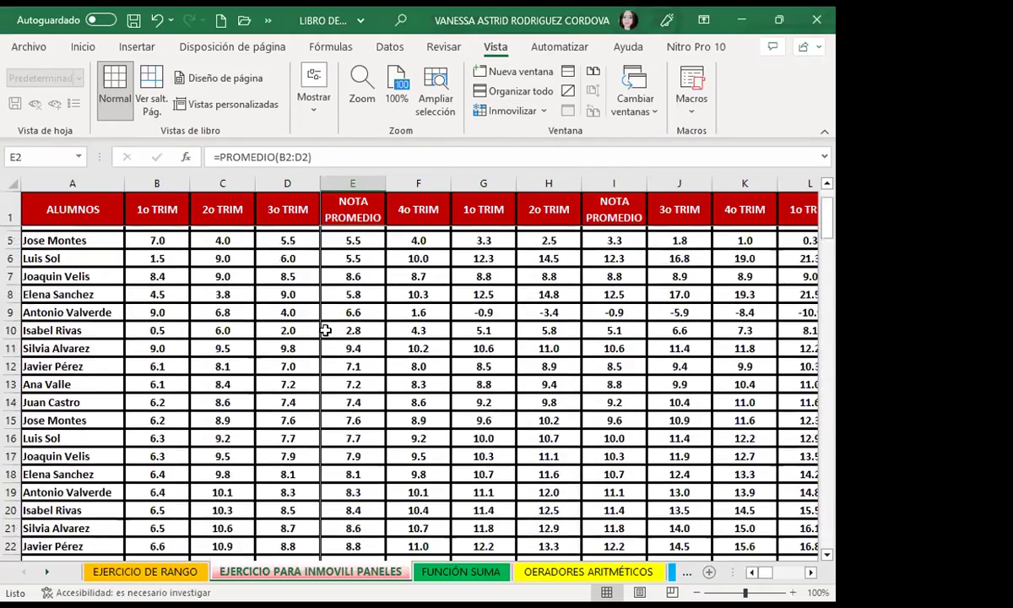
scroll(325, 330, up, 1)
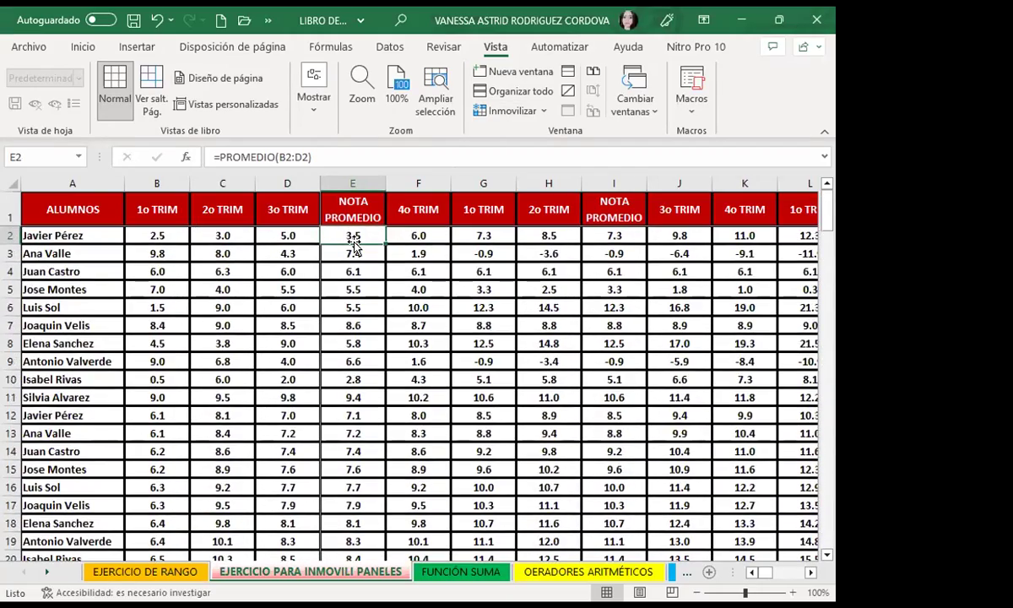
key(Right)
key(Right)
key(Right)
key(Right)
key(Right)
key(Right)
key(Right)
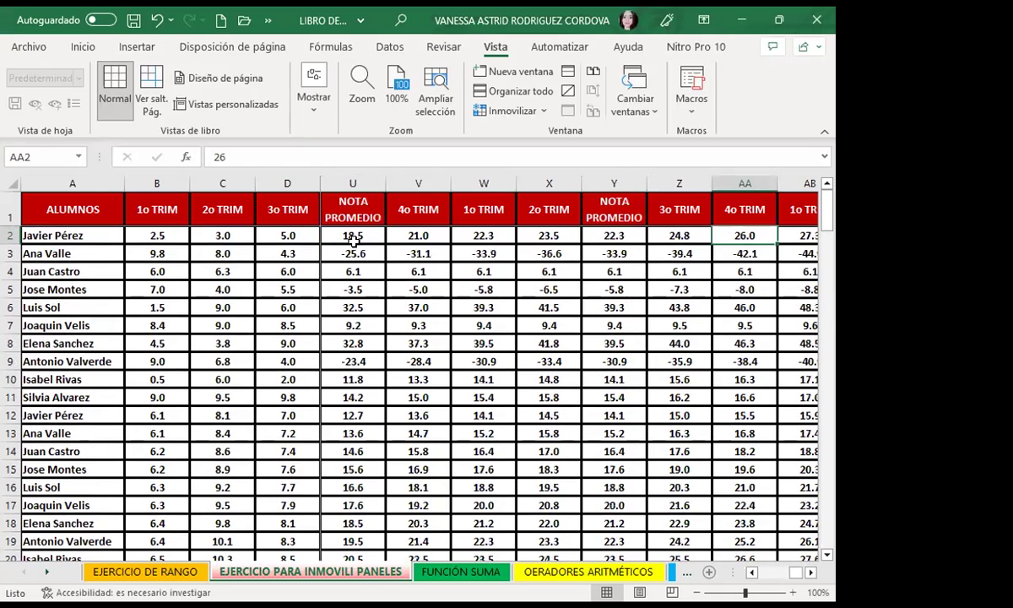
key(Right)
key(Right)
key(Right)
key(Right)
key(Right)
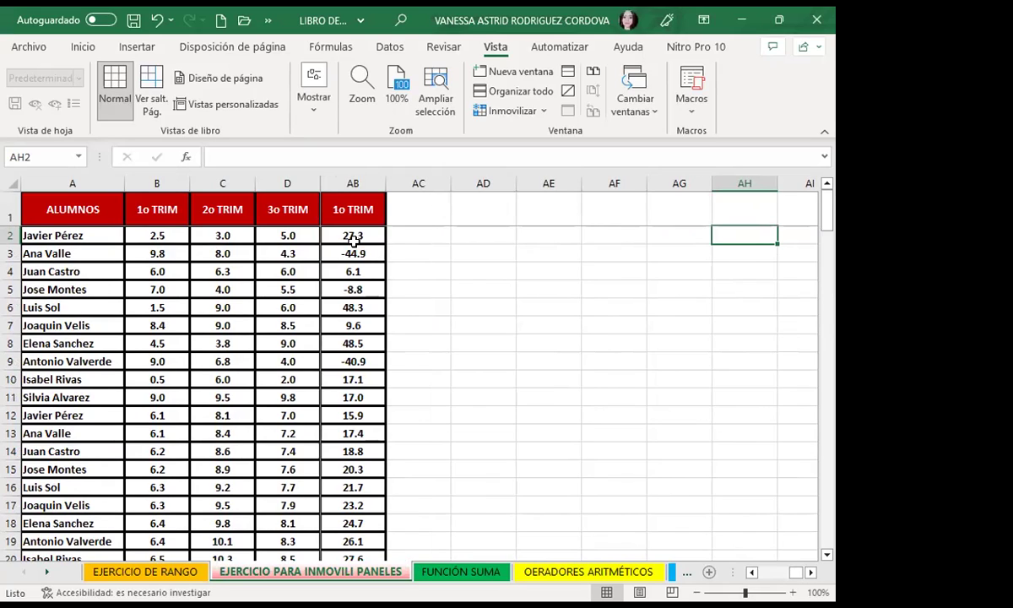
key(Left)
key(Left)
key(Left)
key(Home)
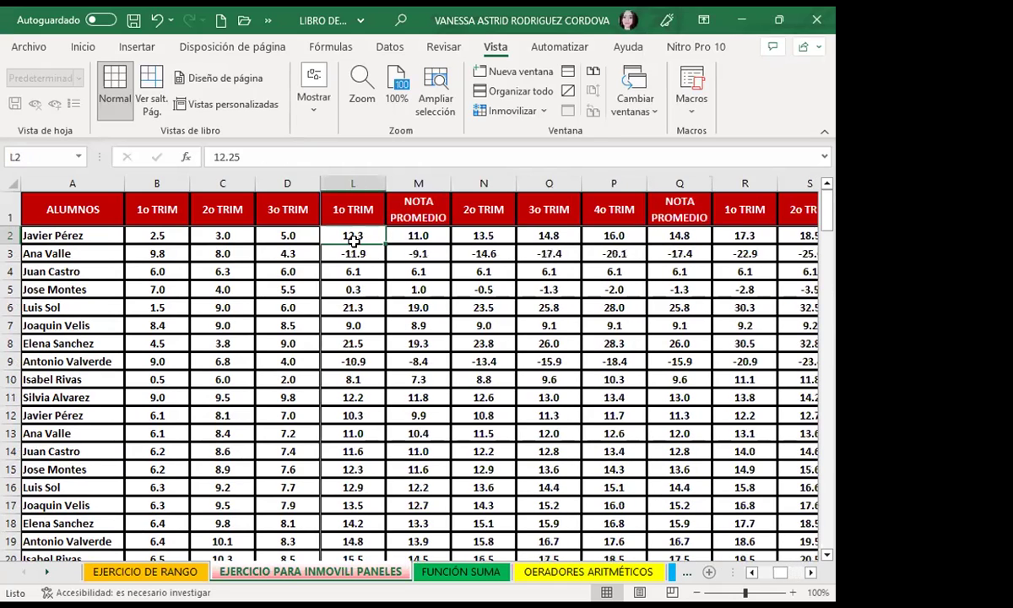
key(Home)
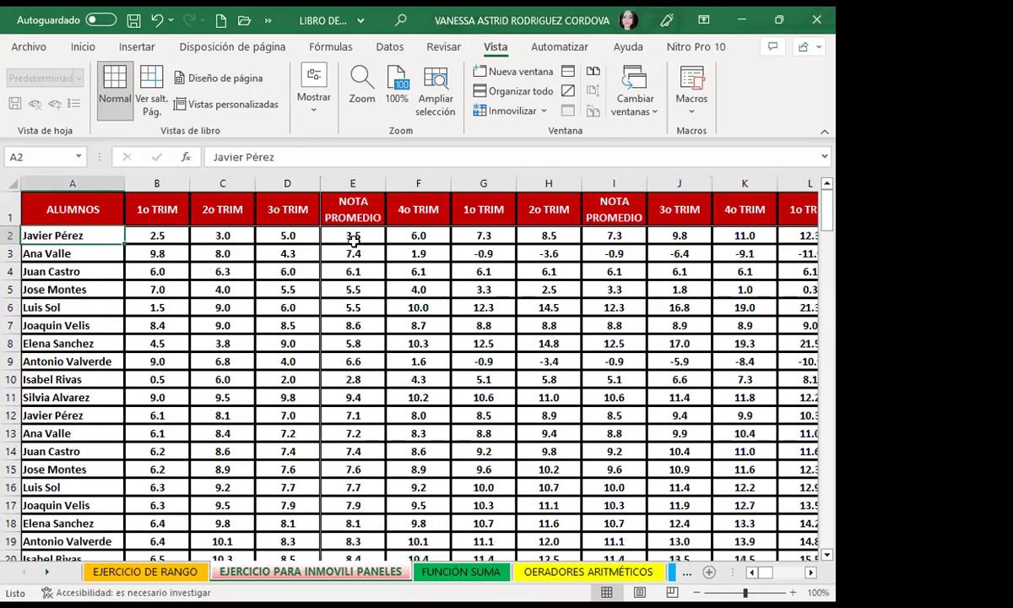
key(Down)
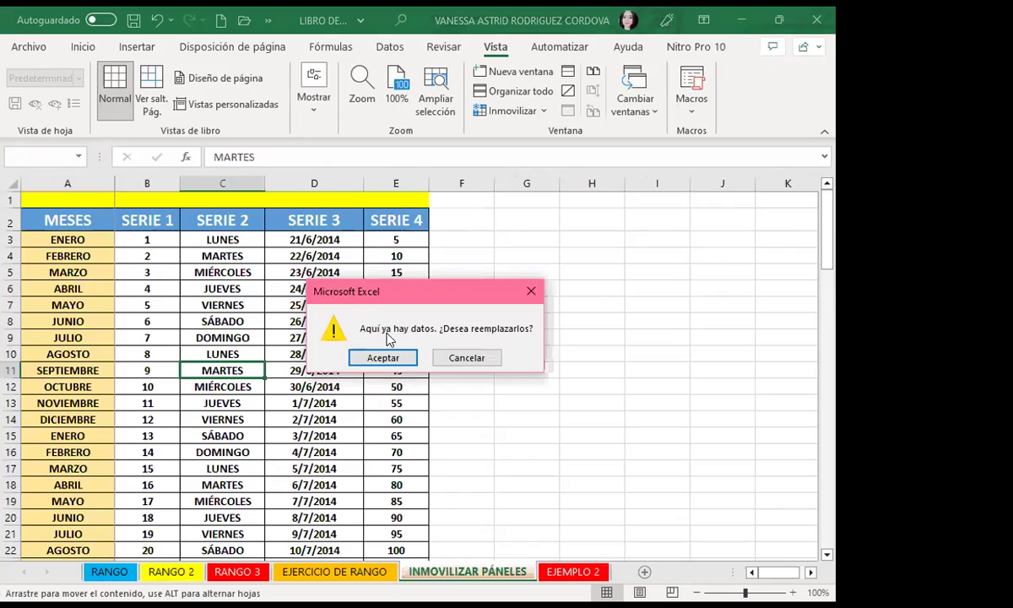
- Dismiss the replace-data warning and freeze panes at cell D9 with Inmovilizar paneles
click(531, 291)
click(279, 370)
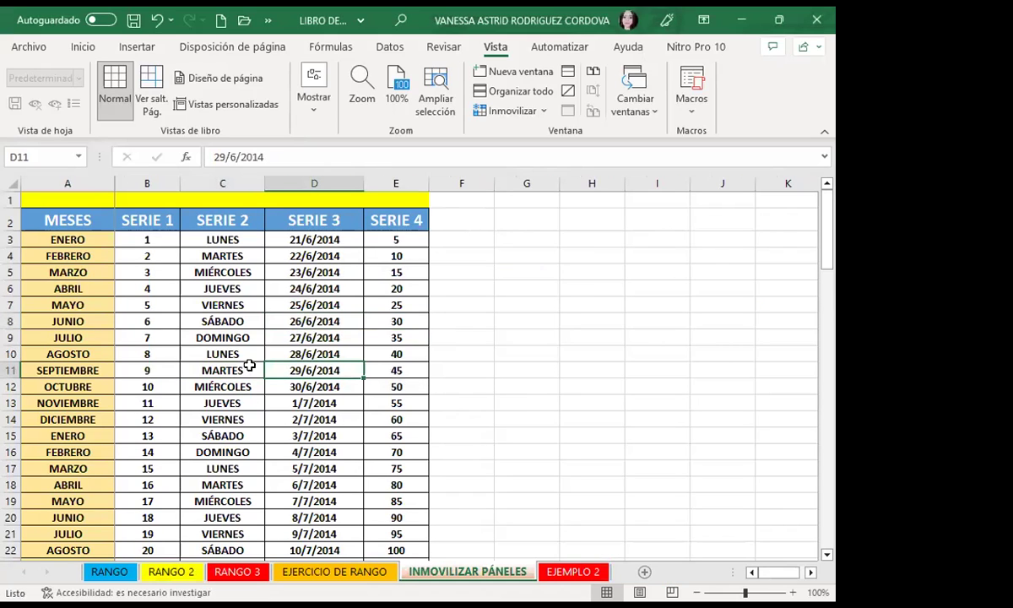
click(193, 321)
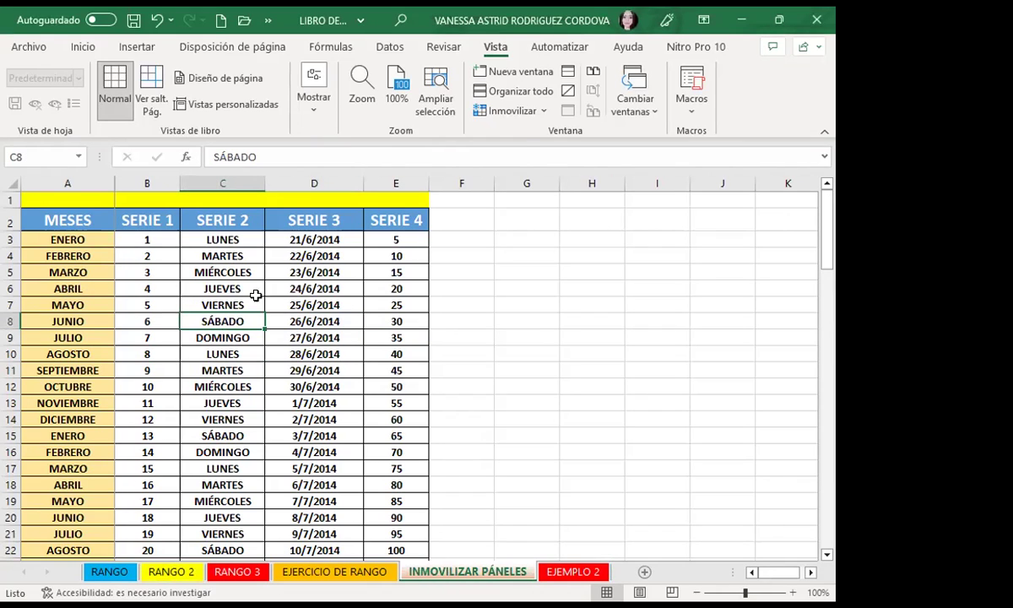
click(305, 337)
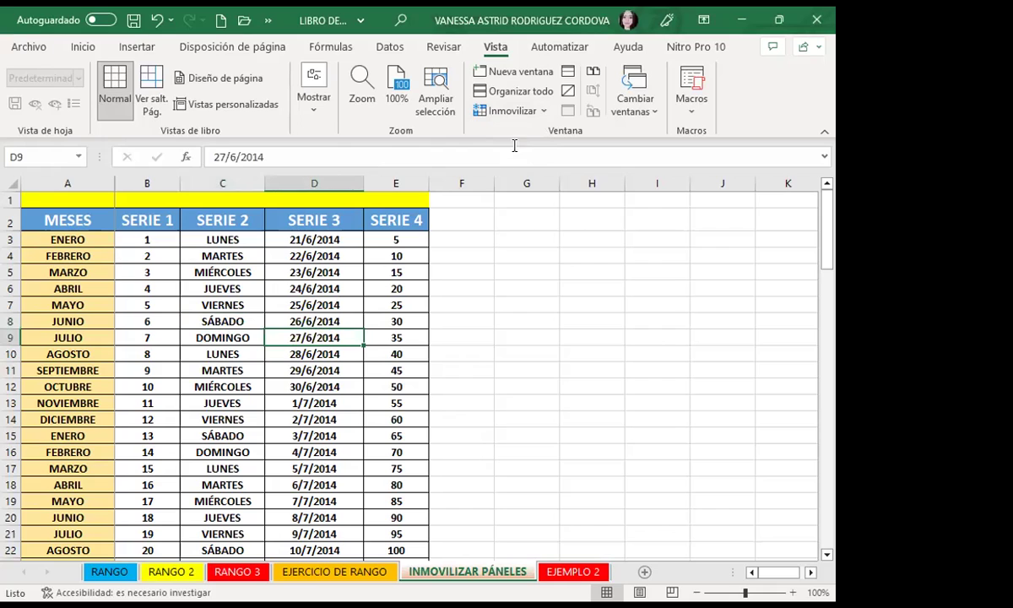
click(515, 111)
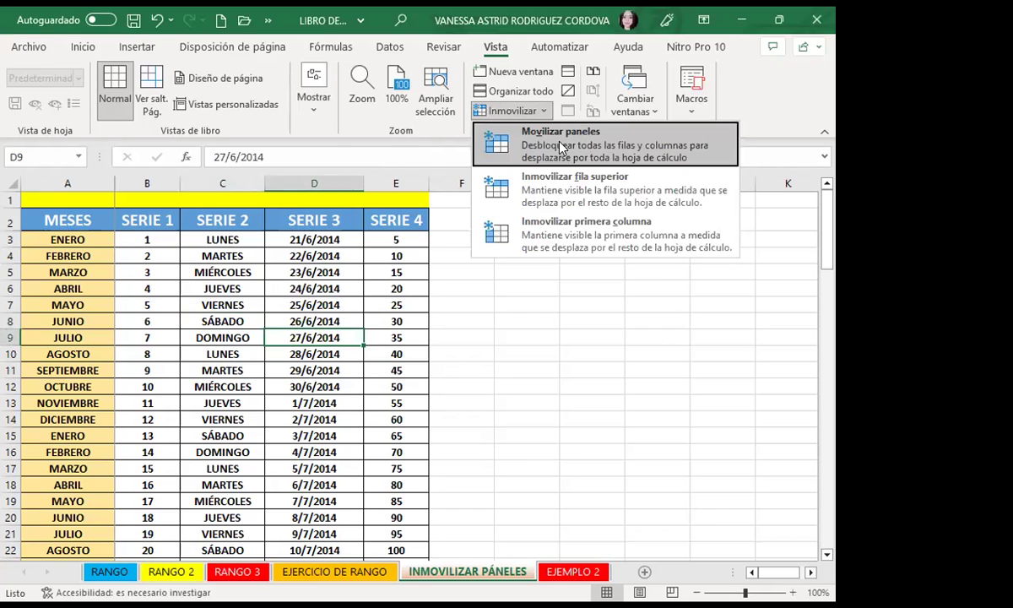
click(475, 108)
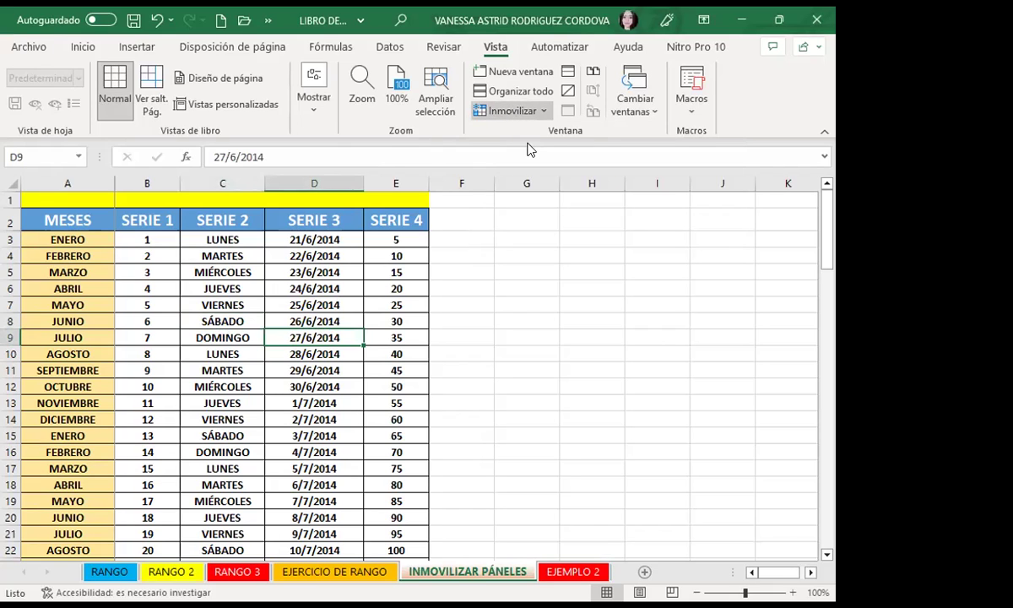
click(430, 432)
- Scroll down and up to confirm rows 1–8 stay fixed, then select the whole MESES table
scroll(412, 410, down, 10)
scroll(409, 408, down, 7)
scroll(408, 407, down, 9)
scroll(408, 406, down, 1)
scroll(403, 393, up, 13)
scroll(397, 371, up, 12)
scroll(390, 366, up, 2)
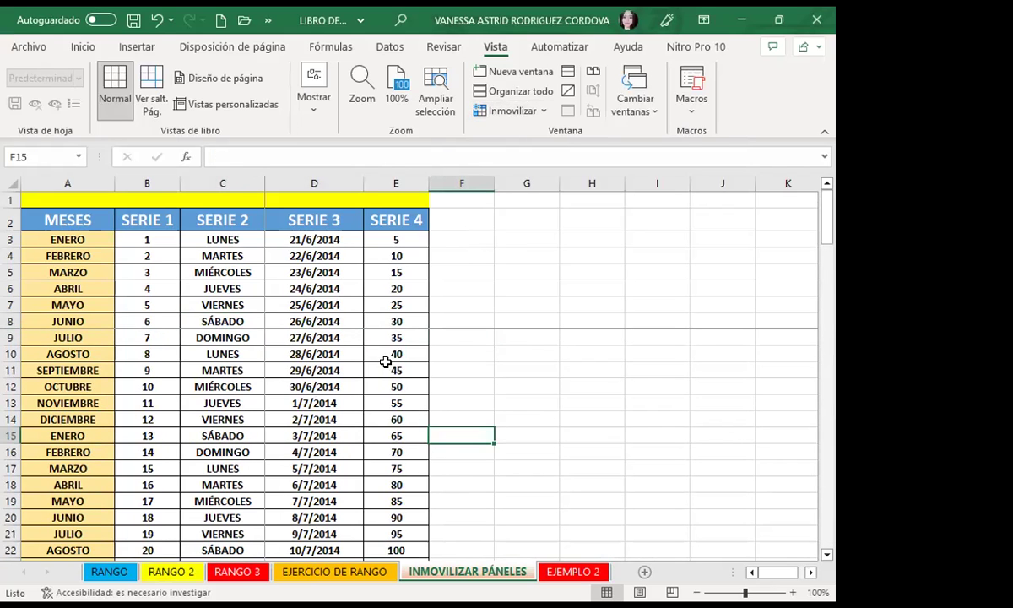
drag(67, 219, 306, 355)
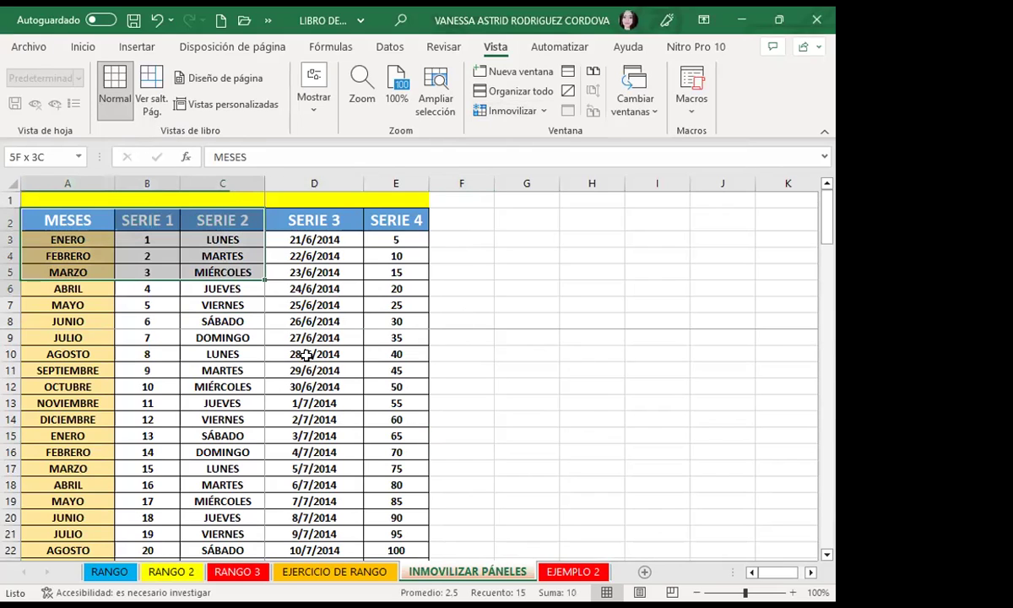
key(ctrl+a)
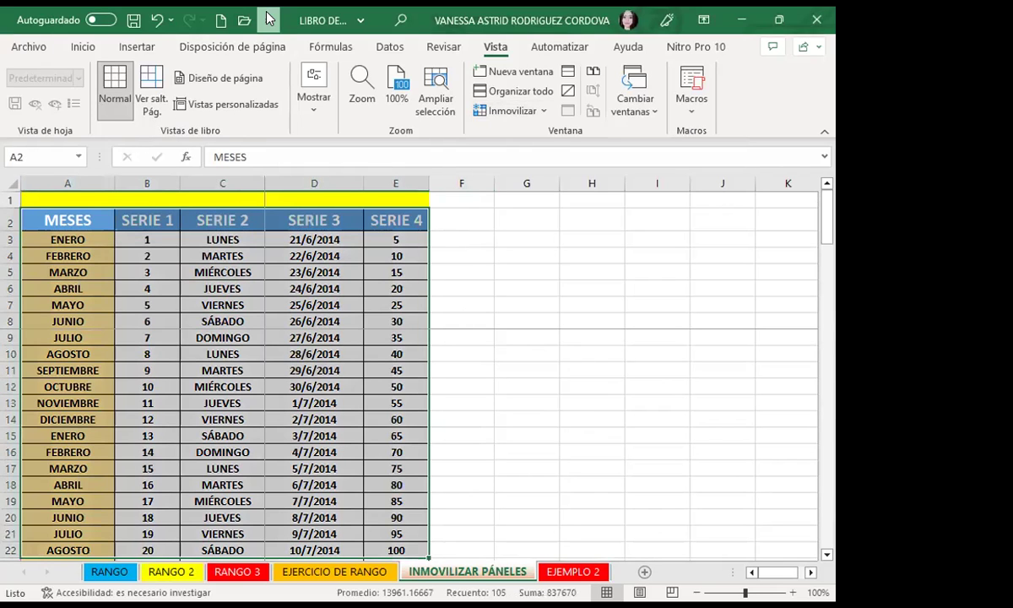
click(269, 18)
click(282, 45)
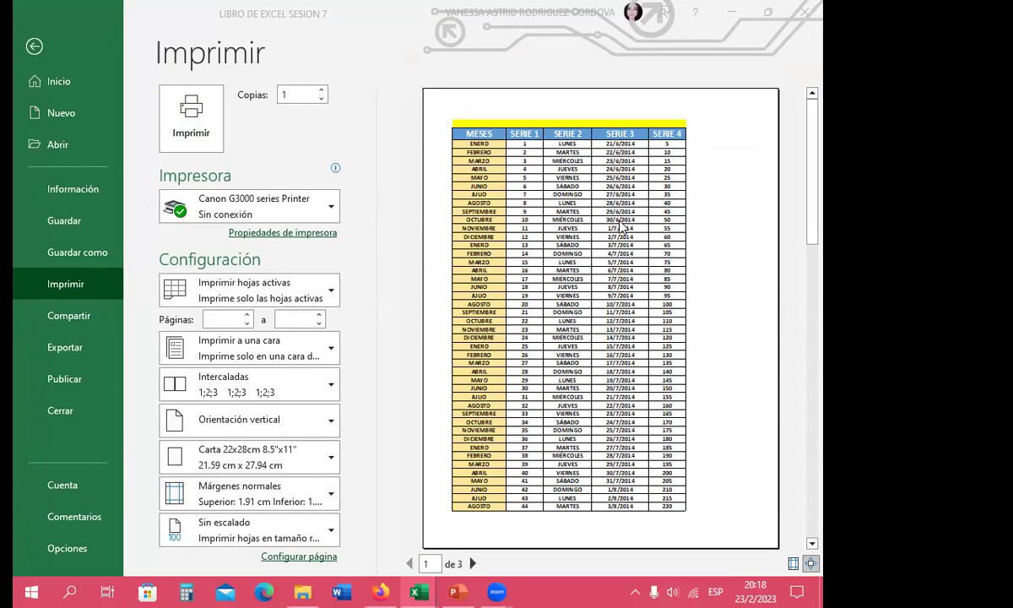
click(34, 47)
click(282, 321)
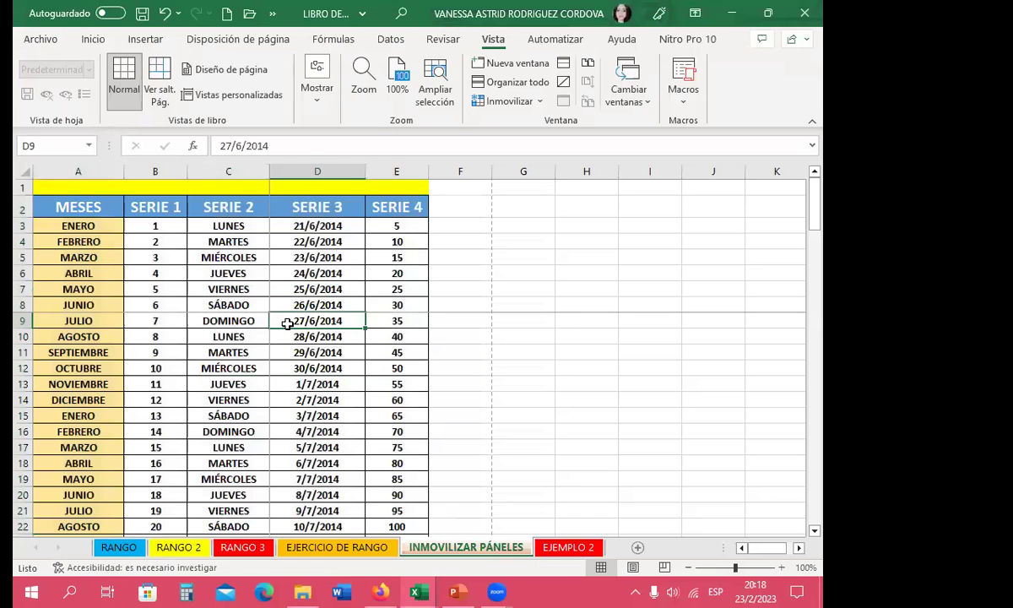
key(Right)
key(Right)
key(Right)
key(Right)
key(Right)
key(Right)
key(Right)
key(Right)
key(Right)
key(Right)
key(Right)
key(Right)
key(Right)
key(Right)
key(Right)
key(Right)
key(Right)
key(Right)
key(Right)
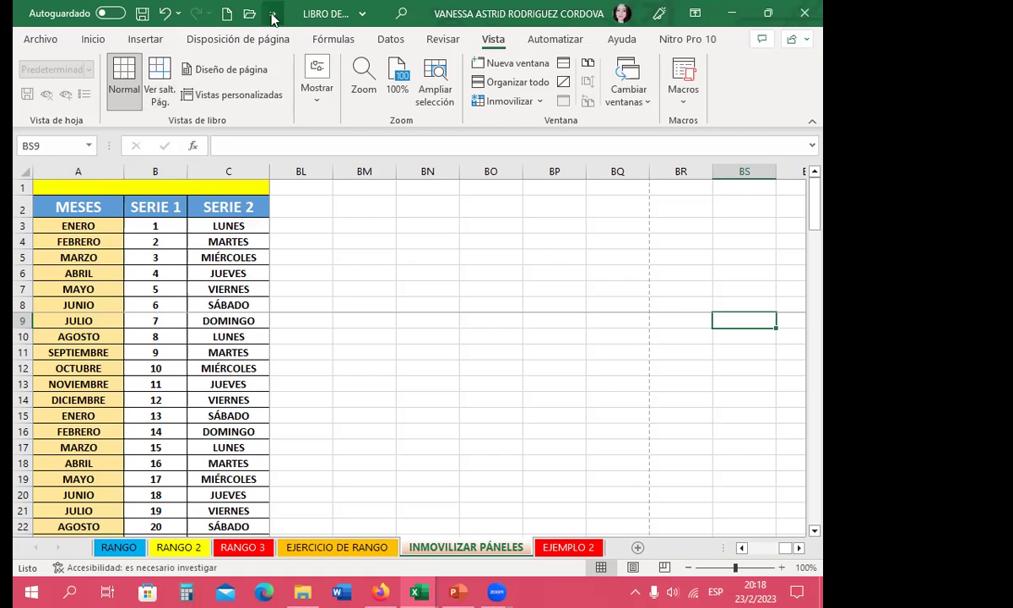
key(ctrl+p)
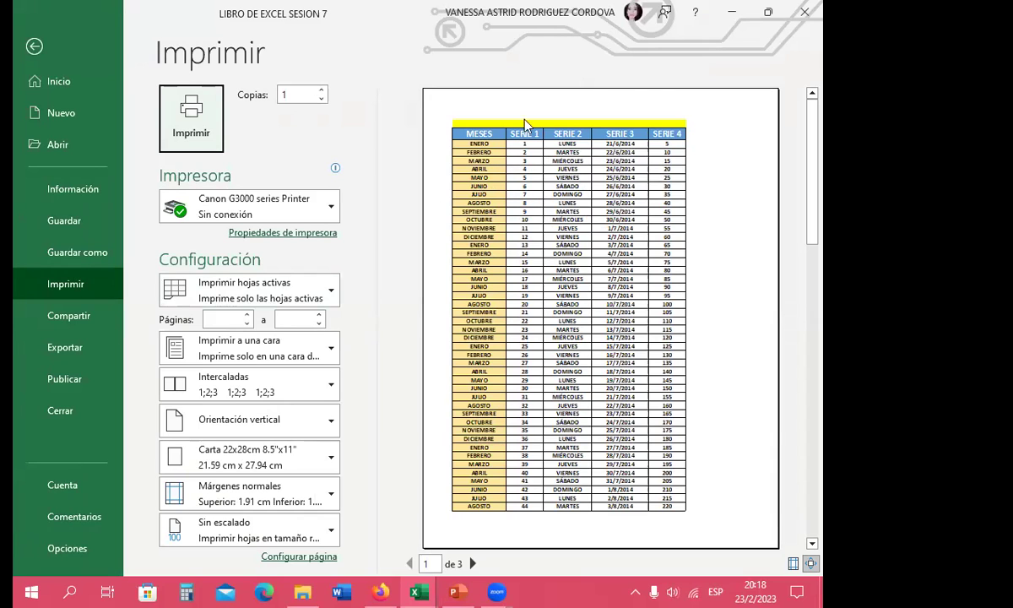
click(30, 46)
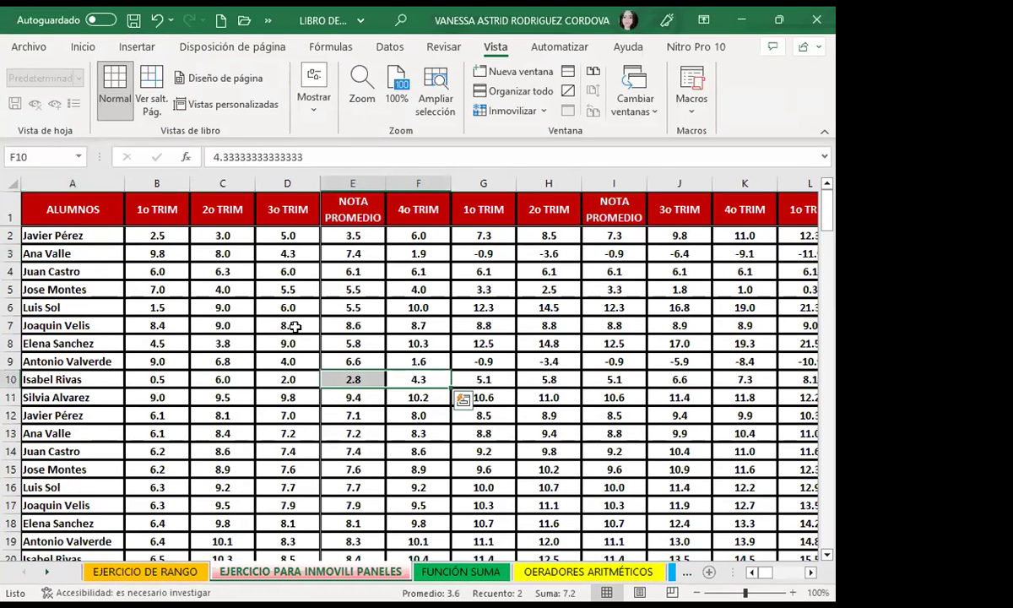
- Select the average grade in E20 and scroll right to show the frozen ALUMNOS and TRIM columns holding
scroll(295, 327, down, 4)
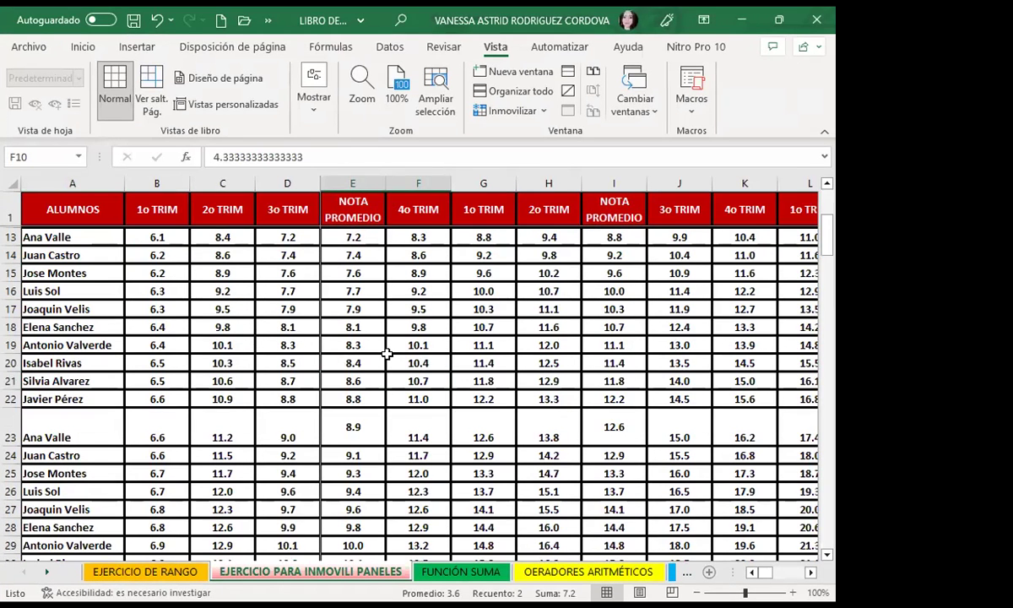
click(372, 362)
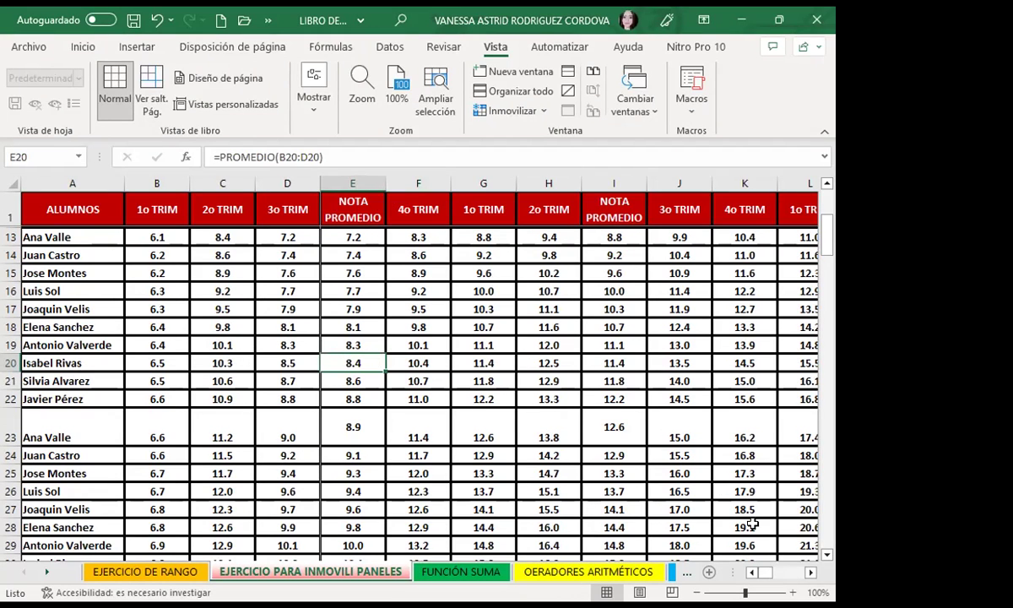
click(812, 571)
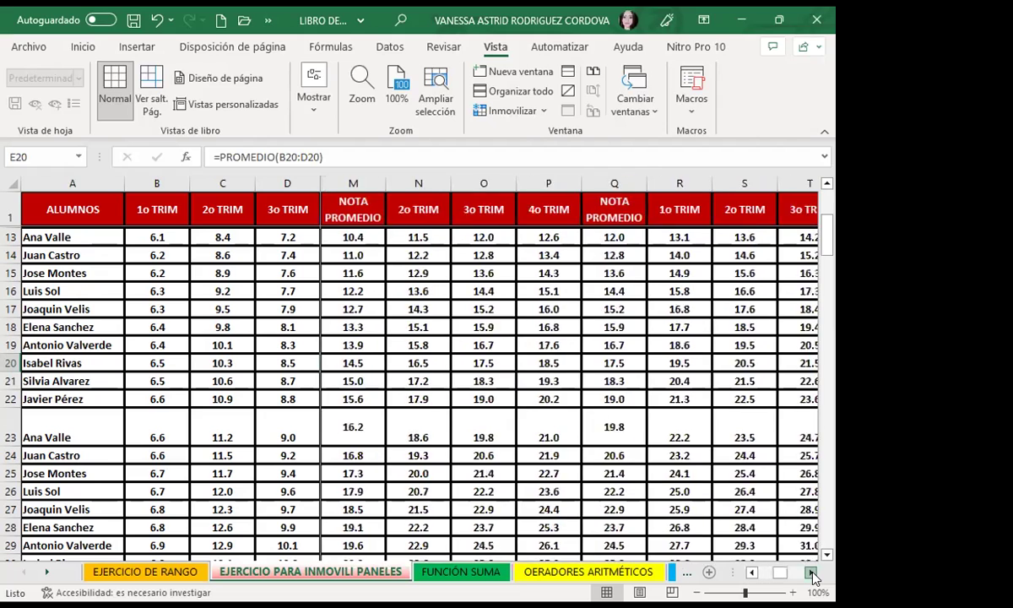
click(812, 574)
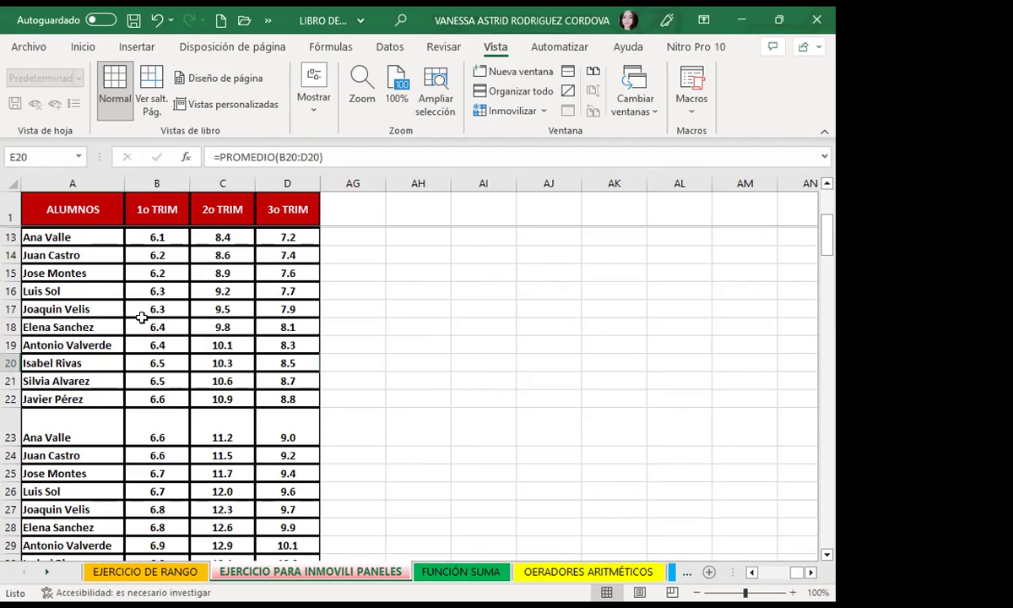
- Scroll down until the final rows 156–158 appear beneath the frozen headers
scroll(161, 321, down, 2)
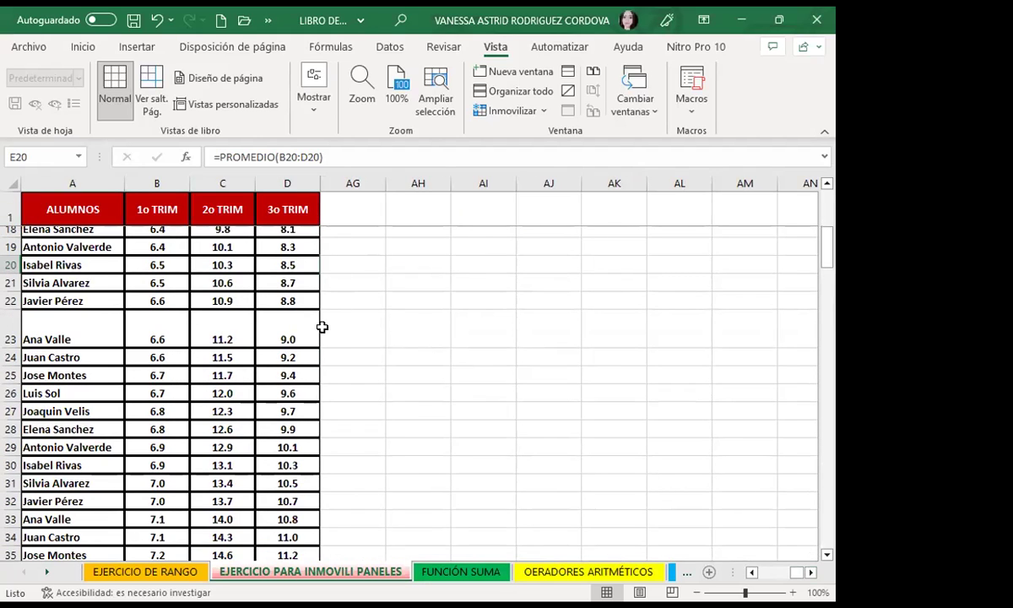
scroll(308, 352, down, 7)
scroll(158, 344, down, 3)
scroll(140, 317, down, 4)
scroll(109, 325, down, 4)
scroll(100, 345, down, 7)
scroll(100, 346, down, 4)
scroll(96, 356, down, 9)
scroll(87, 332, down, 8)
scroll(86, 403, down, 3)
scroll(121, 349, up, 3)
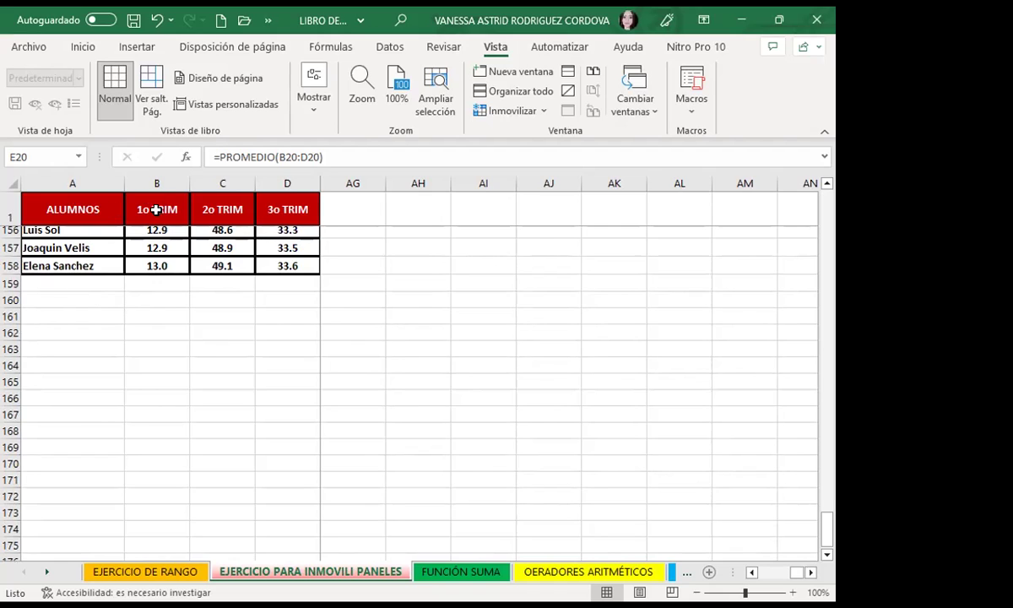
- Select B1, then A156, and move right along row 156 toward later grade columns
click(160, 207)
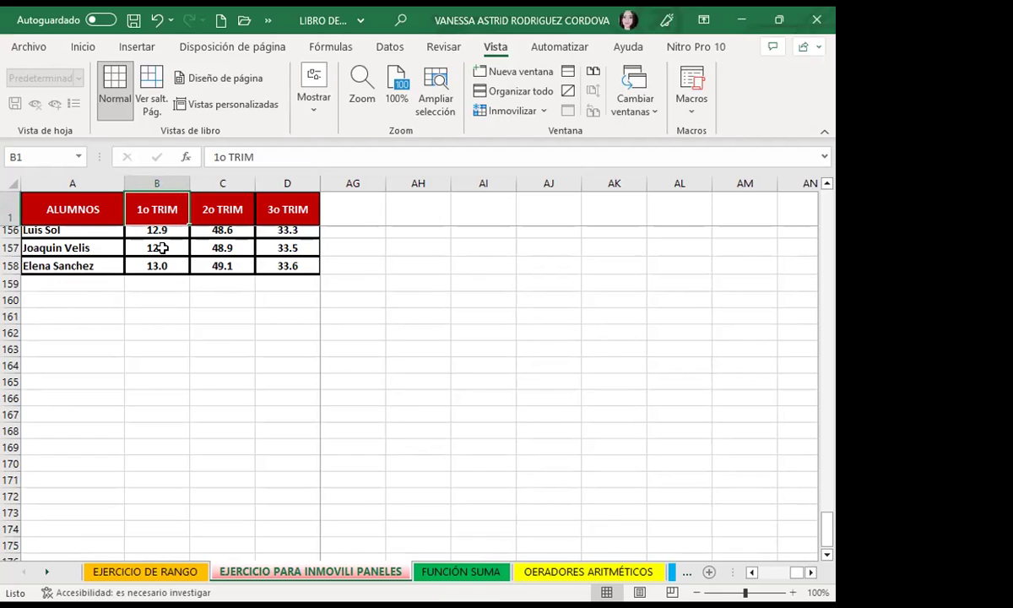
click(46, 228)
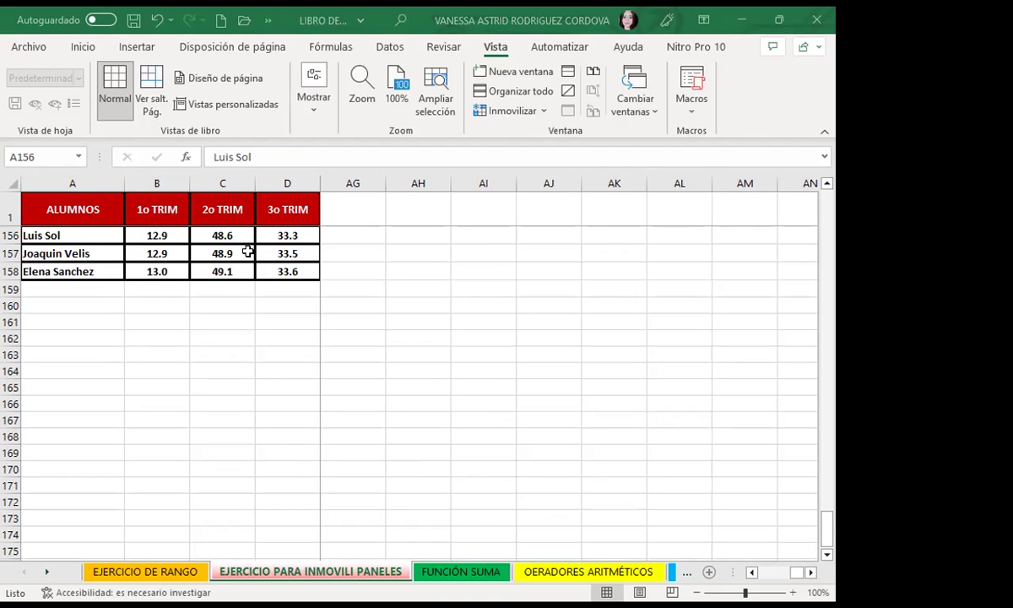
key(Right)
key(Right)
key(Right)
key(Right)
key(Right)
key(Right)
key(Right)
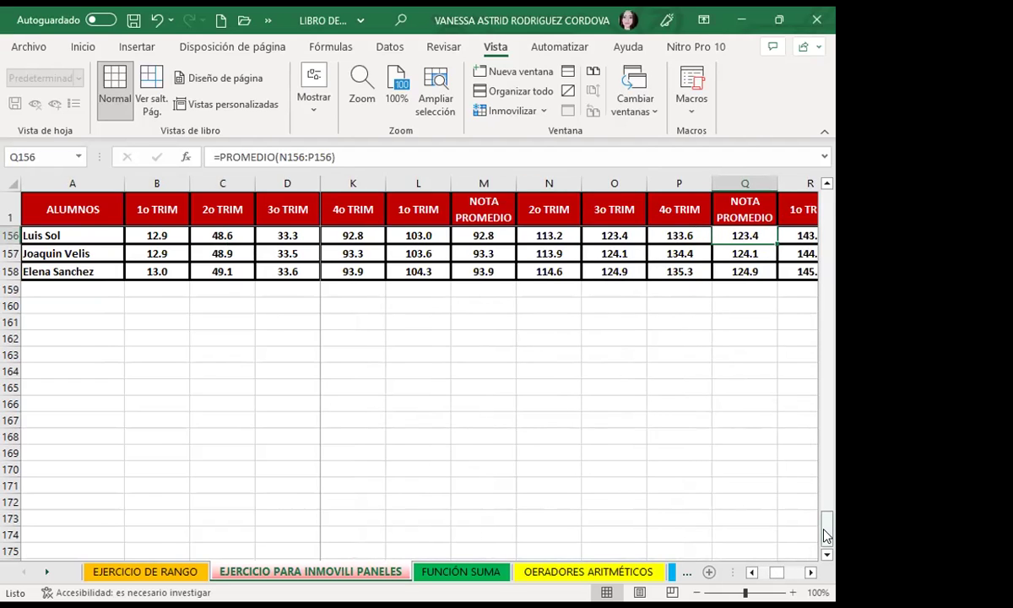
- Return to the top of the sheet, select C6, and show the Inmovilizar options
drag(826, 534, 828, 201)
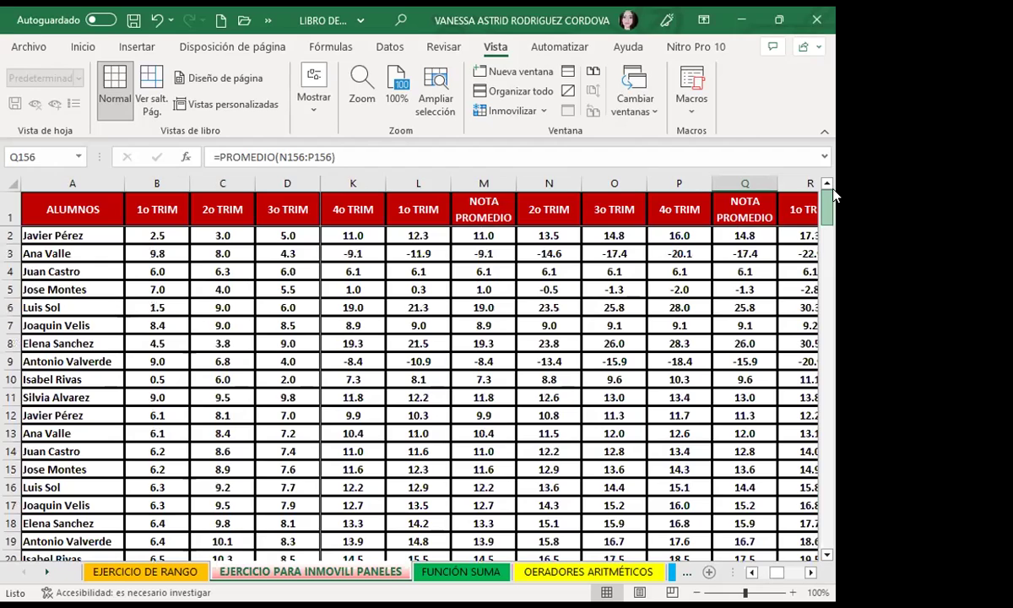
click(216, 306)
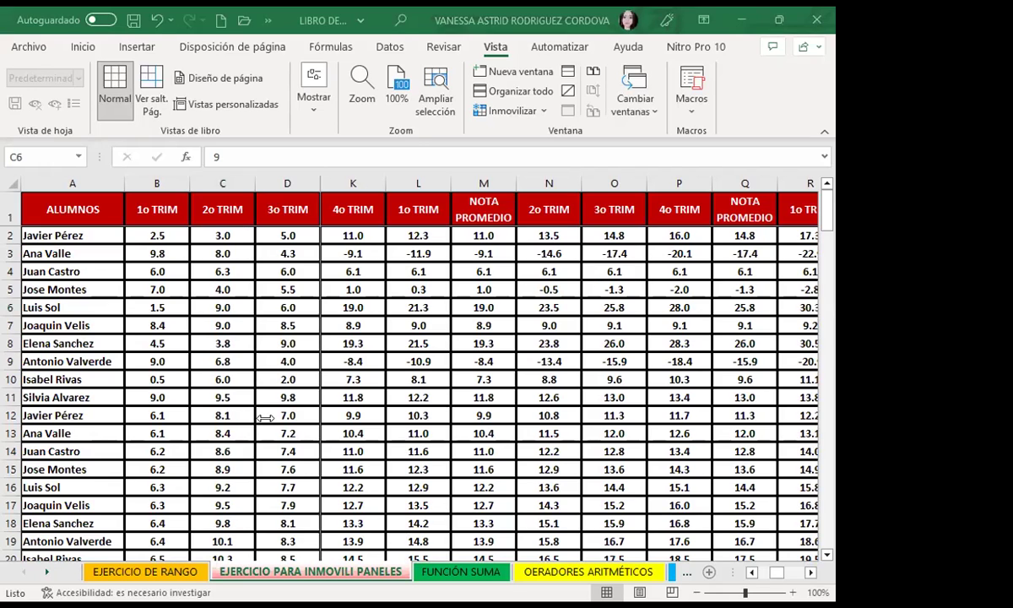
click(509, 111)
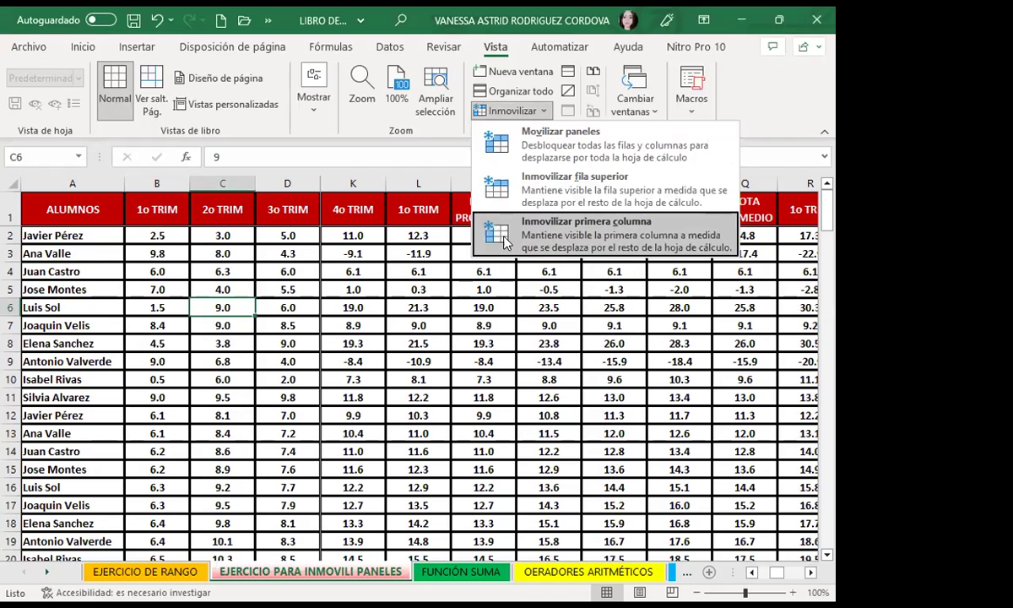
- Dismiss the Inmovilizar menu, reselect C6, reopen the menu, then close it by selecting D6
click(418, 390)
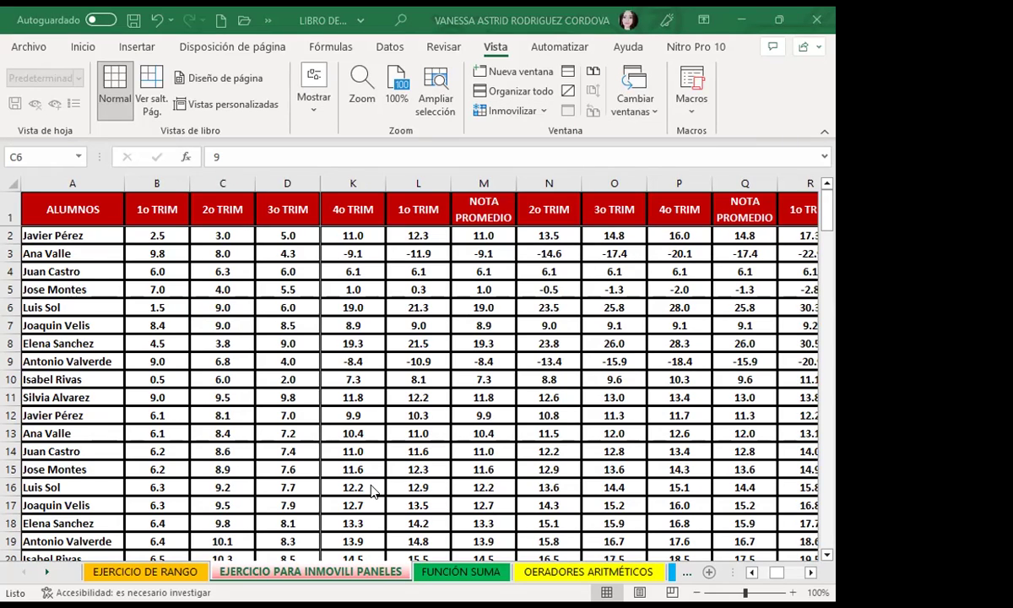
click(222, 306)
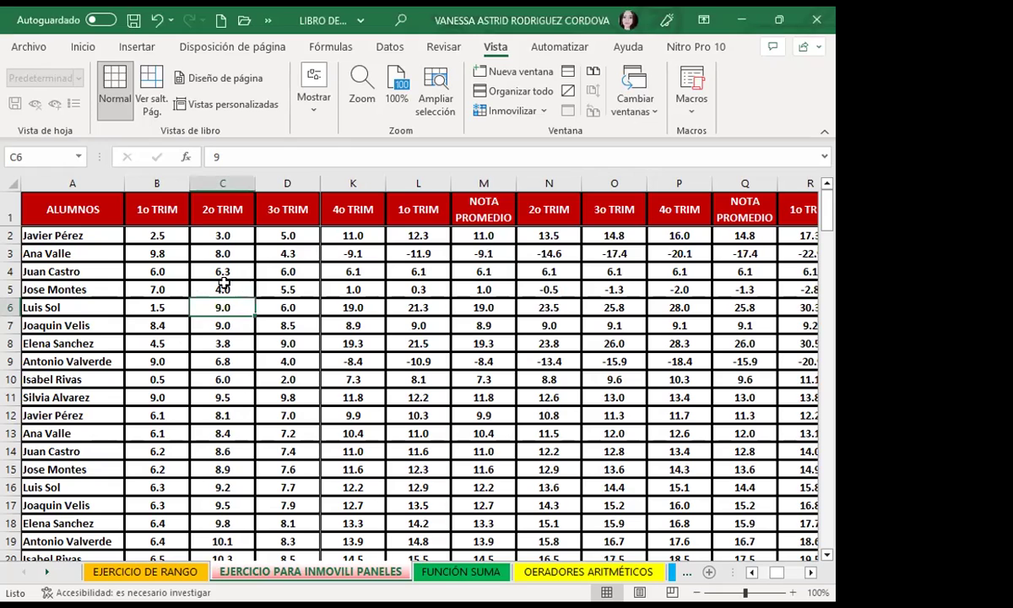
click(502, 113)
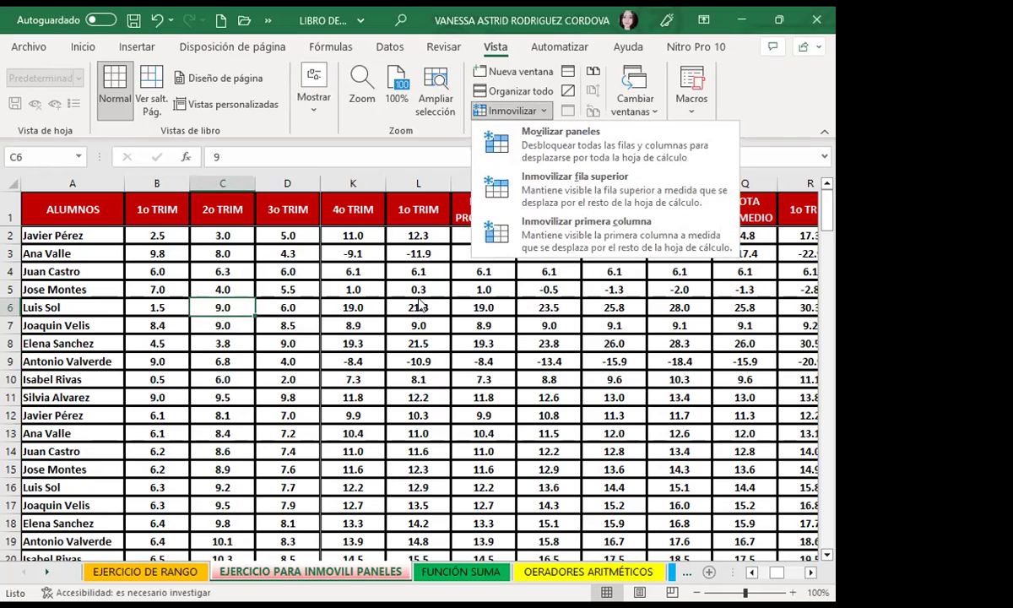
click(281, 302)
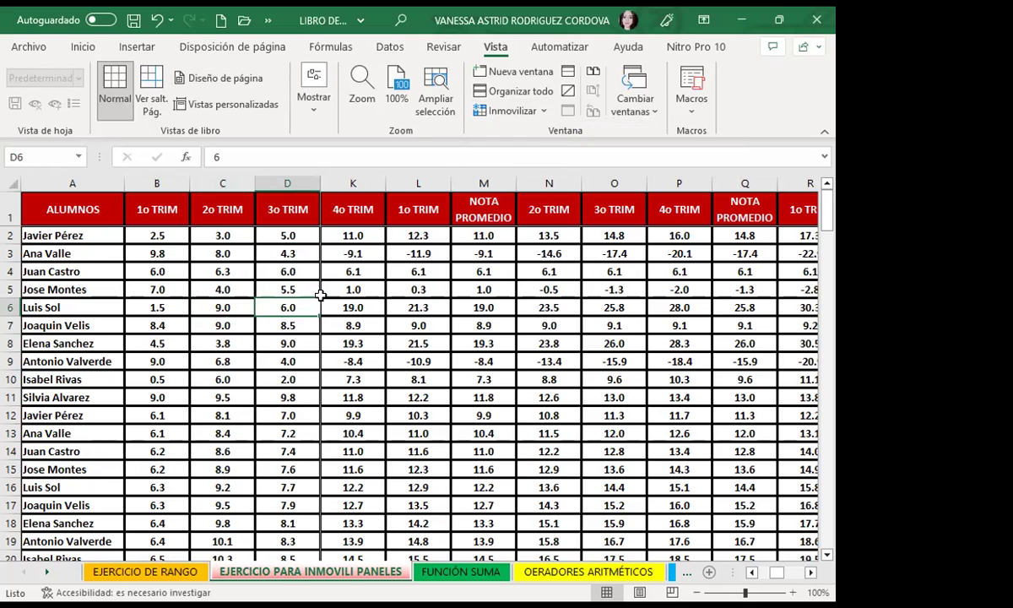
- Select columns M, Q, B and B–H to reveal columns E–L, check I4's =PROMEDIO(F4:H4), and open Inmovilizar
click(498, 290)
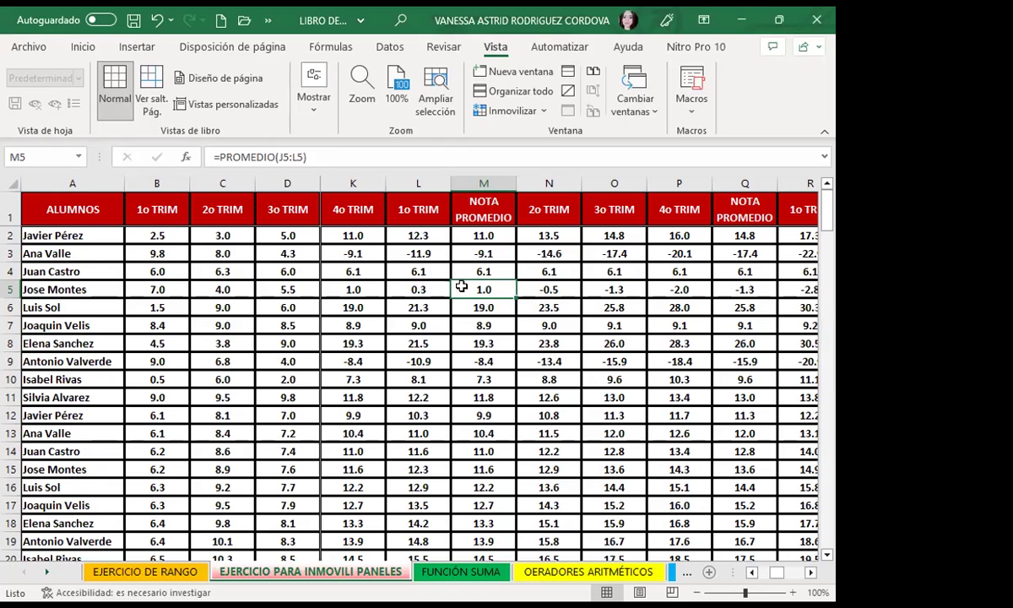
click(490, 181)
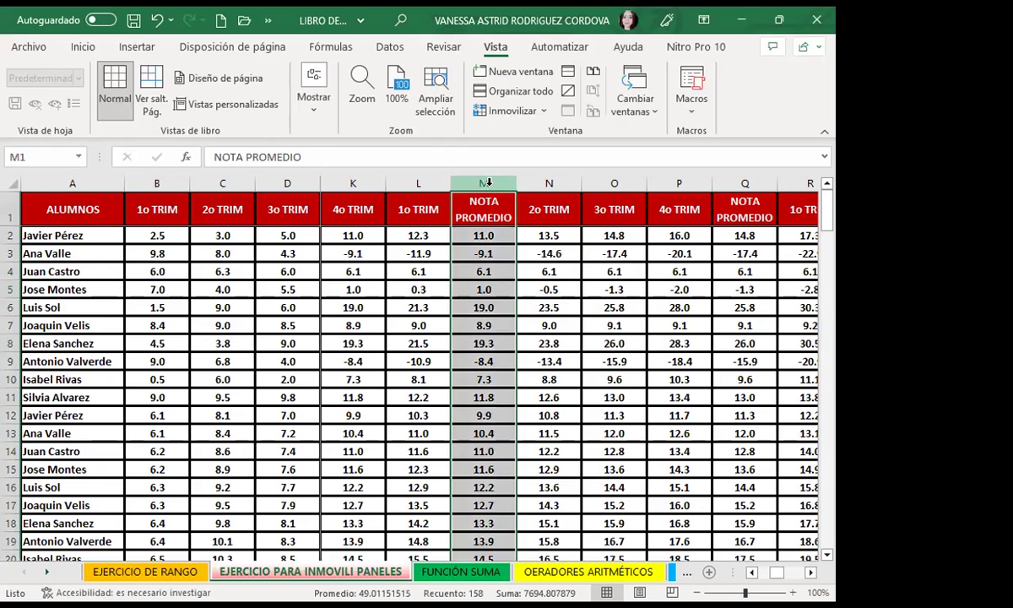
click(746, 177)
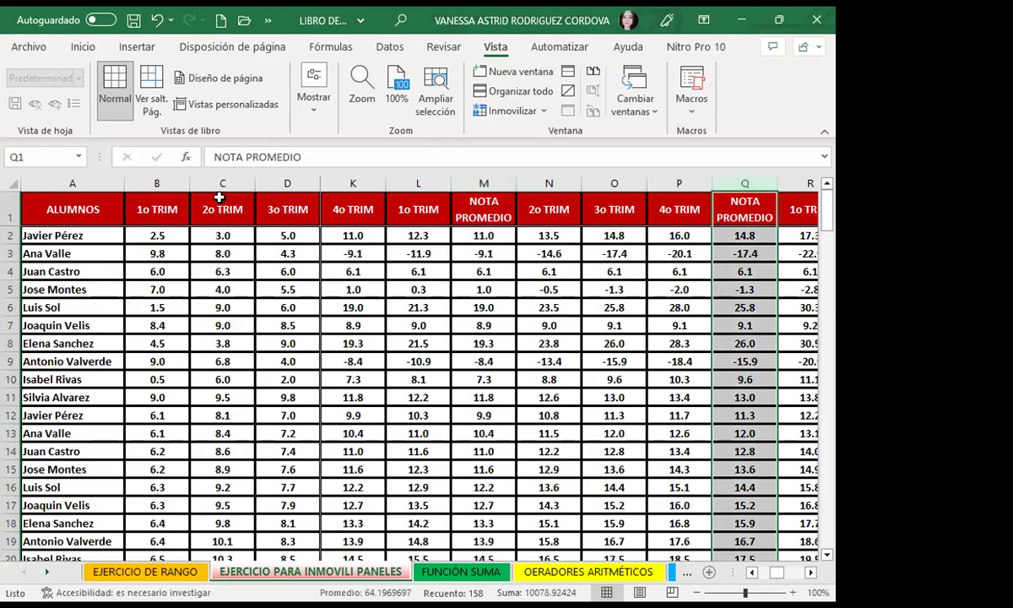
click(153, 181)
drag(273, 186, 547, 188)
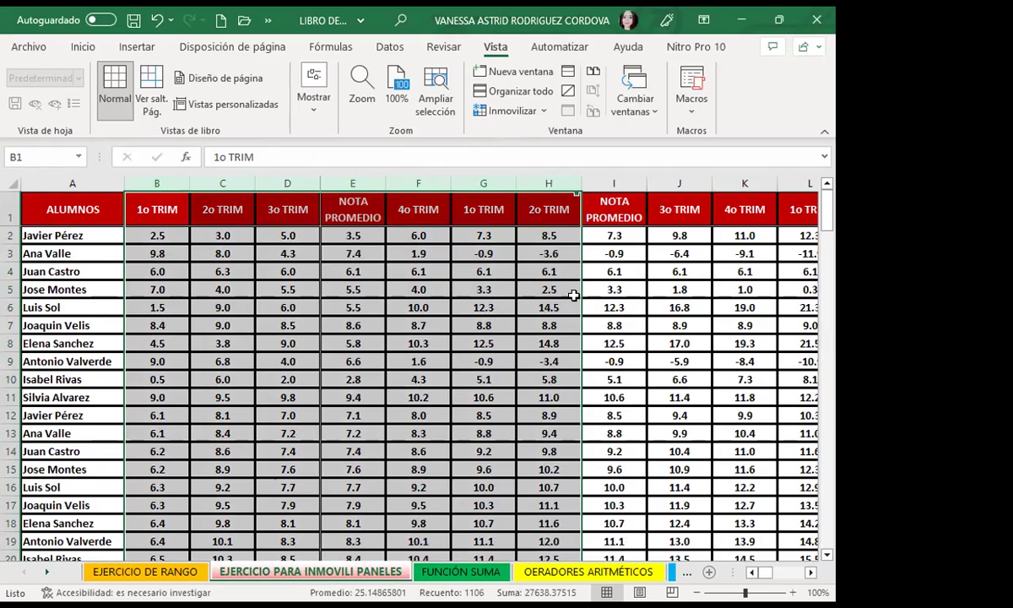
click(467, 293)
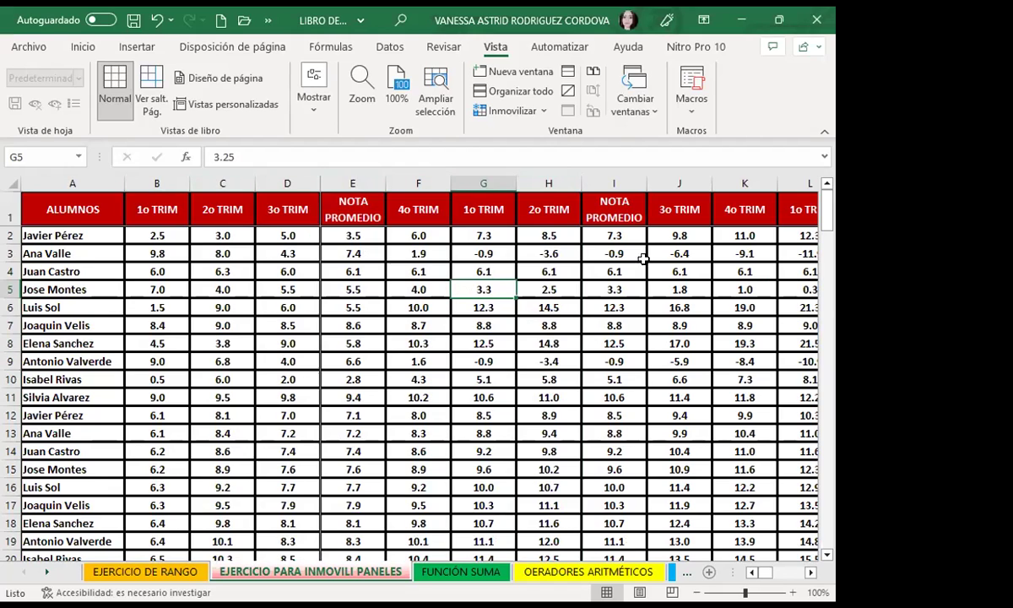
click(595, 271)
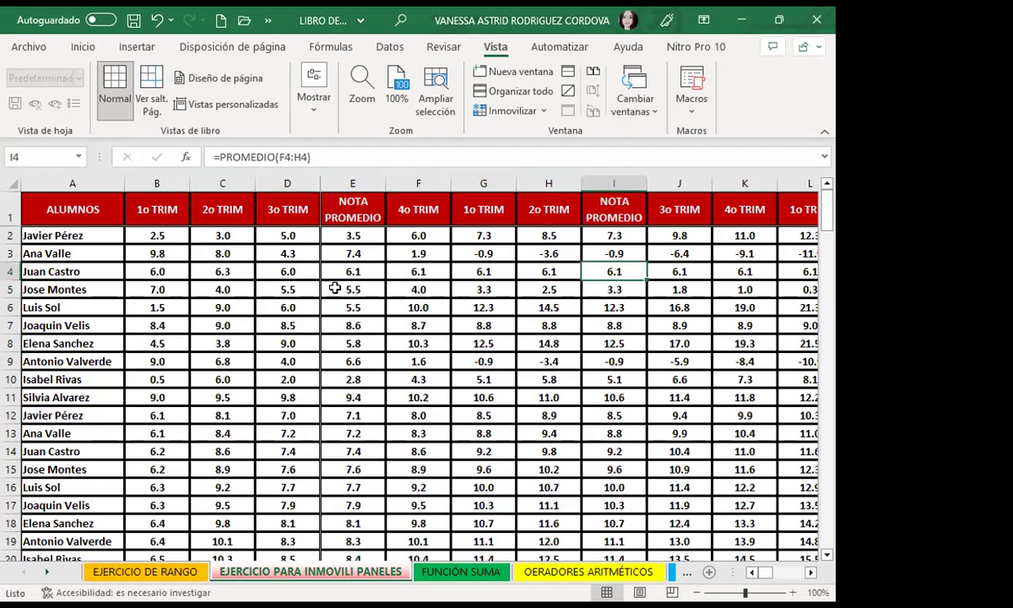
click(480, 107)
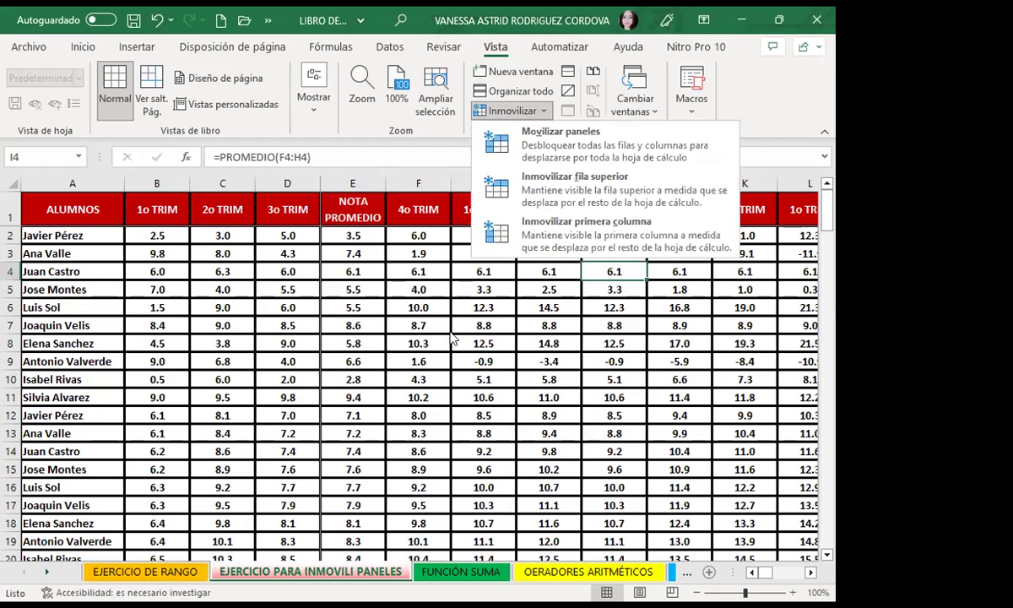
- Dismiss the Inmovilizar menu by selecting F6, then select F11
click(427, 301)
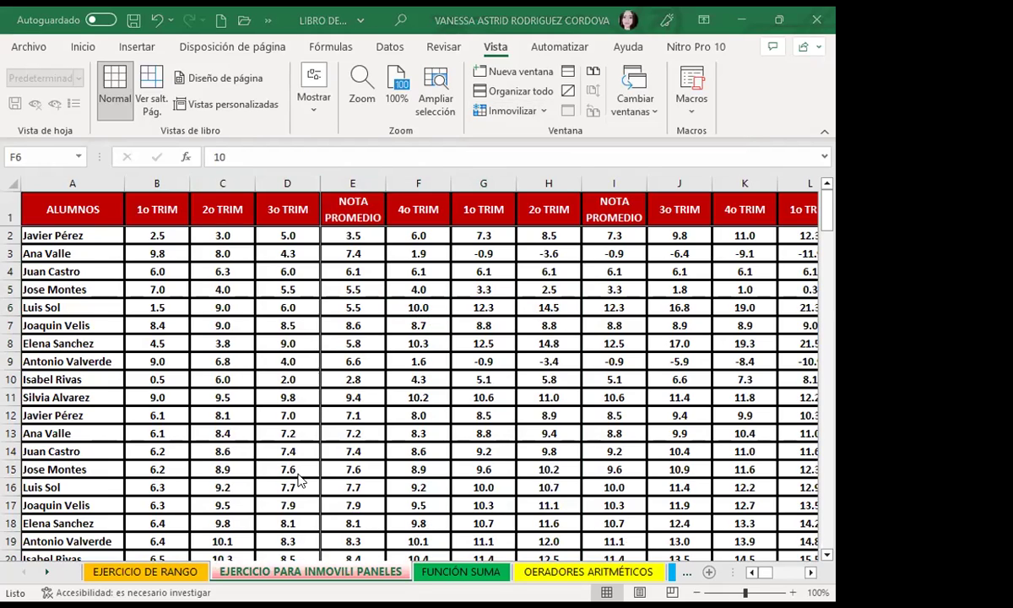
click(399, 388)
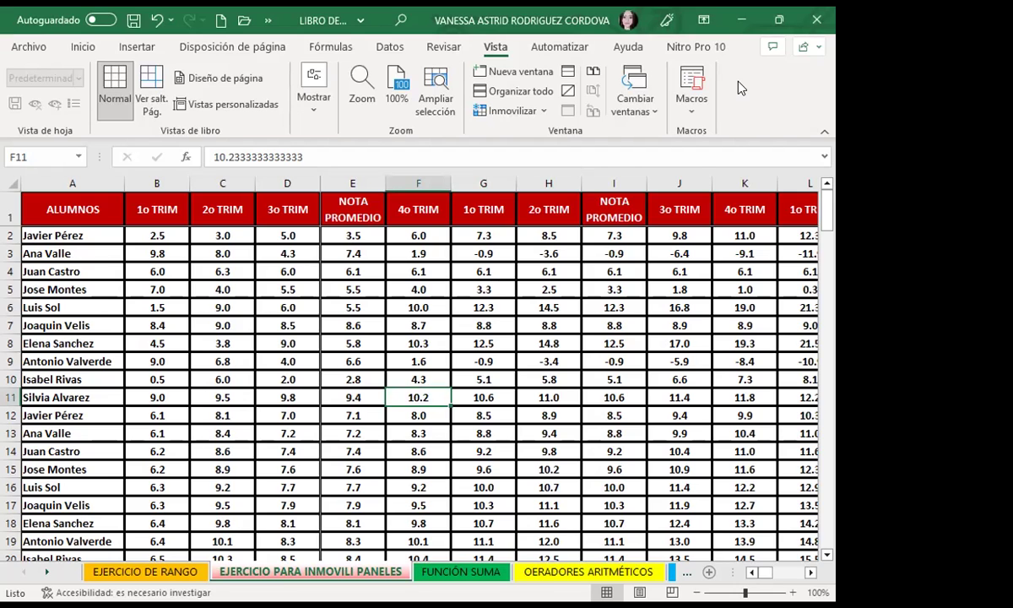
- In PowerPoint, return to slide 9 'Operadores aritméticos', then advance to the parentheses precedence slide
key(alt+Tab)
click(281, 450)
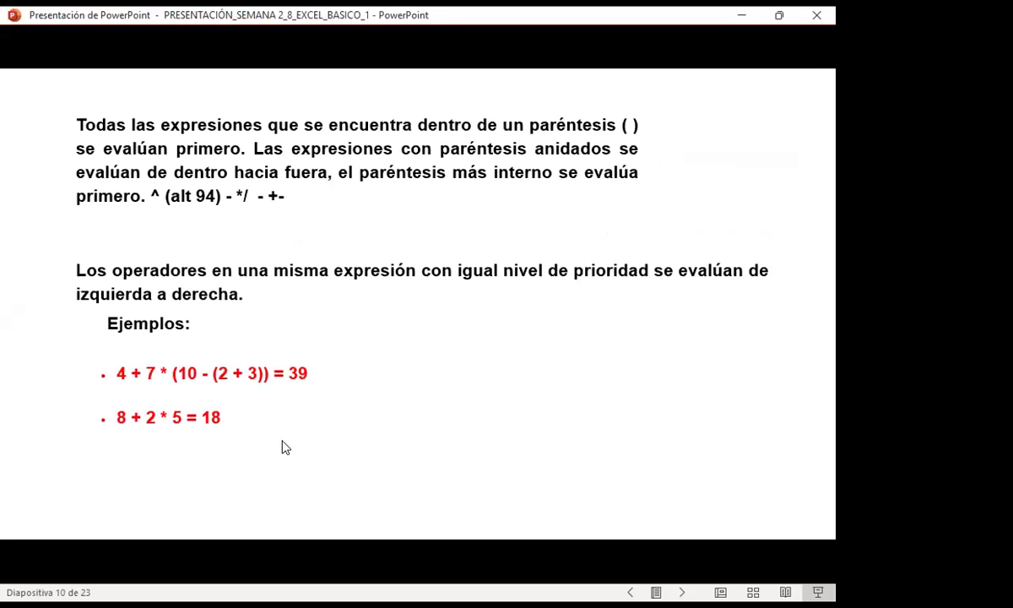
key(Left)
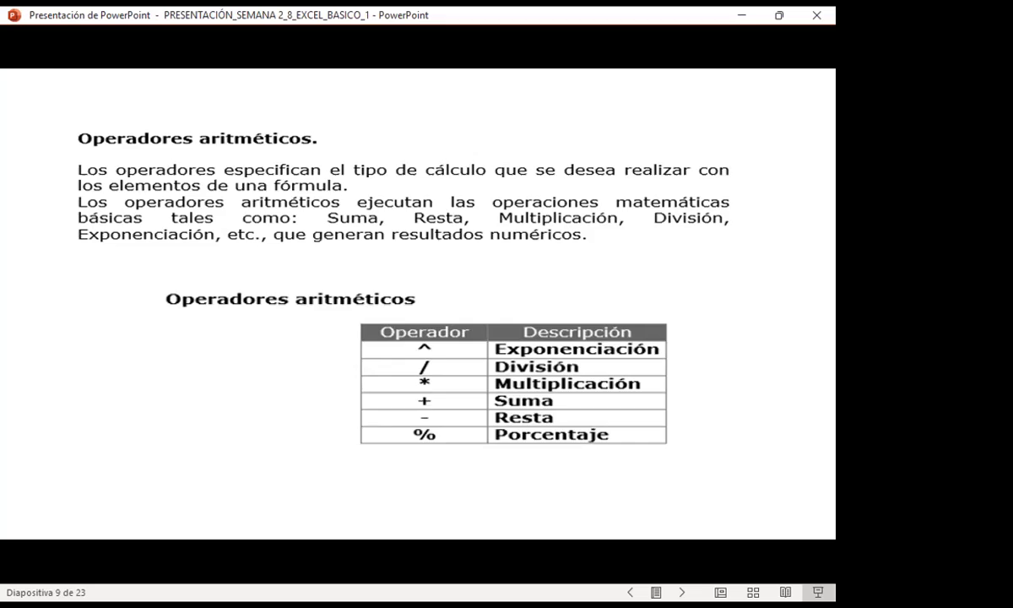
key(Right)
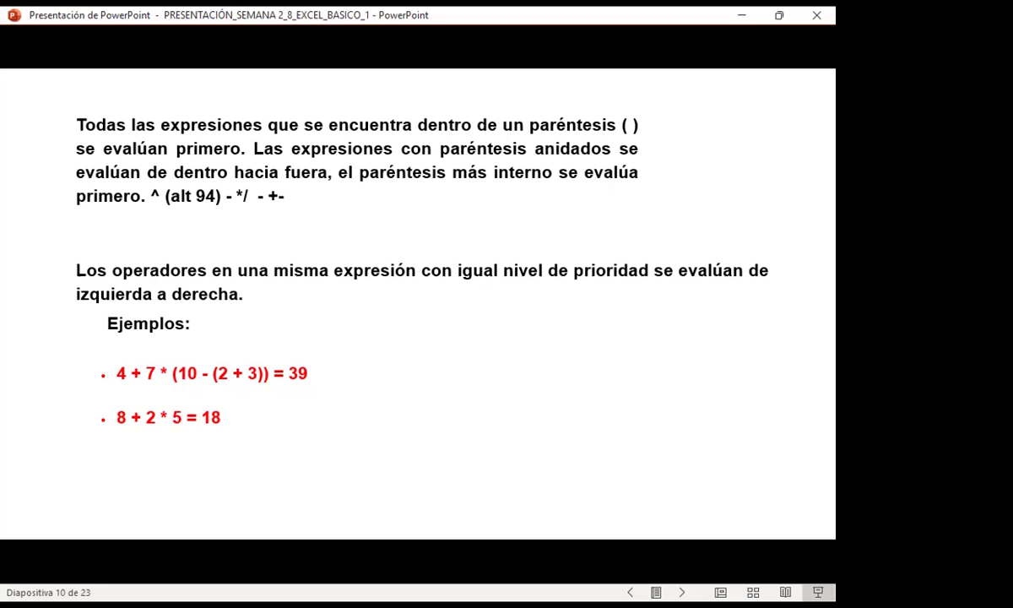
- Advance the slide show from slide 10 to slide 11, which covers the function wizard
key(Right)
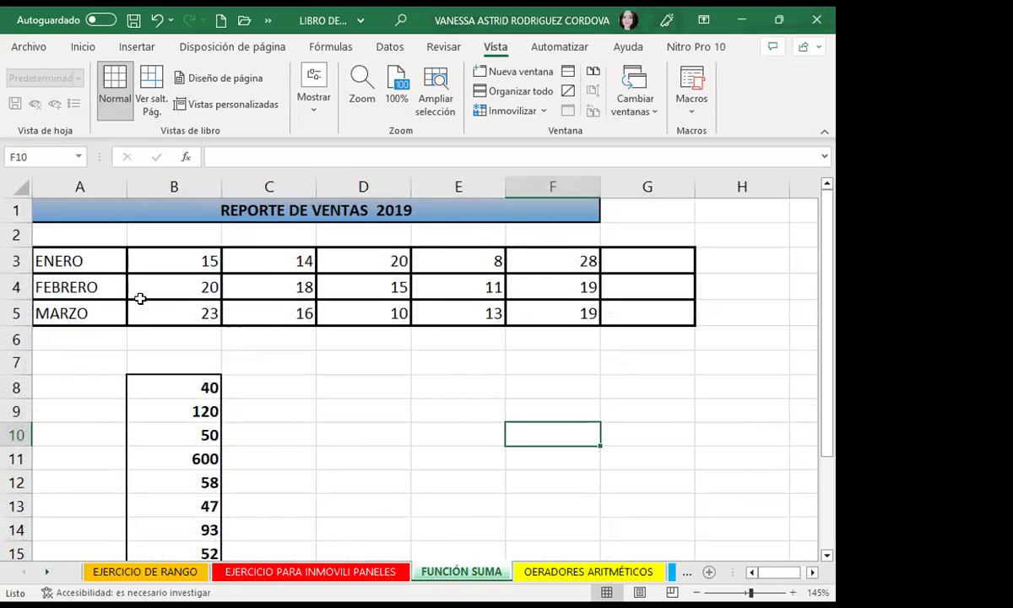
- Append ' SUMA' to the A1 title so it reads 'REPORTE DE VENTAS 2019 SUMA'
scroll(207, 458, down, 3)
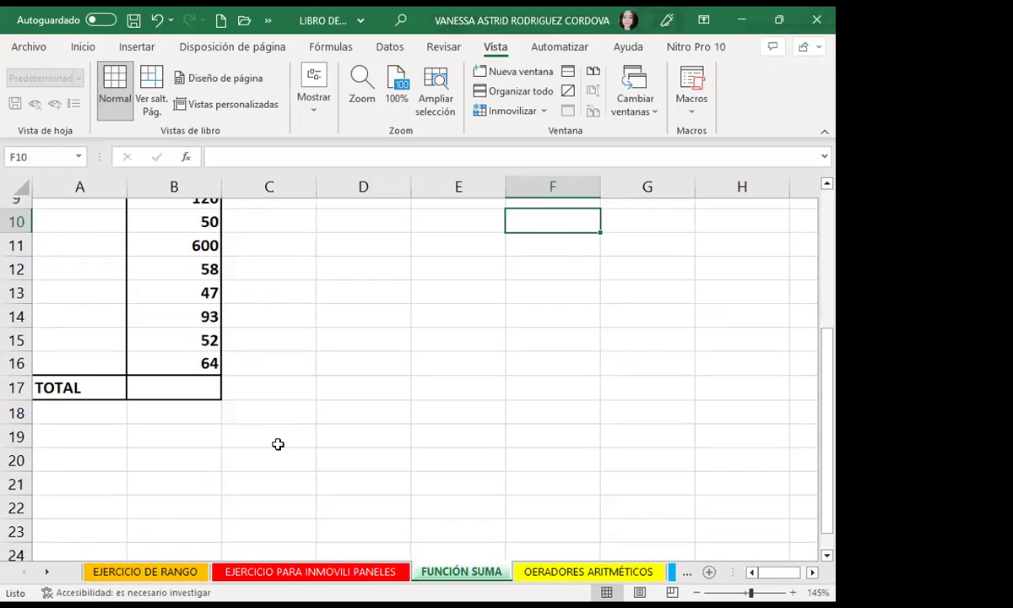
scroll(253, 413, up, 3)
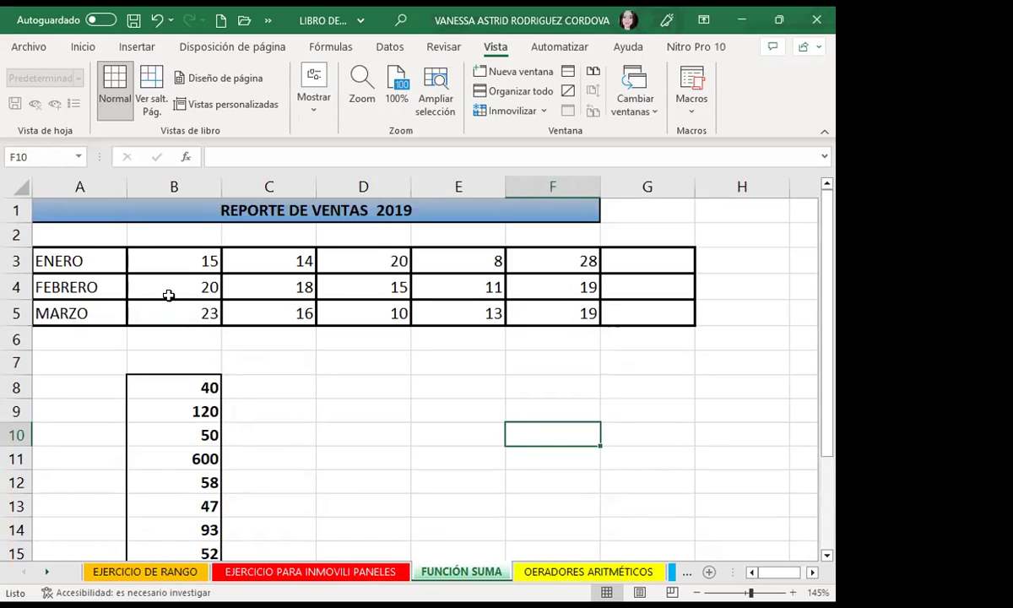
click(643, 261)
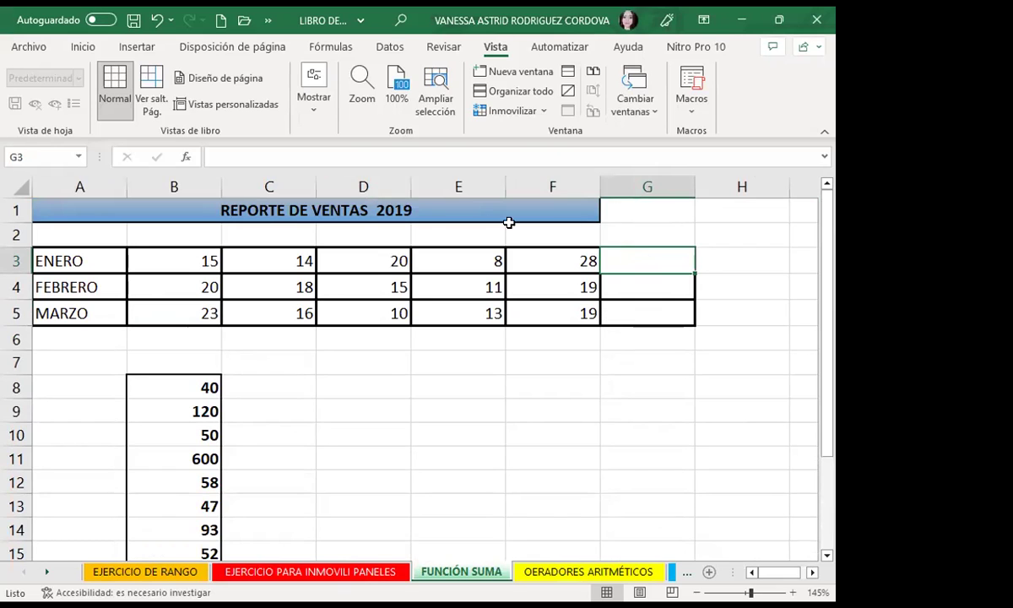
double_click(426, 206)
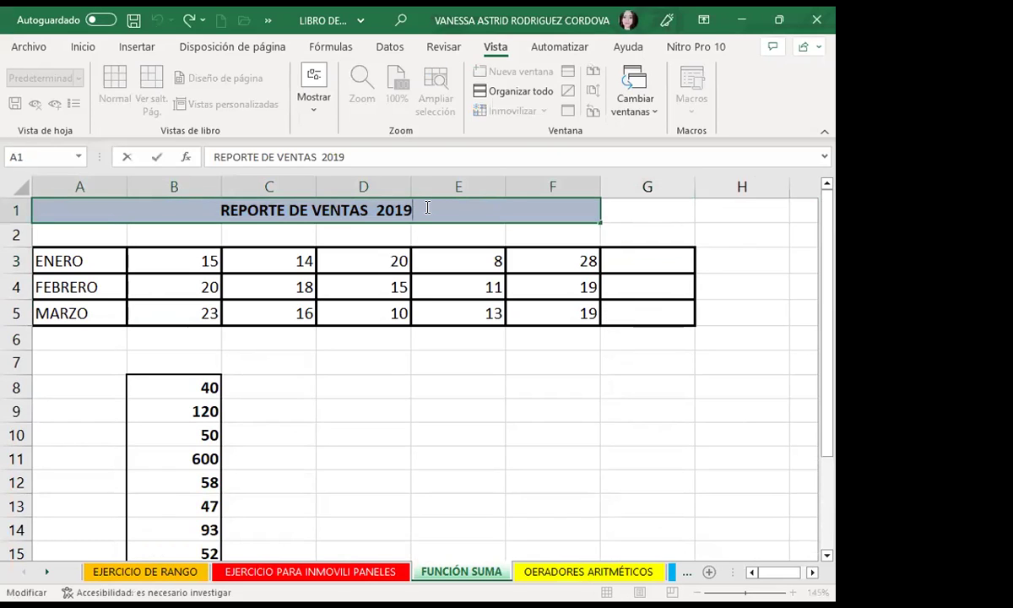
text(SUN)
key(BackSpace)
text(MA)
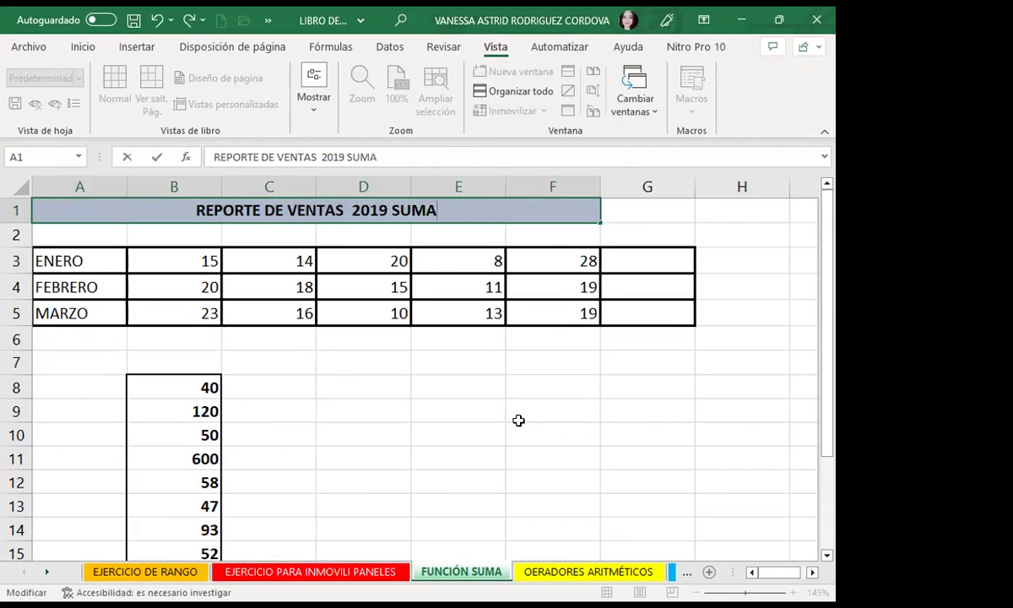
click(524, 432)
drag(636, 260, 636, 306)
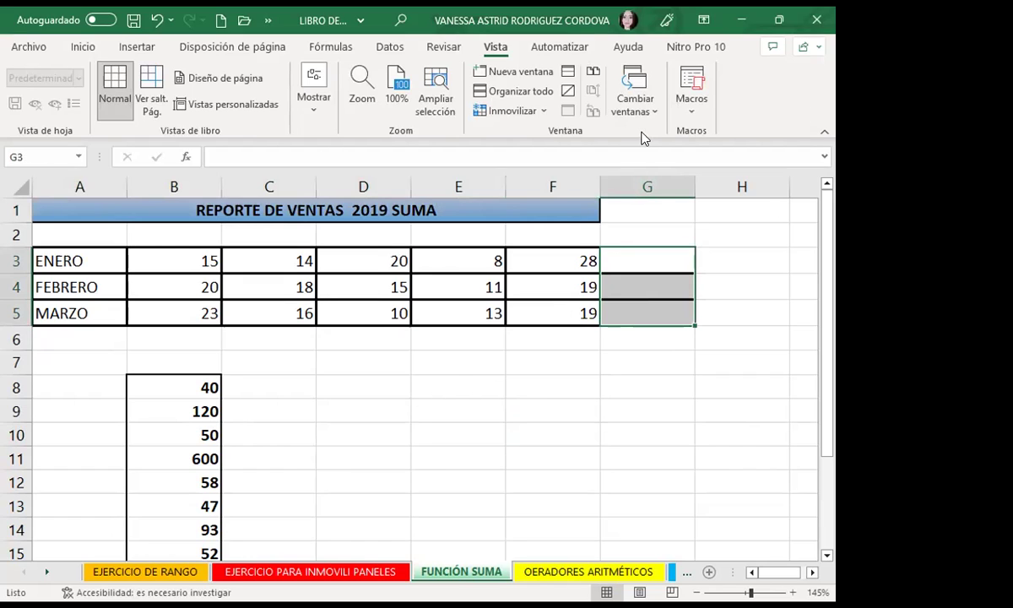
- Select G3 and launch Insertar función from the Fórmulas ribbon
click(463, 395)
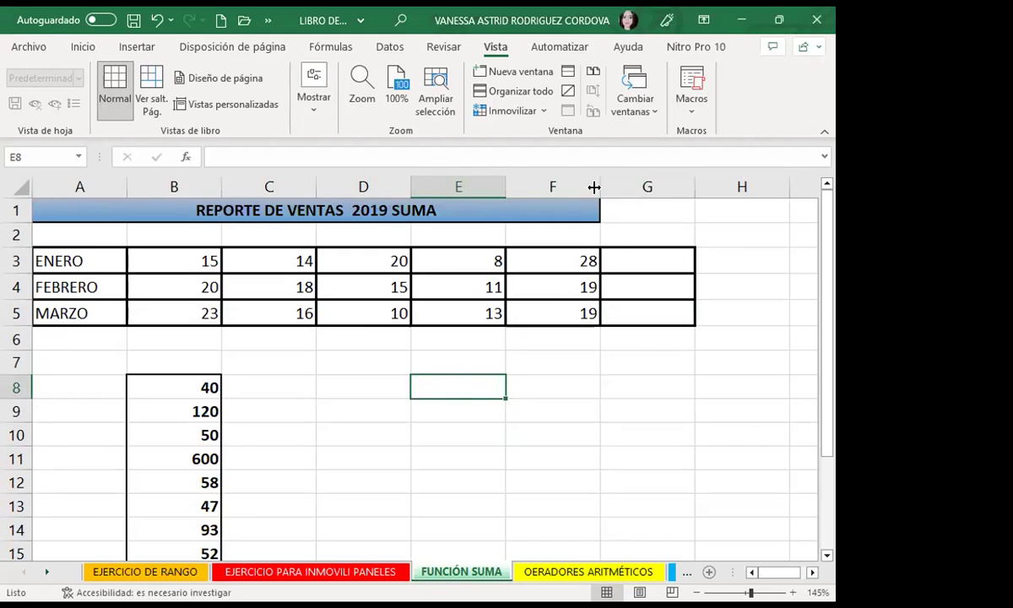
click(629, 265)
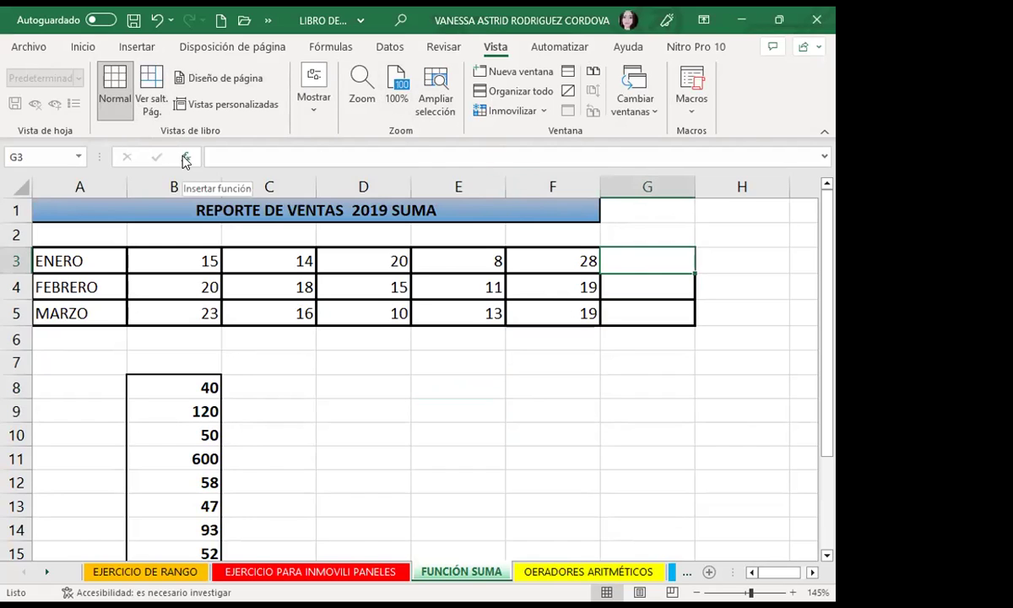
click(329, 46)
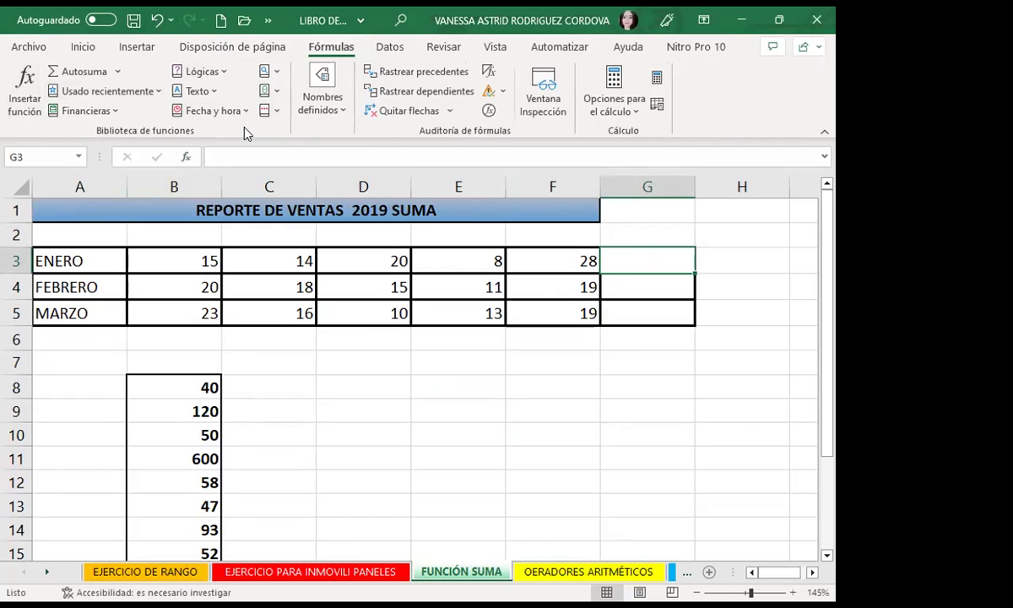
click(21, 88)
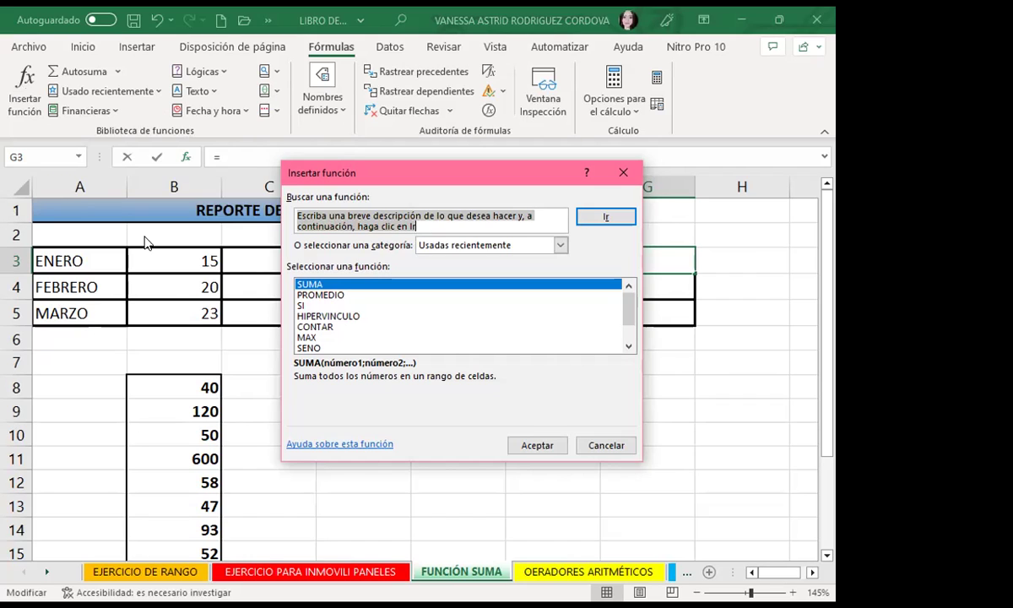
- Pick SUMA from Matemáticas y trigonométricas and give it B3:F3 as Número1
click(306, 327)
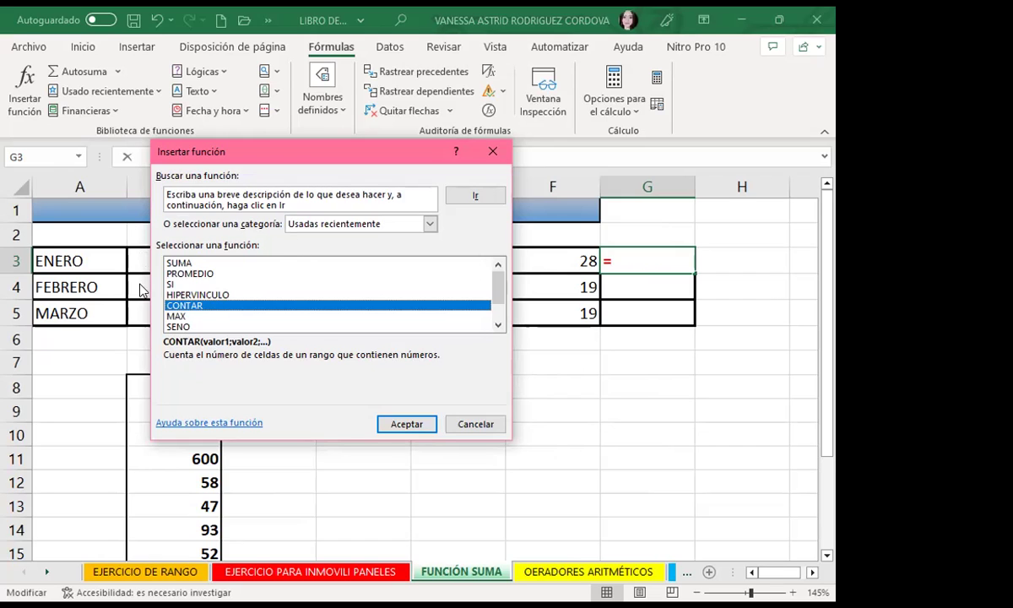
click(429, 225)
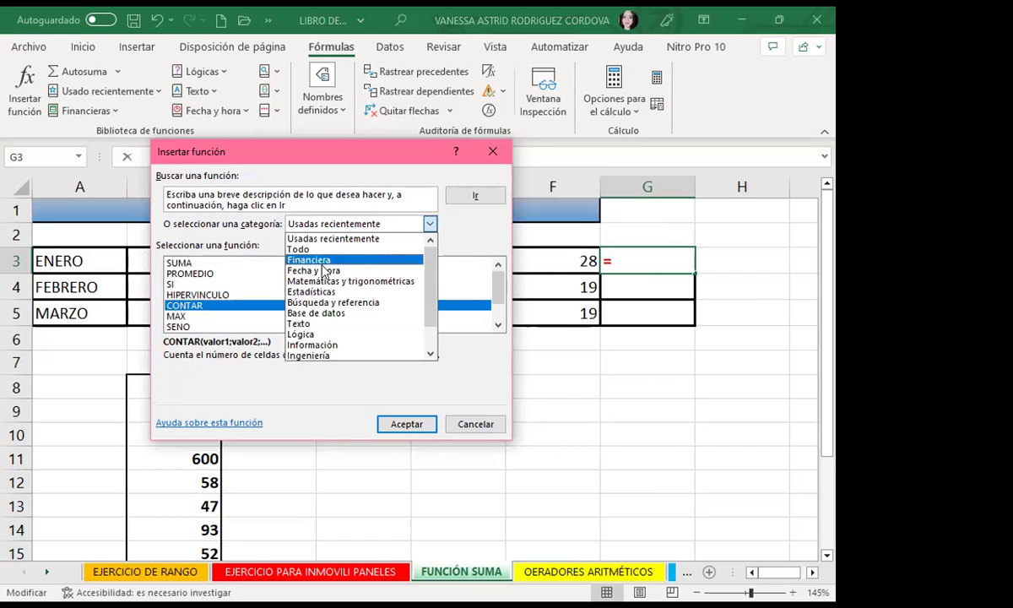
click(324, 283)
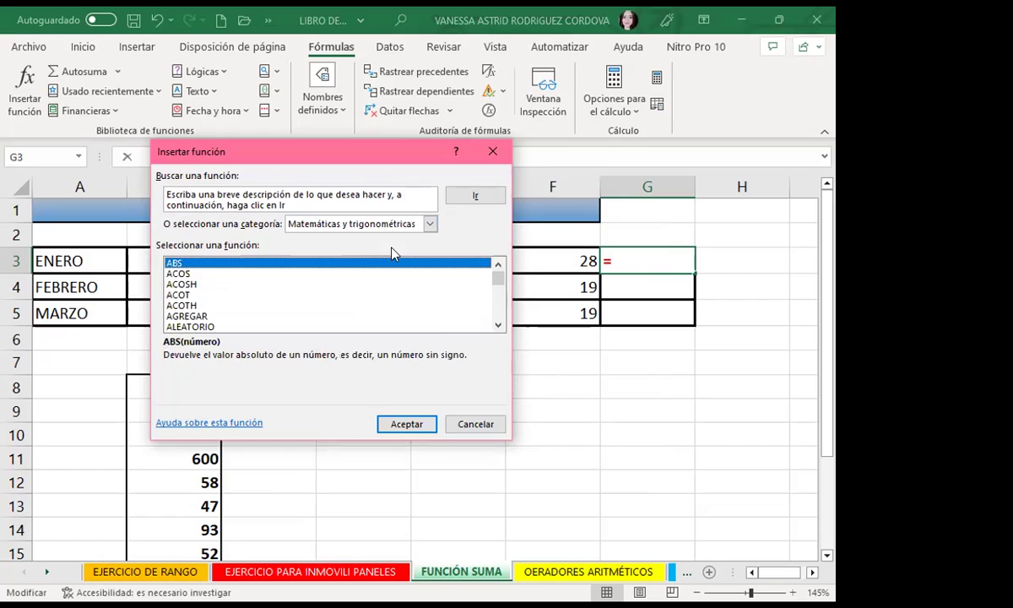
mouse_move(498, 276)
mouse_down()
mouse_move(501, 324)
mouse_move(501, 311)
mouse_up()
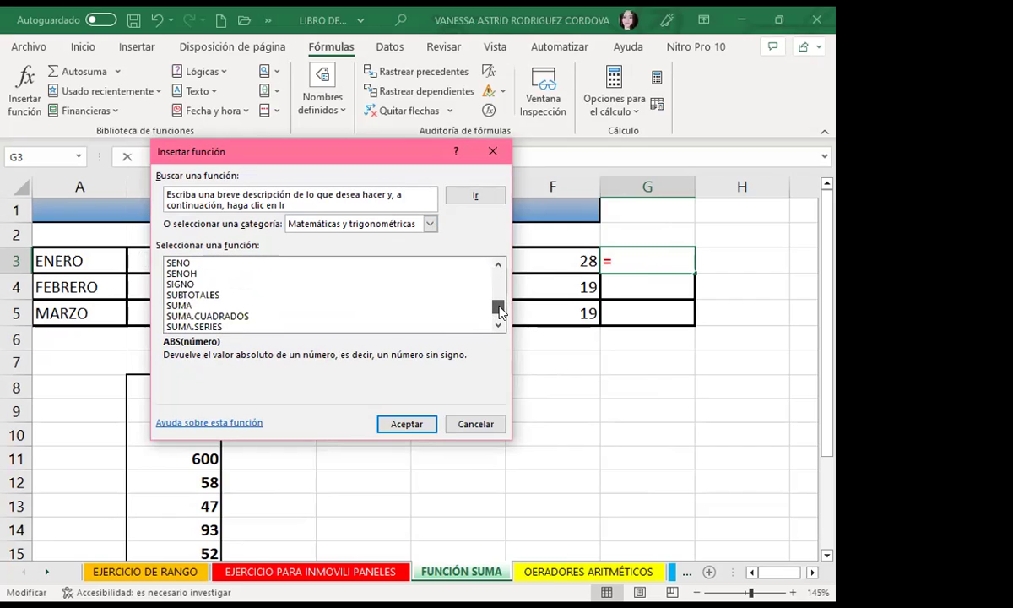
click(179, 304)
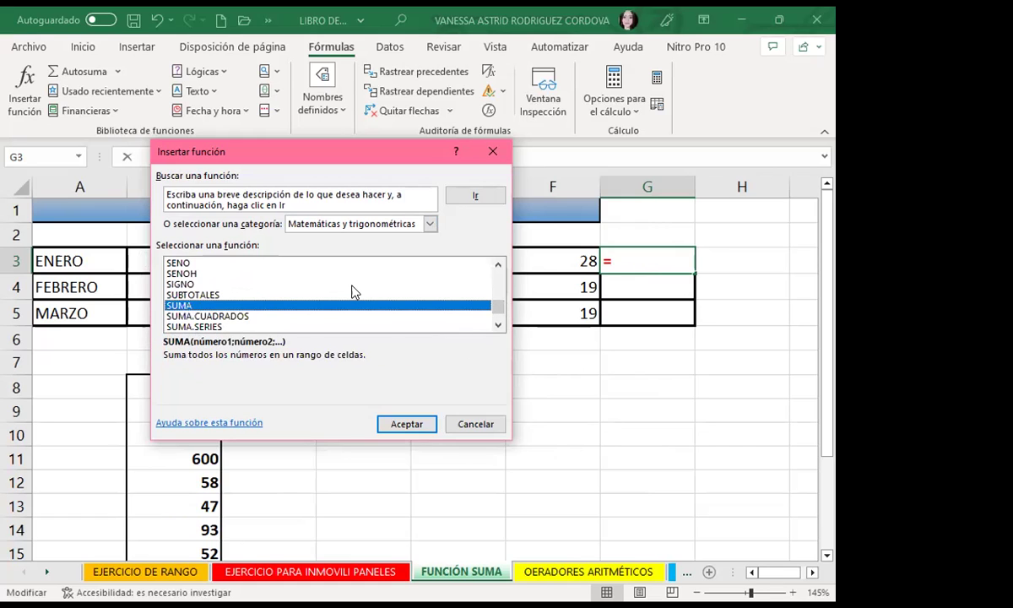
click(408, 429)
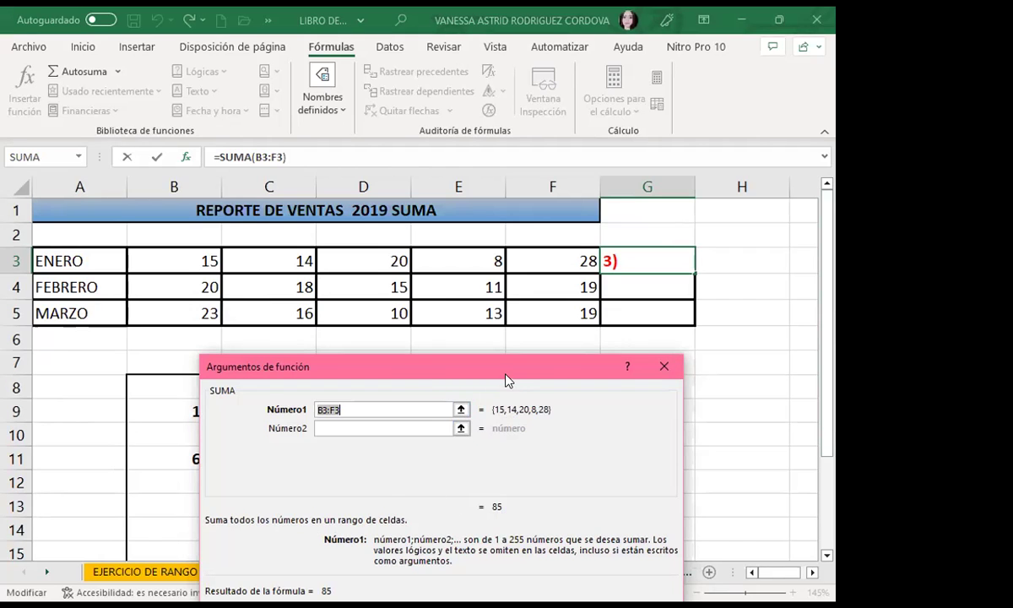
- Confirm =SUMA(B3:F3) in G3 so it shows 85, then check the formula
key(Return)
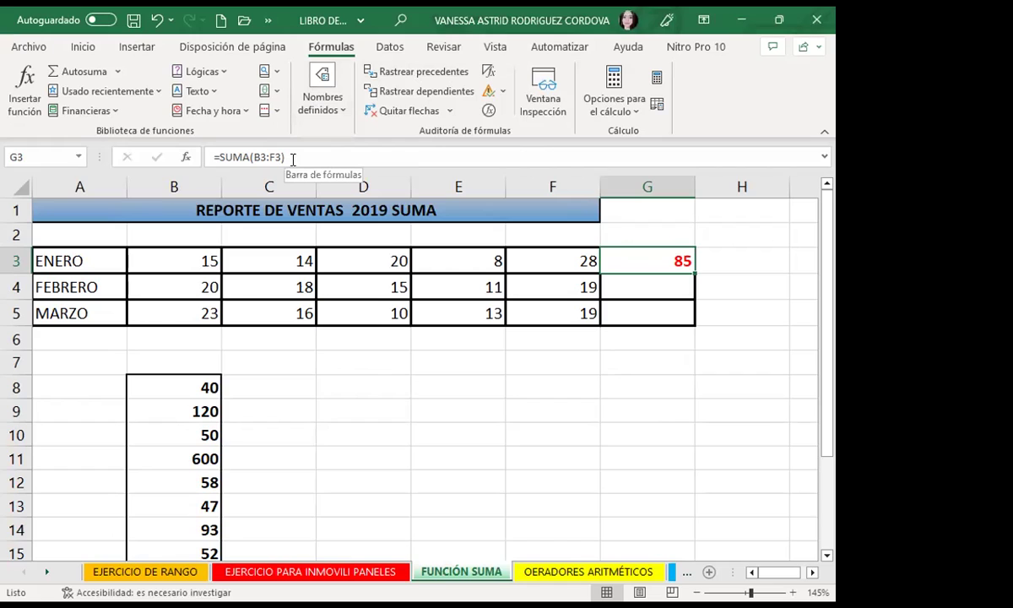
click(655, 288)
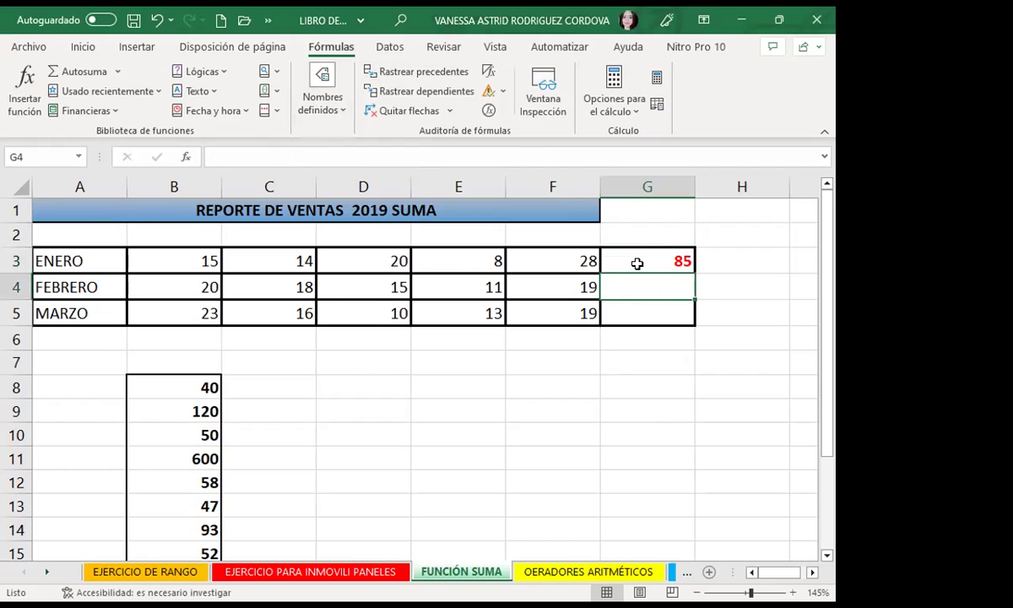
click(637, 262)
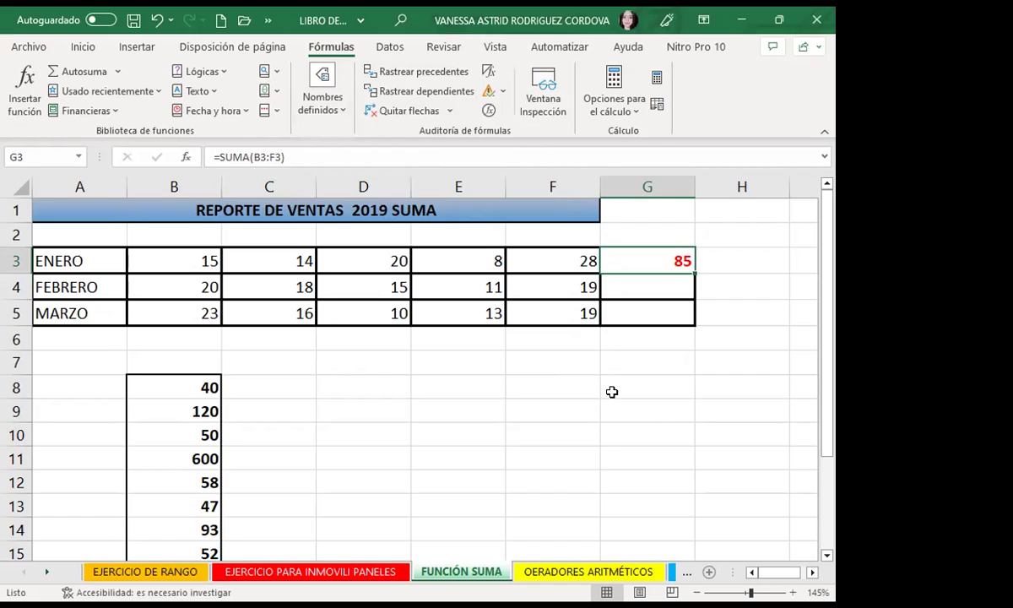
click(635, 294)
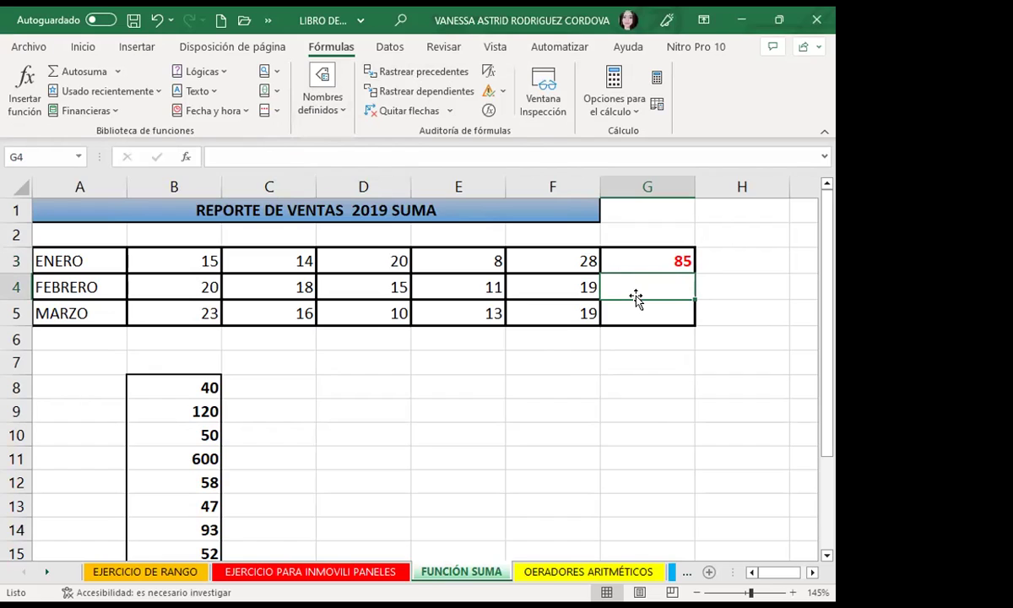
text(=SUMA)
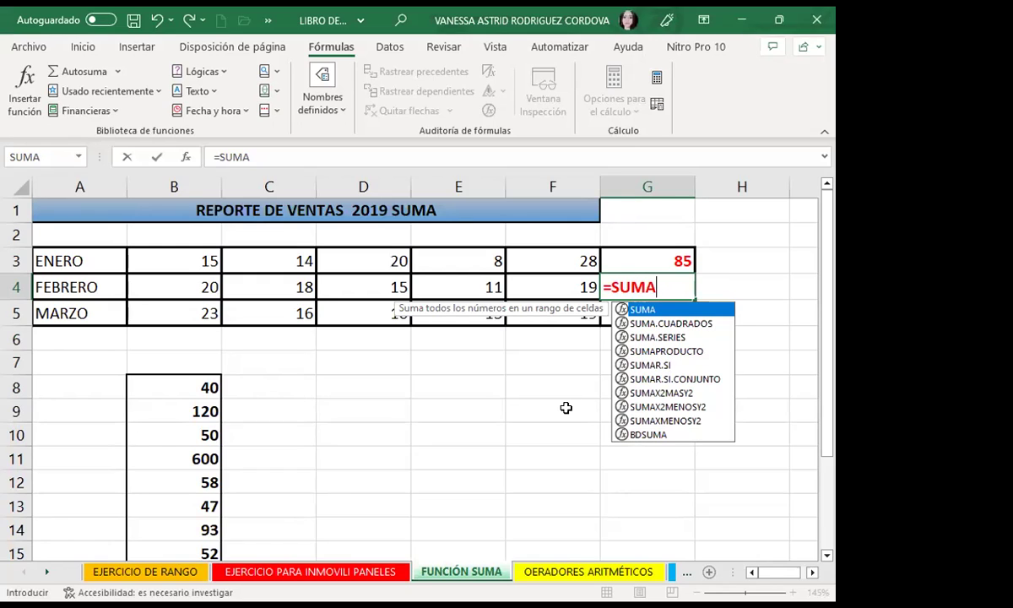
double_click(644, 311)
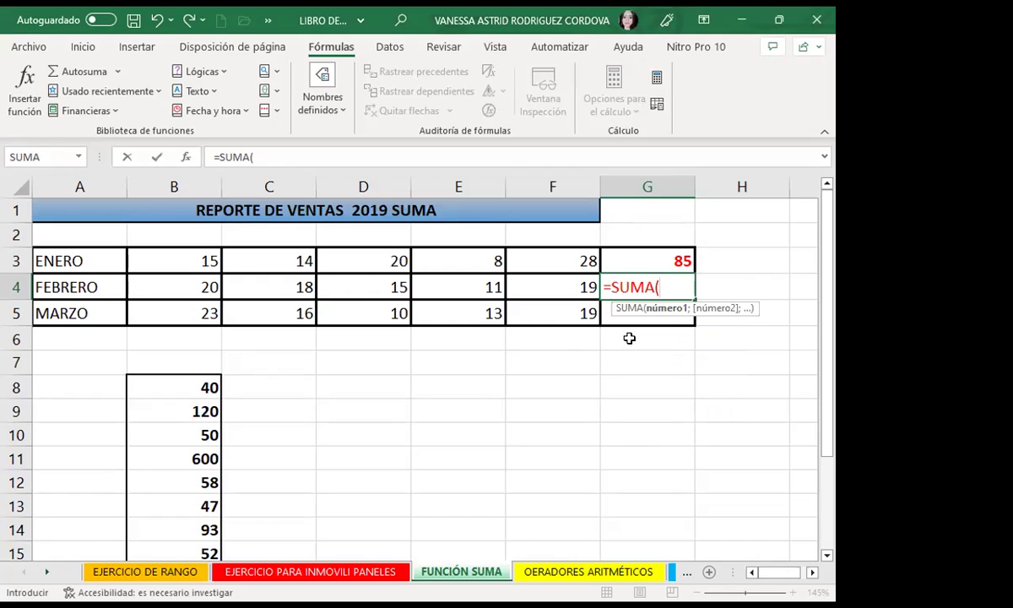
click(221, 286)
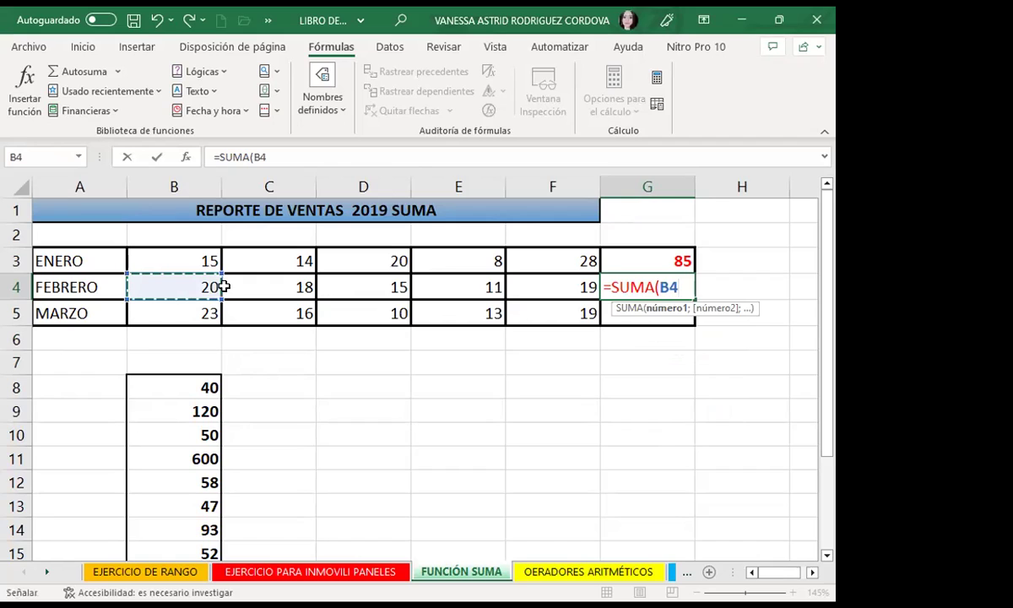
shift+click(547, 289)
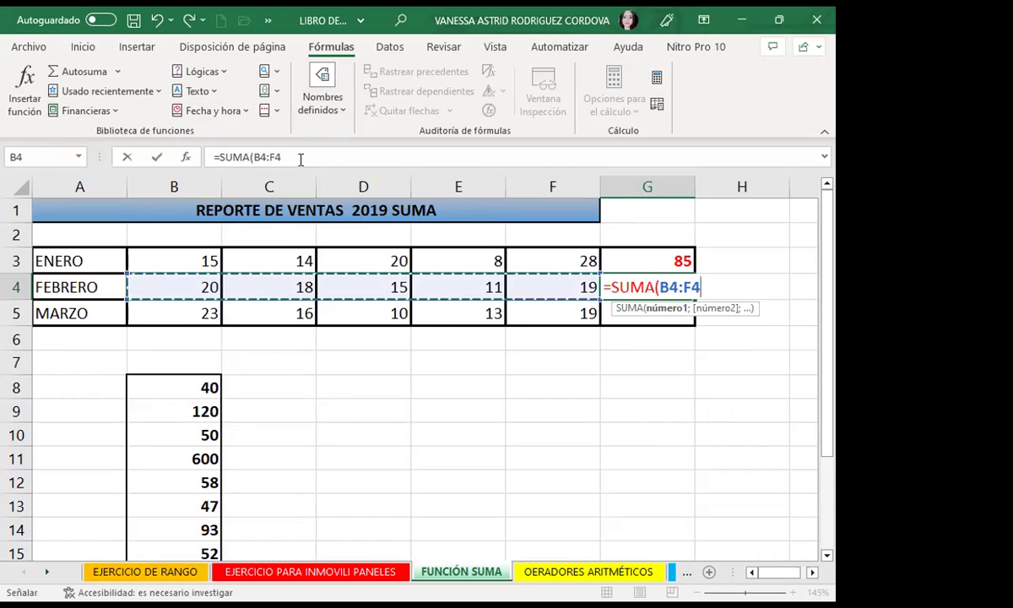
key(Return)
click(650, 261)
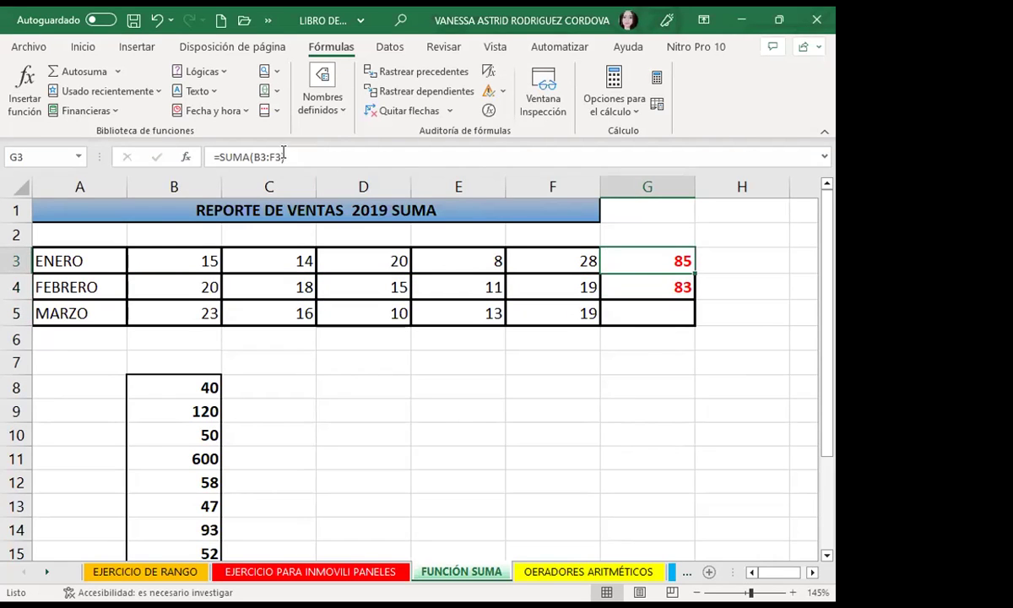
click(633, 285)
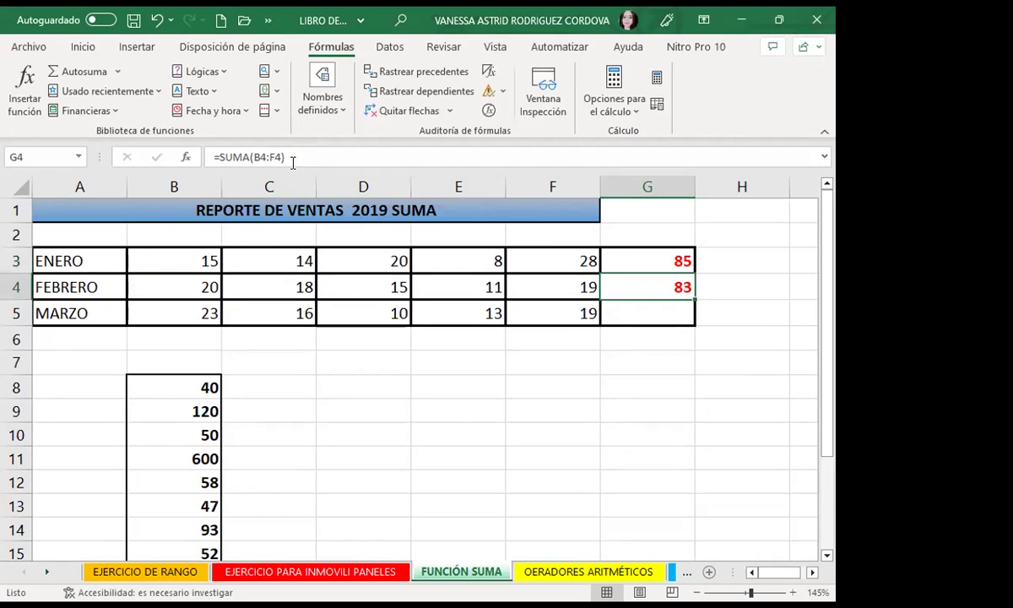
click(615, 260)
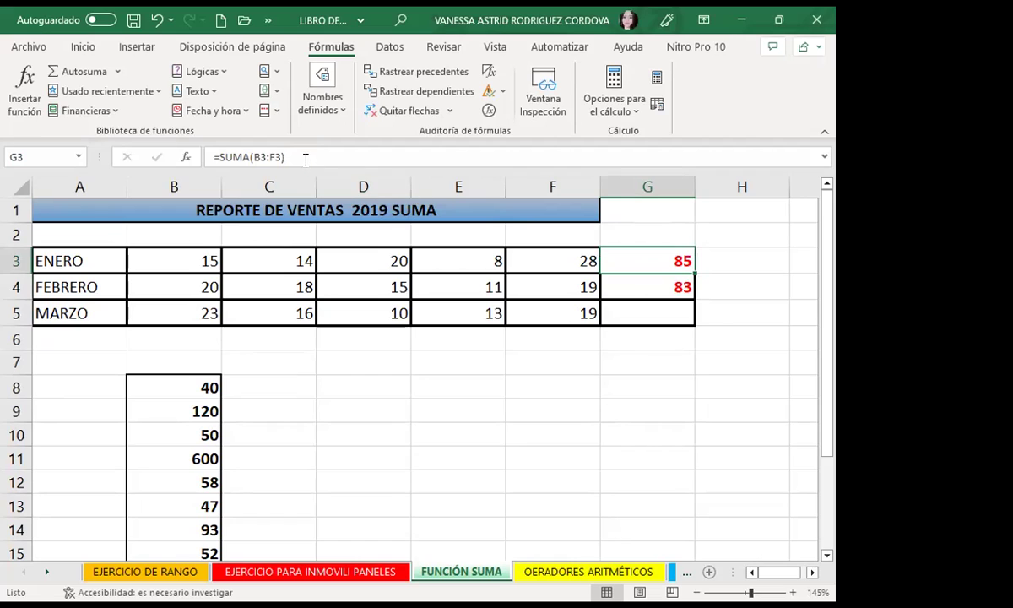
click(627, 288)
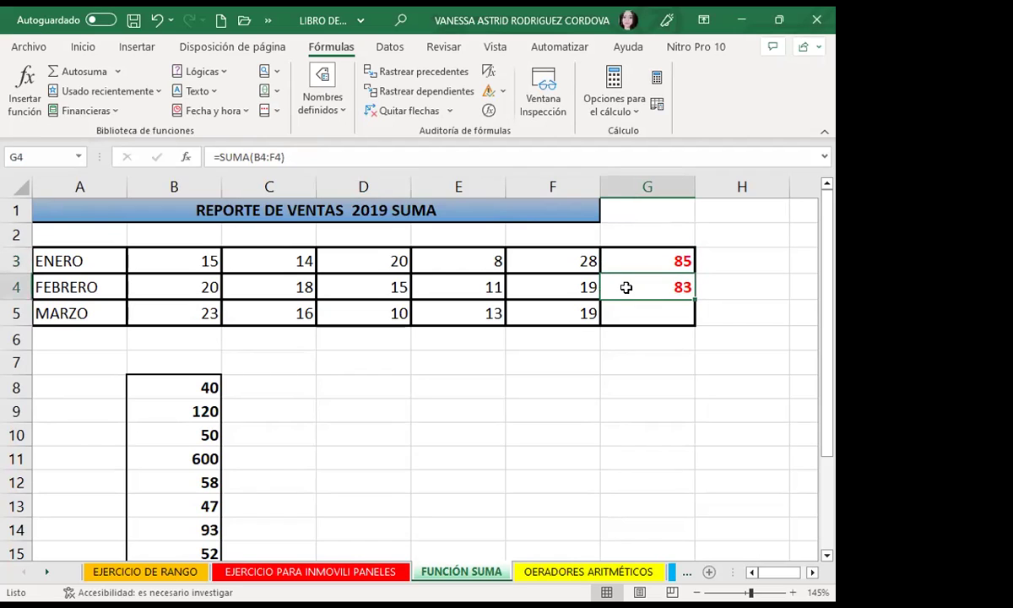
click(617, 258)
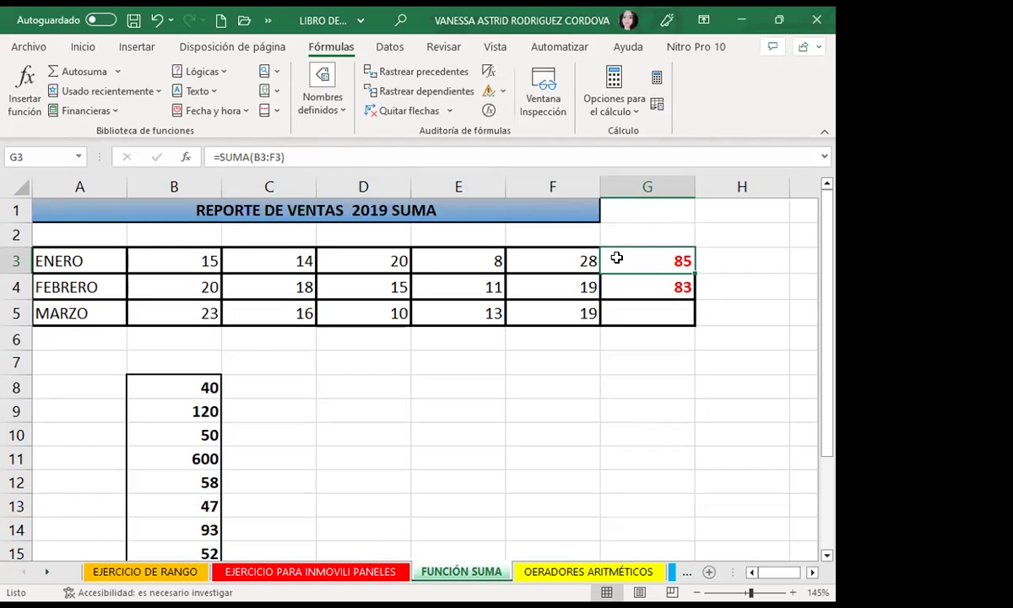
click(625, 291)
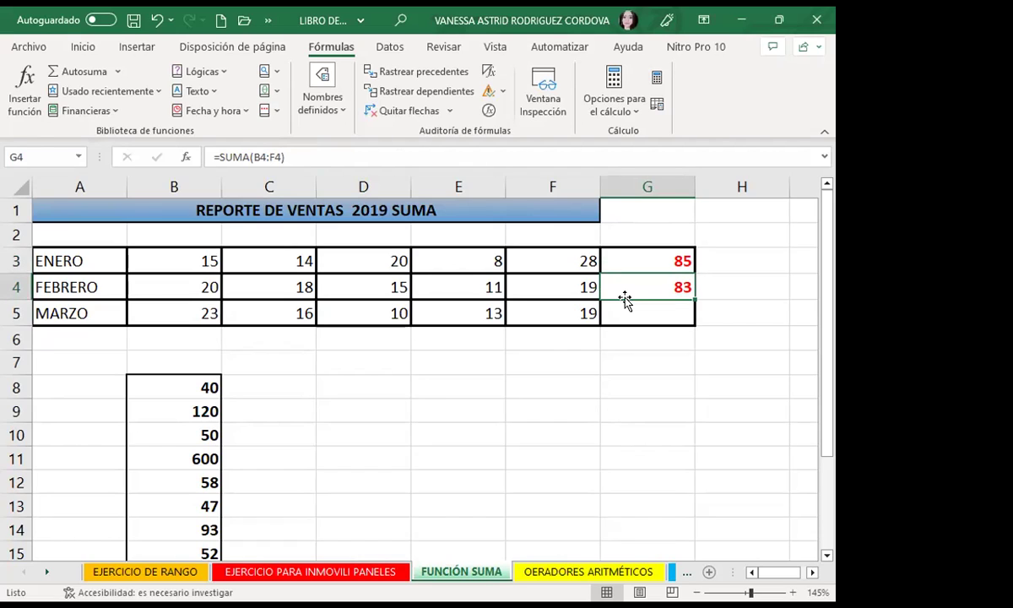
click(647, 307)
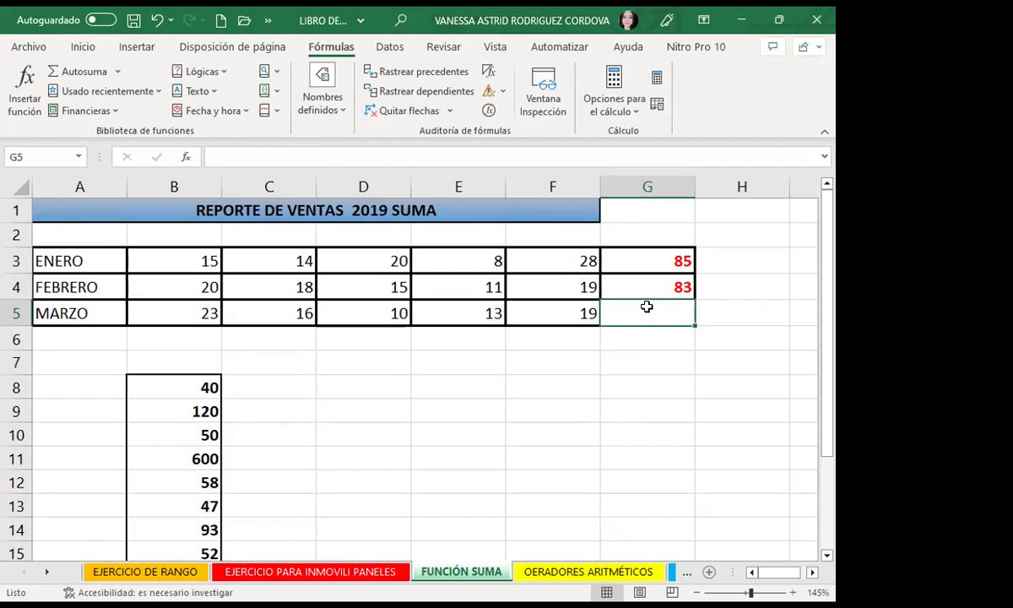
- Insert an Autosuma in G5 for MARZO, covering the range B5:F5
drag(638, 257, 639, 280)
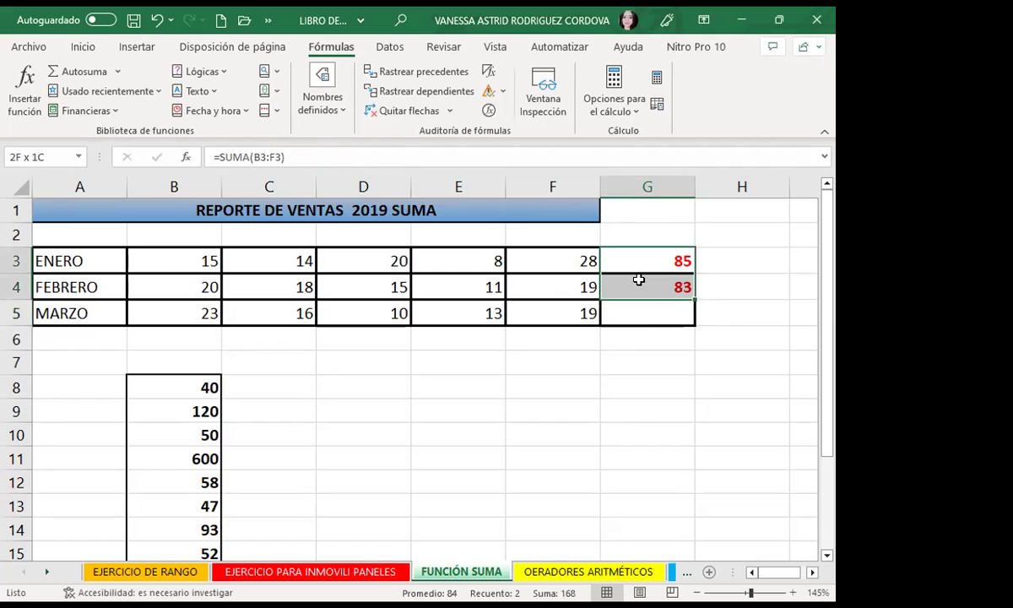
click(644, 316)
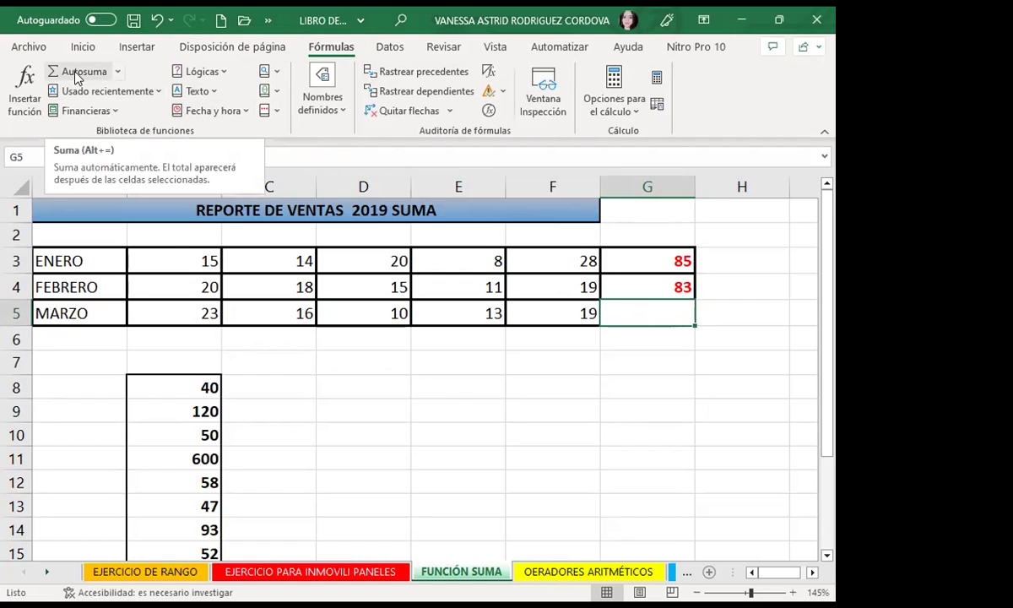
click(83, 47)
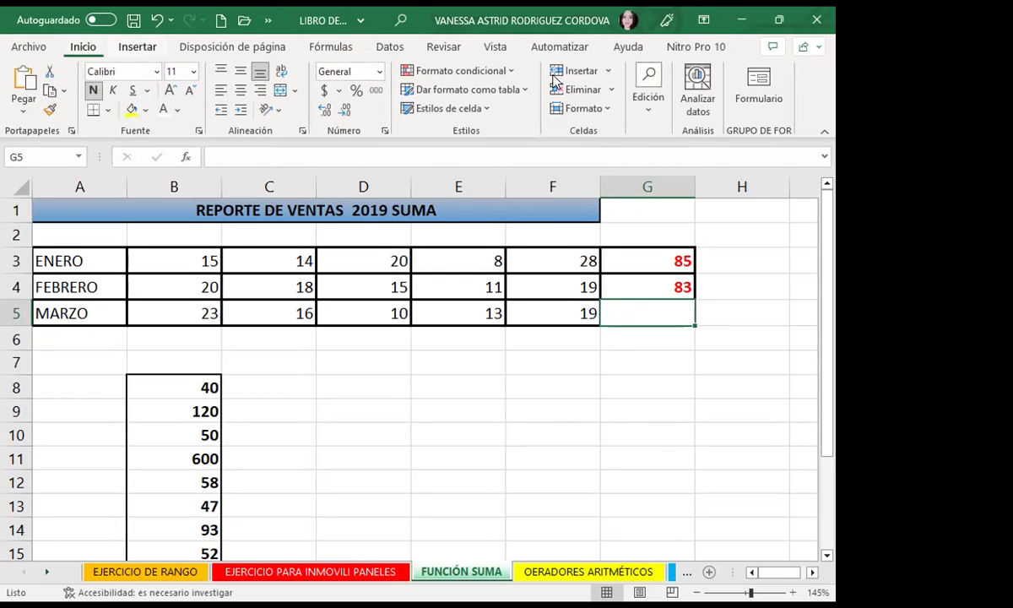
click(648, 98)
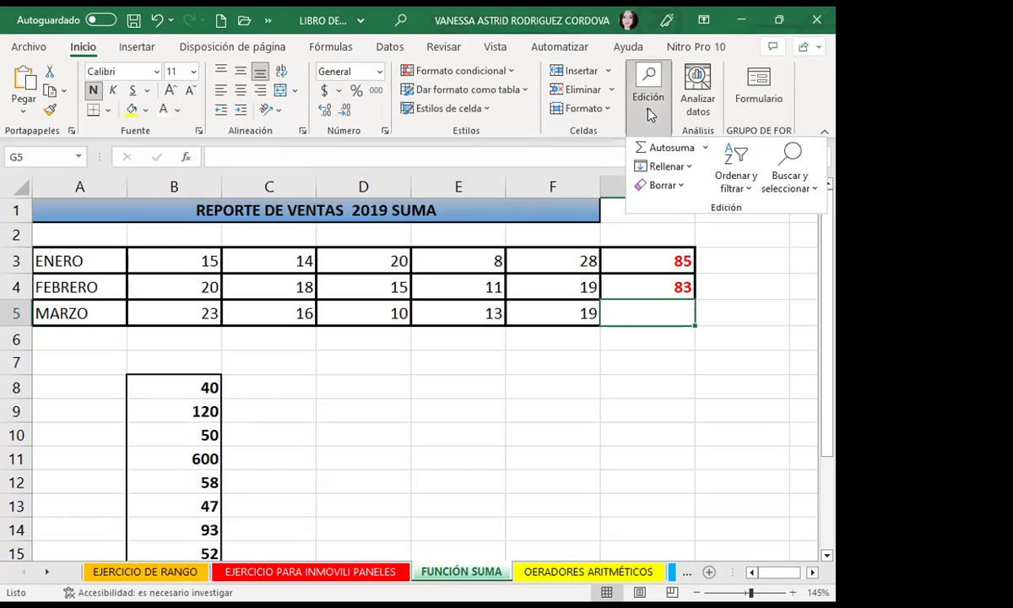
click(679, 157)
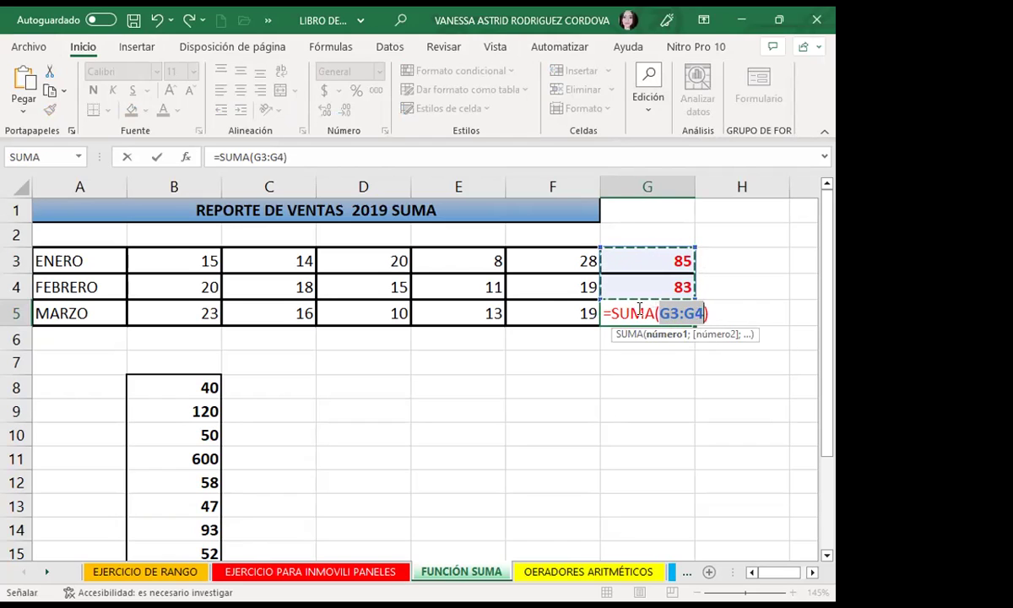
click(177, 313)
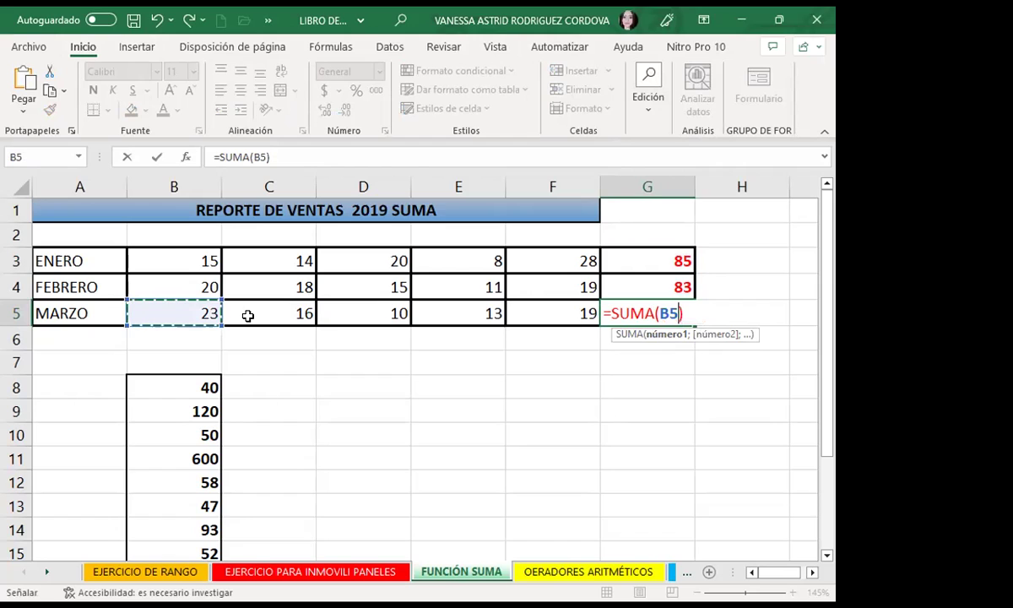
shift+click(573, 321)
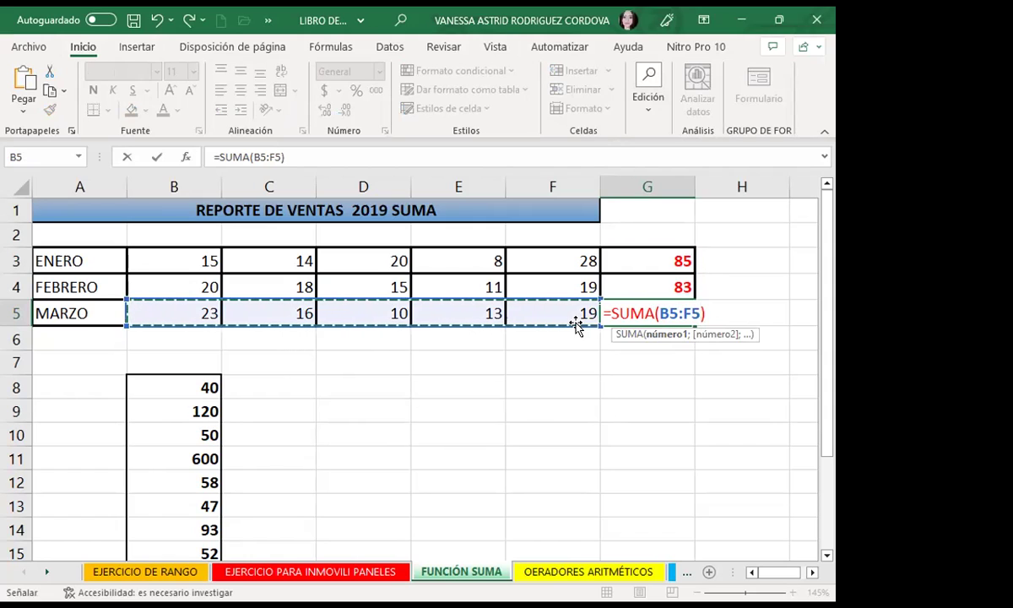
- Commit the MARZO total of 81, review the G3–G5 formulas, then switch to PowerPoint
key(Return)
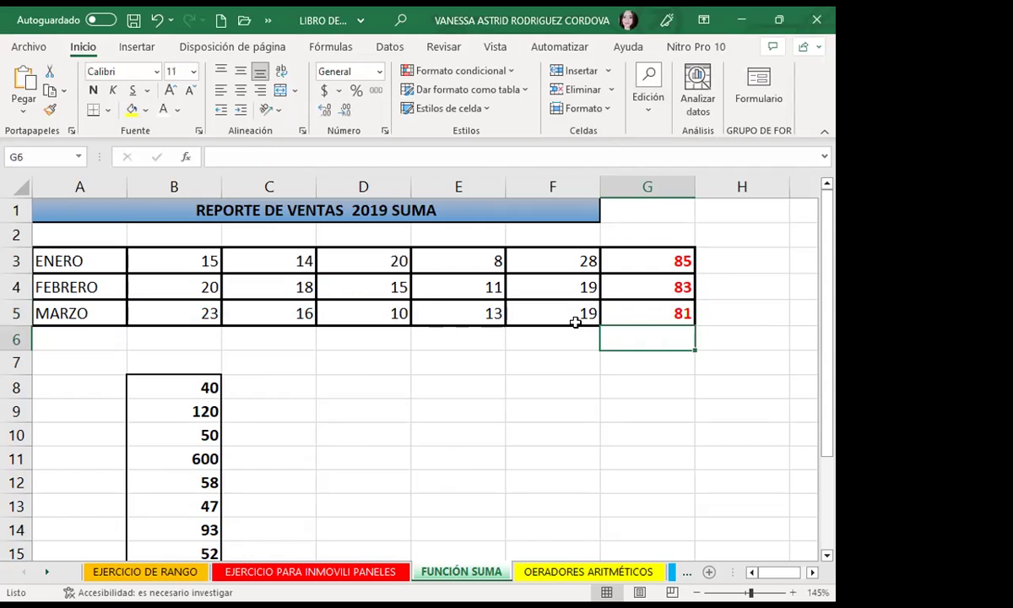
click(660, 313)
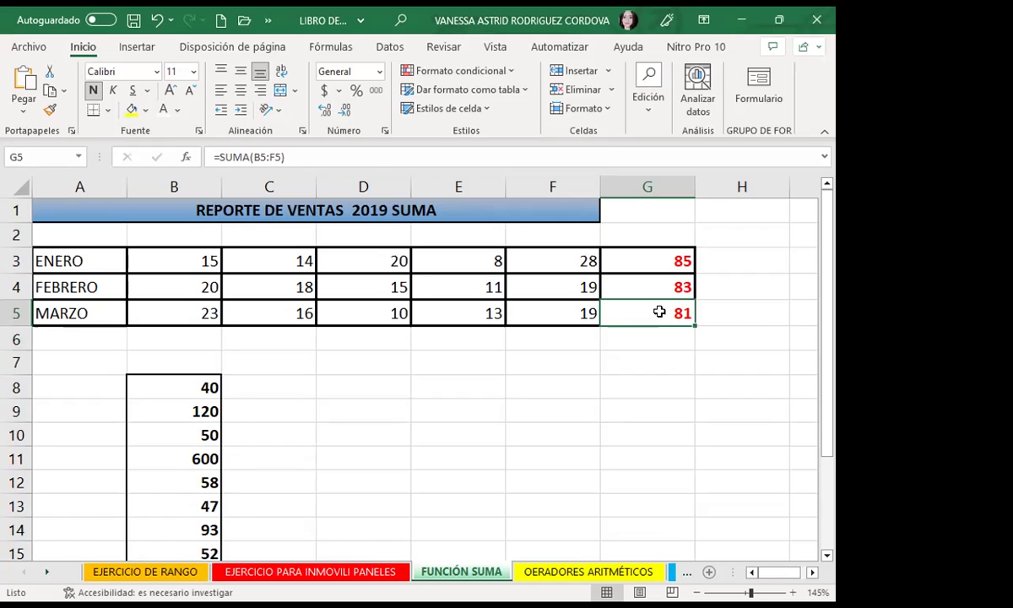
click(641, 260)
click(634, 285)
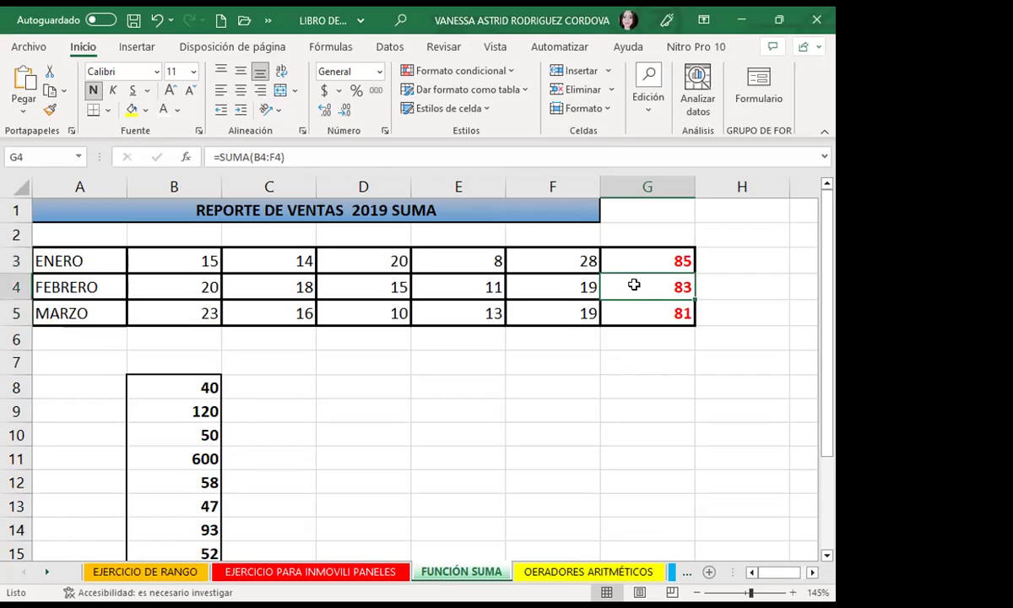
click(623, 313)
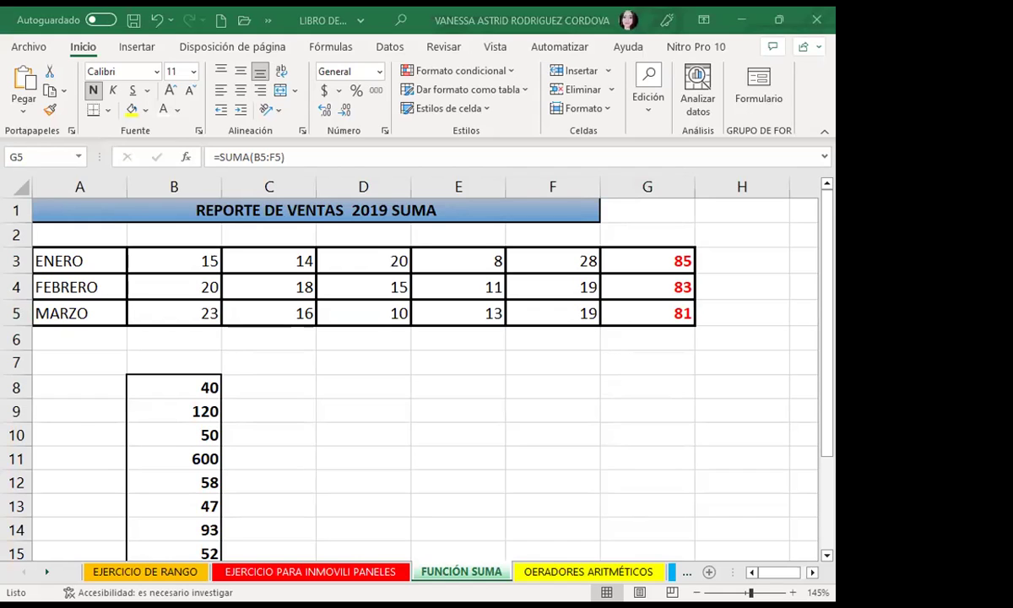
key(alt+Tab)
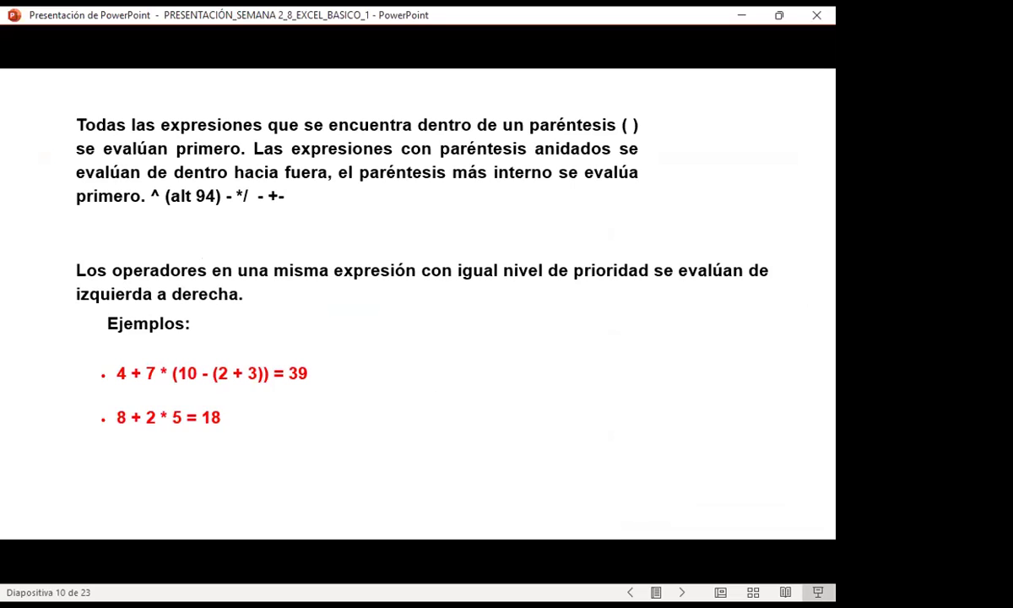
- Leave the operator-precedence slide and return to the Excel workbook
key(alt+Tab)
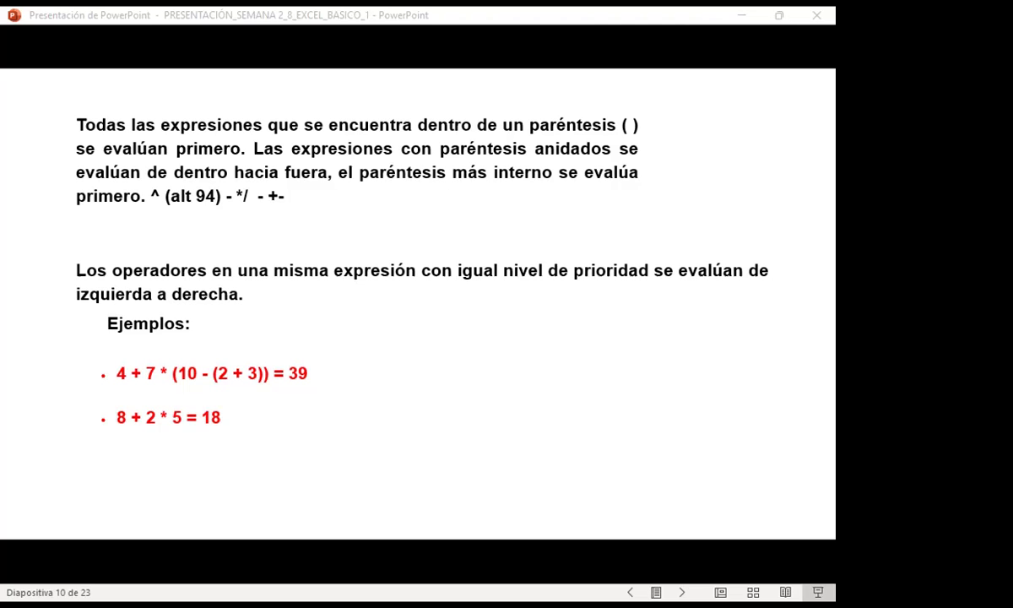
key(alt+Tab)
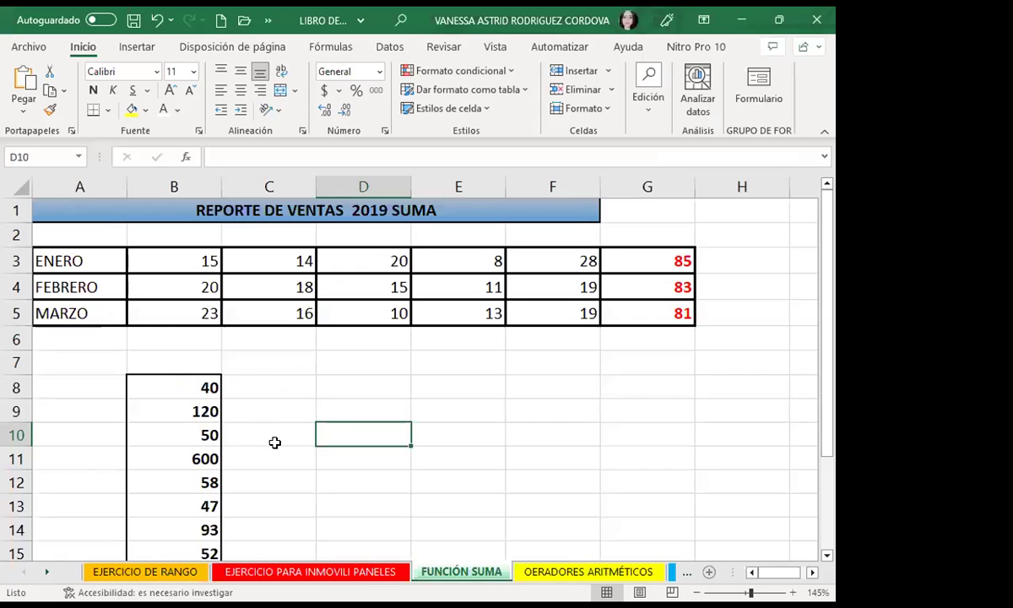
scroll(272, 447, down, 1)
scroll(273, 446, down, 1)
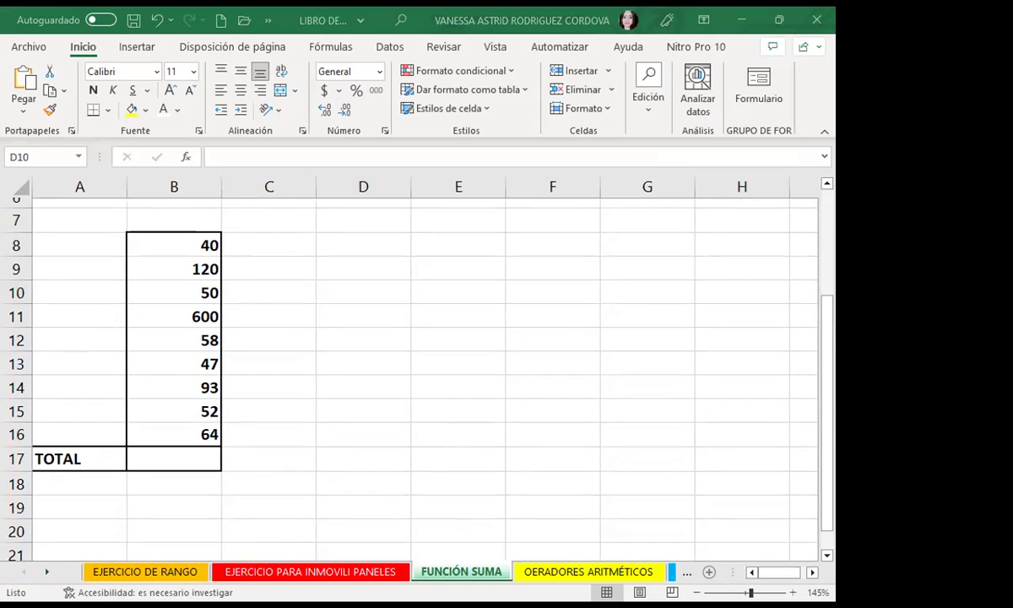
click(414, 408)
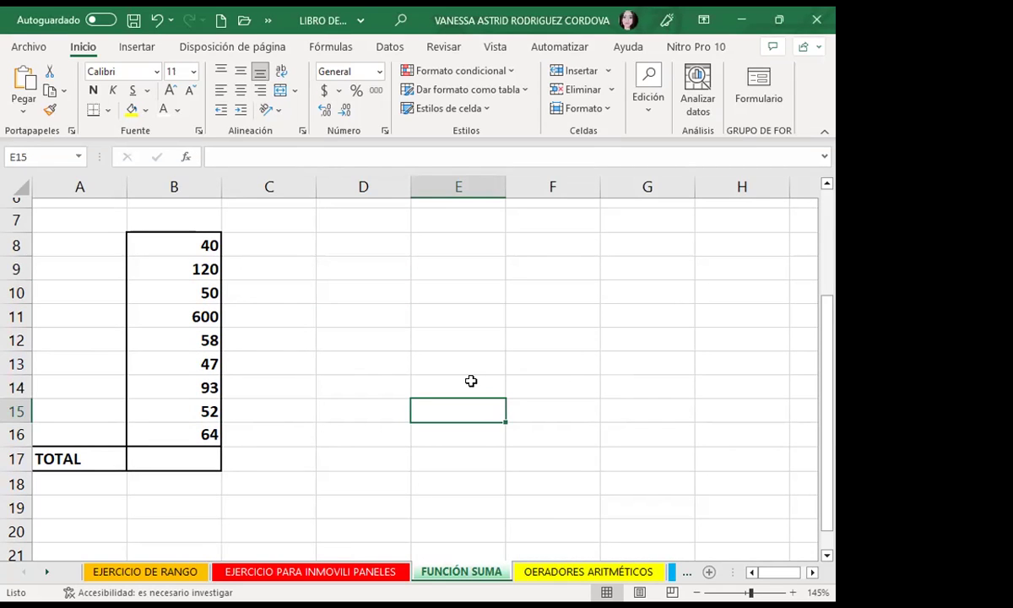
click(363, 370)
scroll(300, 422, up, 2)
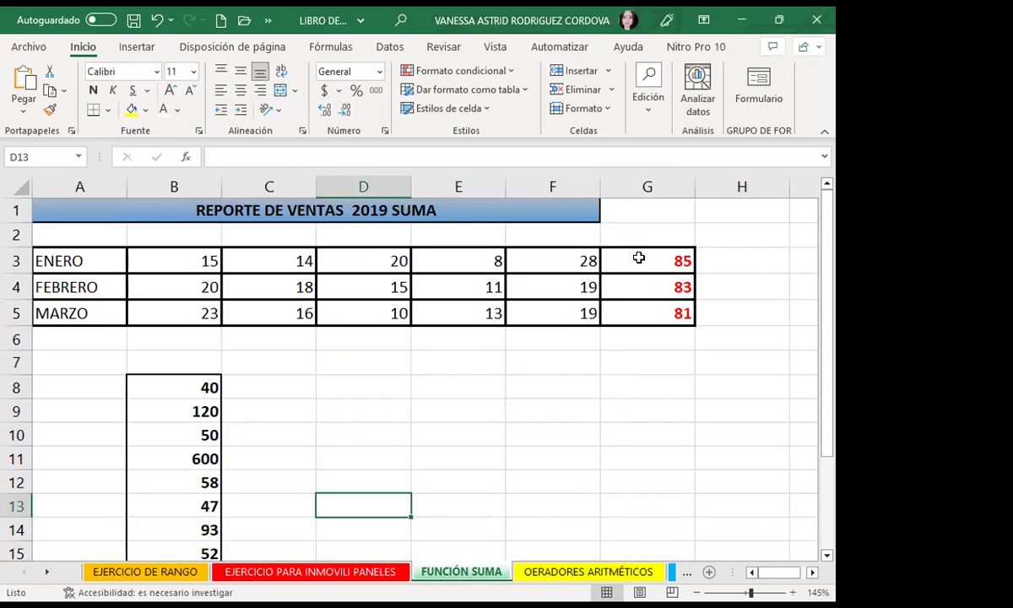
drag(638, 257, 627, 294)
drag(636, 258, 629, 316)
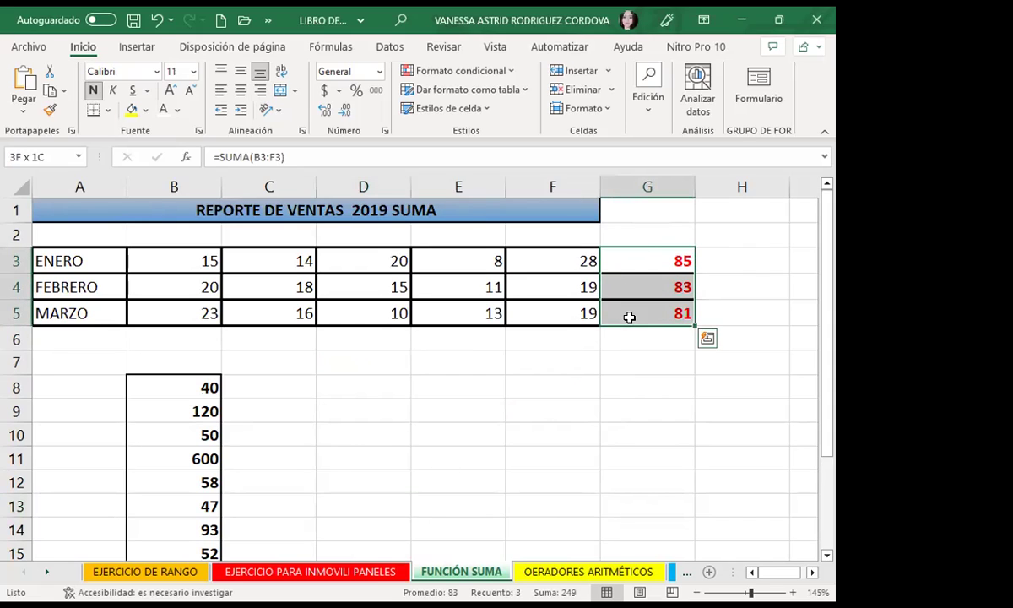
scroll(285, 479, down, 3)
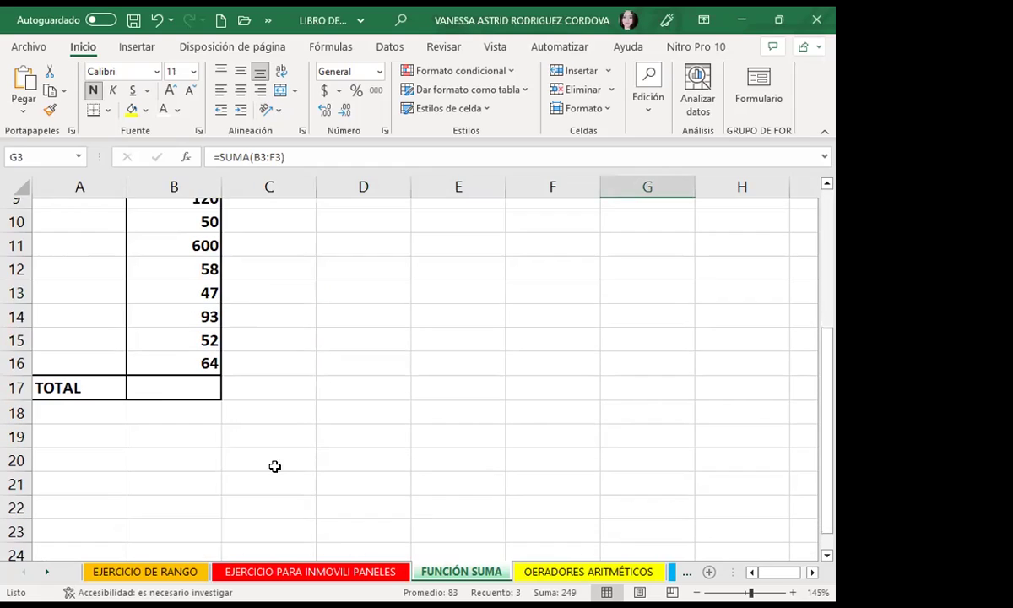
click(154, 387)
scroll(382, 405, up, 1)
scroll(380, 406, up, 2)
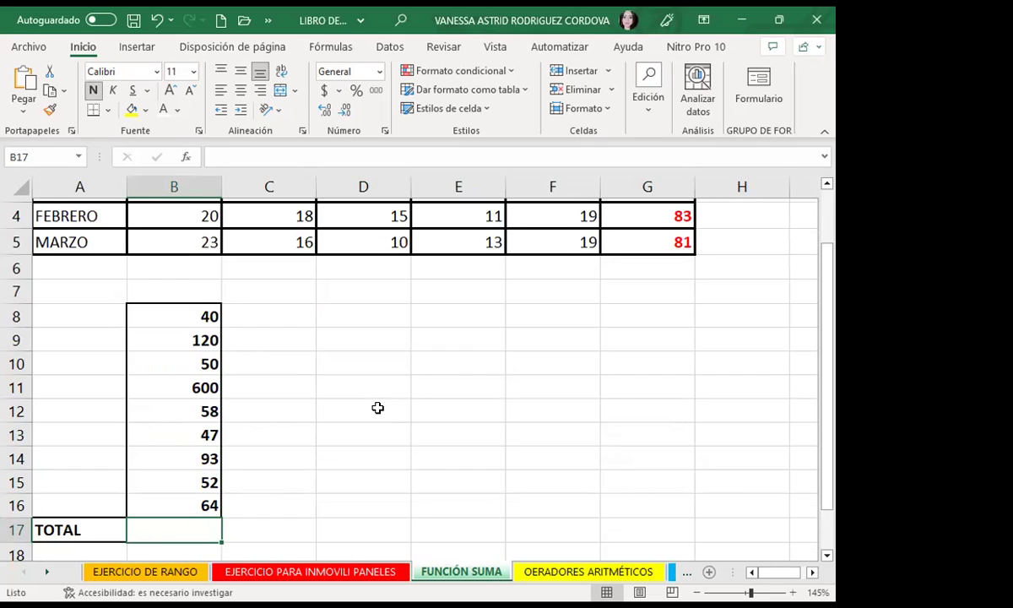
- Autosum B8:B16 into B17 so TOTAL shows 1124
click(648, 118)
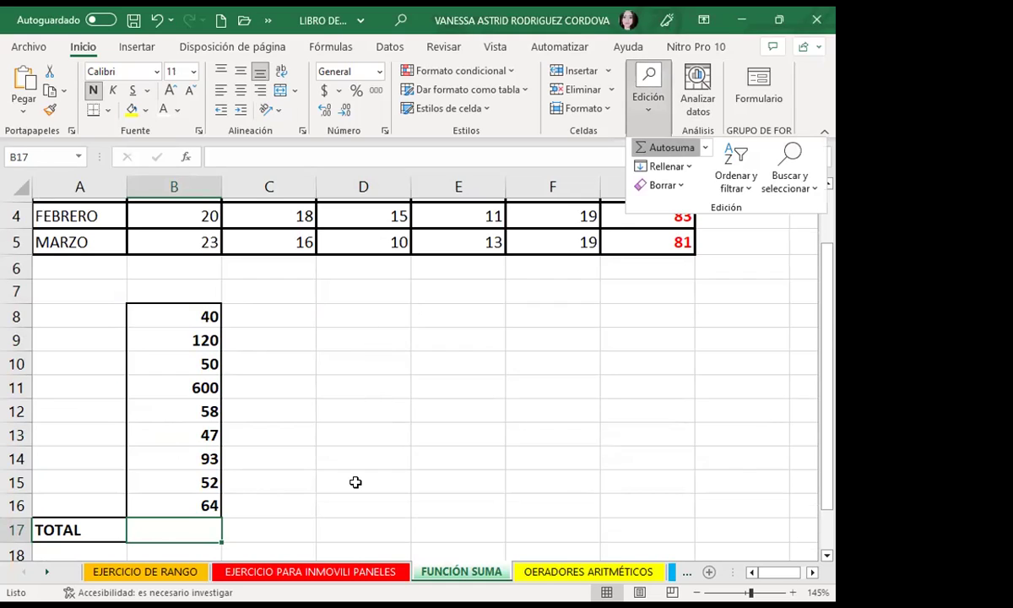
key(Return)
key(Return)
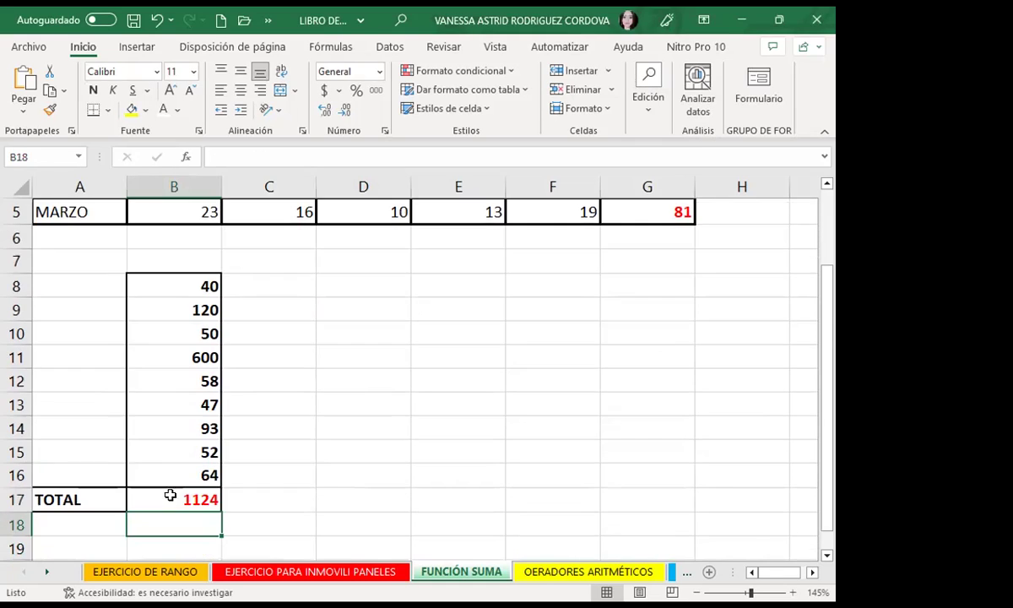
click(167, 499)
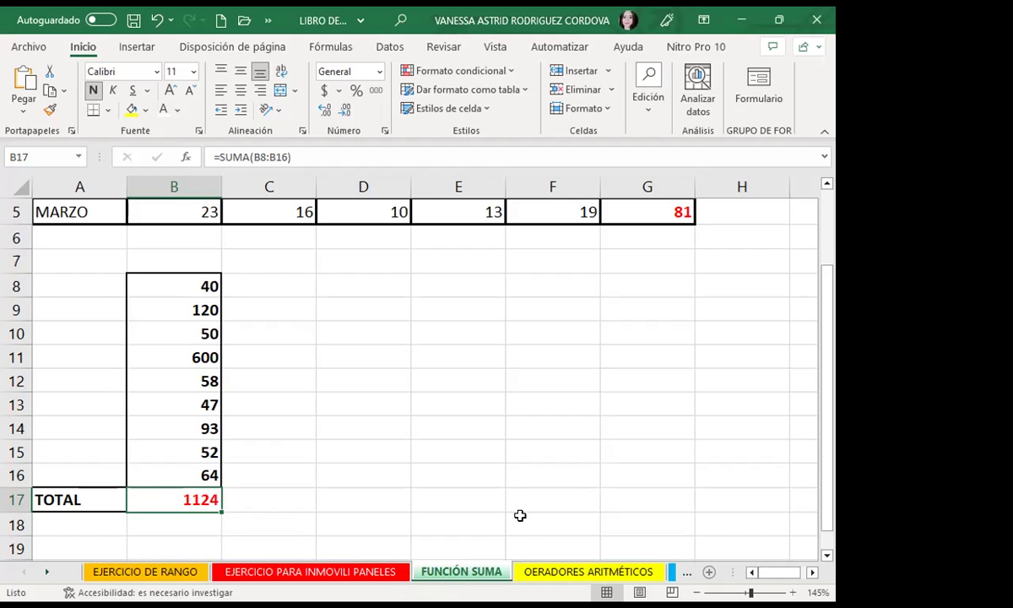
- Move to the OERADORES ARITMÉTICOS sheet and scroll up to its OPERADORES header
click(557, 572)
scroll(123, 343, up, 9)
scroll(136, 364, up, 3)
scroll(155, 320, up, 5)
click(270, 314)
click(283, 291)
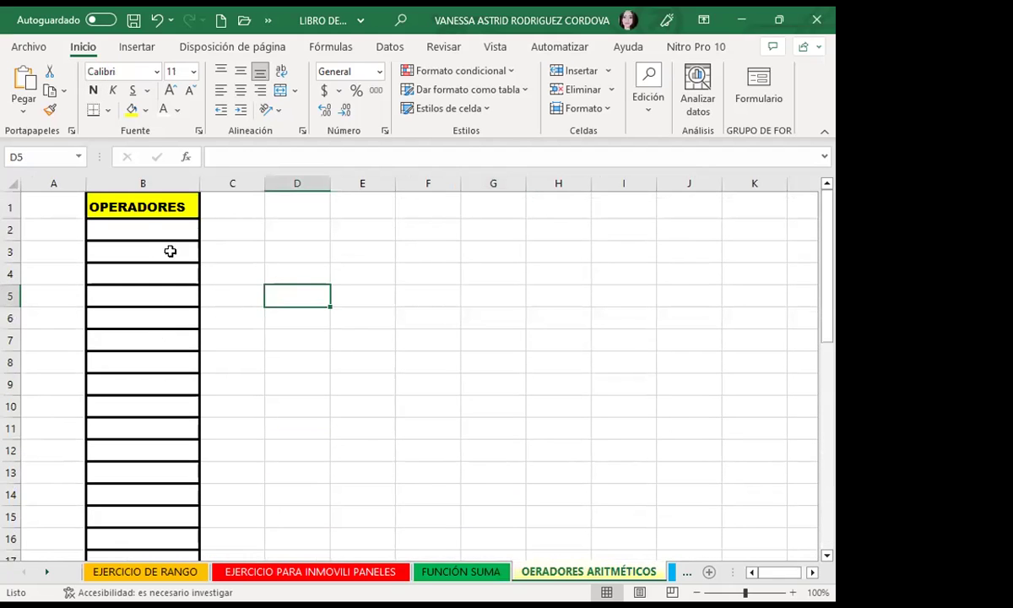
click(140, 202)
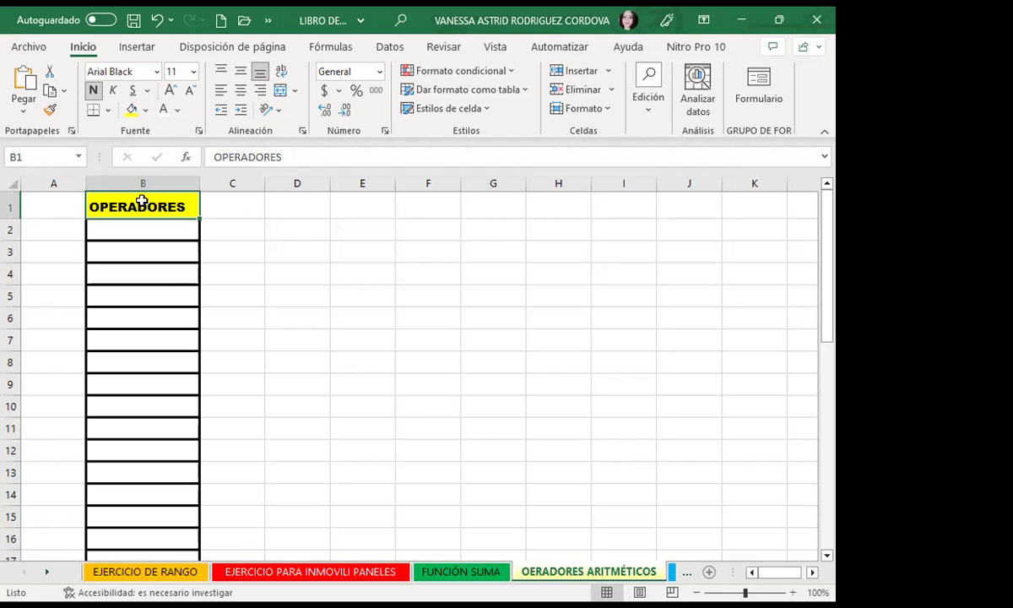
click(154, 233)
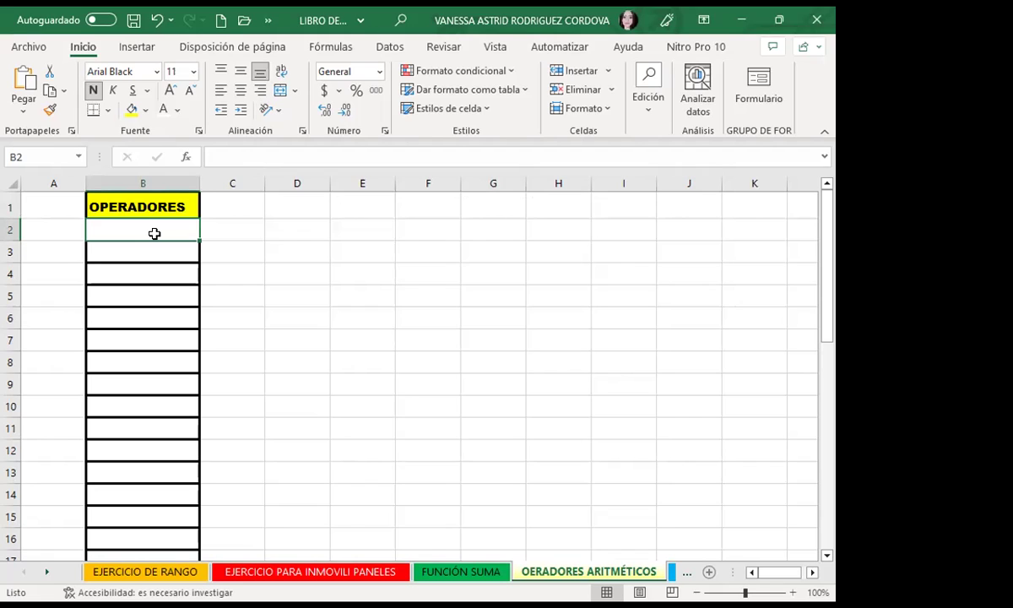
drag(154, 233, 150, 358)
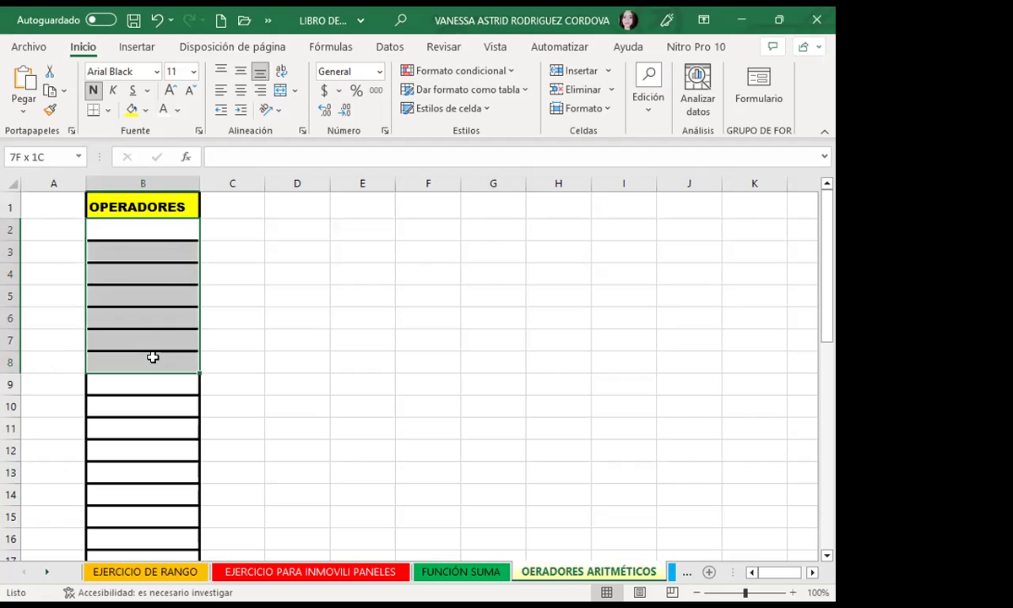
click(138, 233)
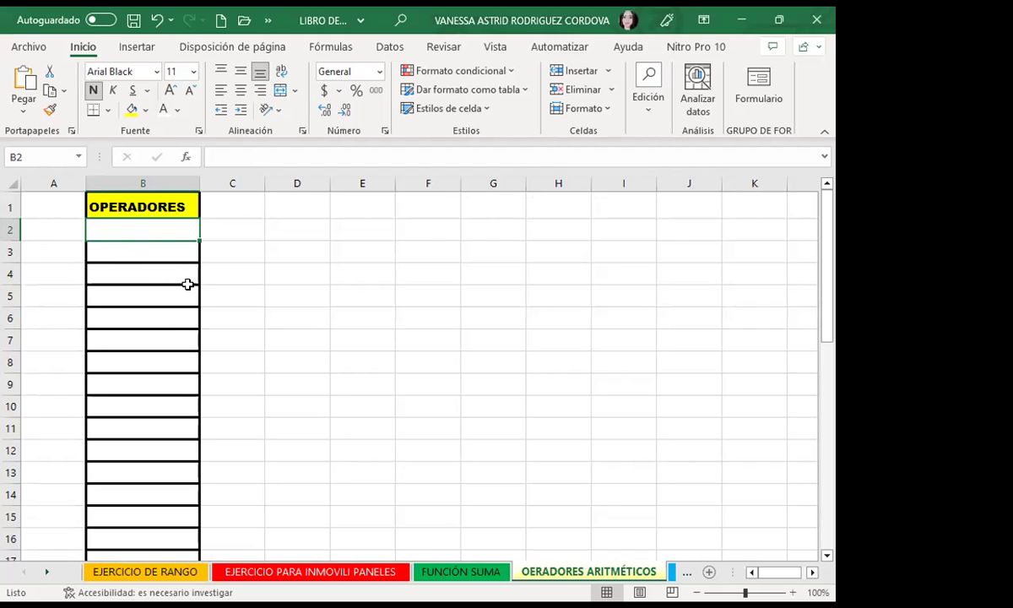
click(143, 268)
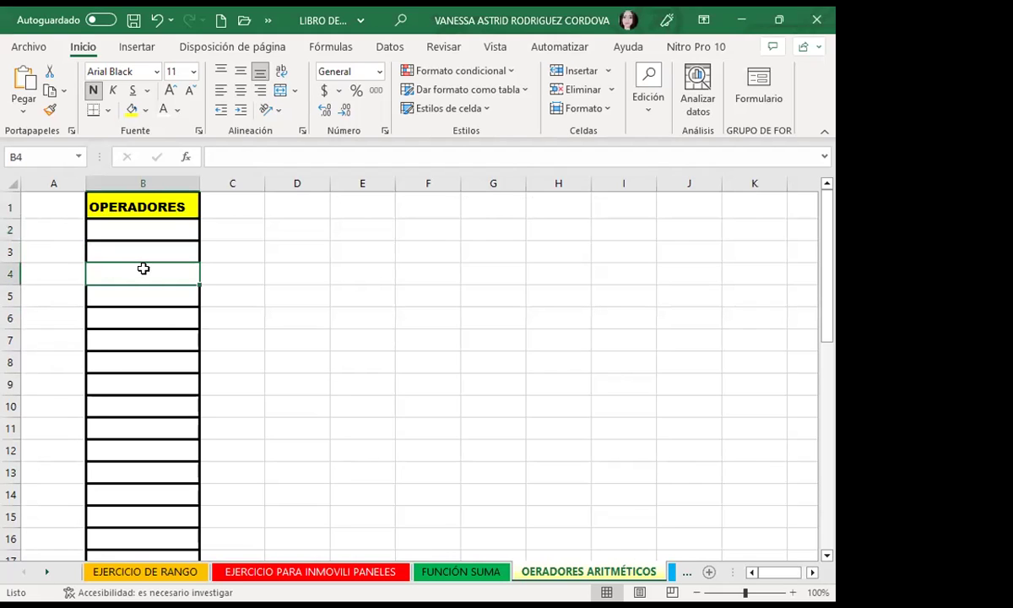
click(145, 229)
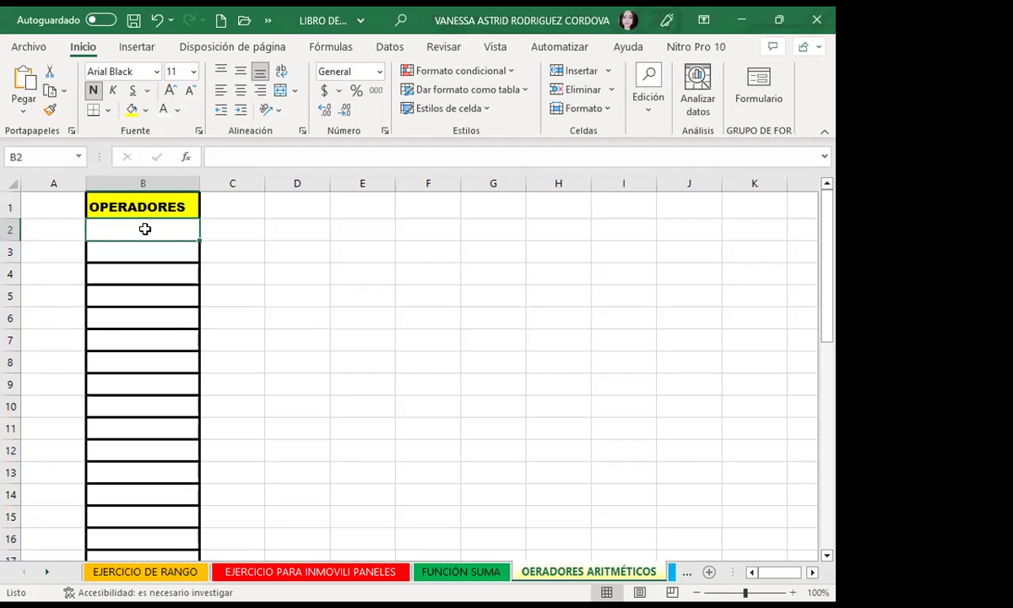
- Enter =20+50+40+80+90 in B2 and =20/7*80-50+100 in B3
text(=)
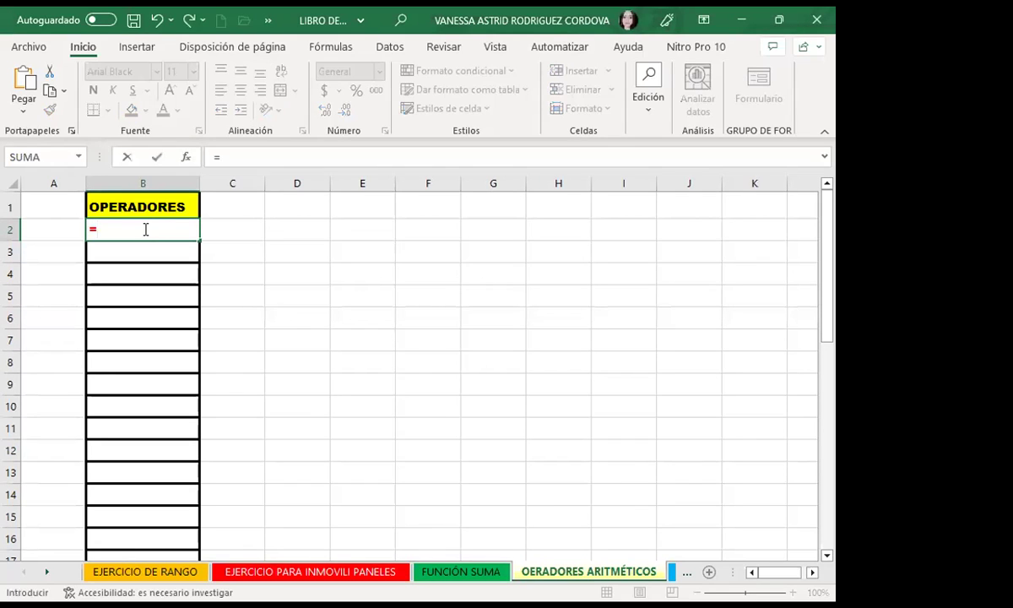
text(20+50+40+80+90)
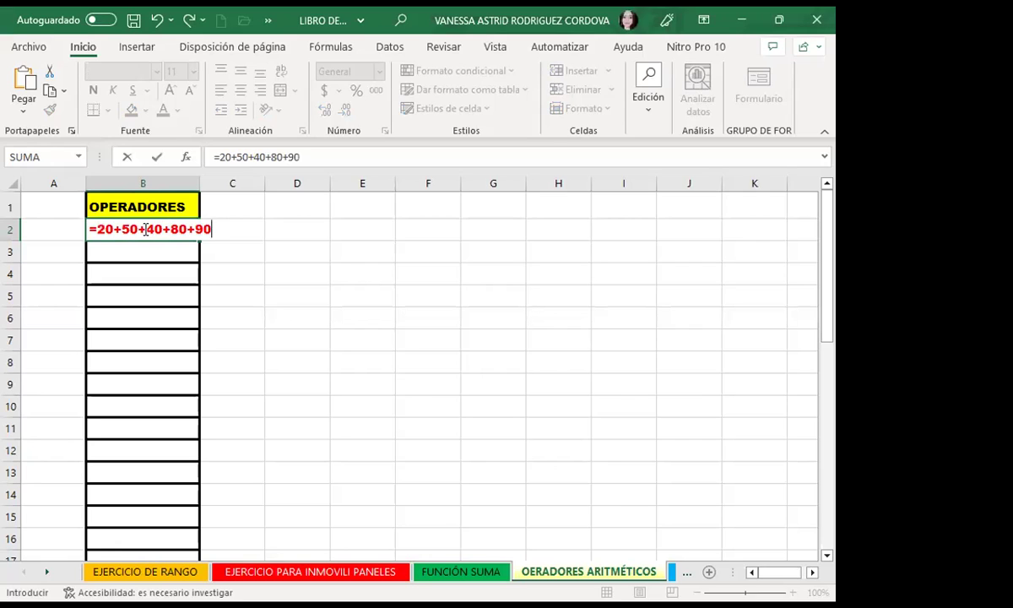
key(Return)
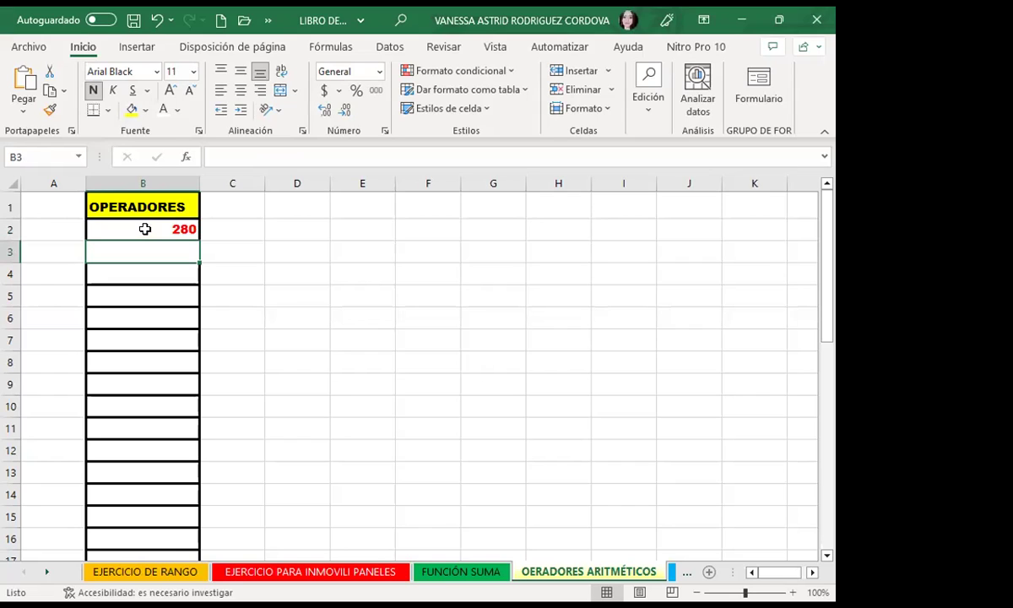
text(=)
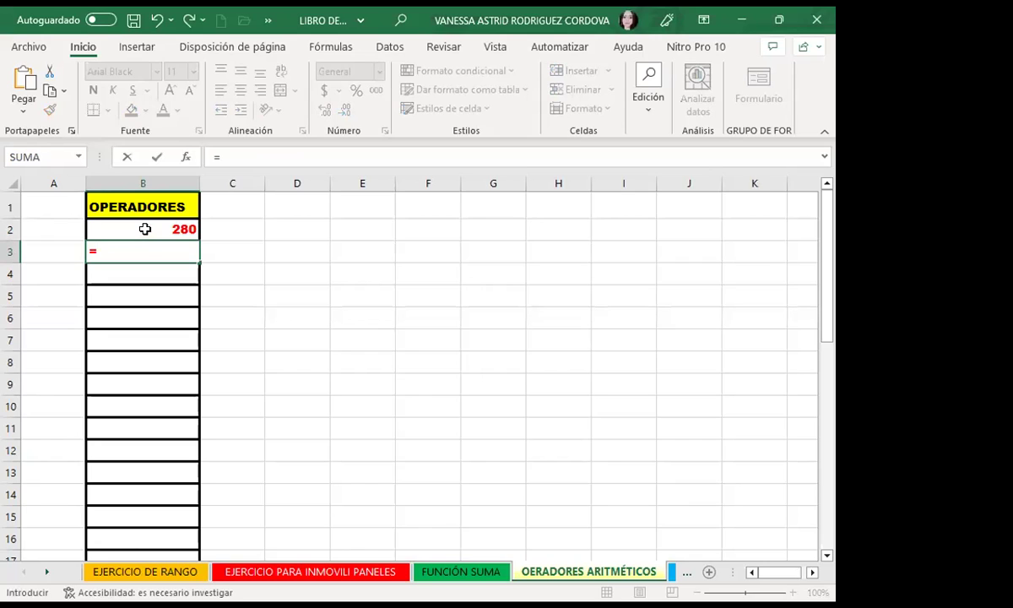
text(20/)
text(7*80-50+100)
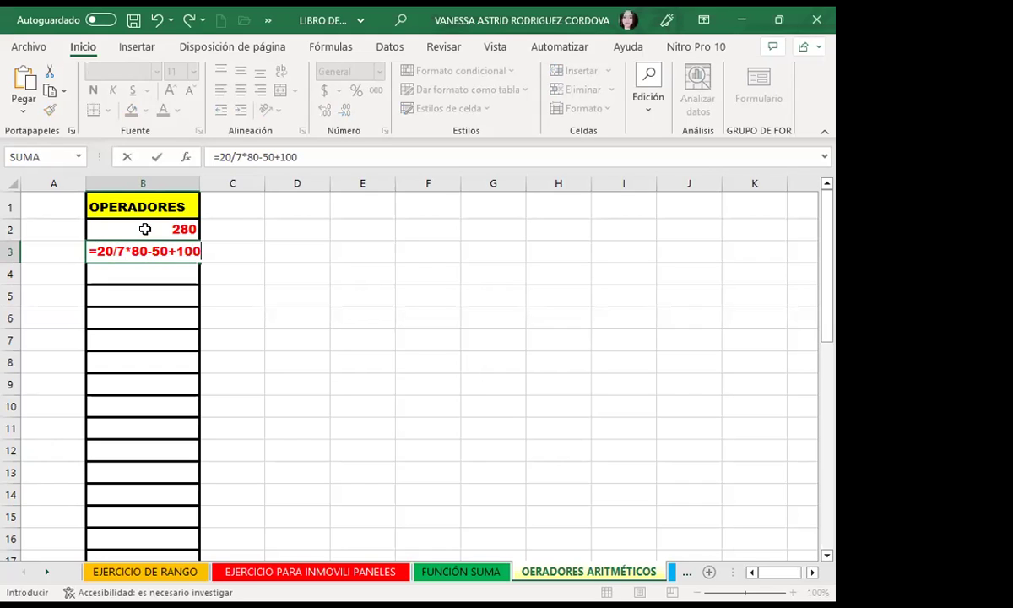
key(Return)
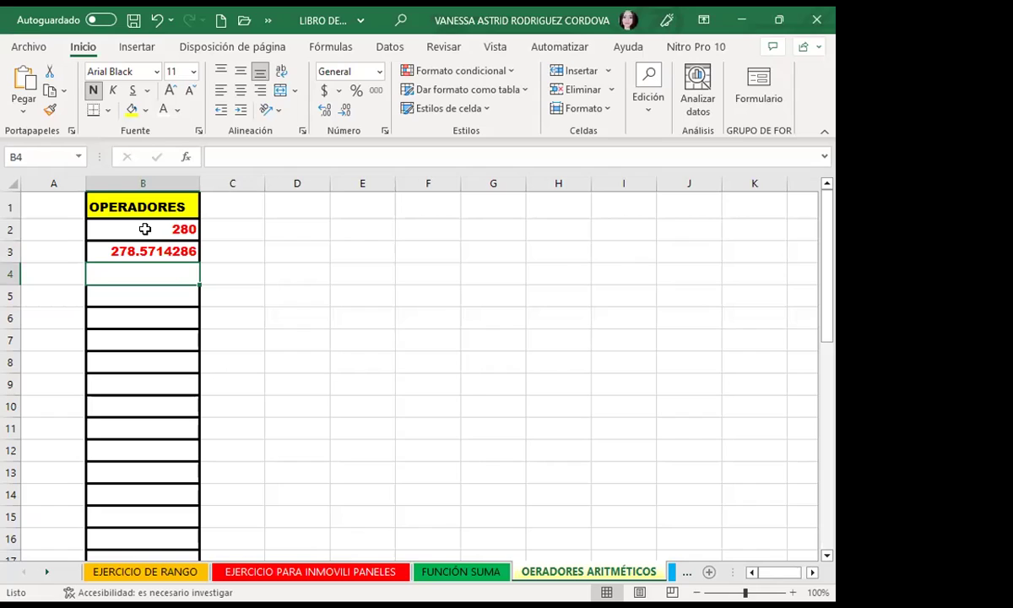
- Enter =45*8-90/7+500*4 in B4, adding the missing '=', then check B2–B4
text(45*8-90/)
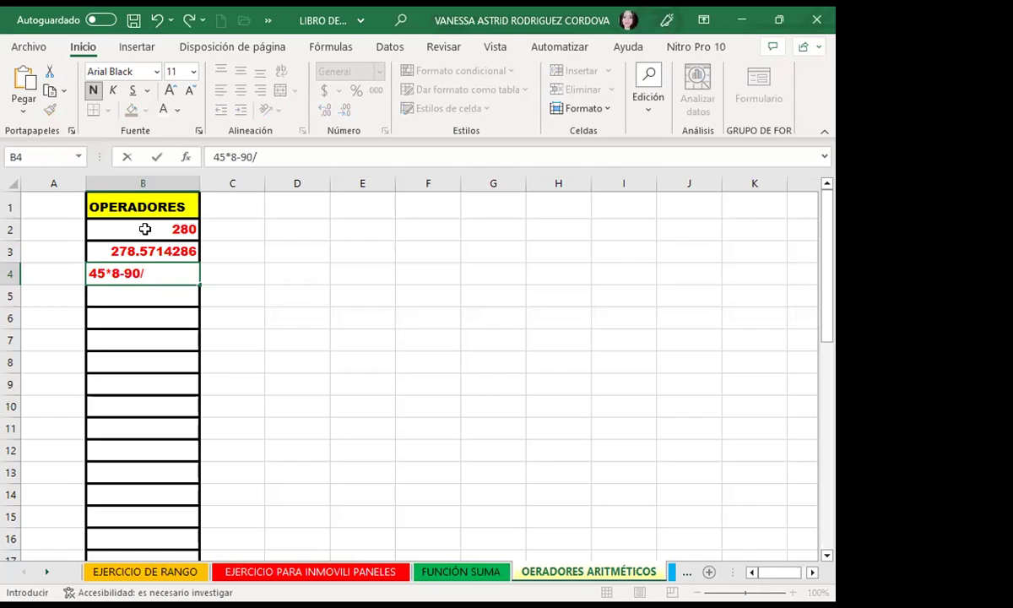
text(7+500*4)
key(Return)
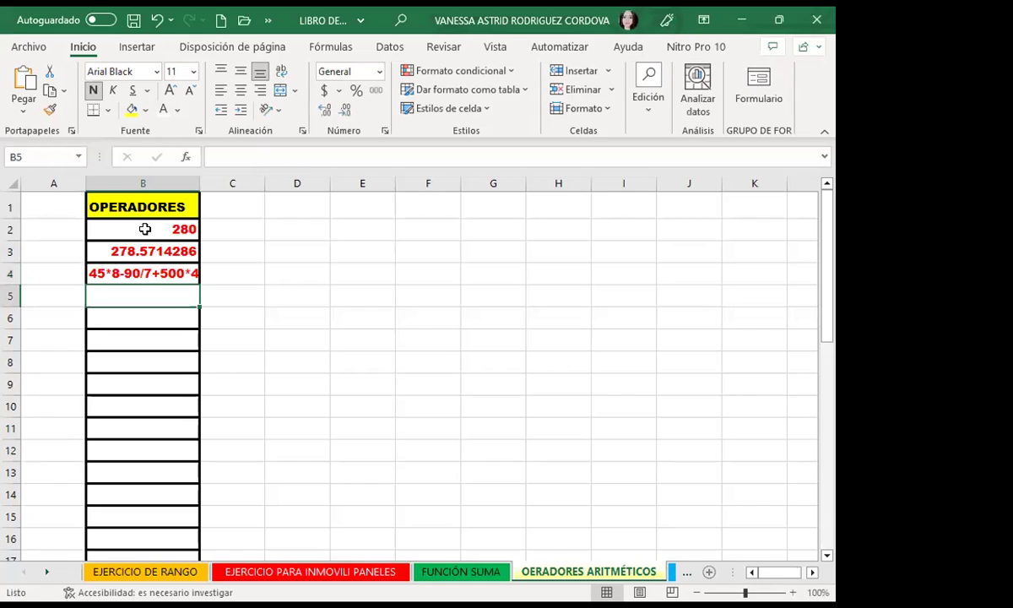
click(118, 269)
click(217, 156)
text(=)
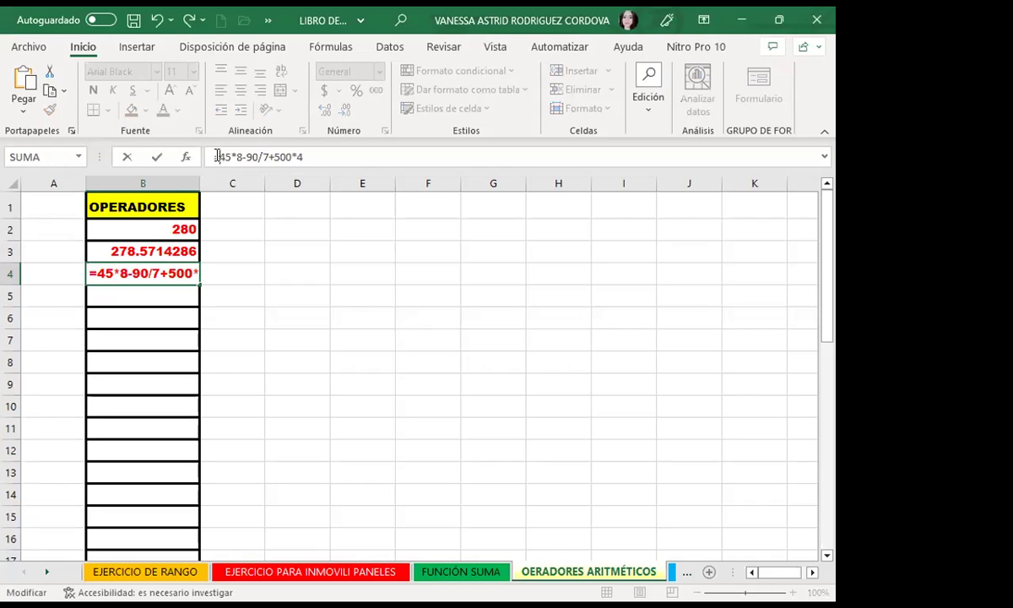
key(Return)
click(134, 264)
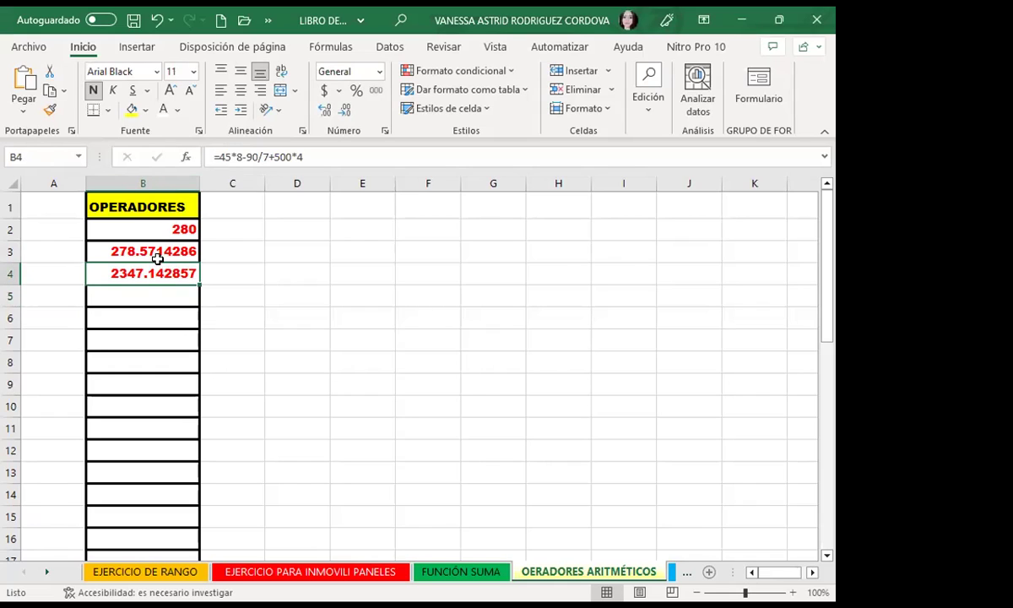
click(150, 228)
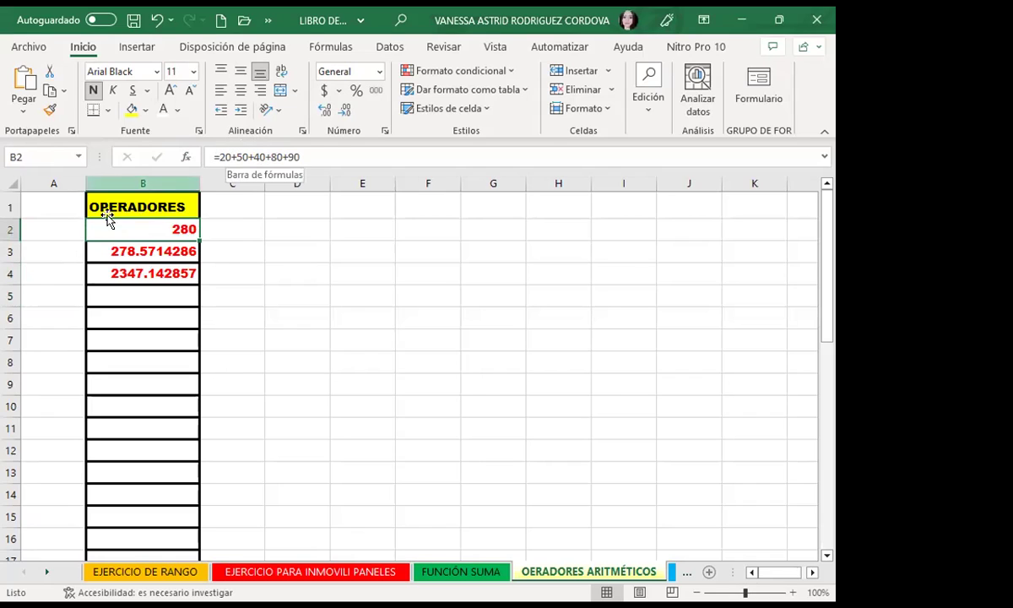
key(Down)
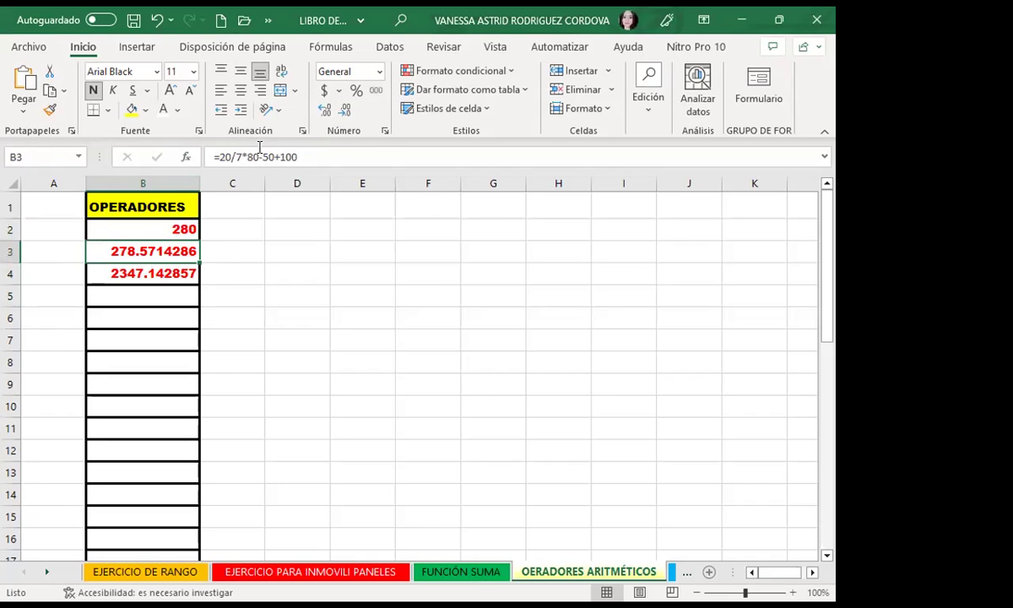
key(Down)
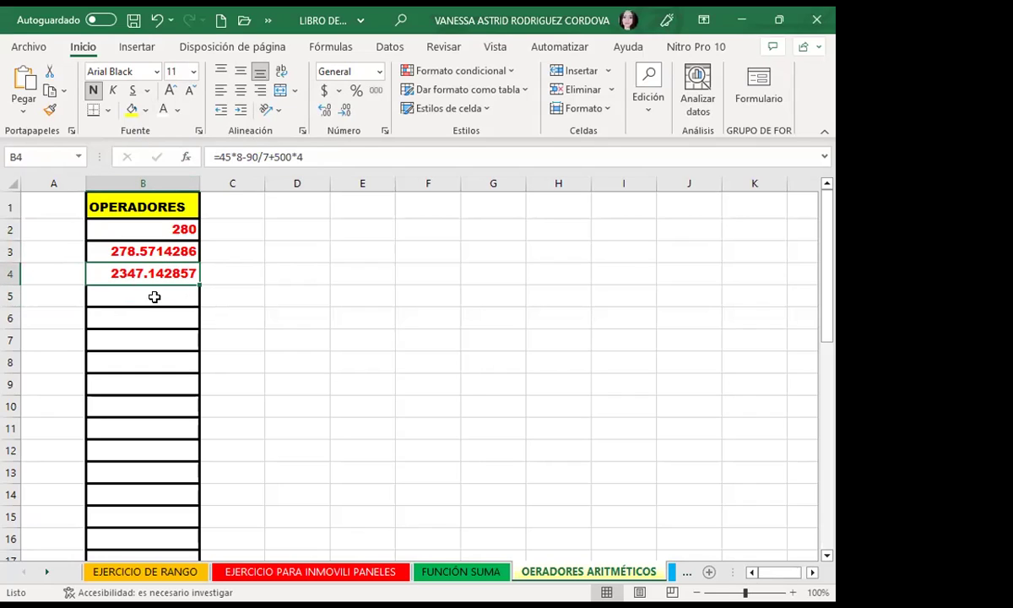
- Enter =80*90/7-100 in B5 and =10^5 in B6, then review the formulas
click(155, 296)
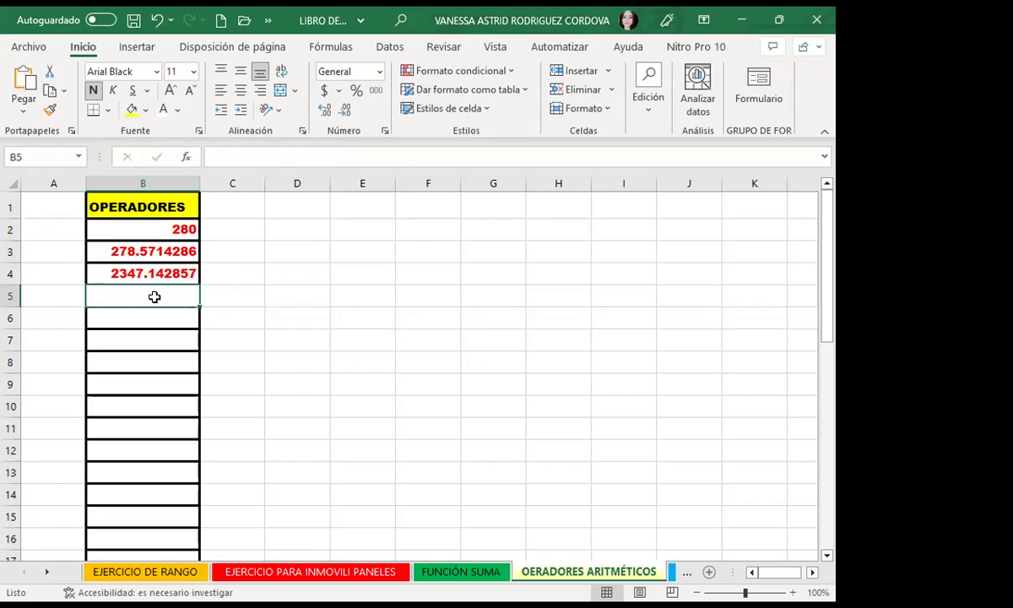
text(=)
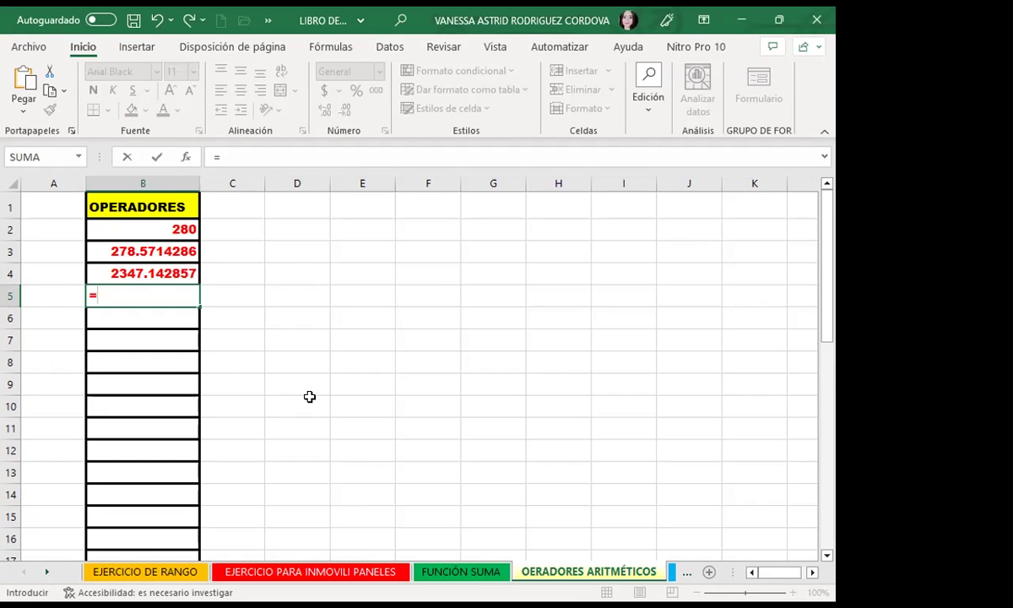
text(80*90/7)
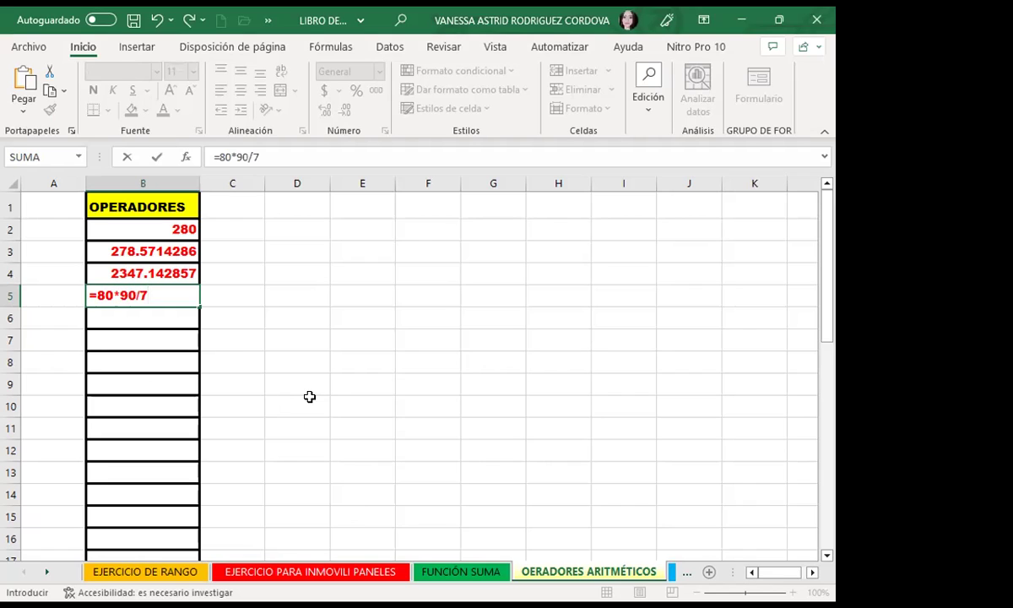
text(-100)
key(Return)
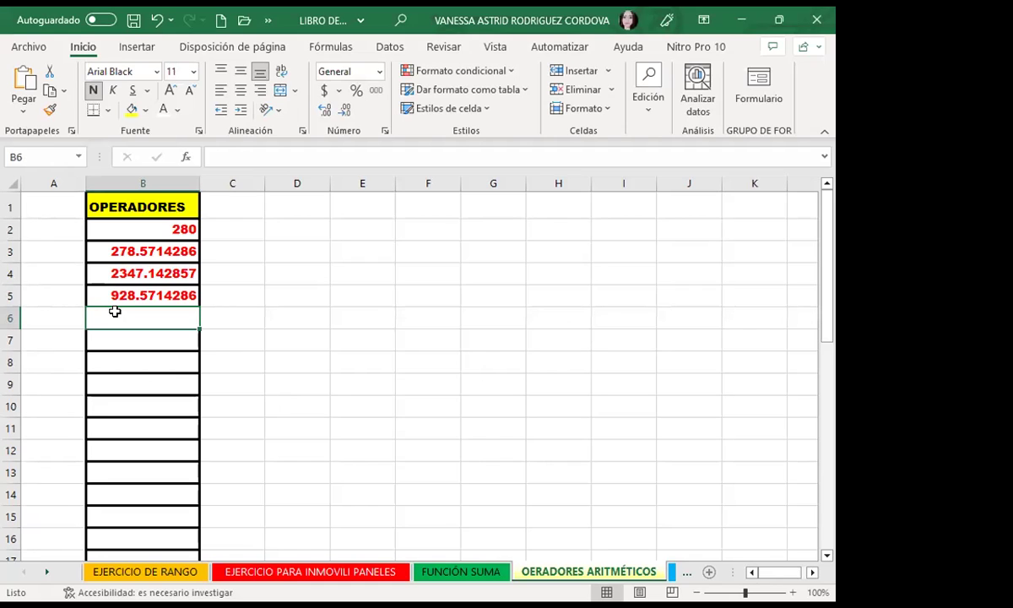
text(=)
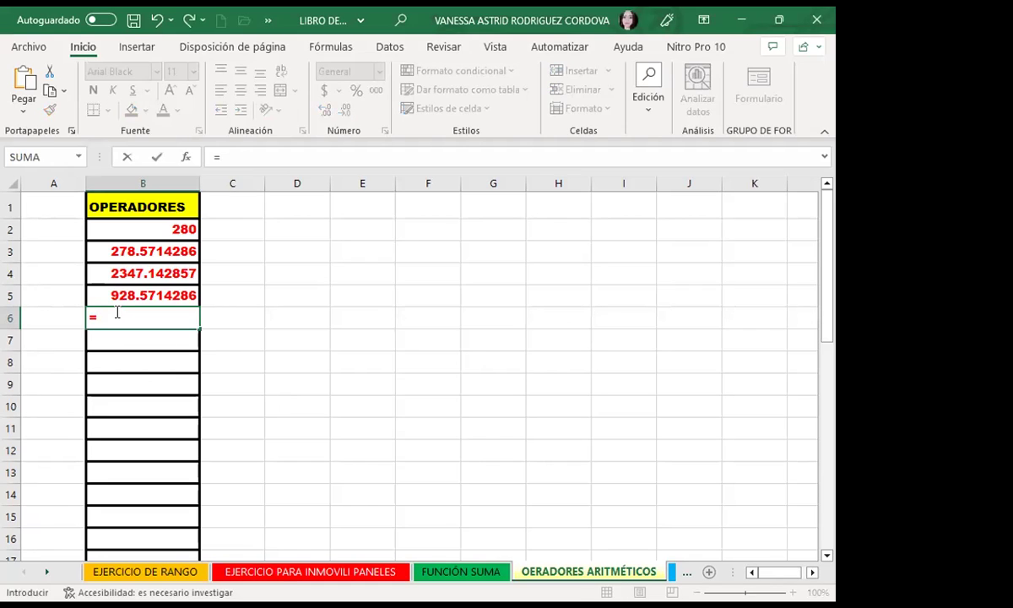
text(10^)
text(5)
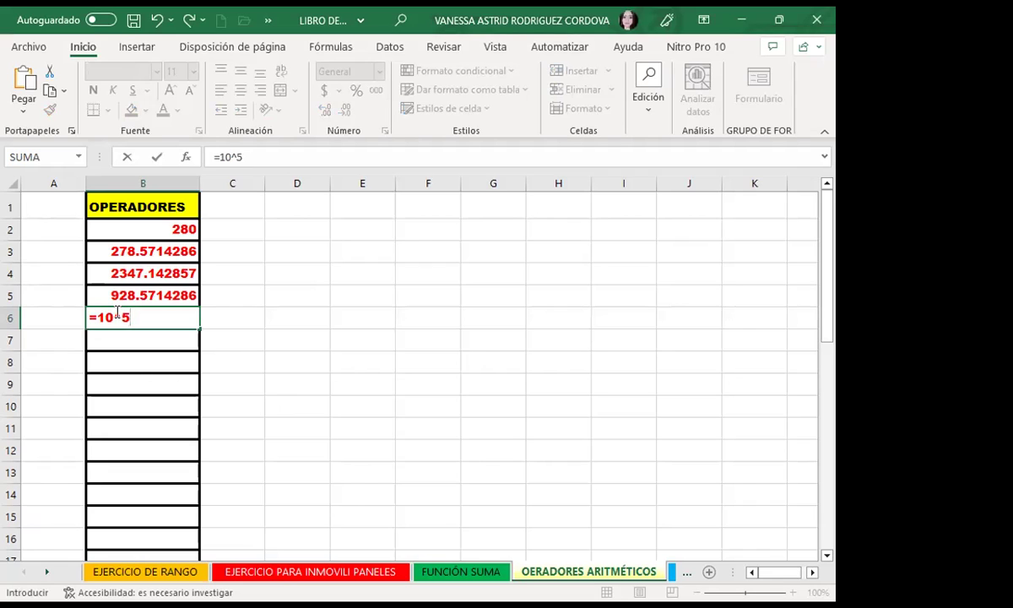
key(Return)
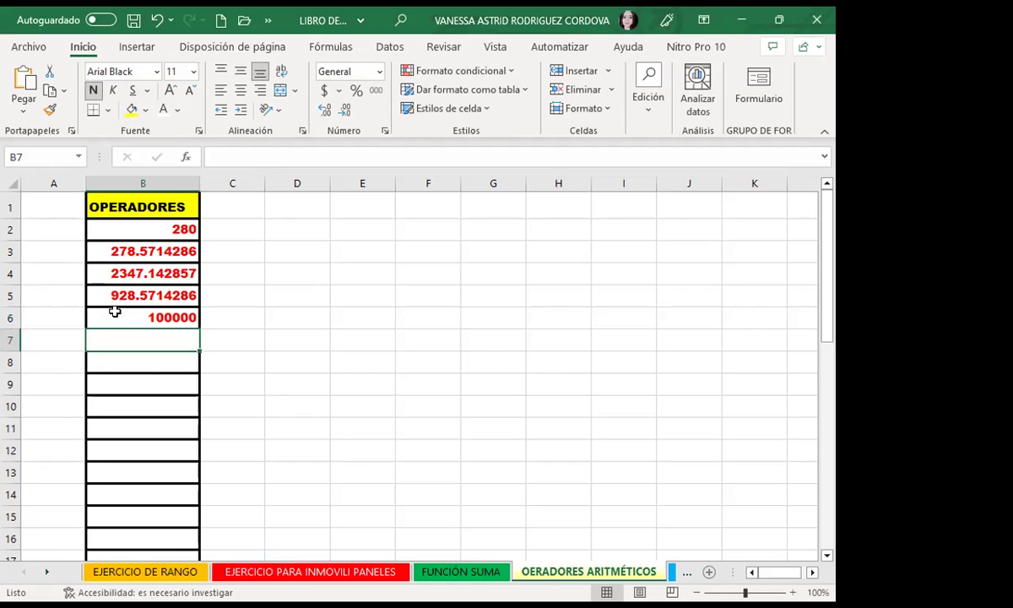
click(115, 311)
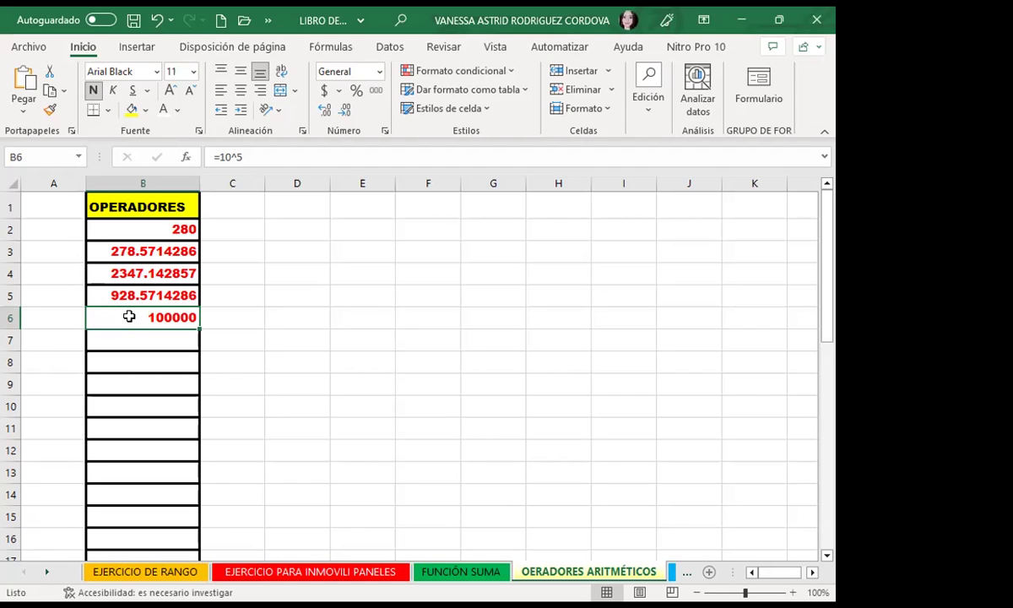
click(119, 332)
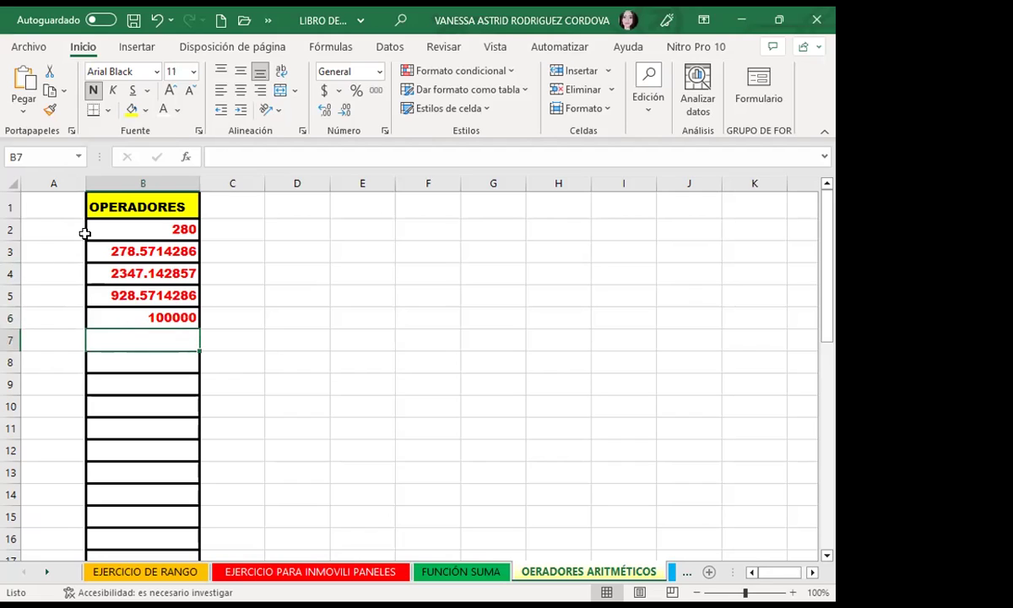
click(106, 252)
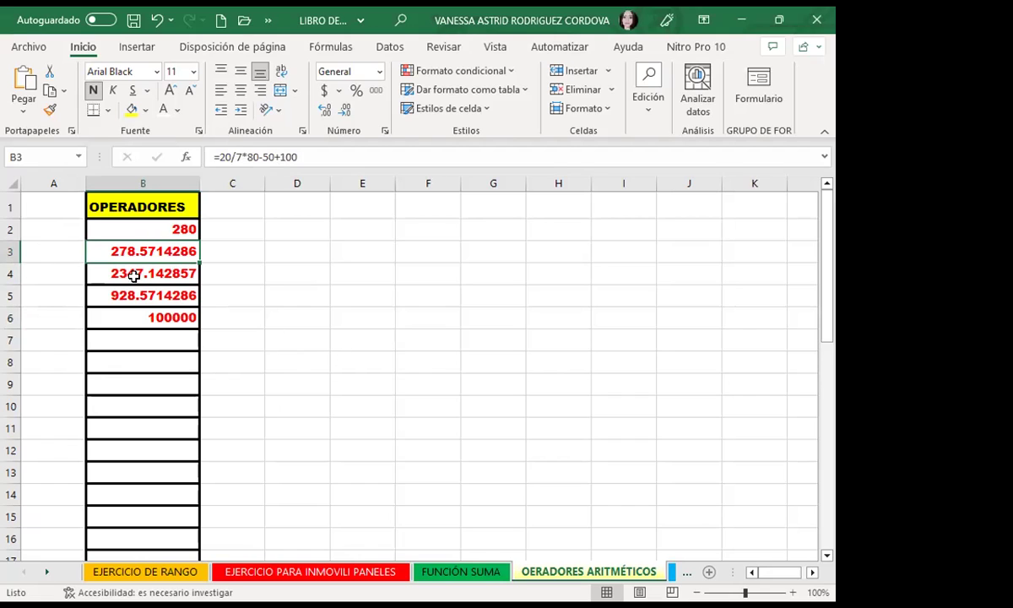
click(143, 229)
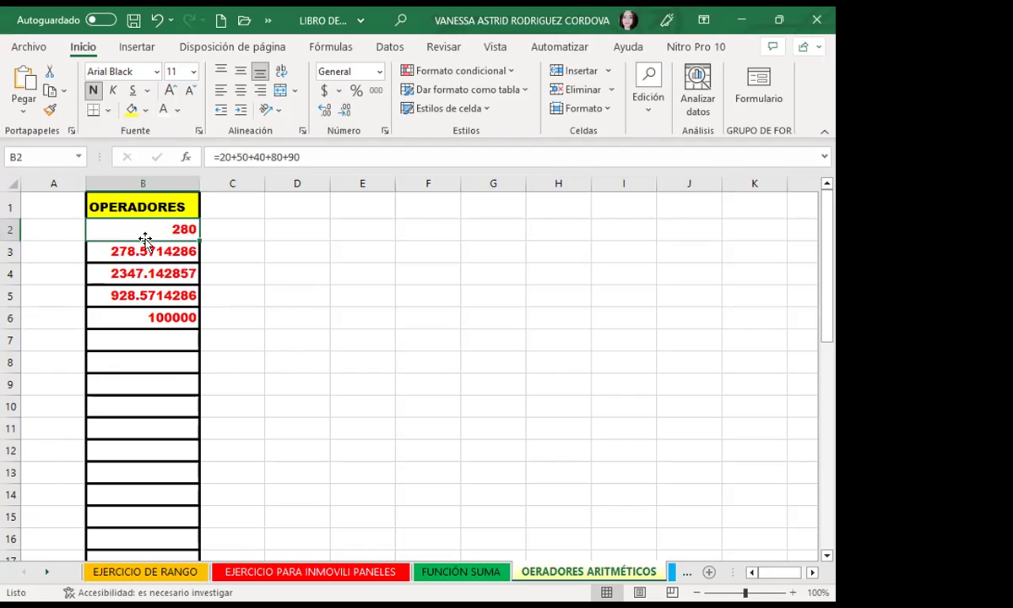
click(169, 336)
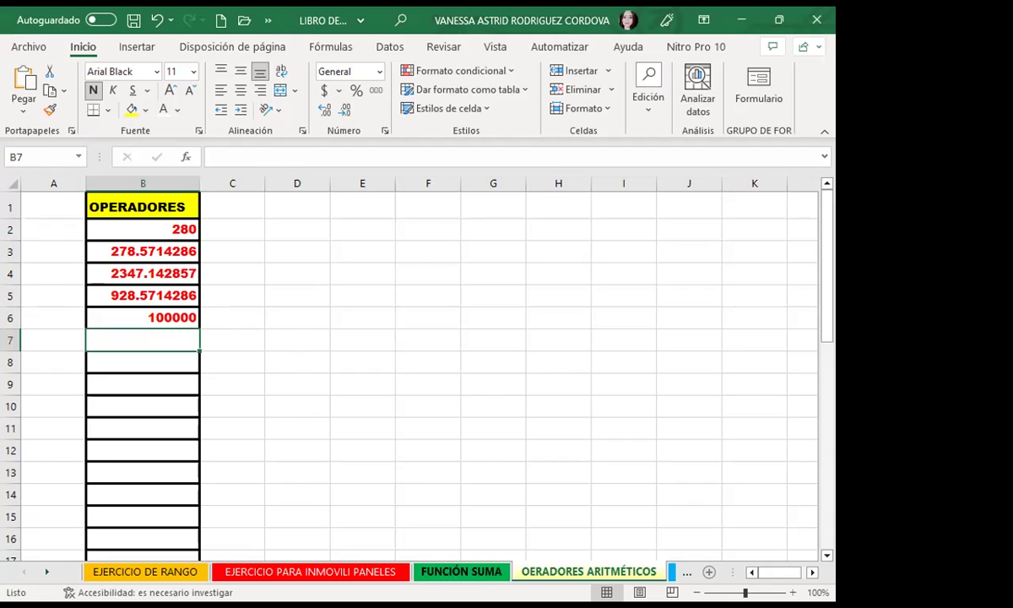
- Commit =4+7*(10-(10-5)) in B7 so it shows 39, then reselect it under Fórmulas
text(=4)
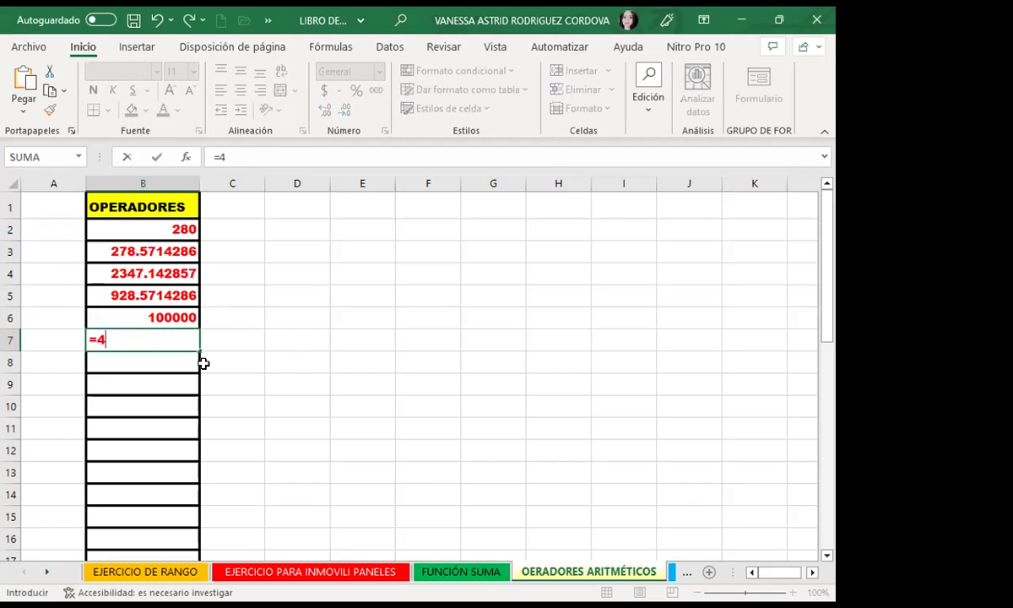
text(+7*(10-)
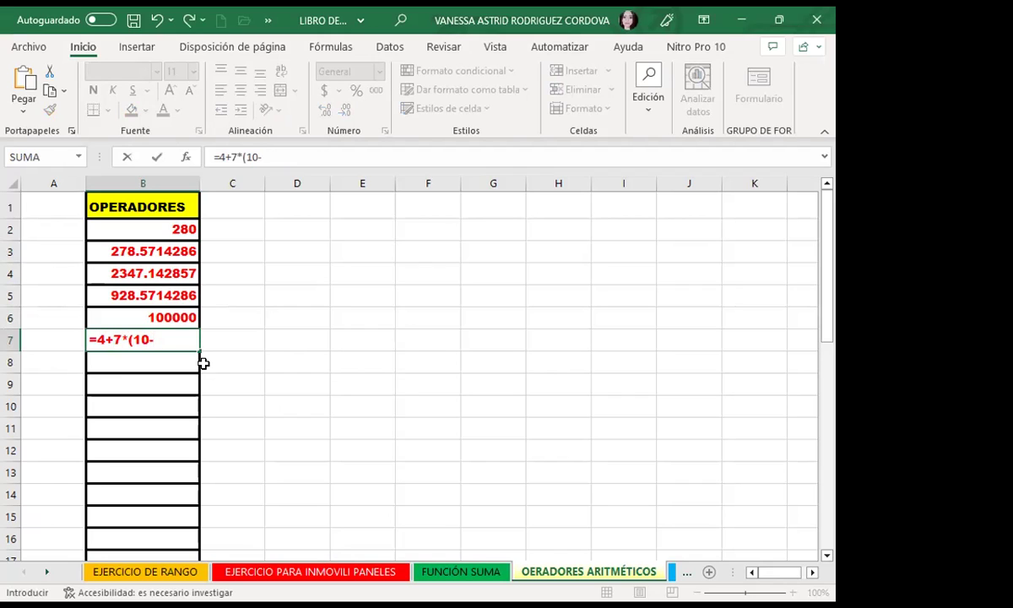
text((10-5)
text()))
key(Return)
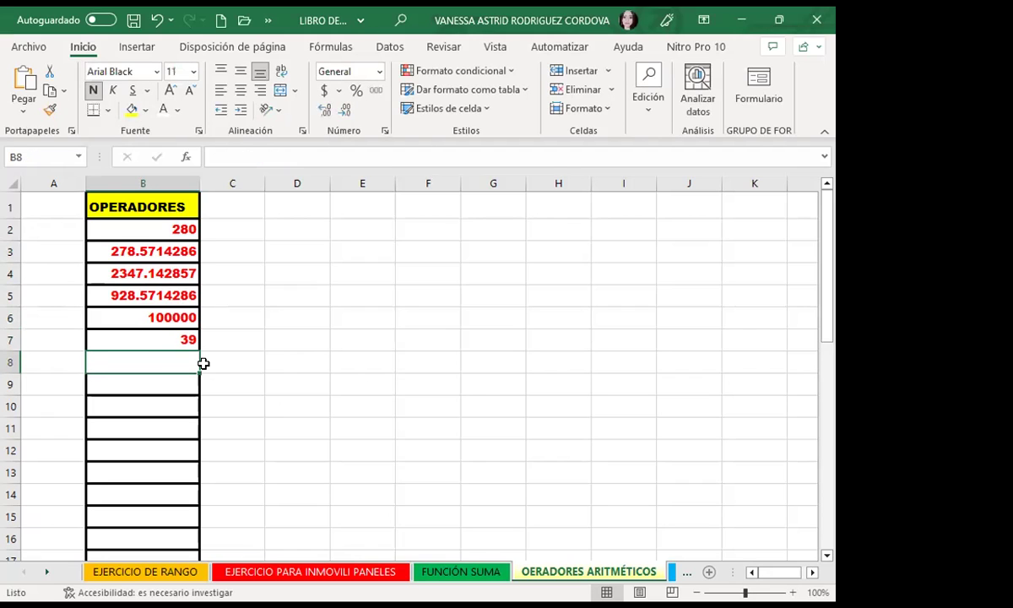
click(155, 334)
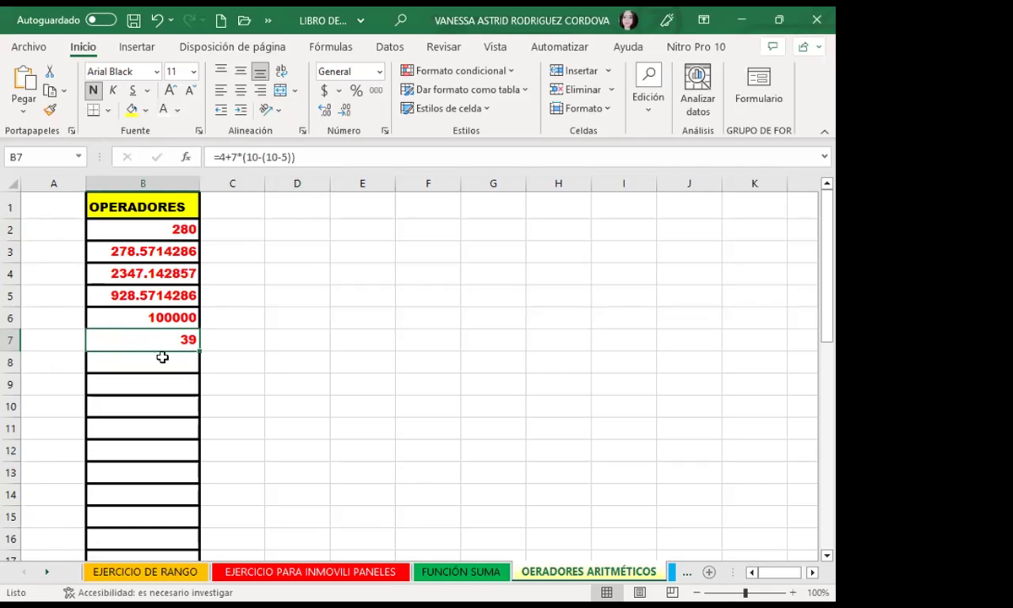
click(325, 47)
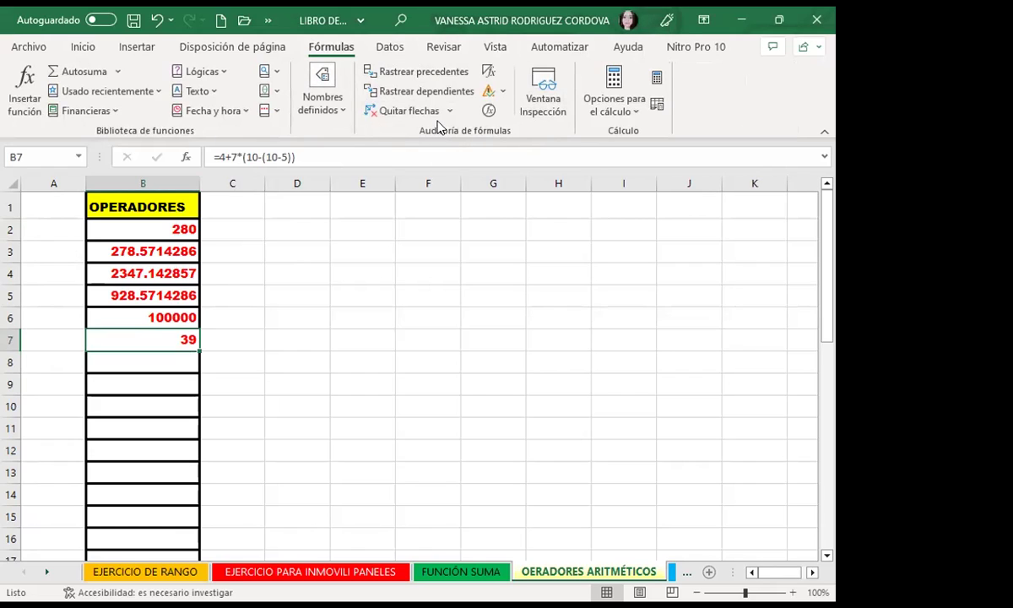
click(488, 112)
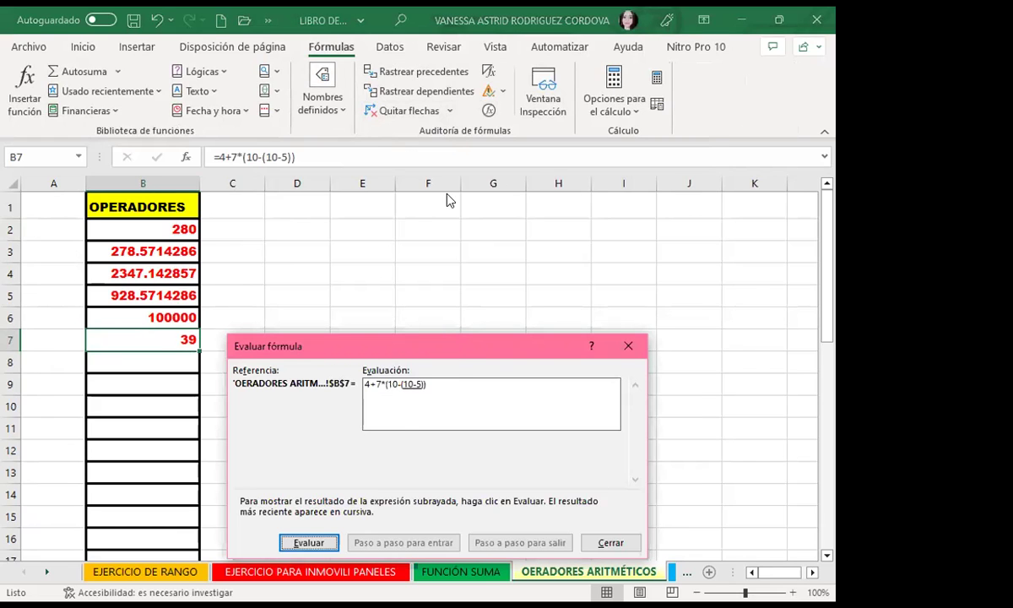
drag(396, 346, 402, 193)
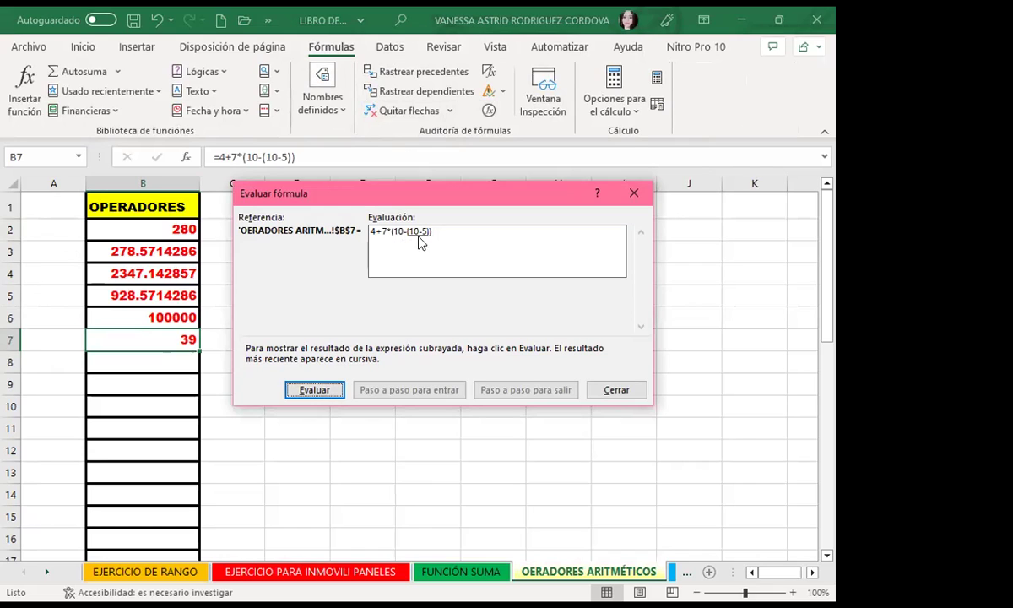
click(319, 394)
click(319, 393)
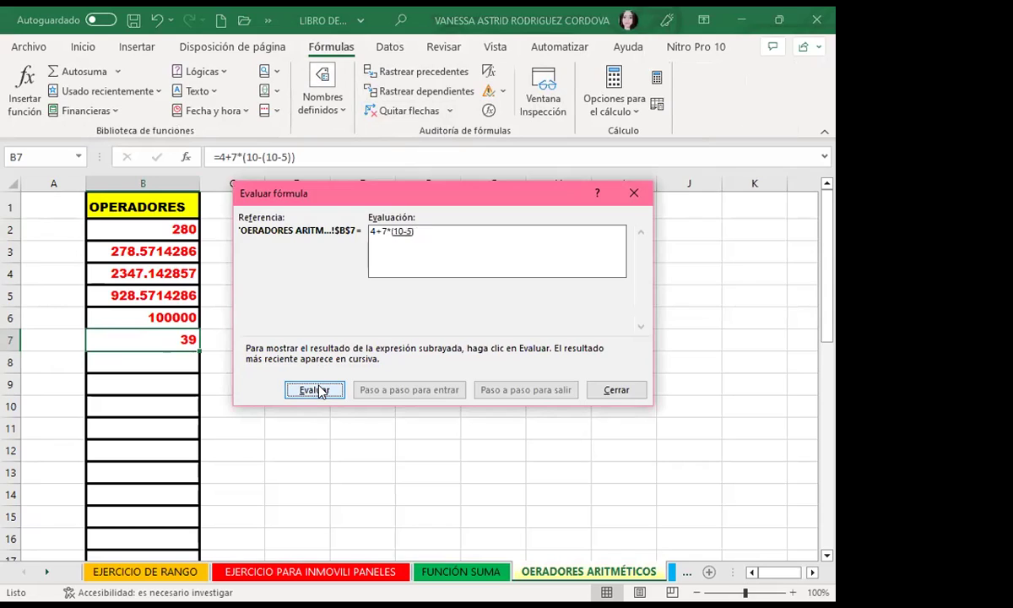
click(319, 394)
click(319, 391)
click(319, 392)
click(319, 392)
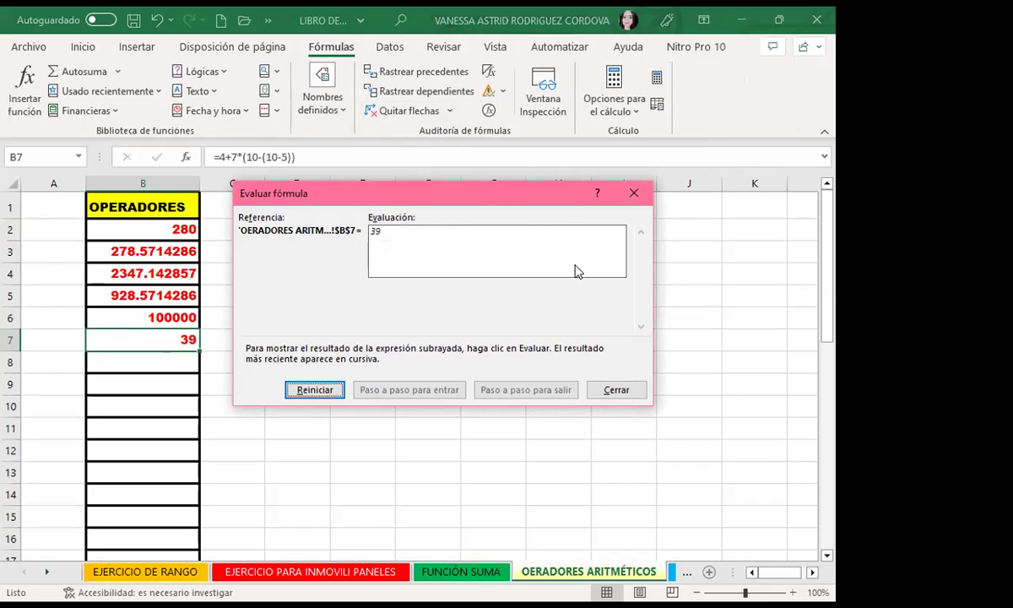
click(635, 193)
click(147, 275)
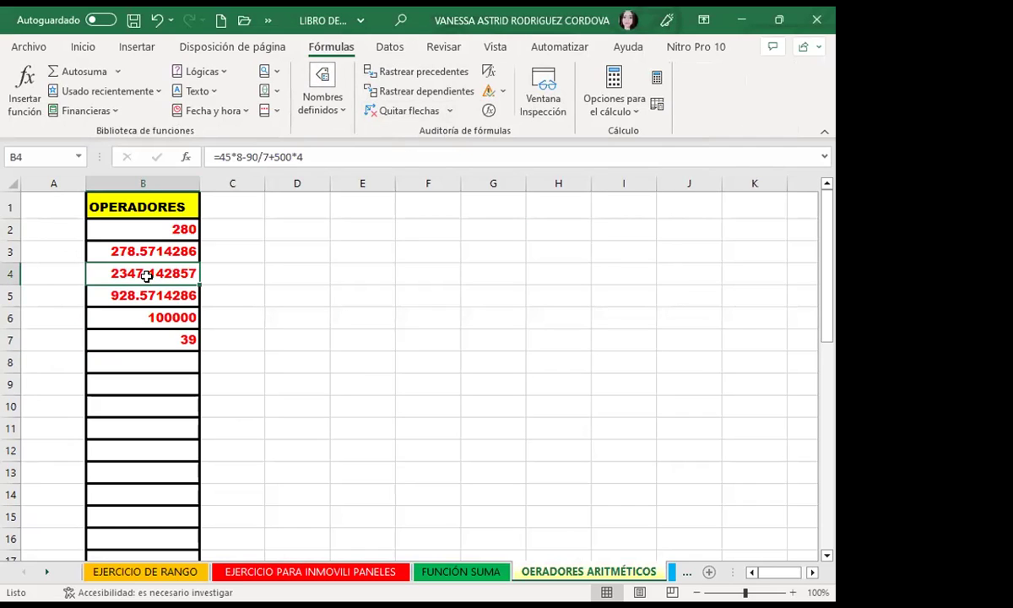
click(488, 112)
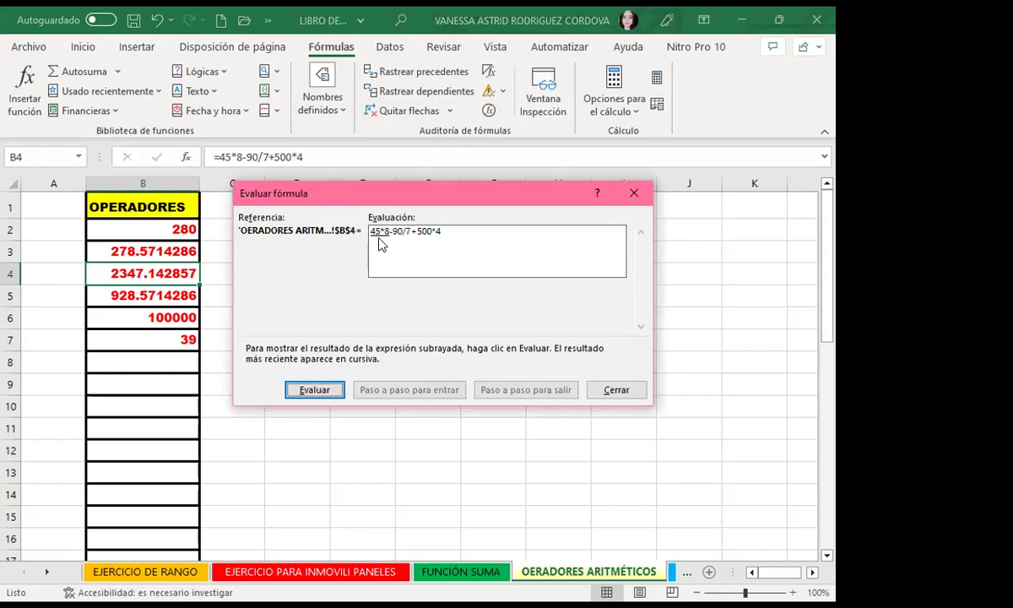
click(310, 391)
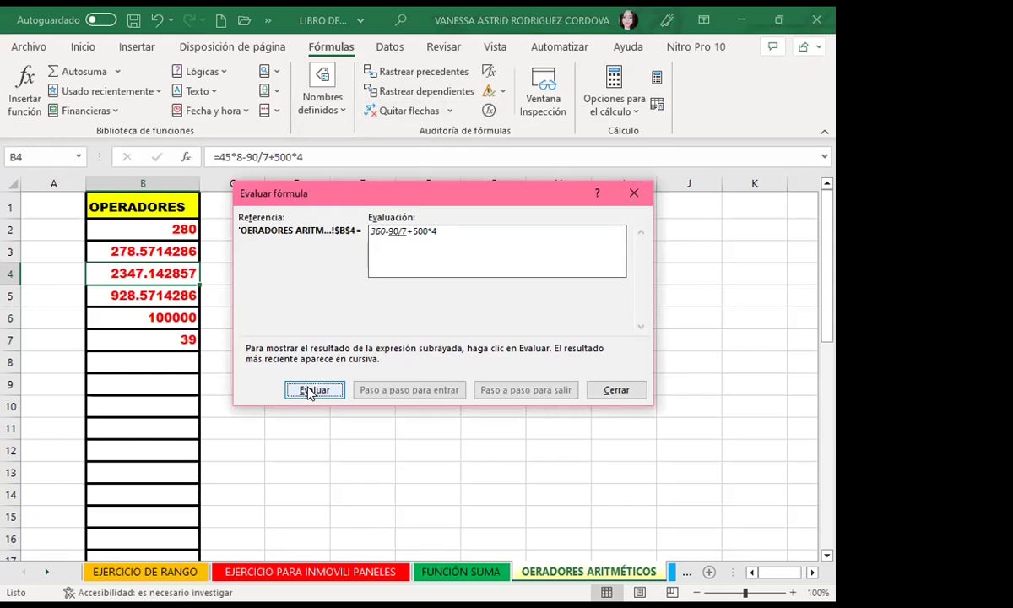
click(309, 391)
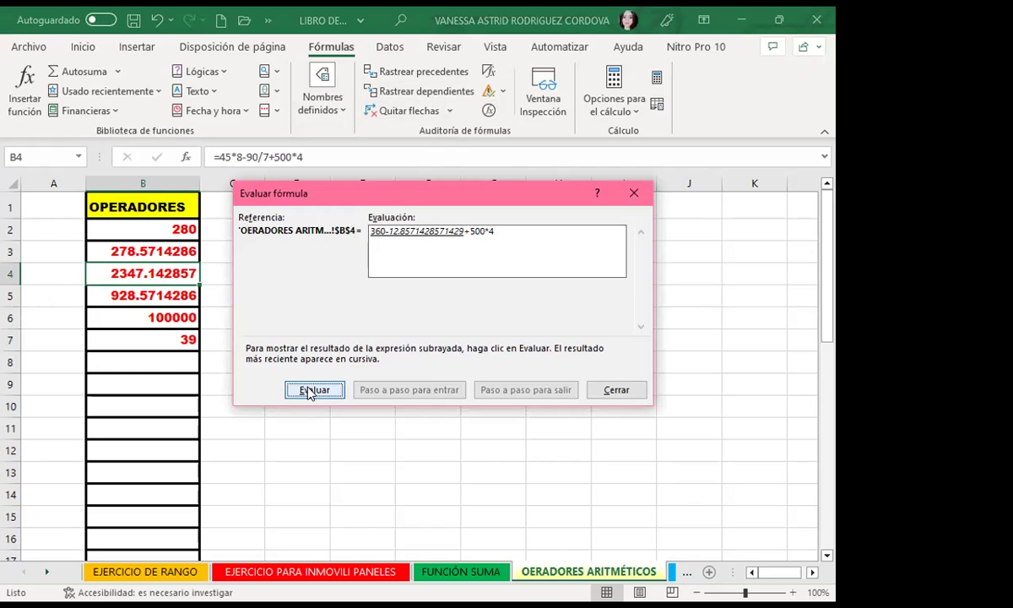
click(310, 391)
click(310, 391)
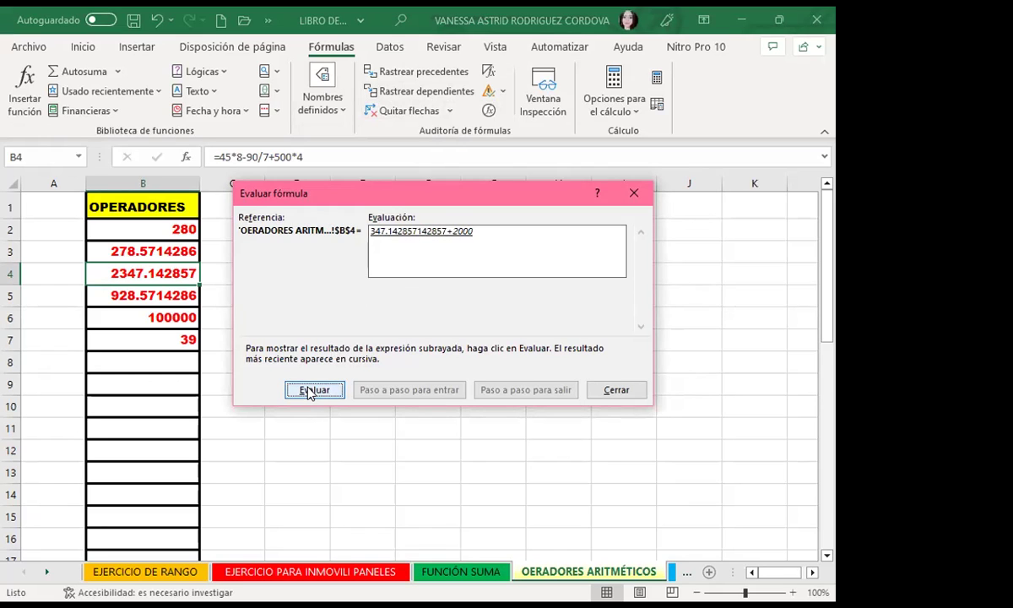
click(310, 391)
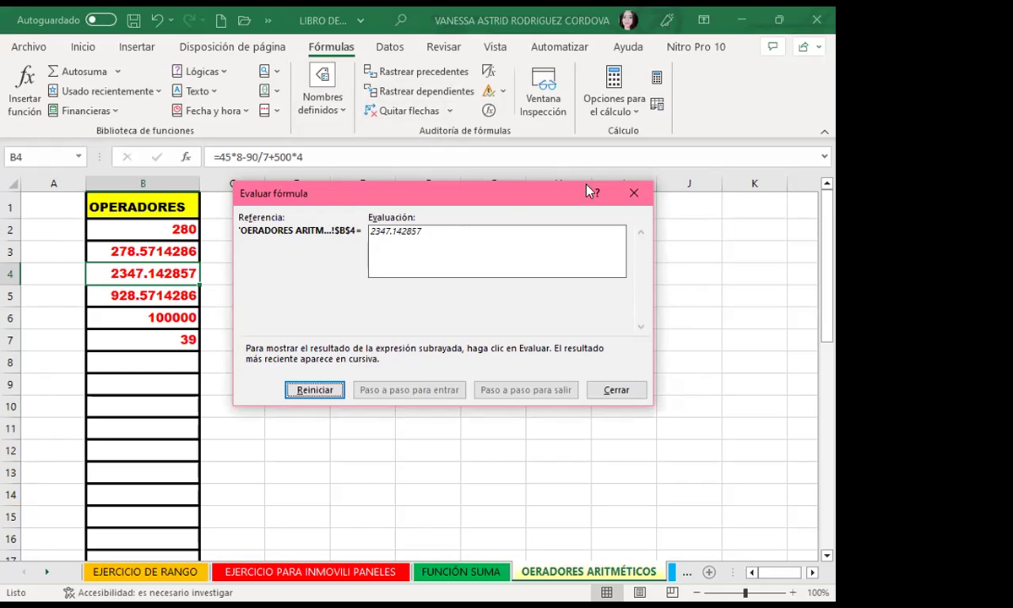
click(627, 192)
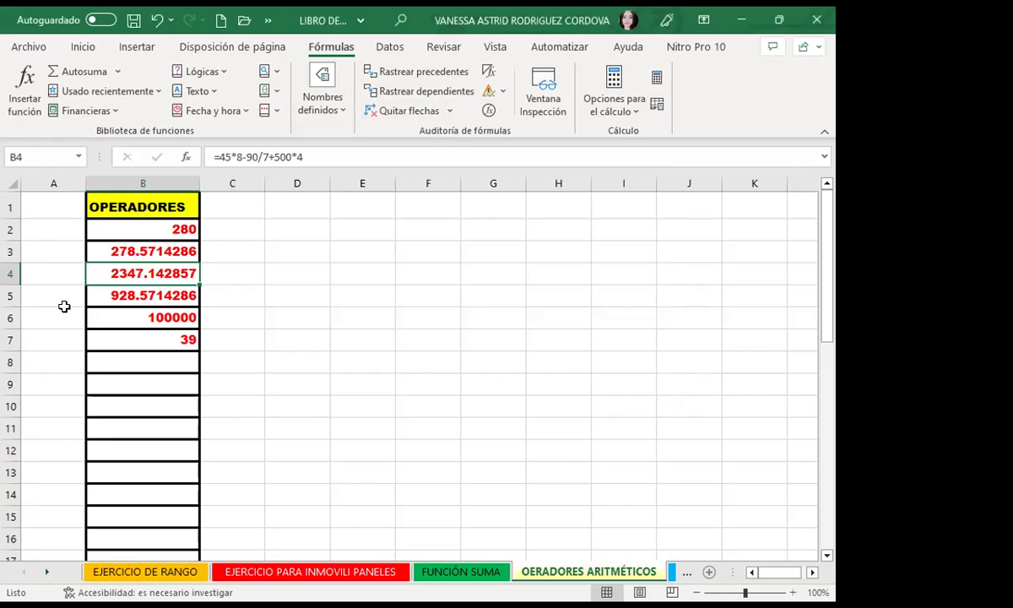
- Select B2:B7 to read the OPERADORES results' sum and count in the status bar
click(149, 253)
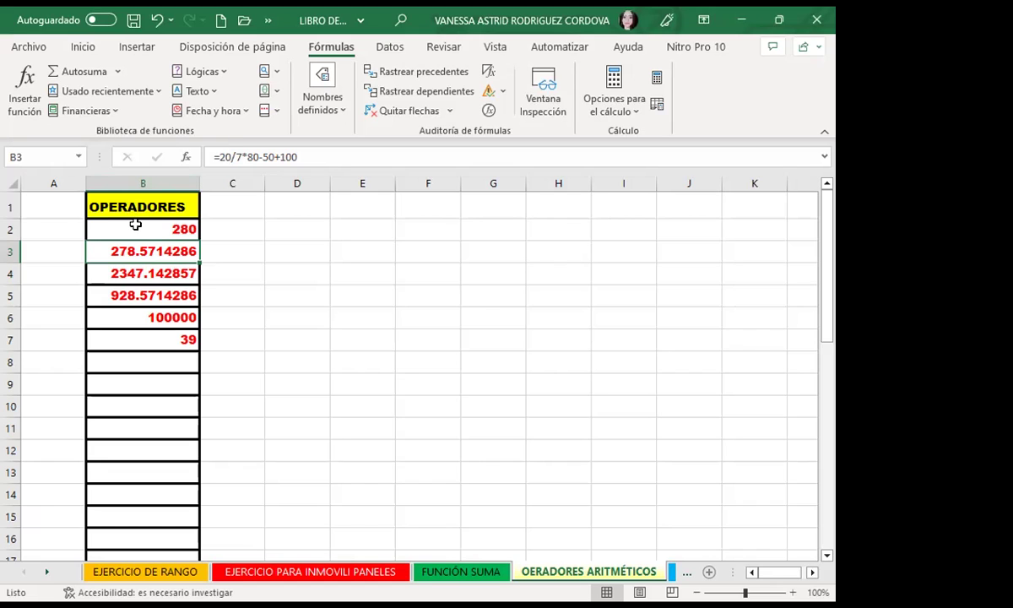
drag(150, 228, 166, 341)
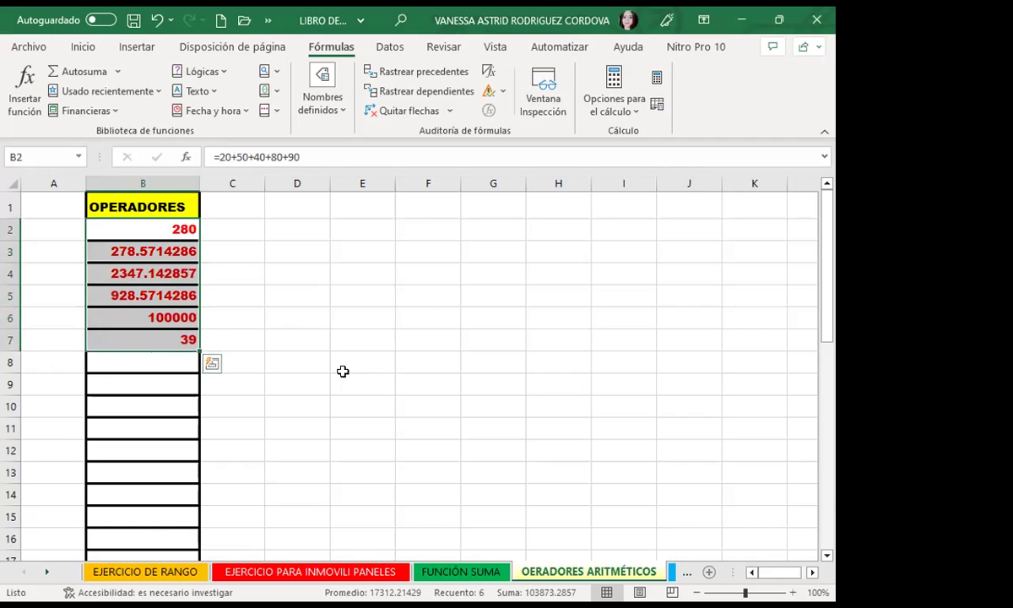
scroll(165, 306, down, 6)
scroll(203, 337, down, 1)
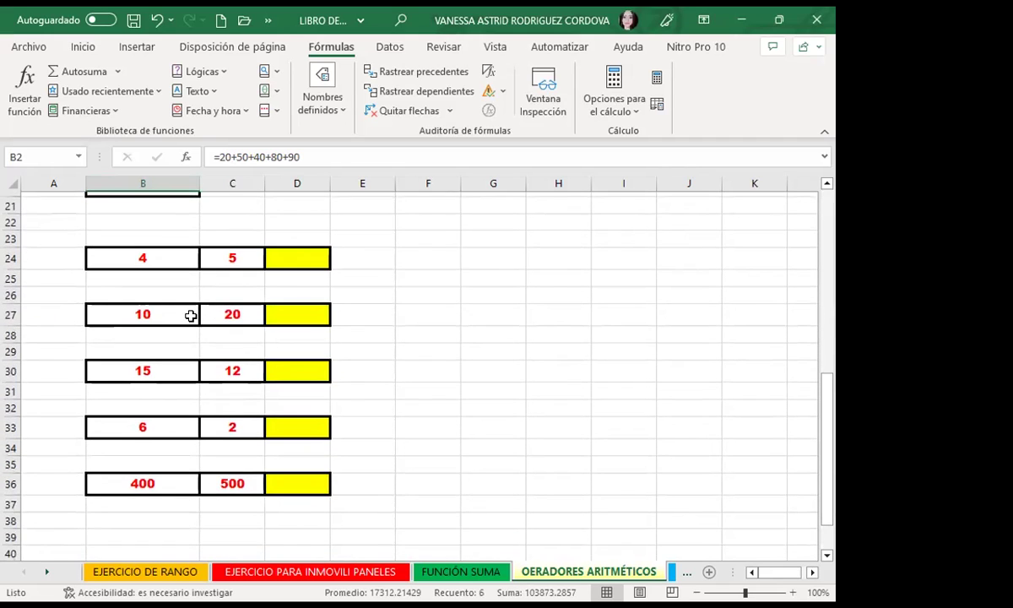
- Inspect the values 5 and 20 in C24 and C27 and the empty yellow cells D27 and D24
click(205, 260)
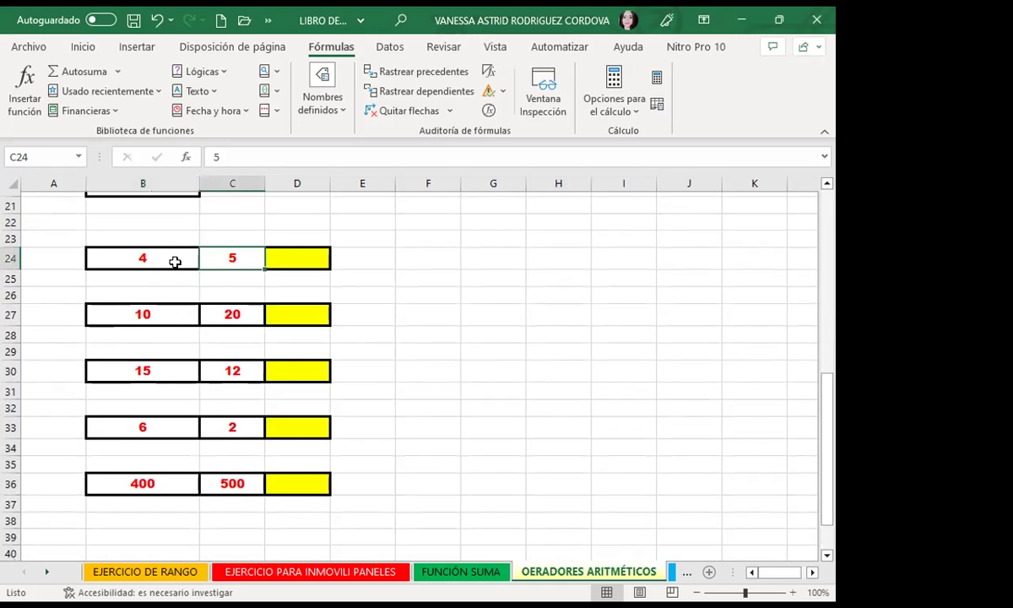
click(221, 316)
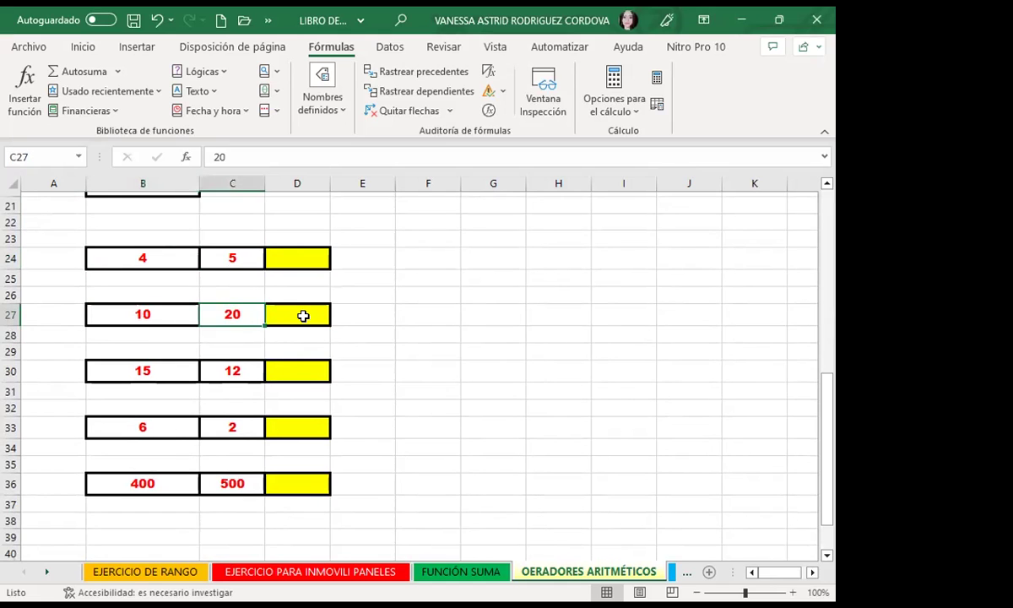
click(303, 314)
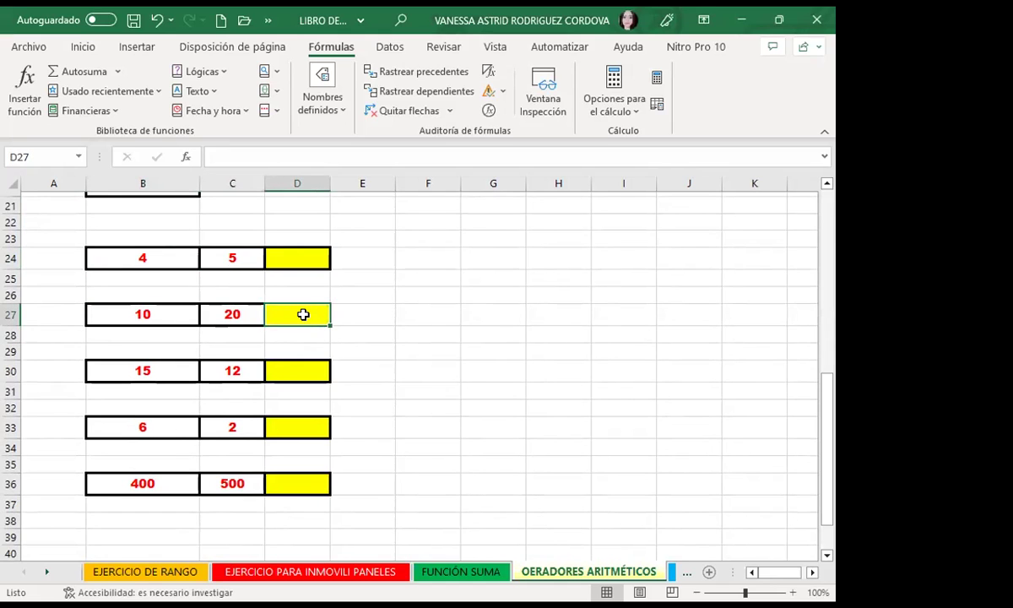
click(291, 251)
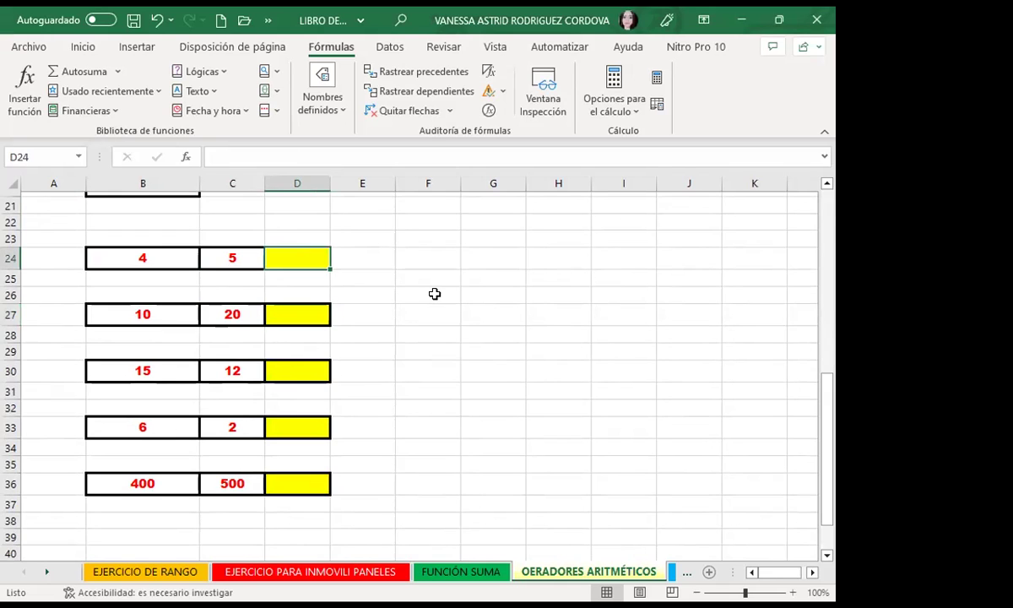
- Look back at the OPERADORES column results, including B6's formula =10^5
scroll(364, 334, up, 6)
scroll(249, 340, up, 1)
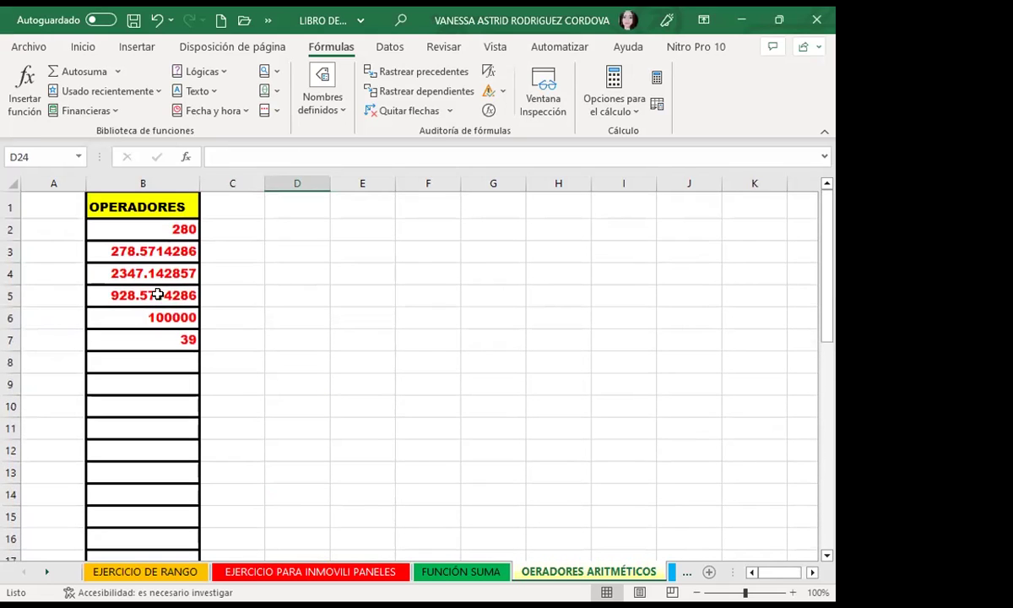
click(149, 275)
click(156, 318)
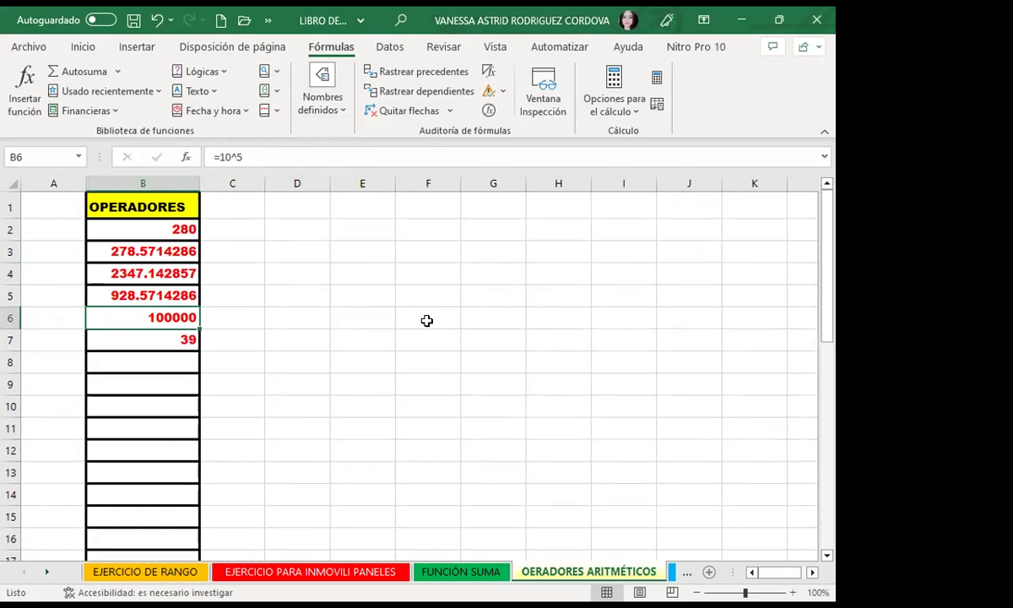
scroll(430, 322, down, 4)
scroll(420, 341, down, 2)
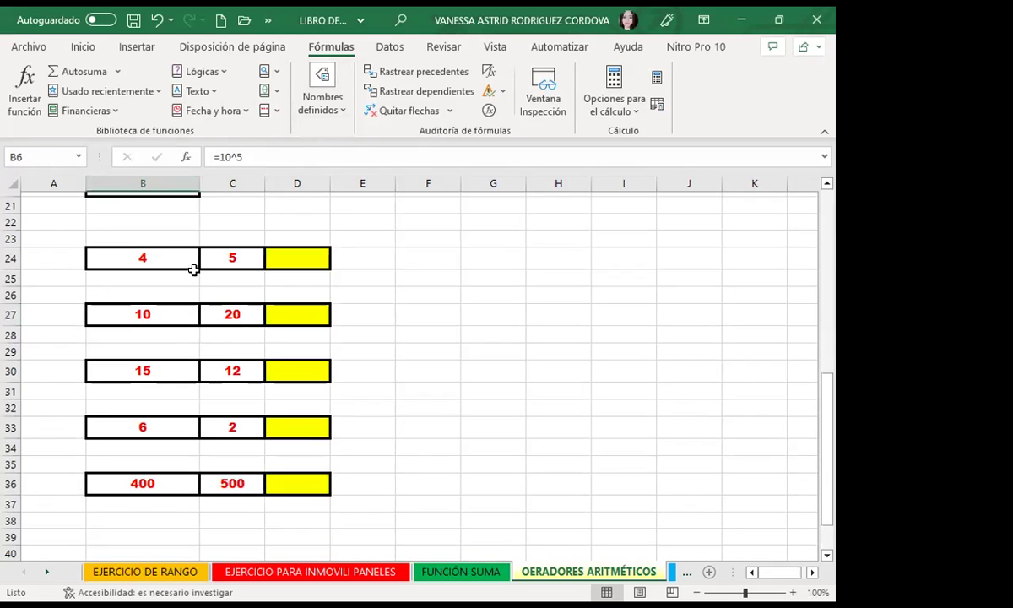
- Check the five number pairs in B24:C36, from 4 and 5 to 400 and 500, ending on D24
click(171, 256)
click(209, 260)
click(167, 312)
click(212, 314)
click(167, 370)
click(211, 371)
click(165, 427)
click(212, 422)
click(169, 483)
click(220, 488)
click(315, 258)
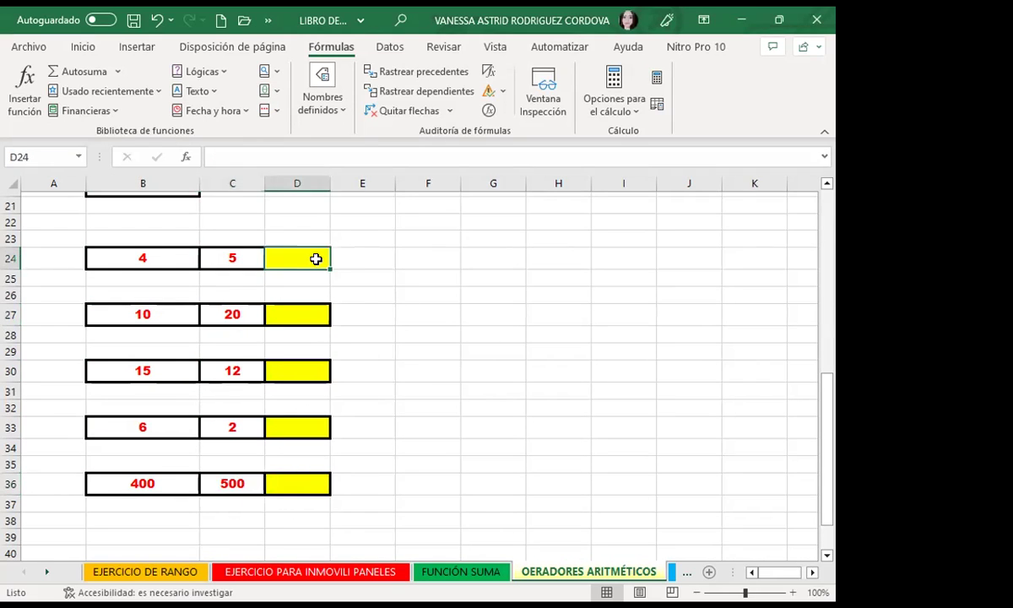
- Enter =B24+C24 in D24 (9) and =B27*C27 in D27 (200)
text(=)
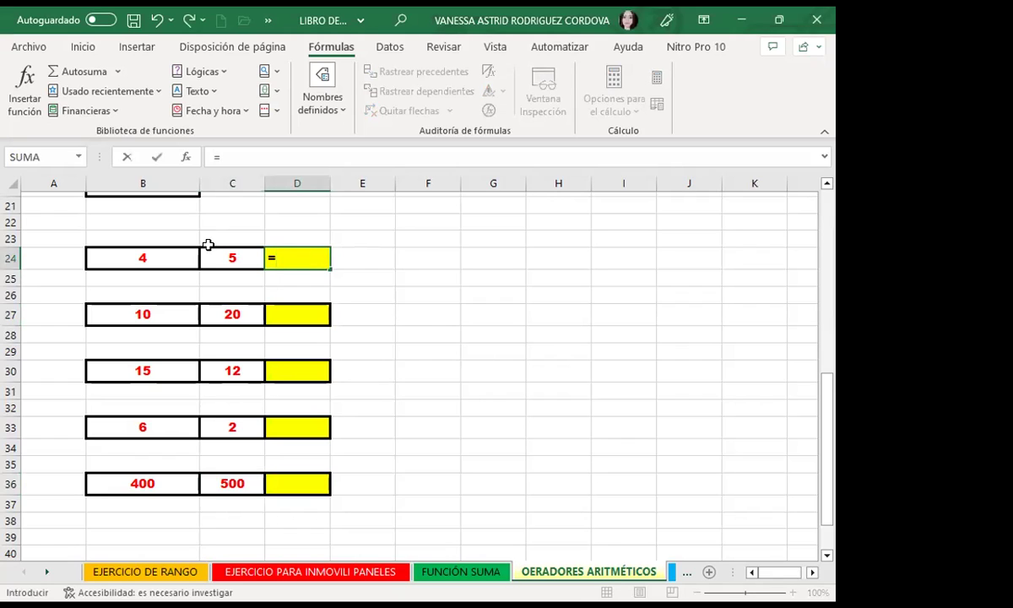
click(176, 256)
text(+)
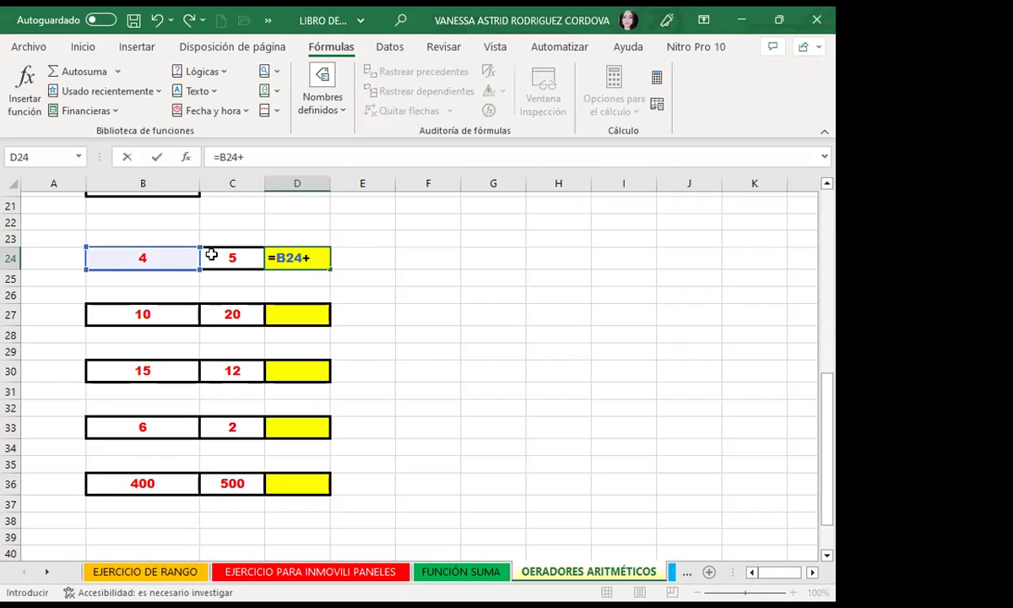
click(226, 255)
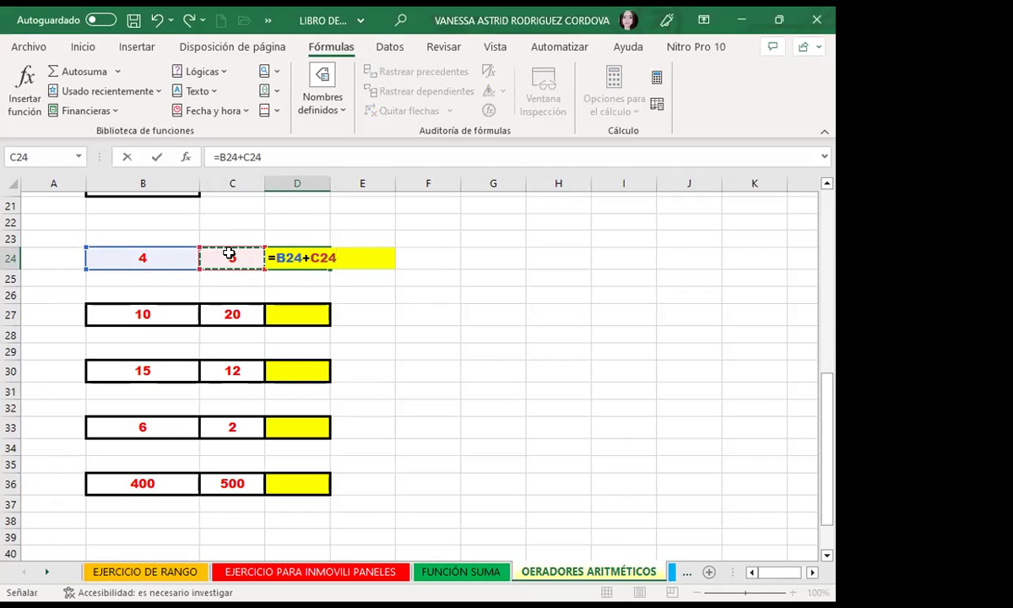
key(Return)
click(325, 316)
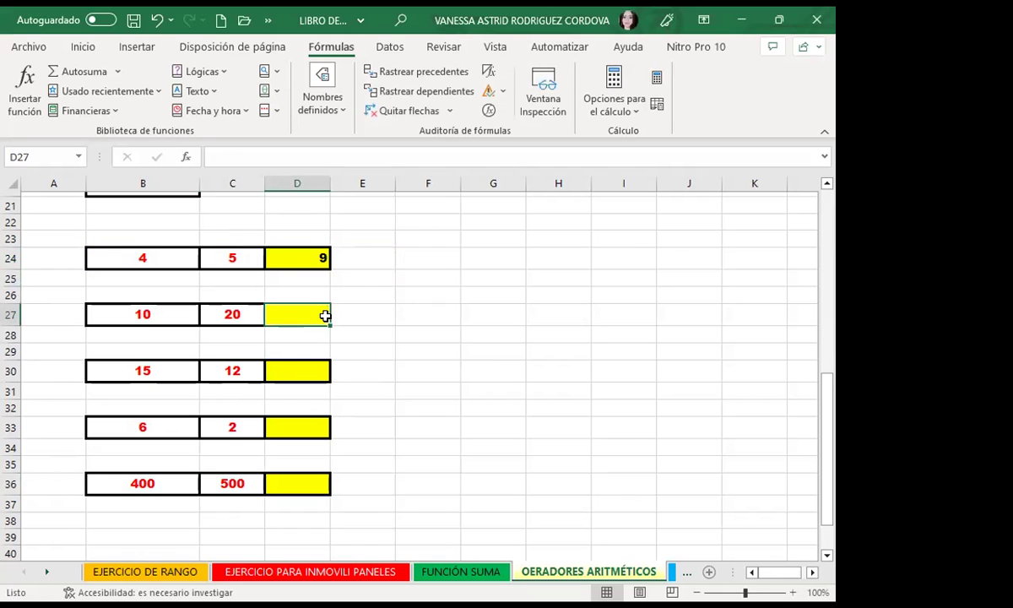
text(=)
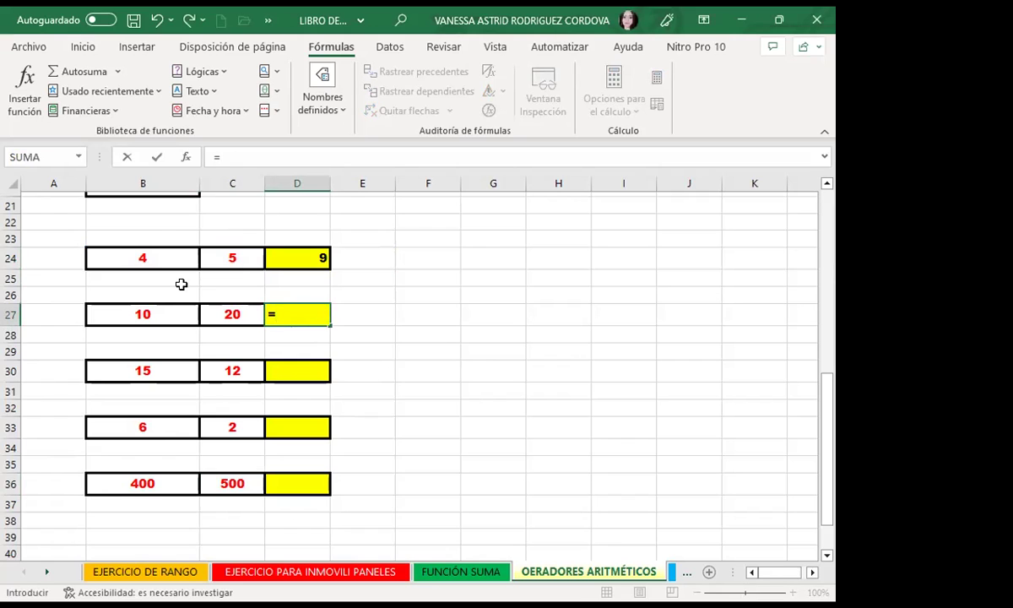
click(156, 314)
text(*)
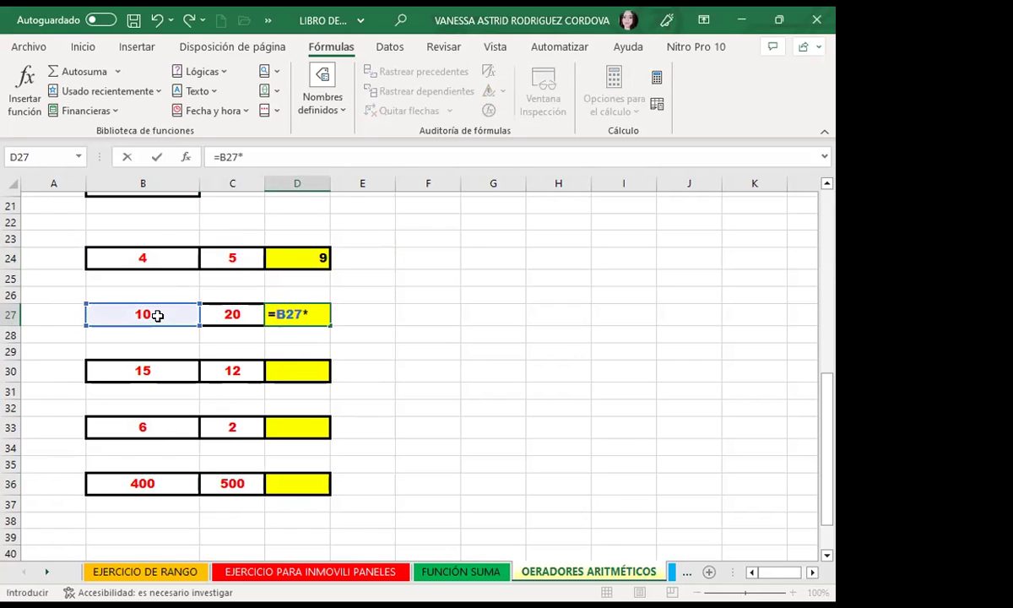
click(231, 314)
key(Return)
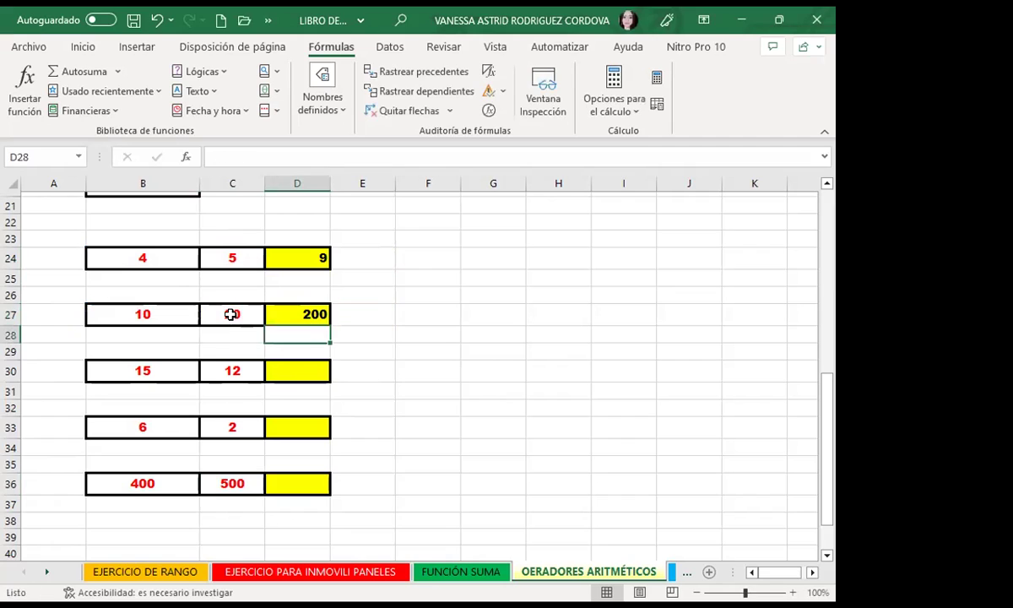
- Enter =B30-C30 in D30 (3) and =B33^C33 in D33 (36)
click(311, 372)
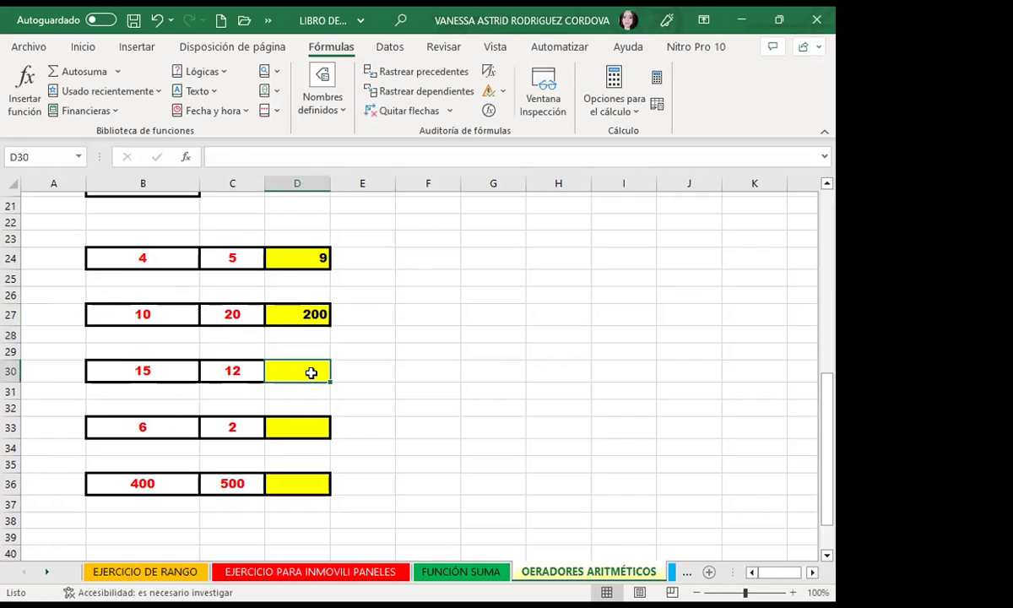
text(=)
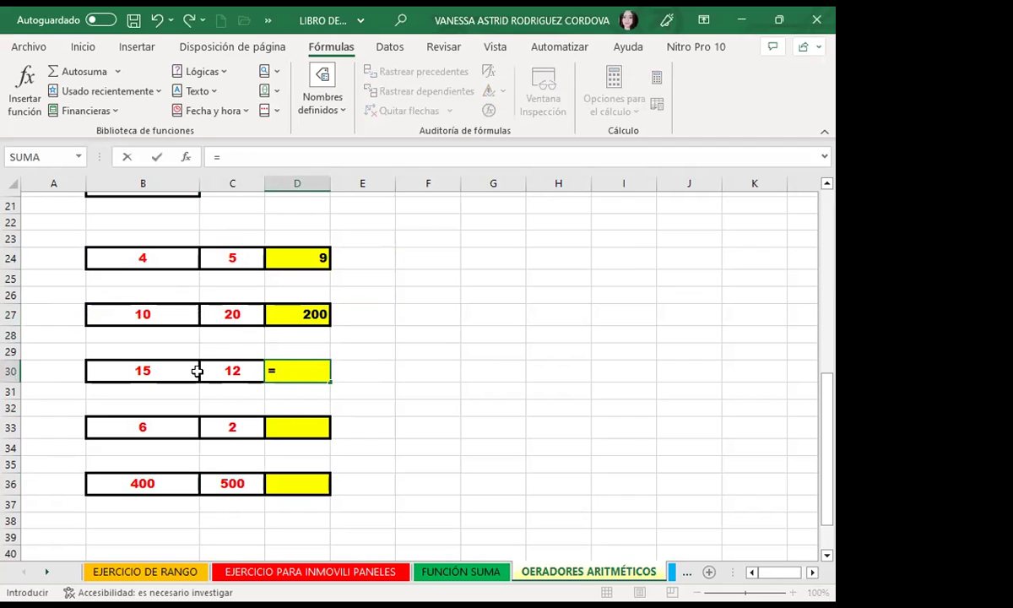
click(169, 365)
text(-)
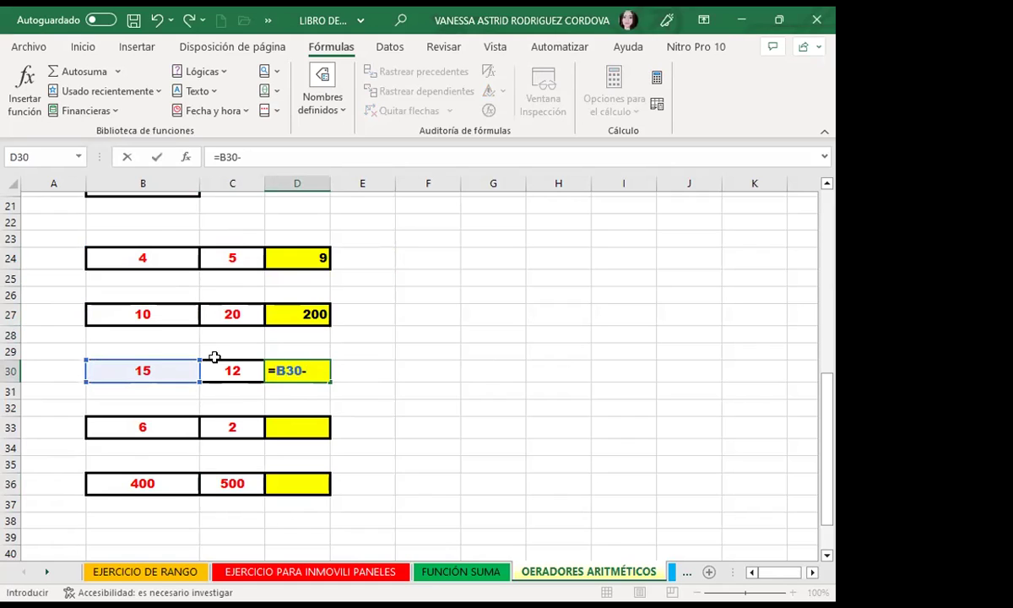
click(218, 361)
key(Return)
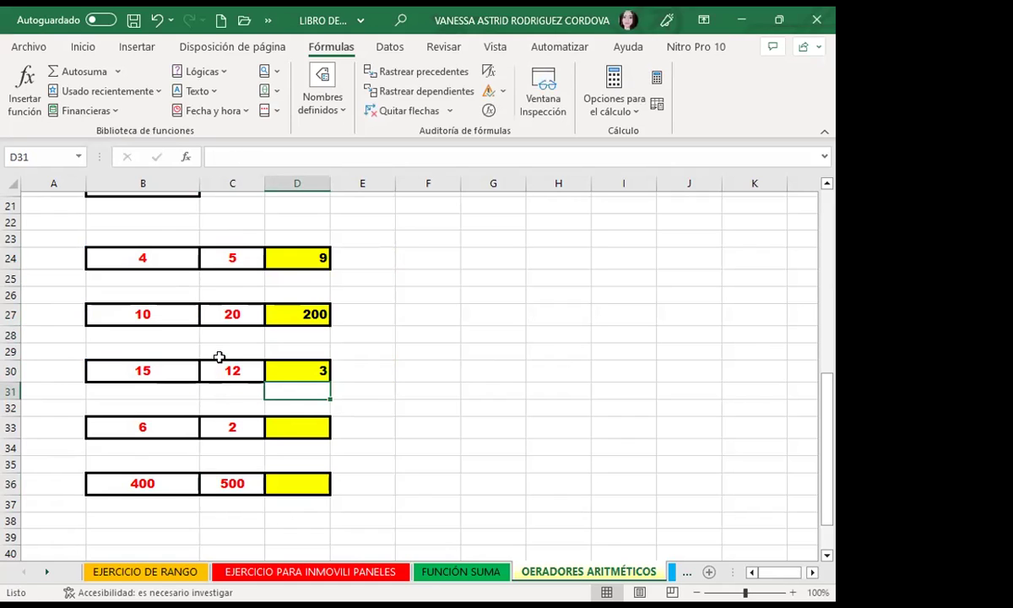
click(297, 365)
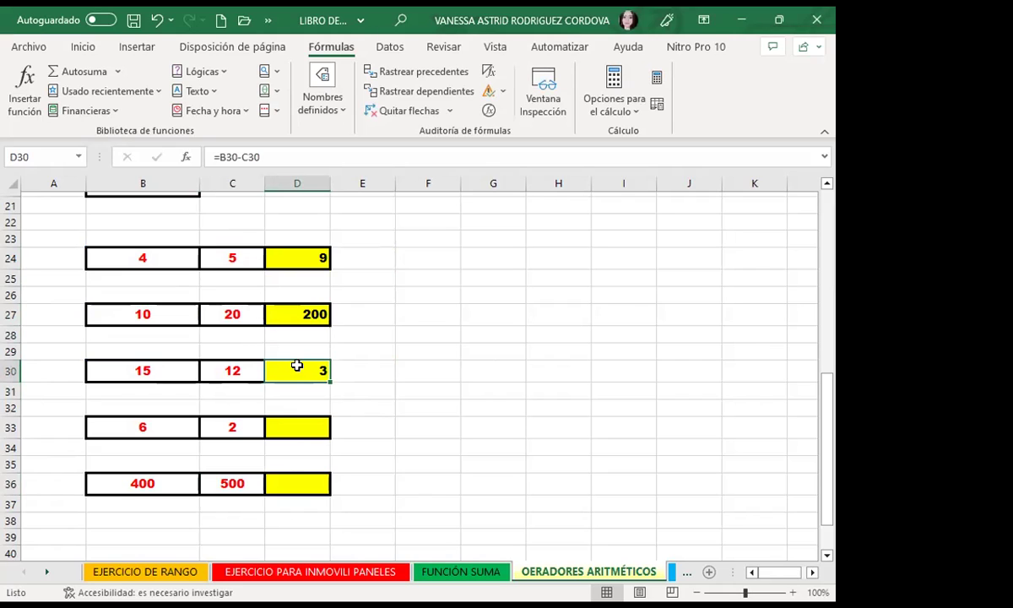
click(295, 428)
text(=)
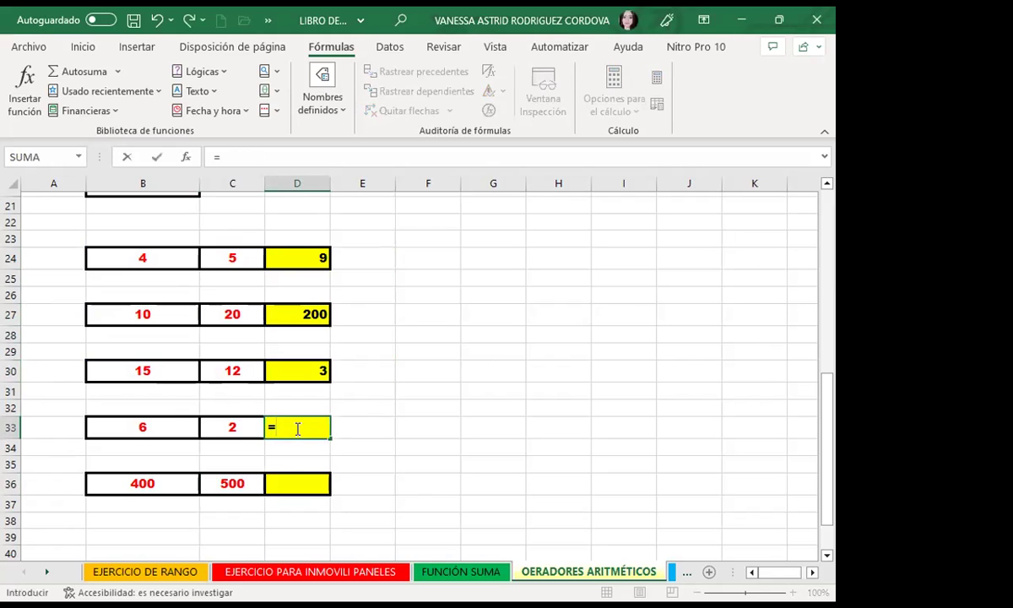
click(164, 422)
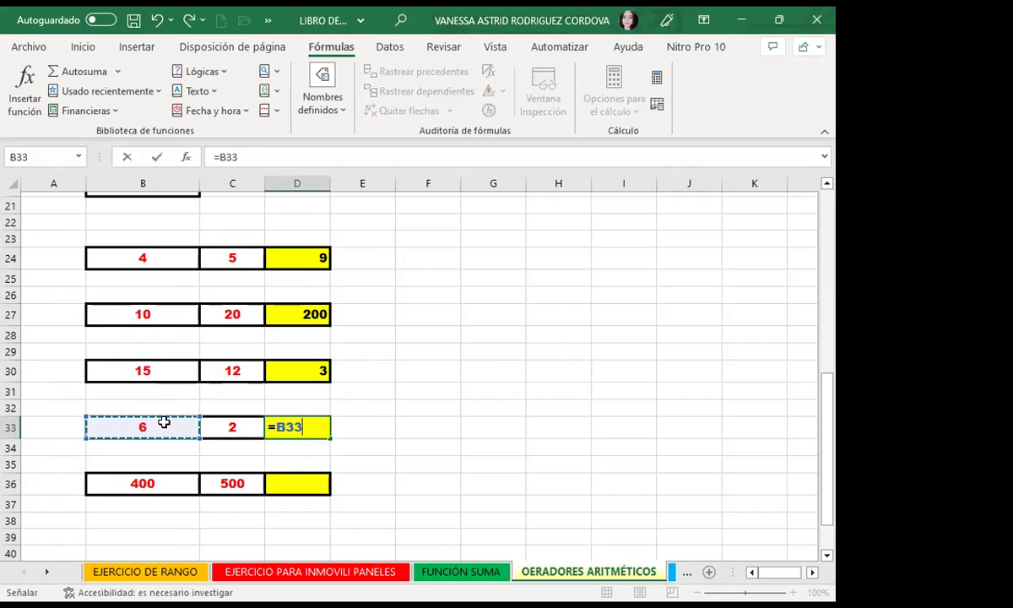
text(^)
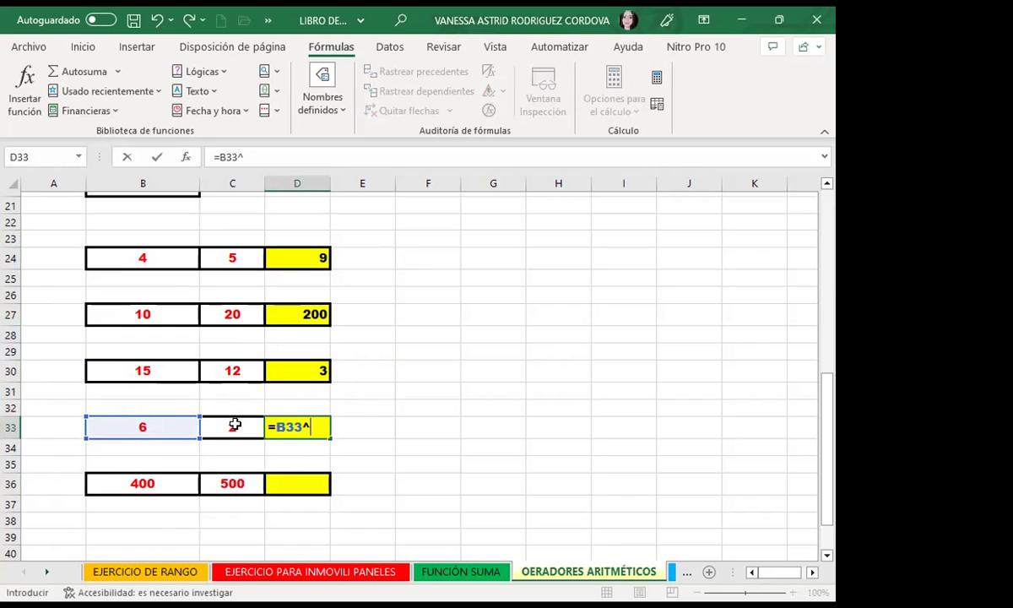
click(235, 425)
key(Return)
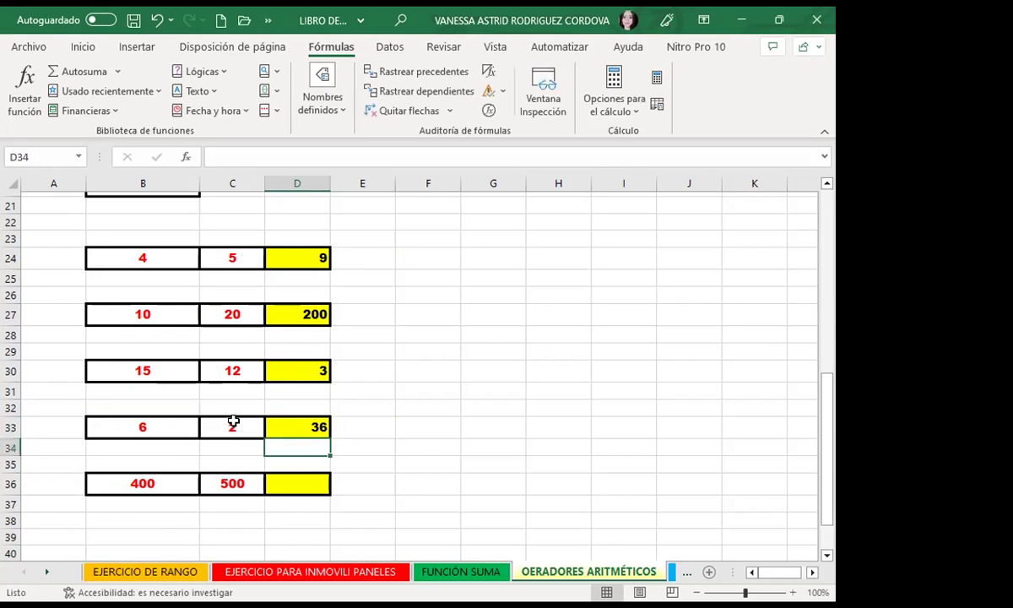
- Review the result formulas in D24, D27, D30 and D33, ending on the empty cell D36
click(297, 253)
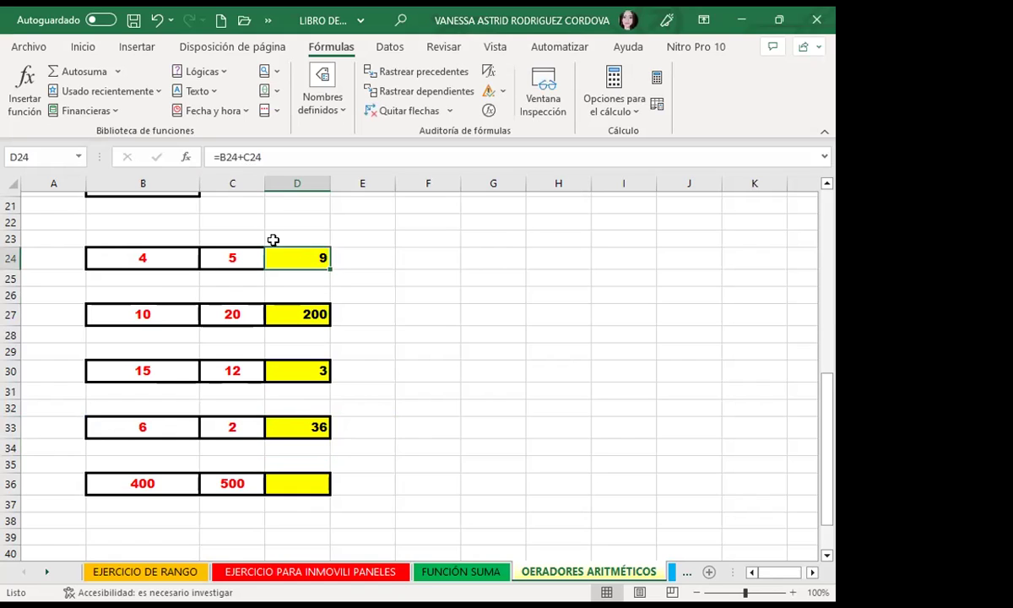
click(282, 314)
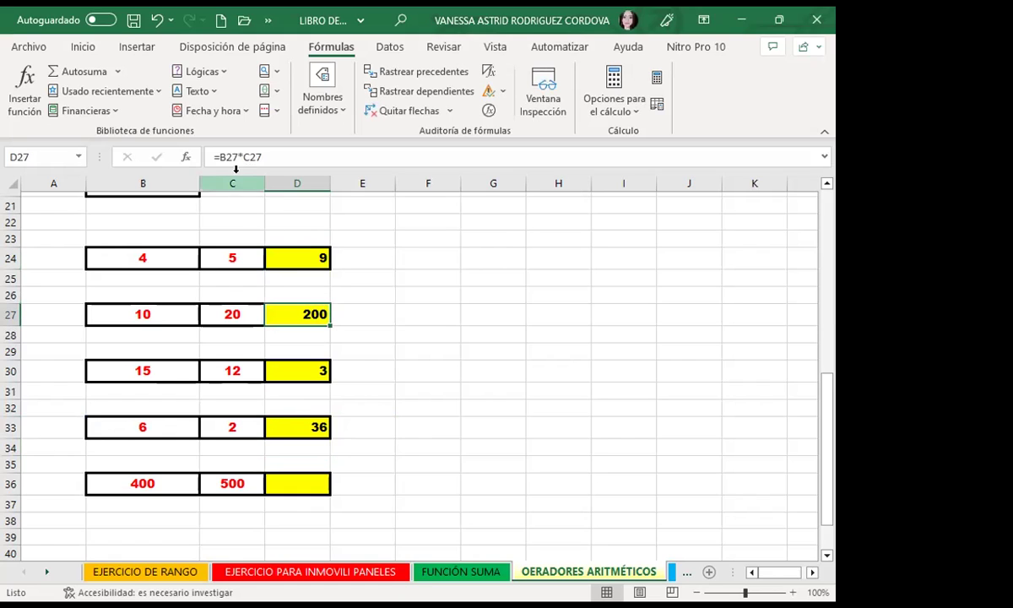
click(296, 369)
click(291, 422)
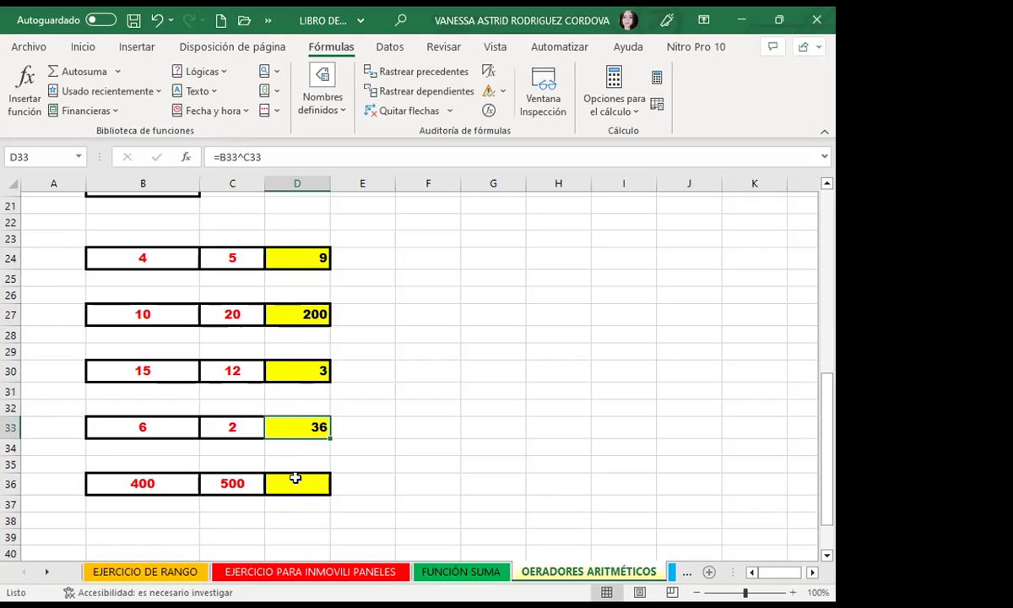
click(279, 368)
click(289, 309)
click(289, 257)
click(293, 485)
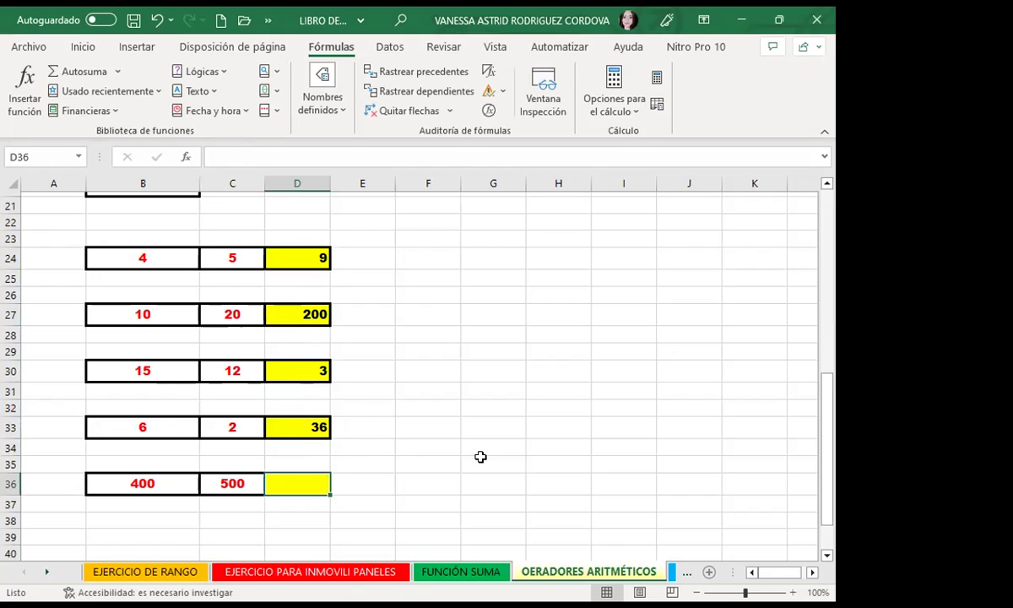
- Enter =B36+C36 in D36, which first displays as 90000%
text(=)
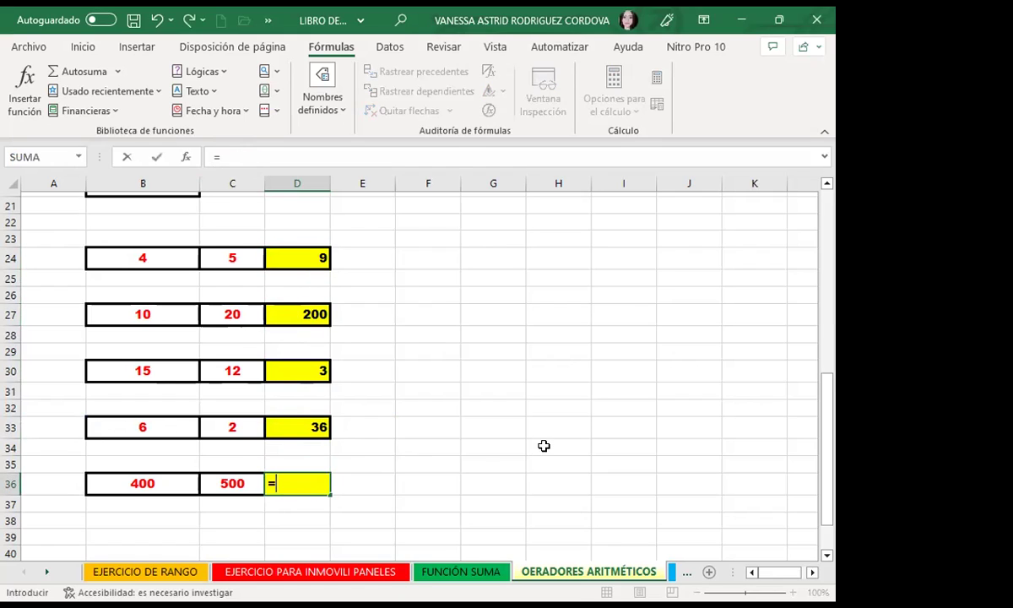
click(165, 488)
text(+)
click(224, 482)
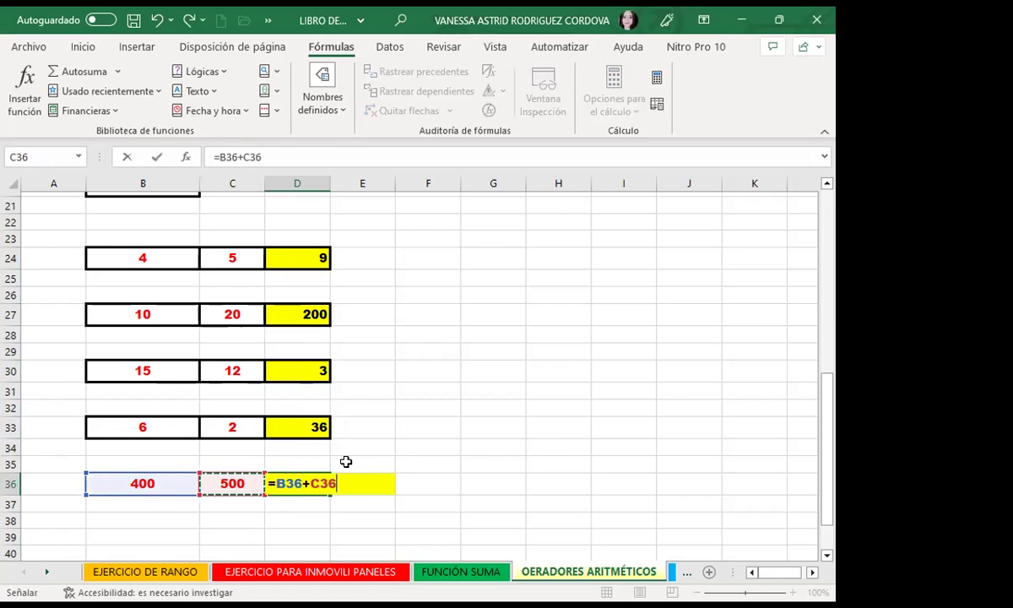
key(Return)
click(291, 481)
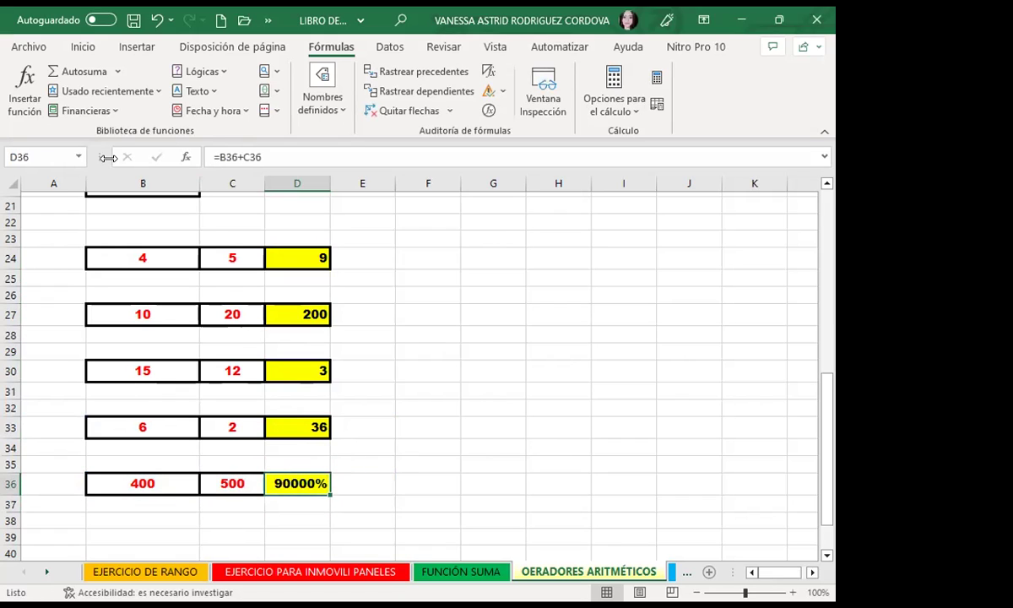
- Copy D33's number format onto D36 with Copiar formato so it shows 900
click(321, 424)
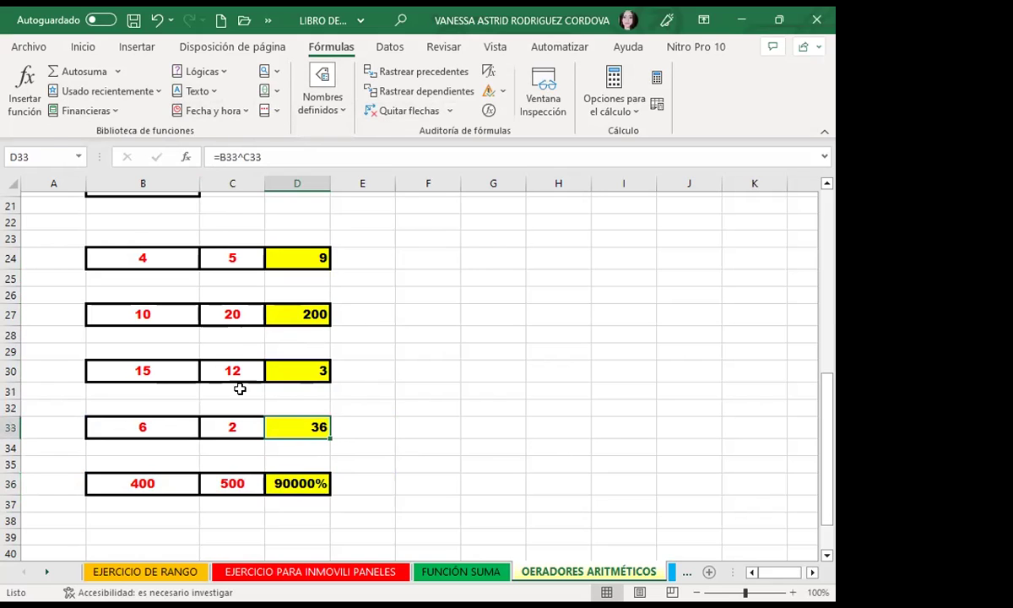
click(82, 47)
click(51, 110)
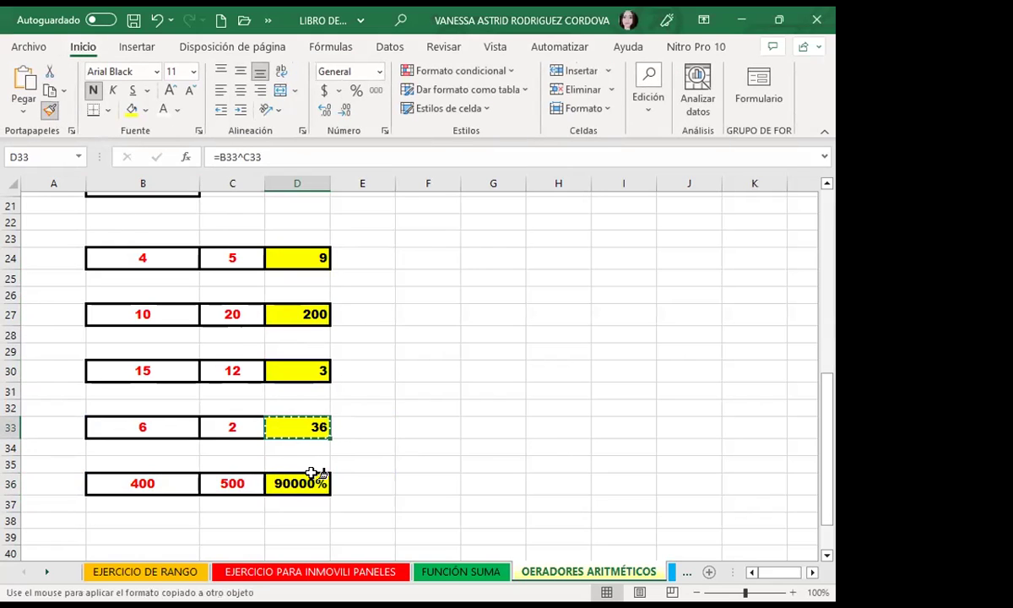
click(312, 480)
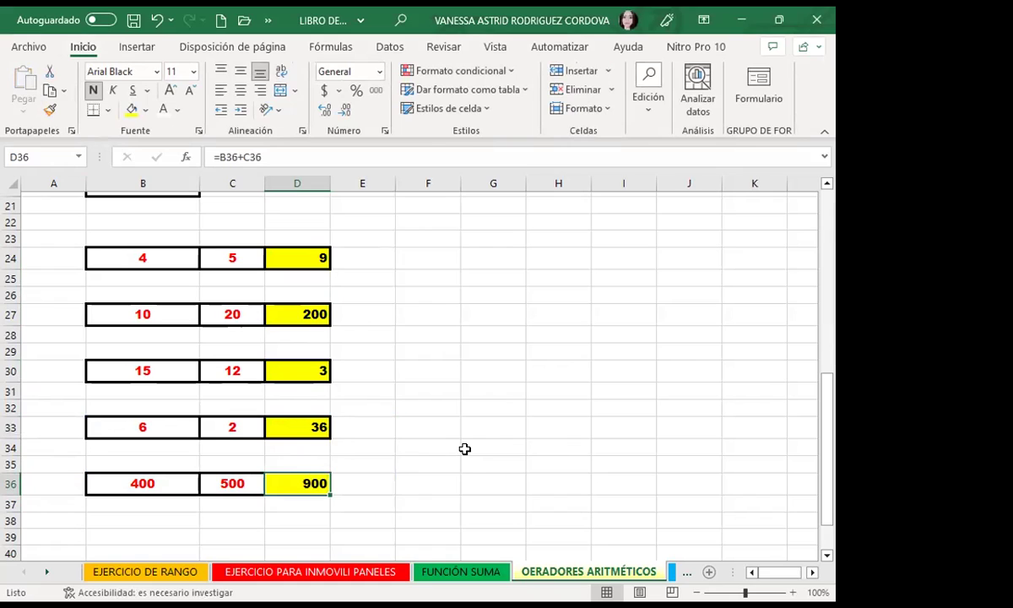
click(430, 424)
click(290, 473)
- Scroll down to the SUMA row (400, 500, 200, 400, 100) and select the empty yellow cell G42
scroll(405, 380, up, 5)
scroll(355, 384, up, 2)
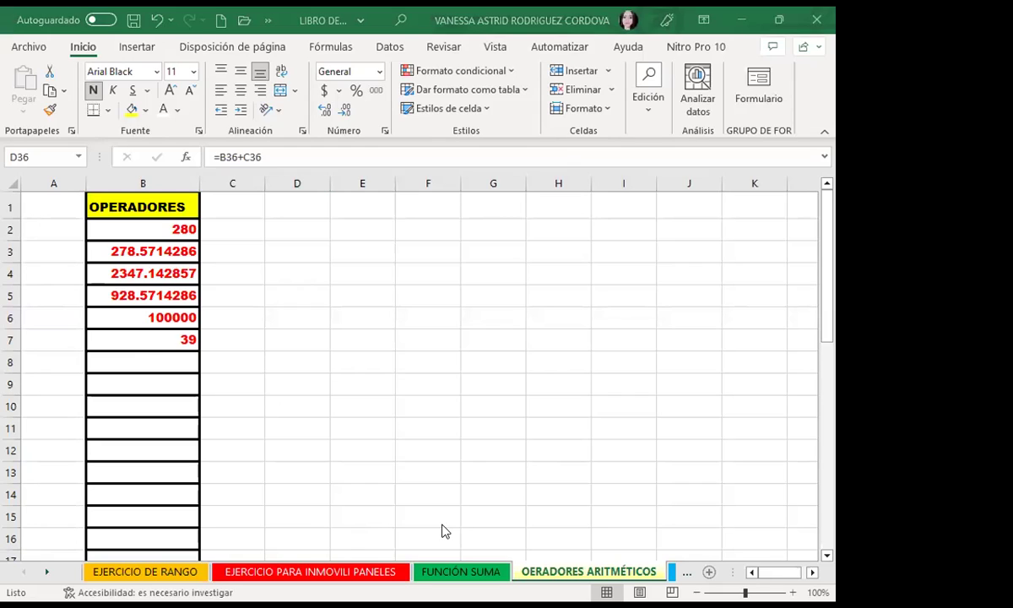
scroll(444, 531, down, 2)
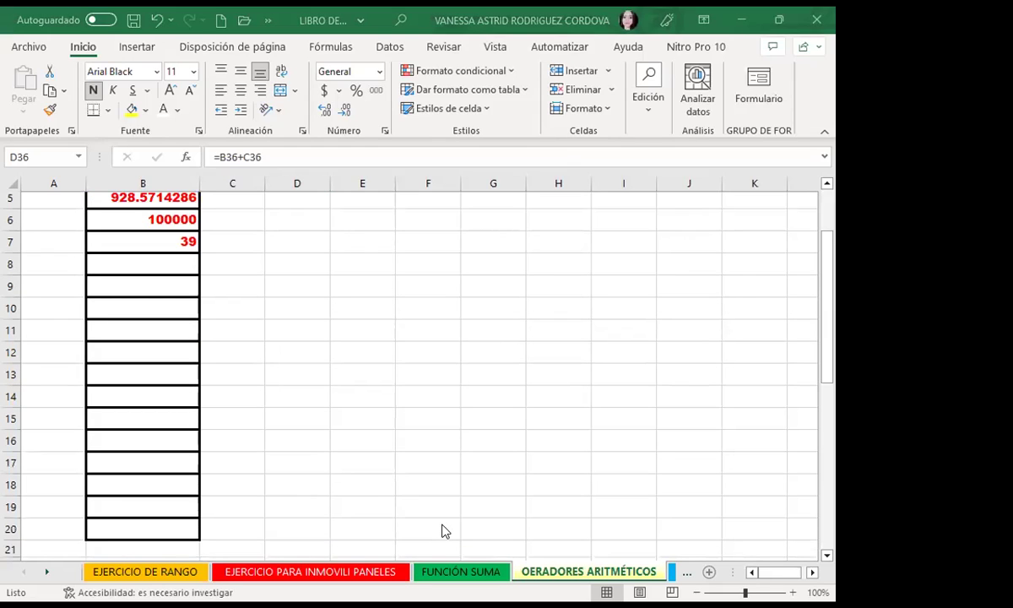
scroll(374, 420, down, 10)
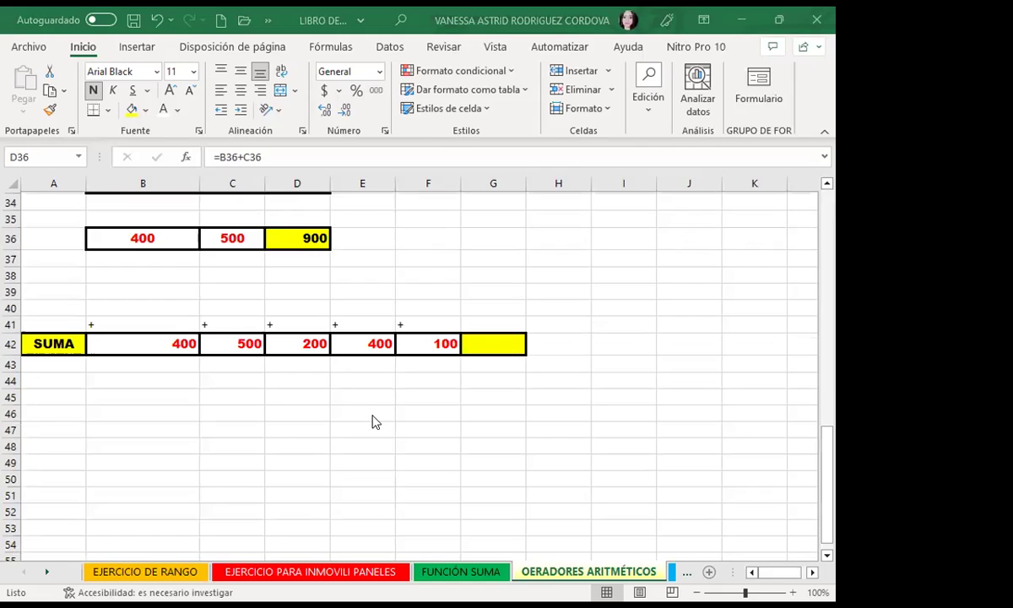
click(494, 337)
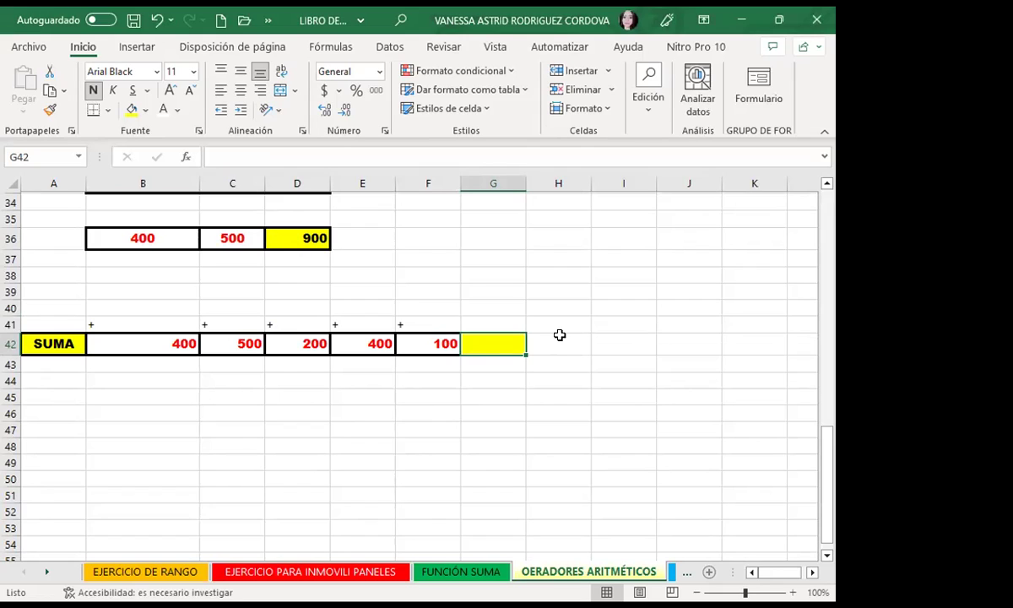
- Enter =B42+C42+D42+E42+F42 in G42 so the SUMA row totals 1600
text(=)
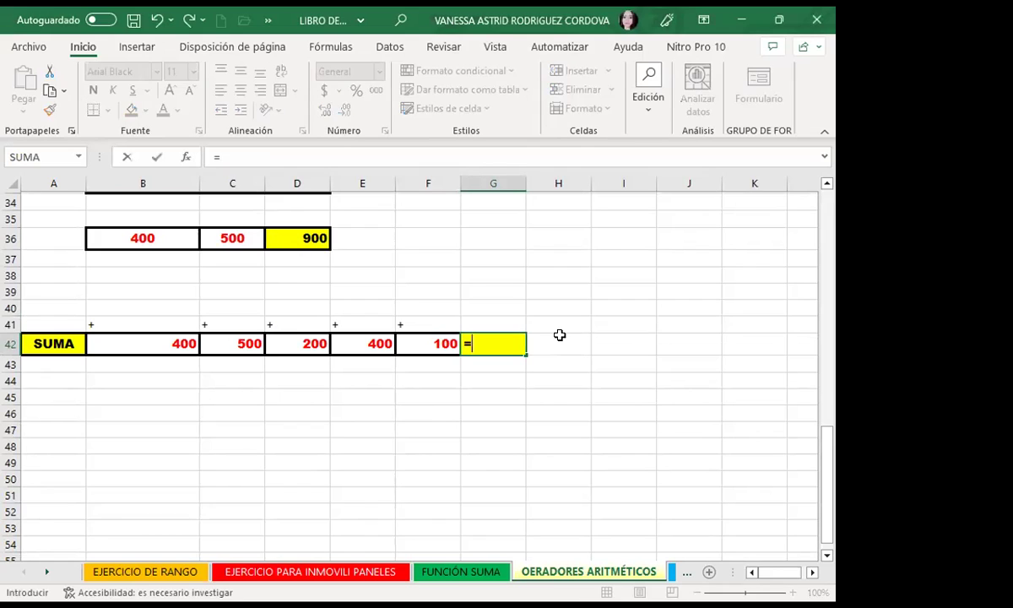
click(179, 344)
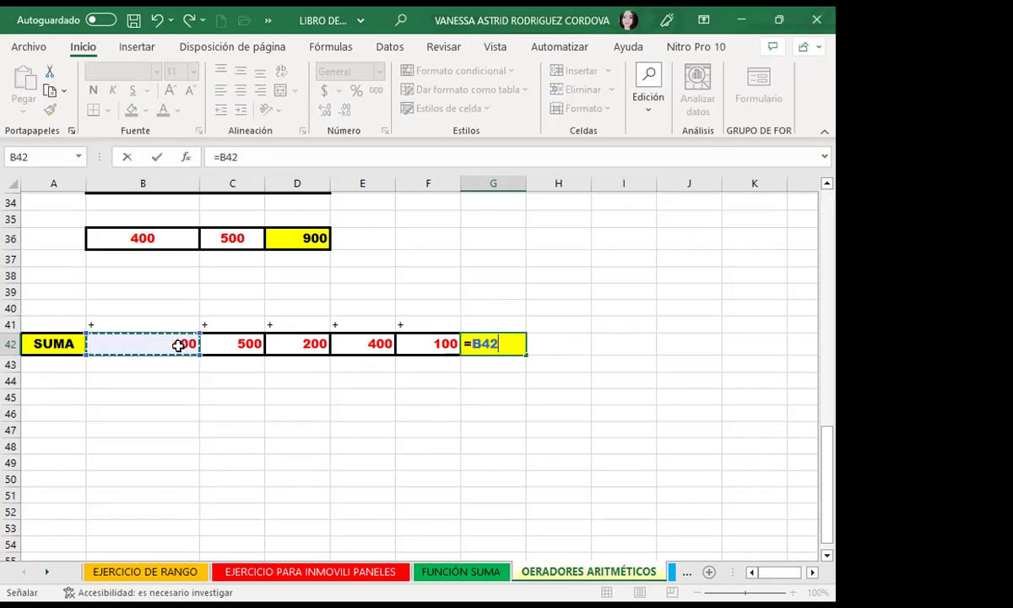
text(+)
click(239, 343)
text(+)
click(289, 345)
text(+)
click(361, 344)
text(+)
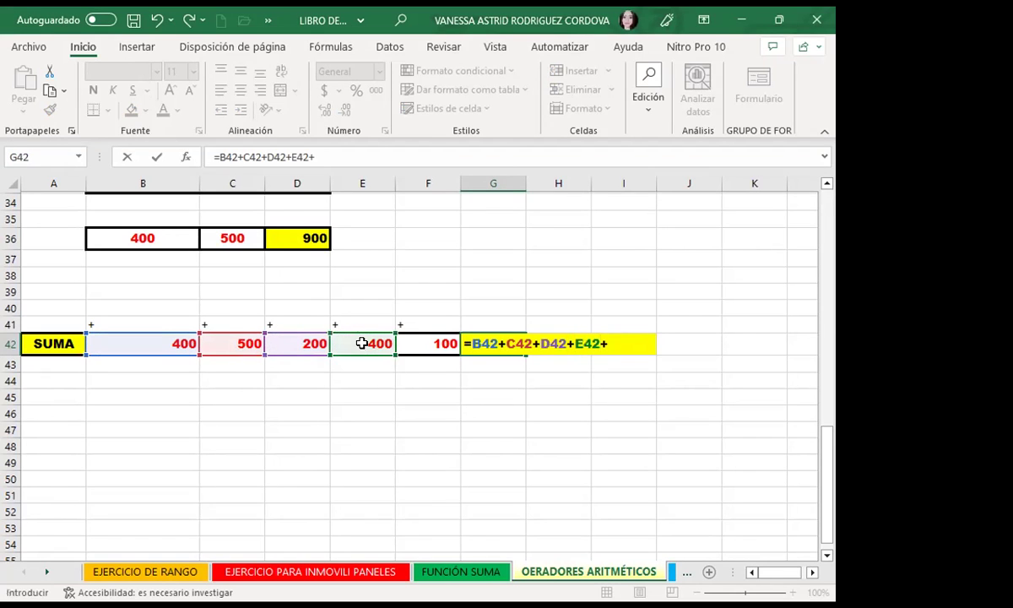
click(421, 346)
key(Return)
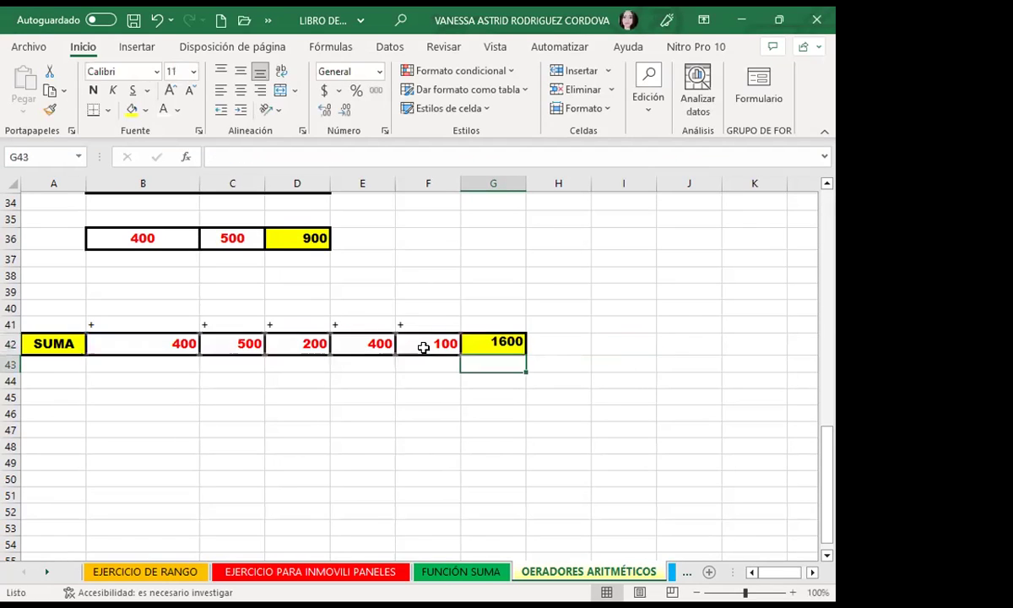
click(483, 342)
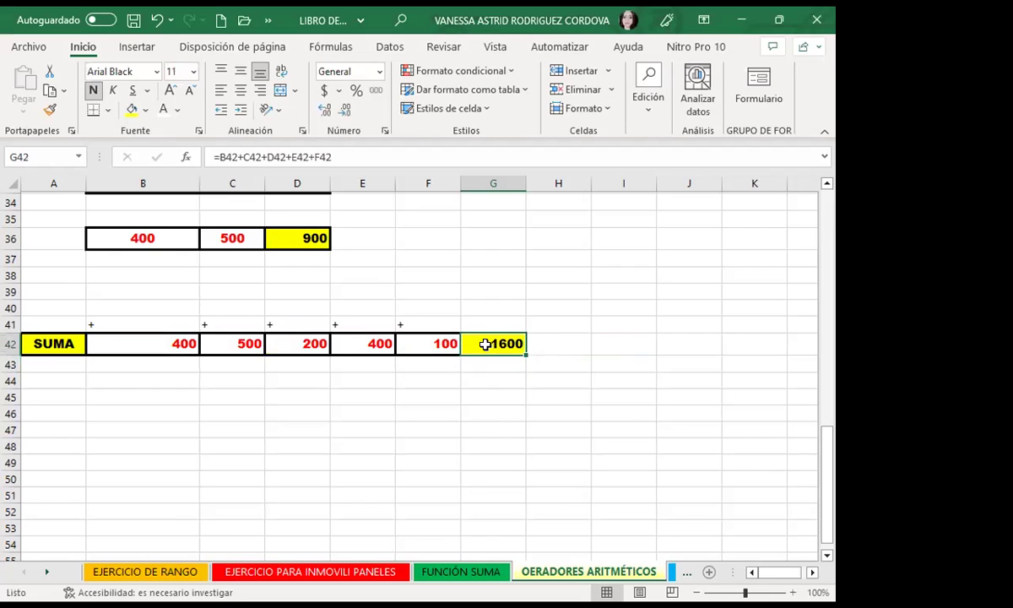
click(547, 346)
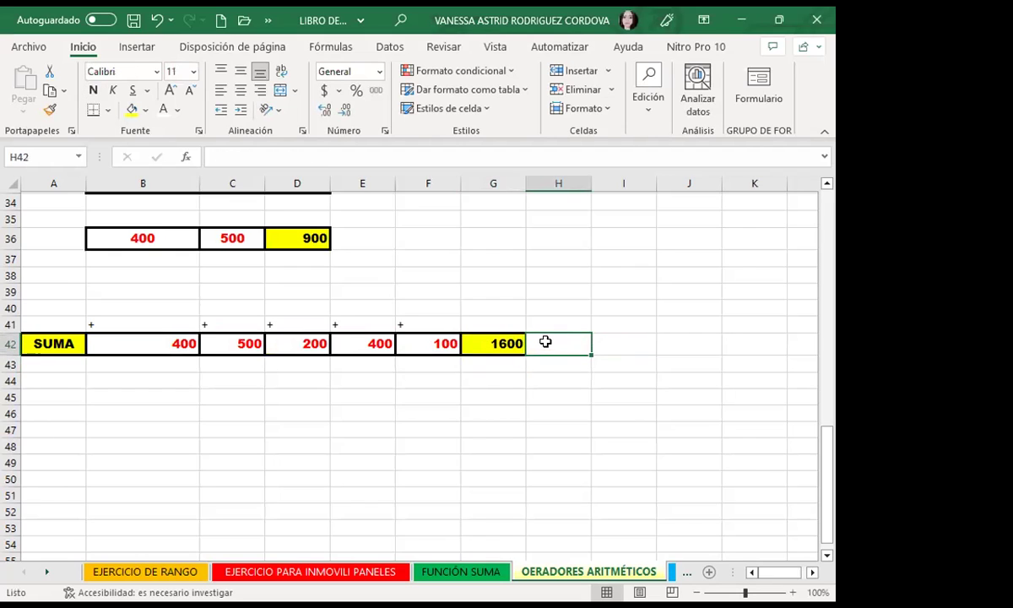
- AutoSum B42:F42 into H42 and give it G42's yellow bold bordered format
click(647, 110)
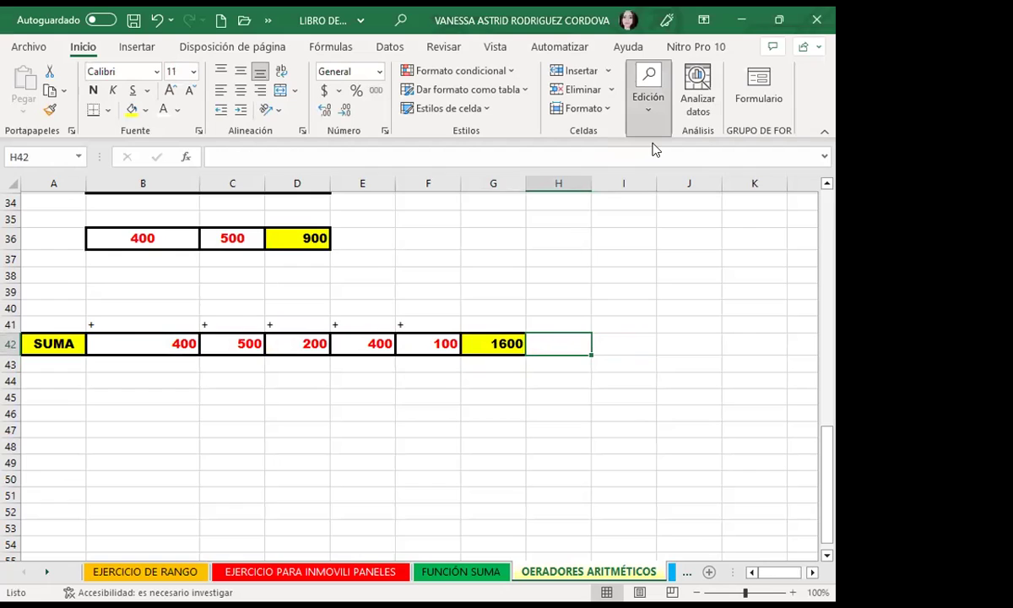
click(133, 342)
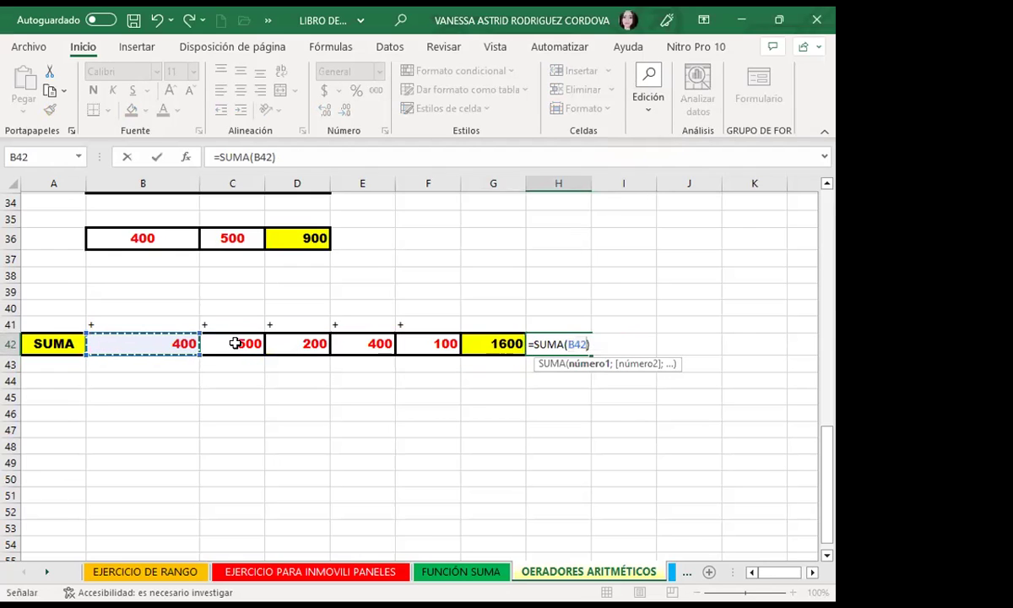
shift+click(412, 344)
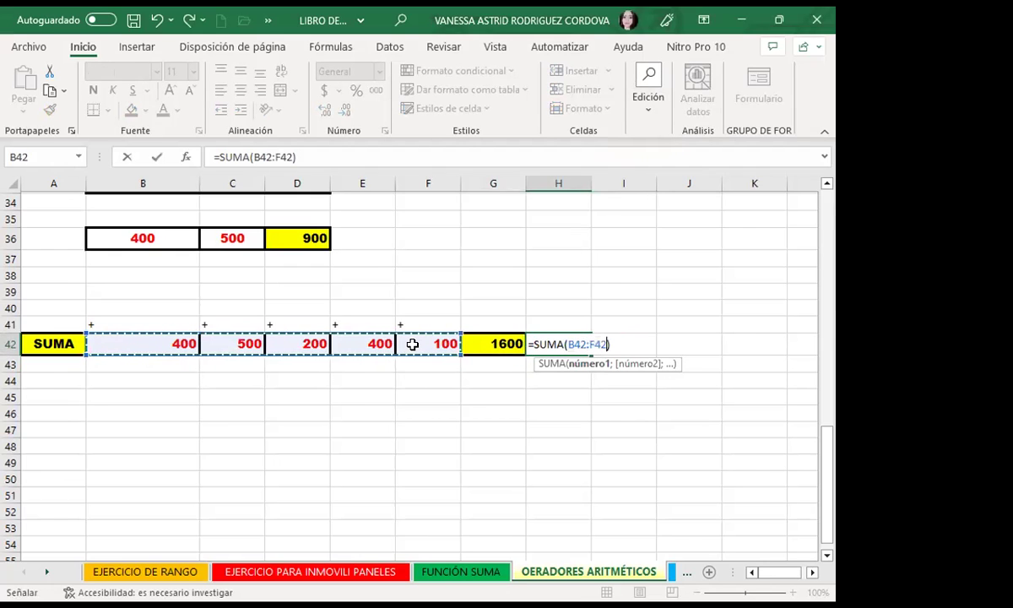
key(Return)
click(502, 343)
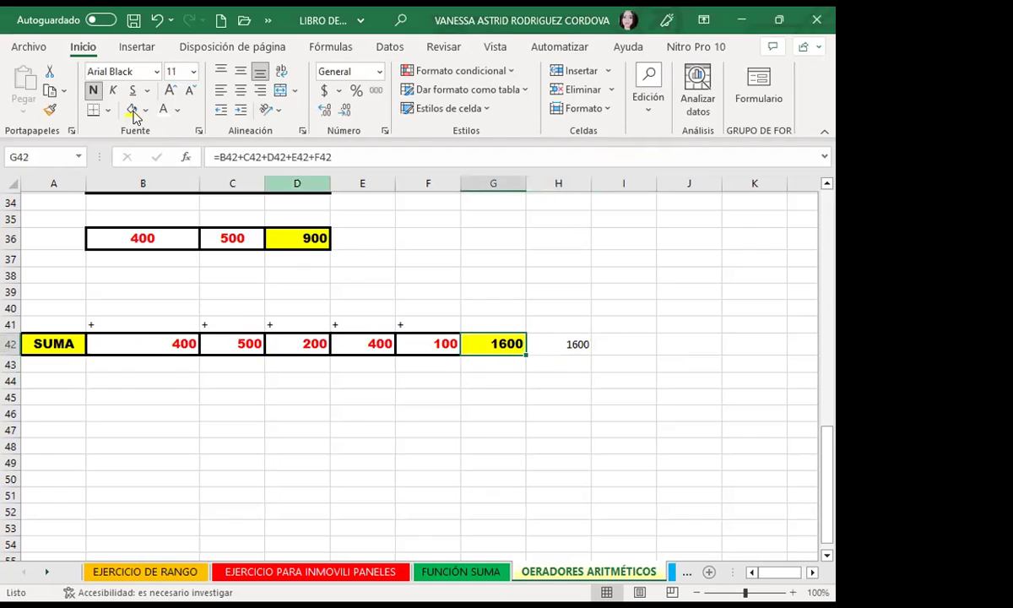
click(49, 111)
click(557, 344)
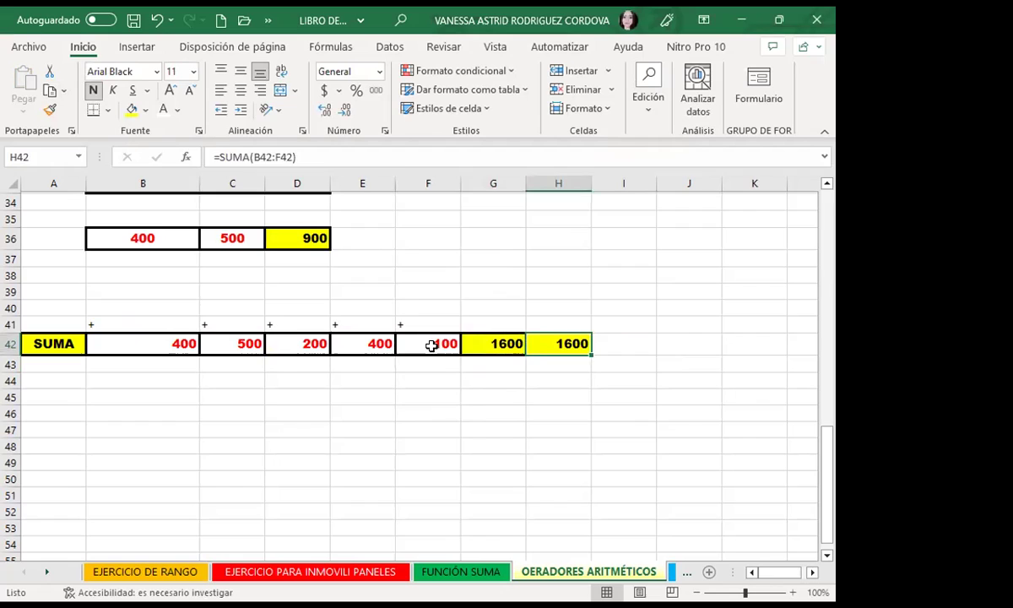
- Compare G42's addition formula with H42's SUMA formula
click(428, 342)
click(482, 342)
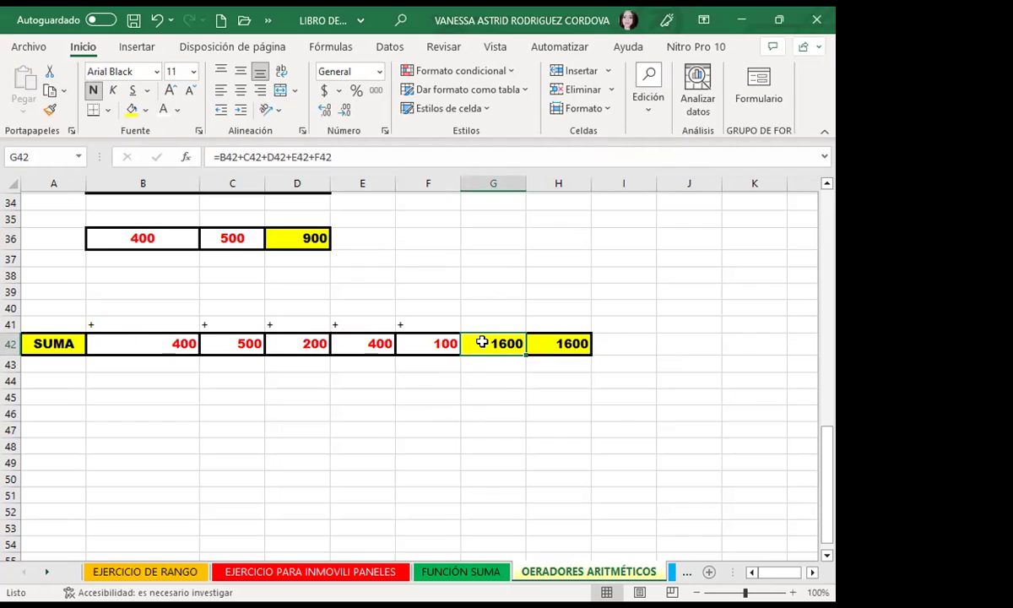
click(540, 346)
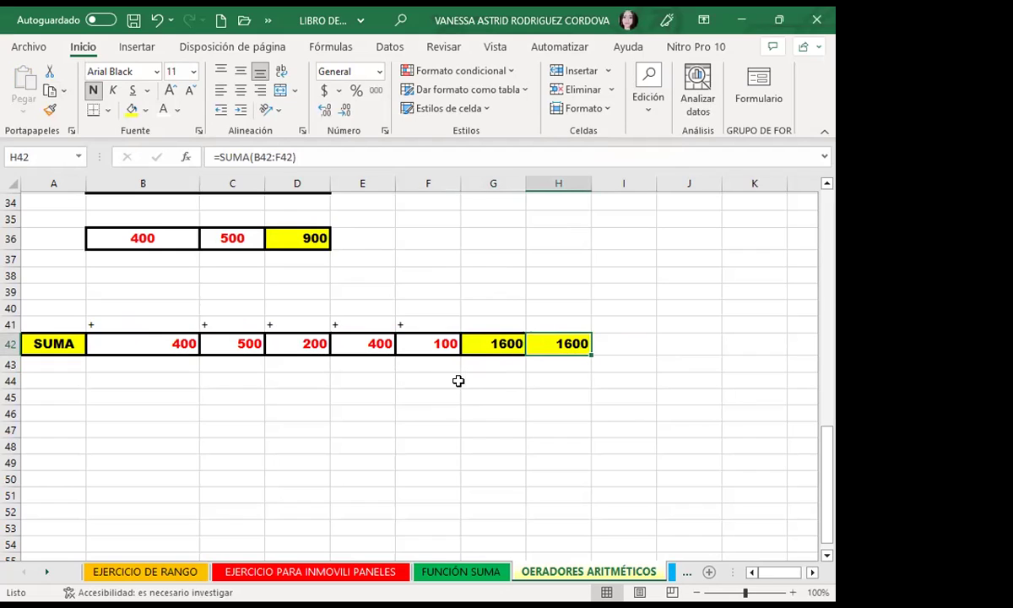
click(517, 344)
click(539, 344)
click(525, 343)
click(545, 343)
click(488, 348)
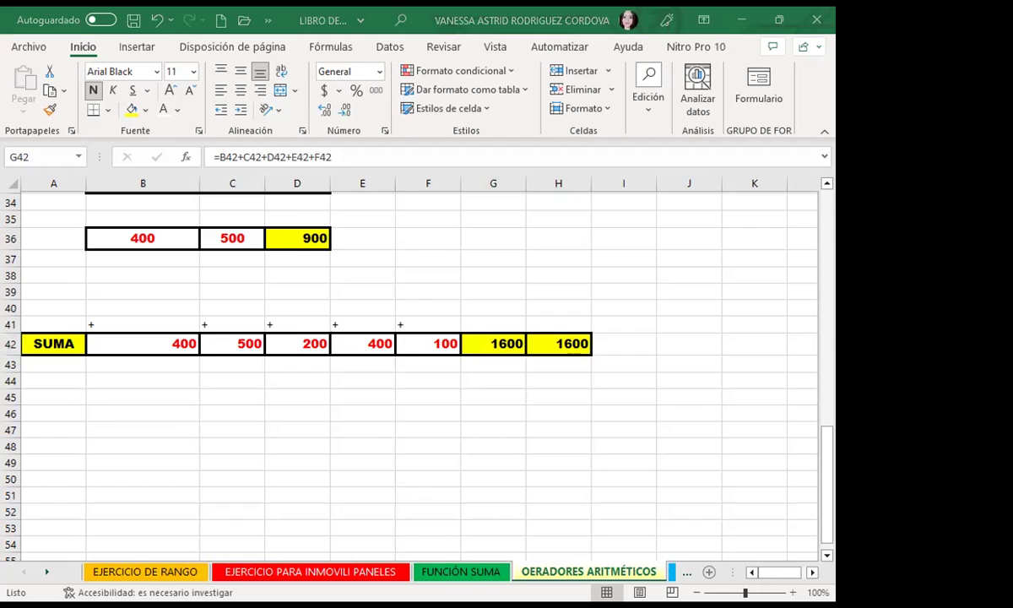
click(556, 345)
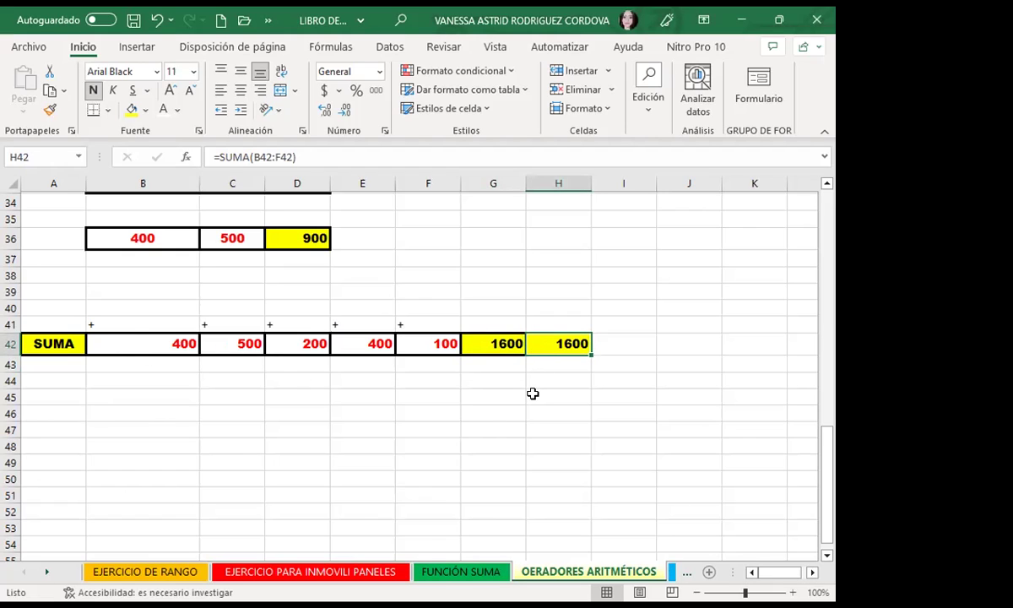
- Replace G42's addition with a SUMA formula using Alt+= so it still totals 1600
click(498, 343)
key(Delete)
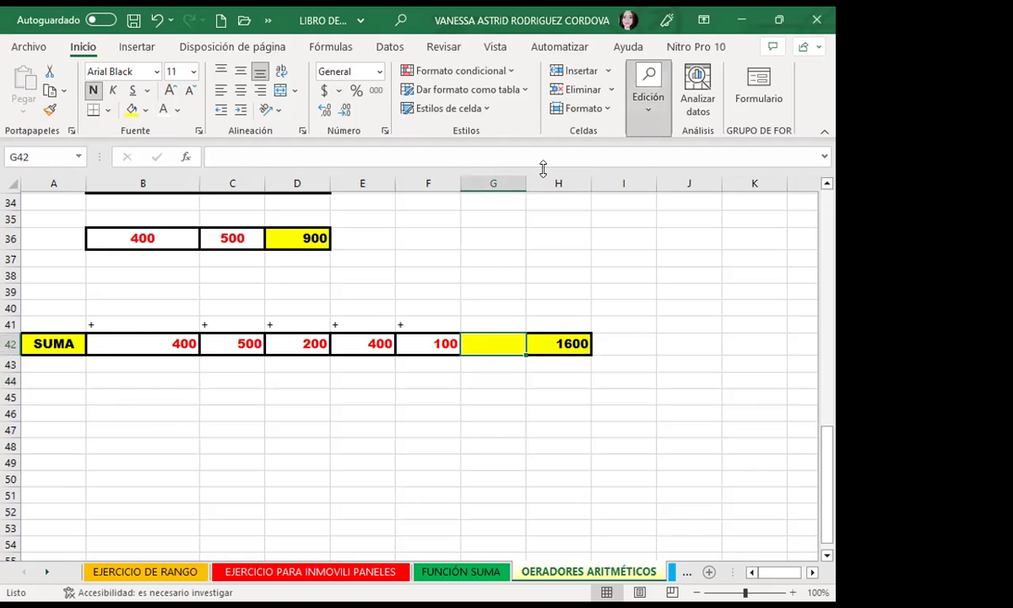
key(alt+equal)
key(Return)
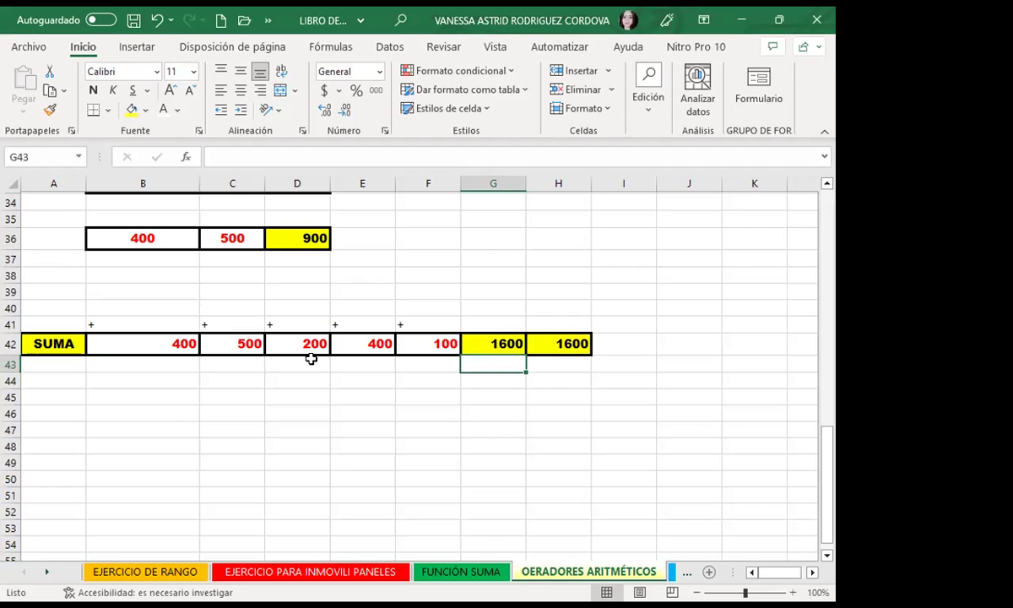
scroll(312, 405, down, 3)
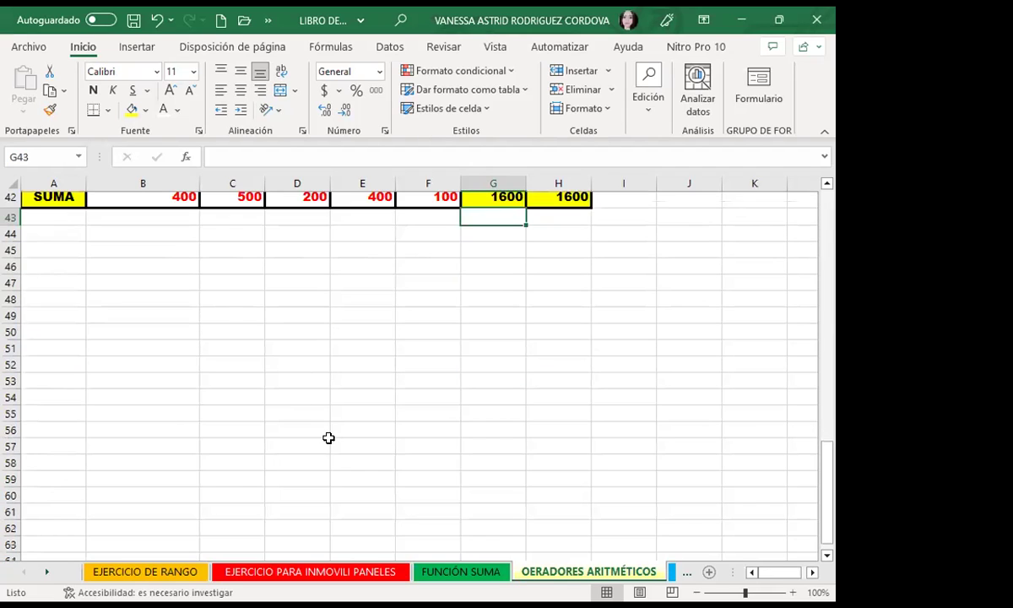
- Switch to the FUNCIONES sheet, scan its SUMA column, and select the TOTAL cell C16
click(674, 572)
click(353, 420)
scroll(160, 355, down, 3)
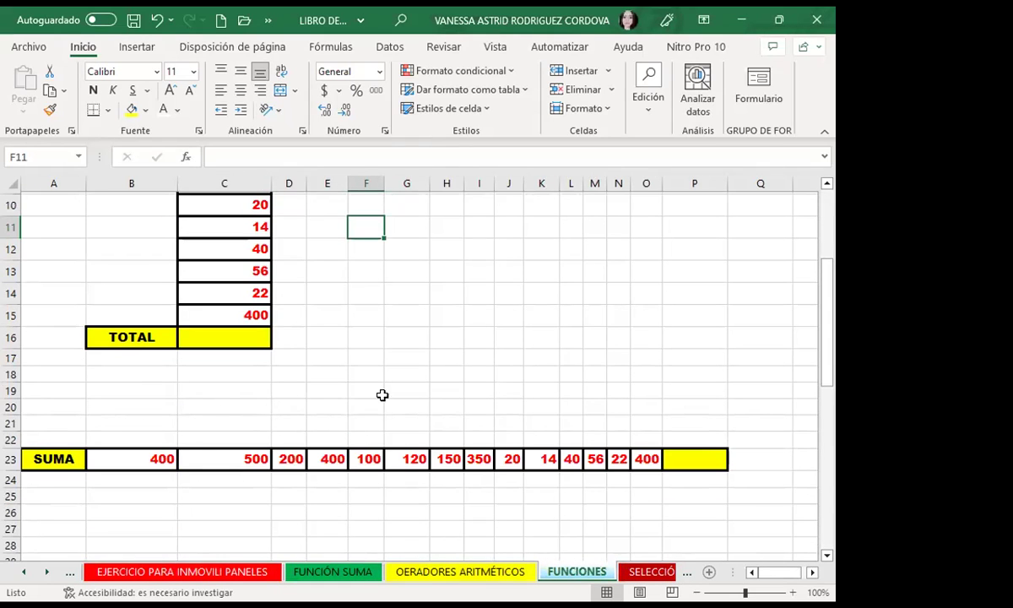
scroll(278, 330, up, 3)
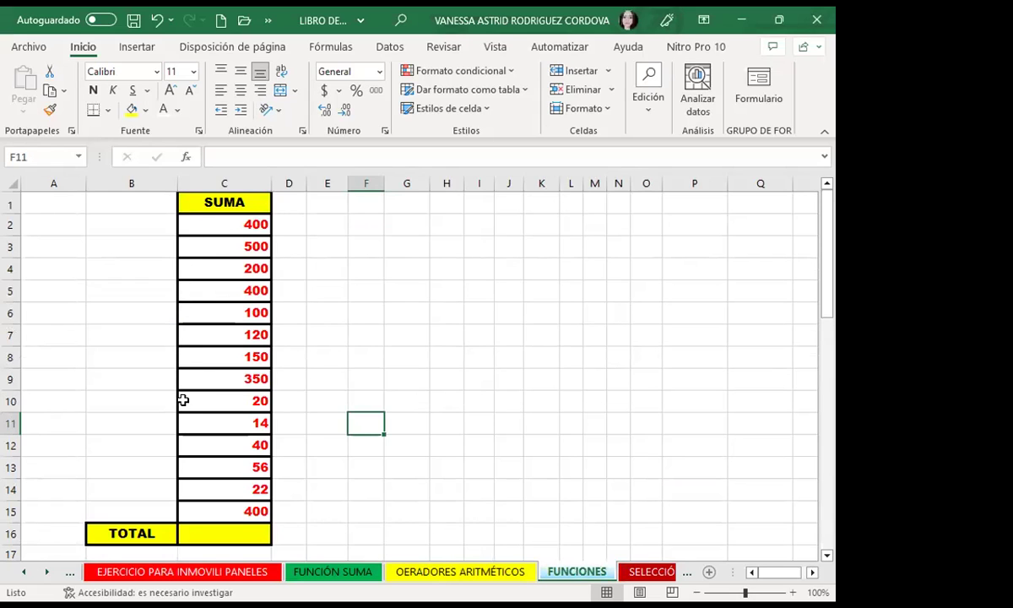
scroll(186, 389, down, 3)
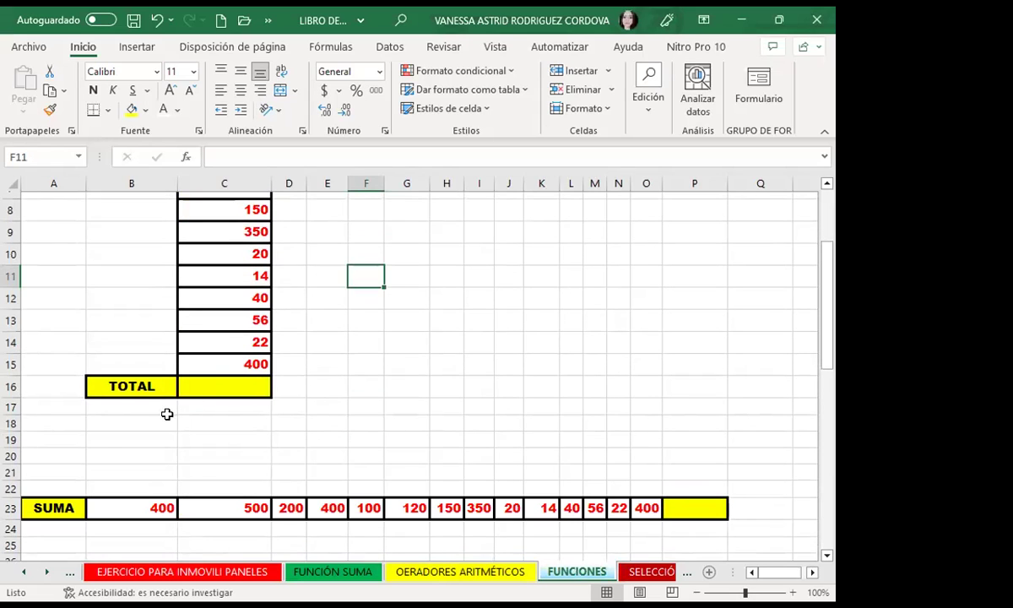
scroll(124, 411, down, 2)
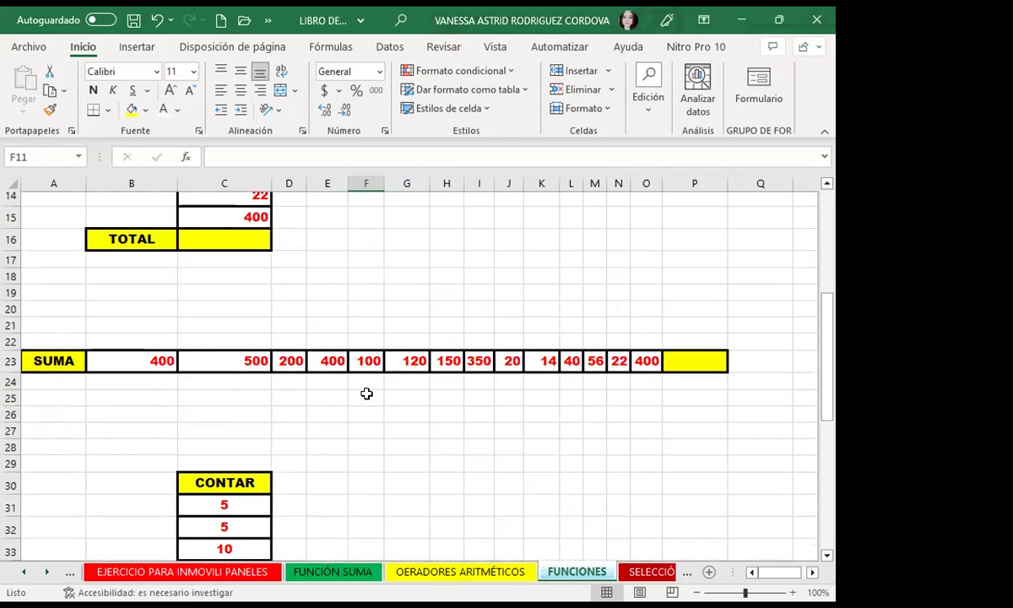
scroll(204, 366, up, 2)
scroll(204, 364, up, 3)
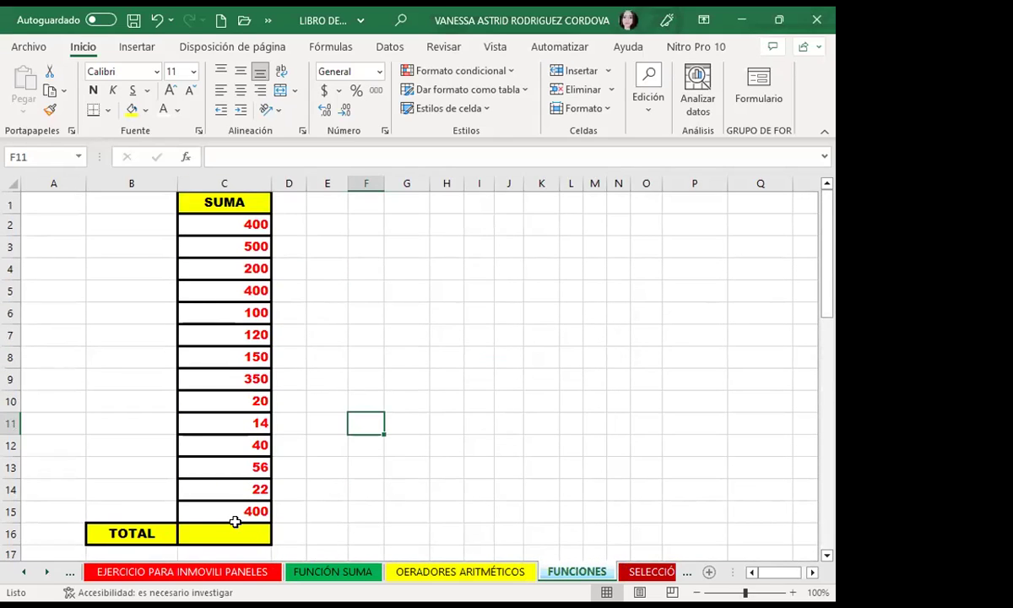
click(233, 529)
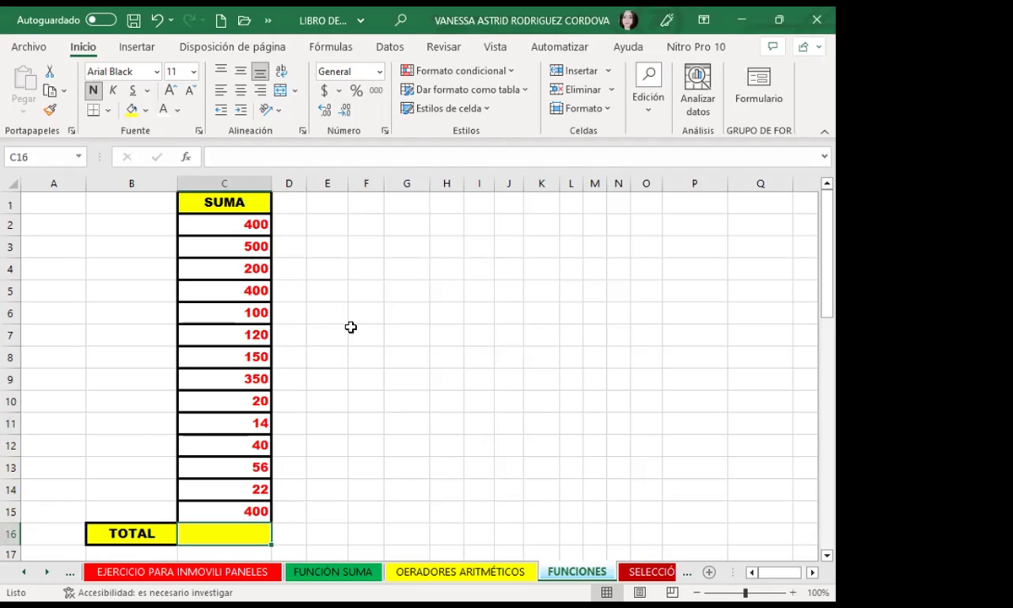
- Enter a SUMA total of C2:C15 in C16, then delete it again
text(=)
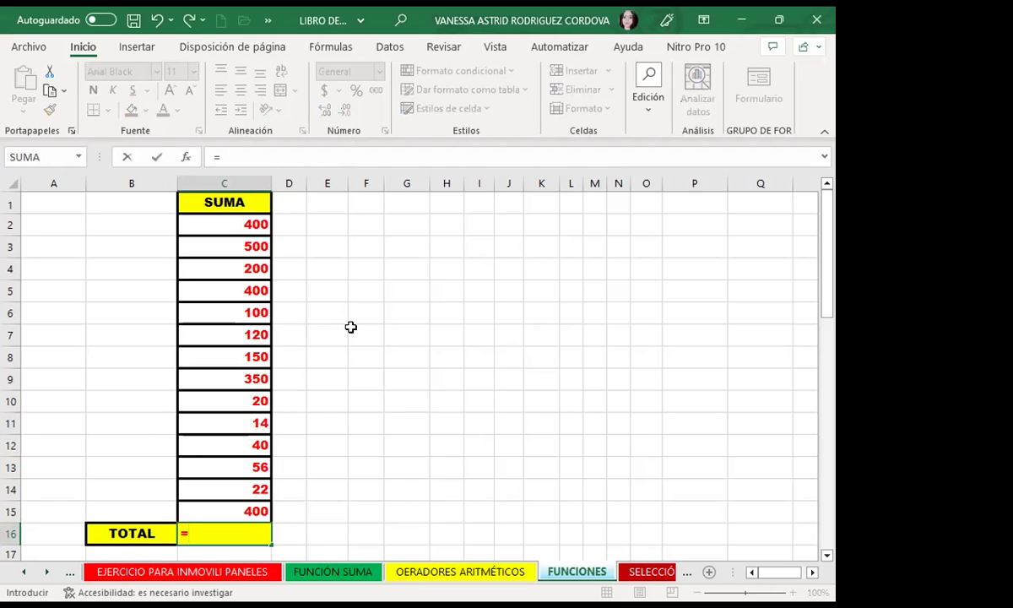
text(s)
text(um)
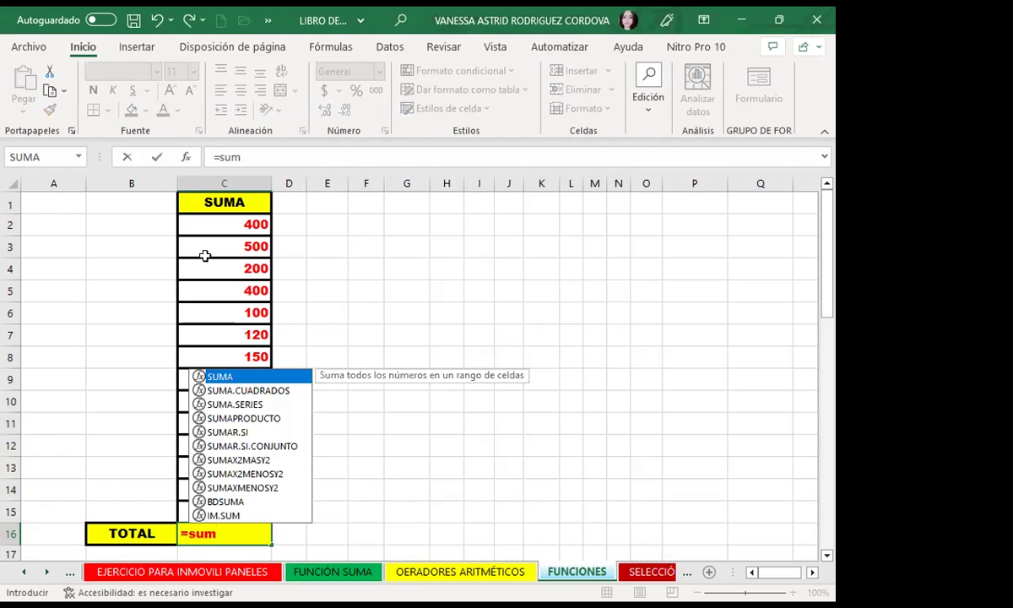
key(Tab)
click(208, 226)
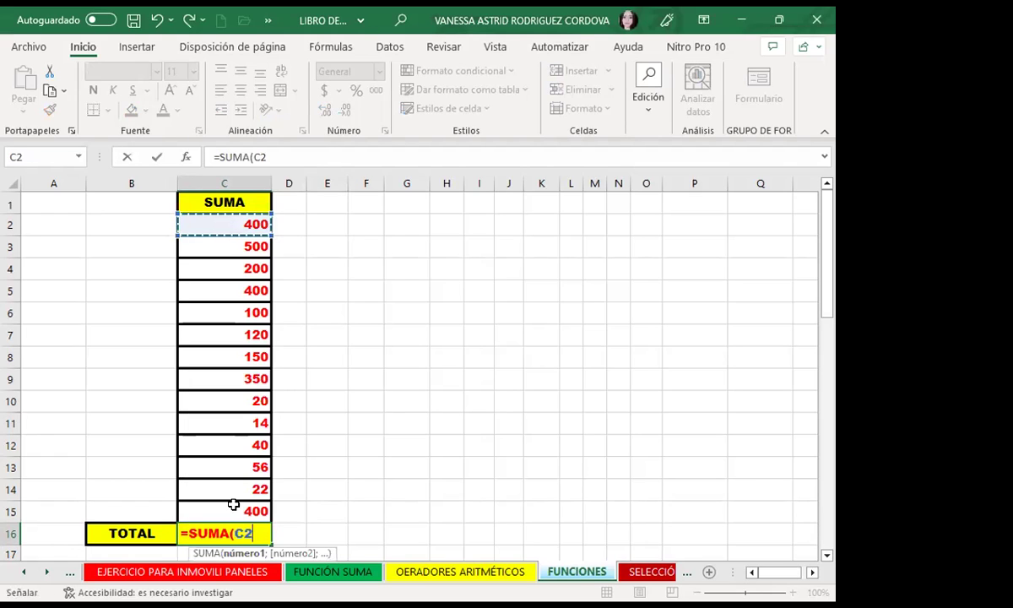
drag(233, 504, 233, 502)
key(Return)
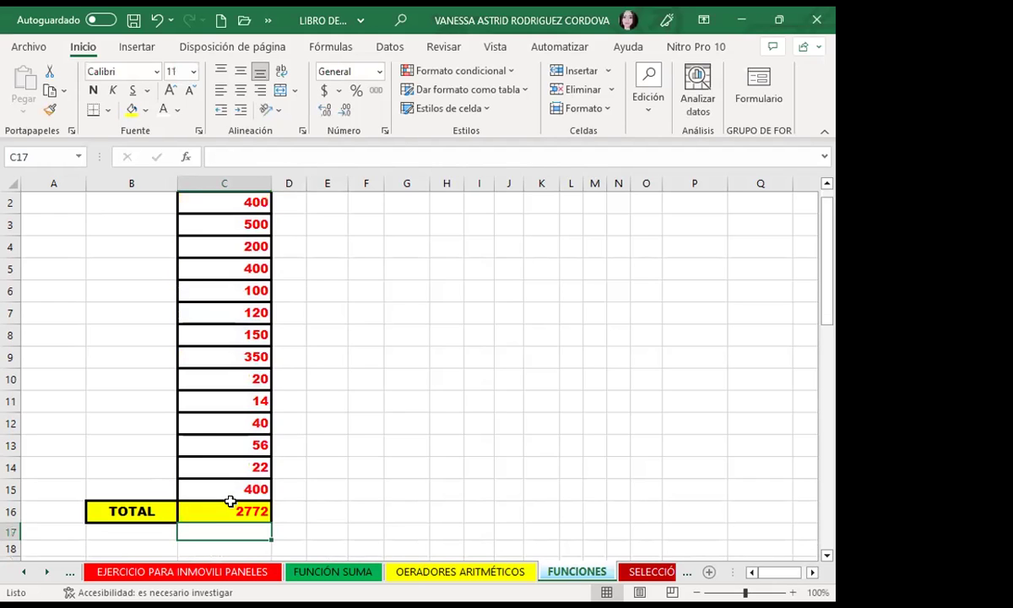
click(231, 501)
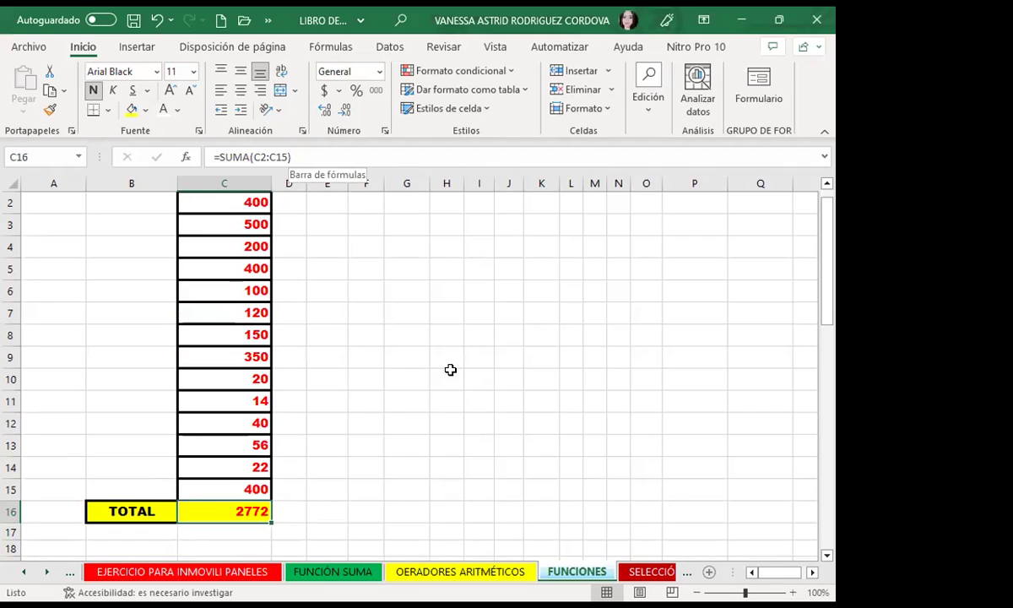
key(Delete)
- Re-enter =+SUMA(C2:C15) in C16 so the TOTAL shows 2772
click(363, 422)
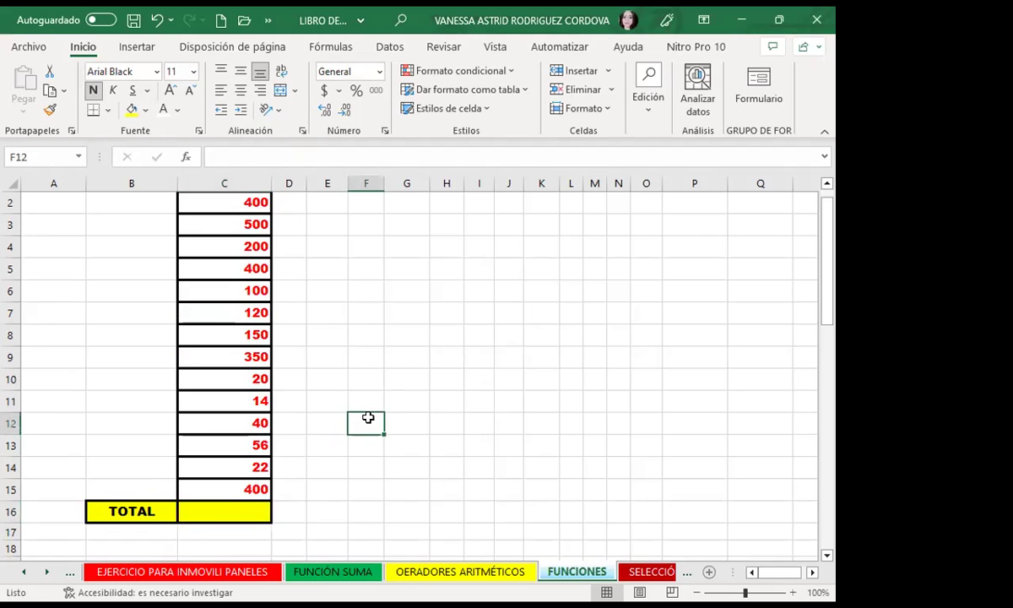
click(210, 512)
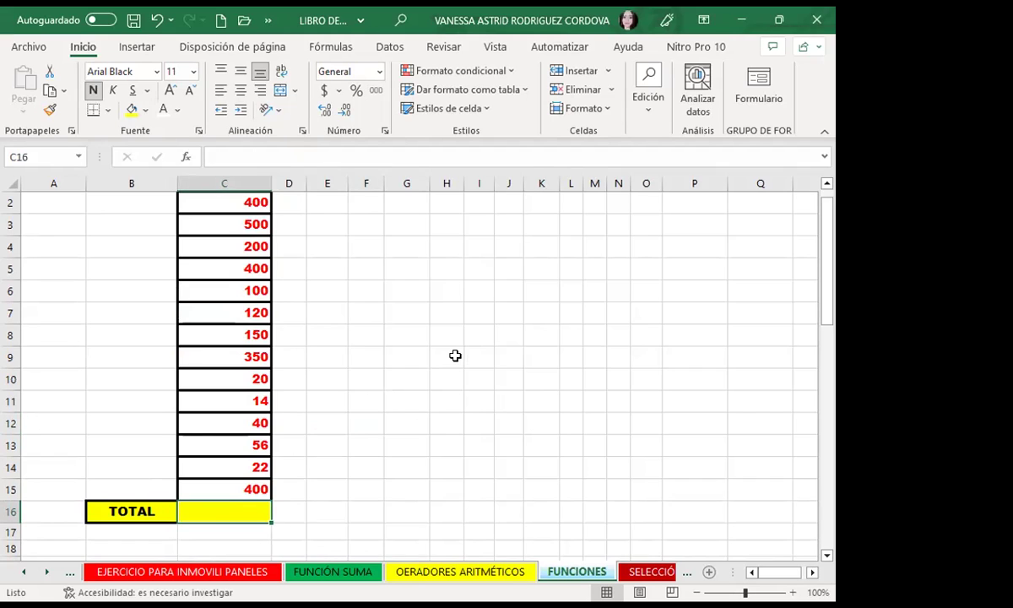
text(+)
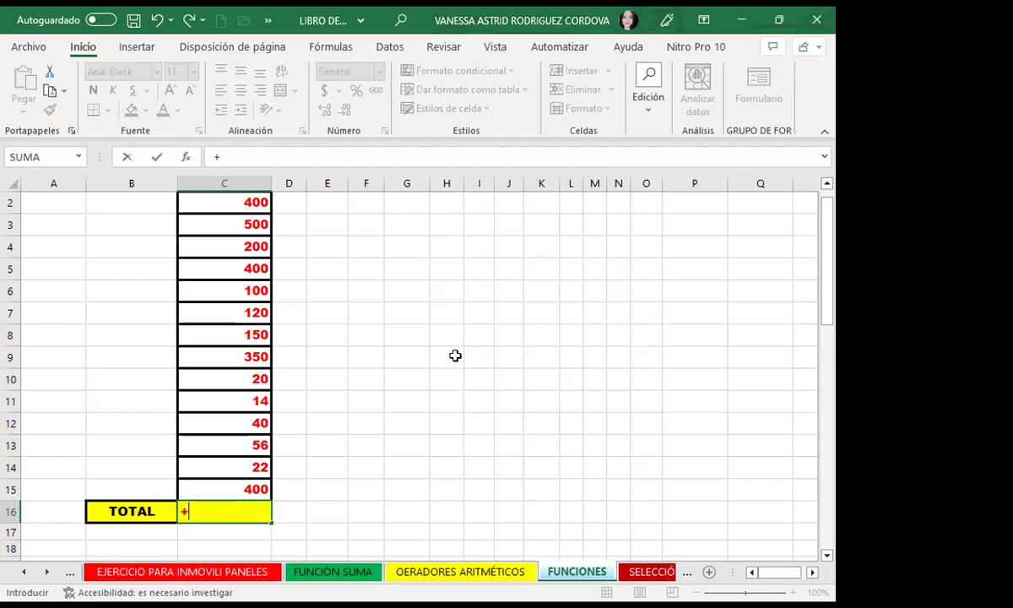
text(suma)
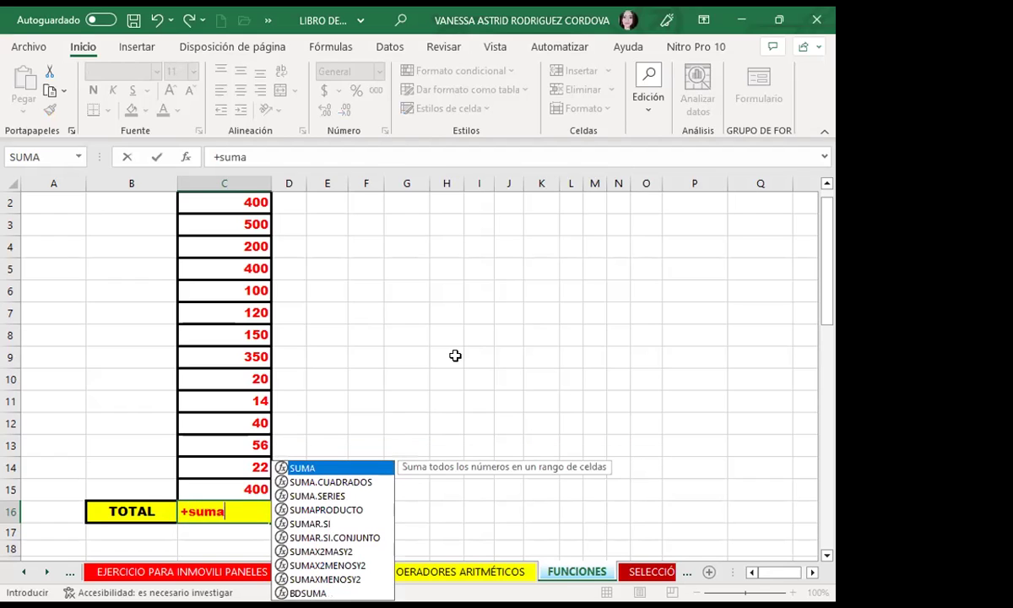
double_click(310, 476)
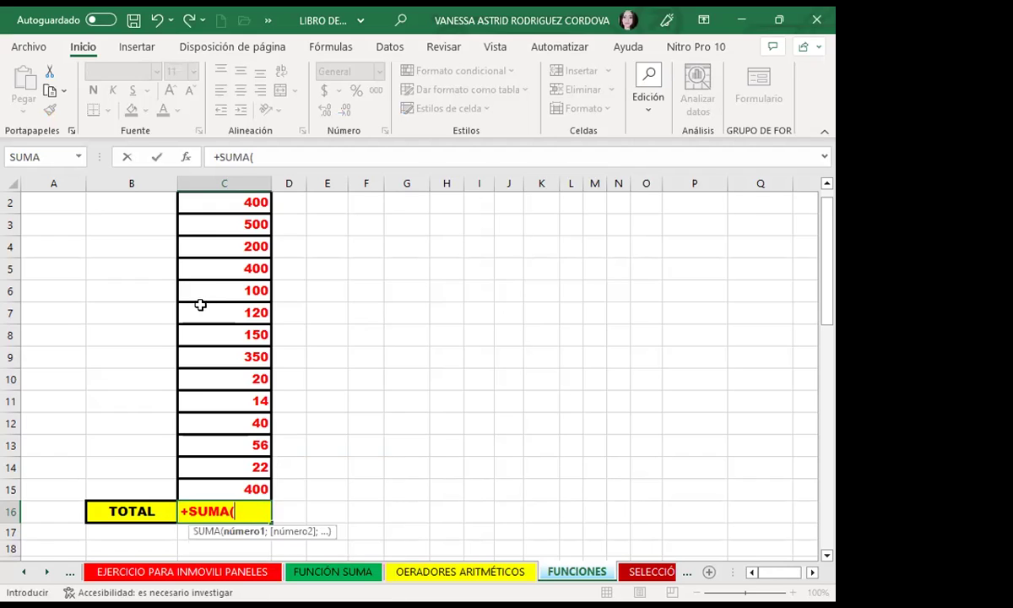
scroll(199, 298, up, 1)
click(227, 223)
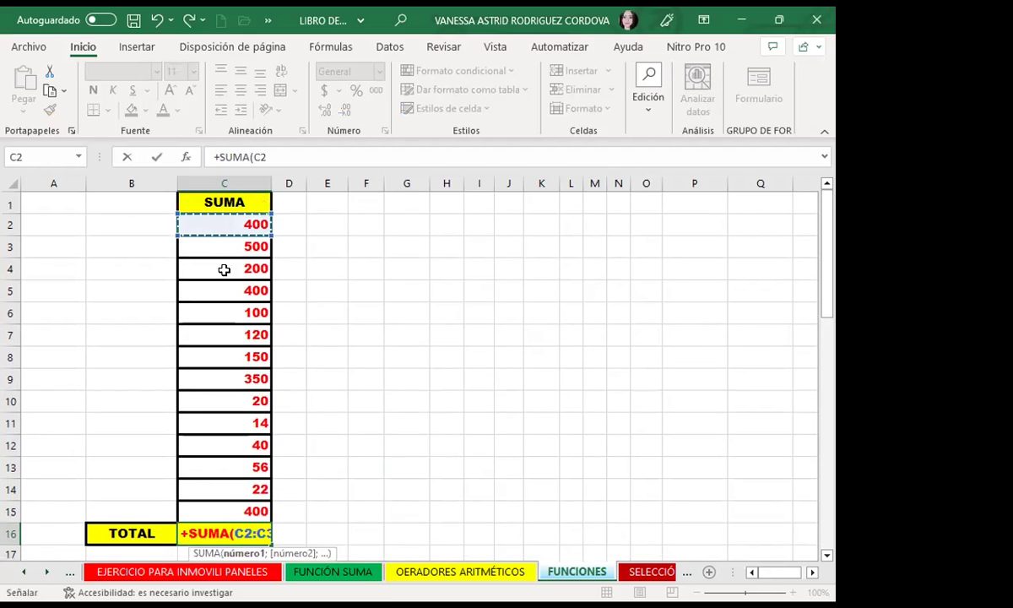
shift+click(227, 502)
key(Return)
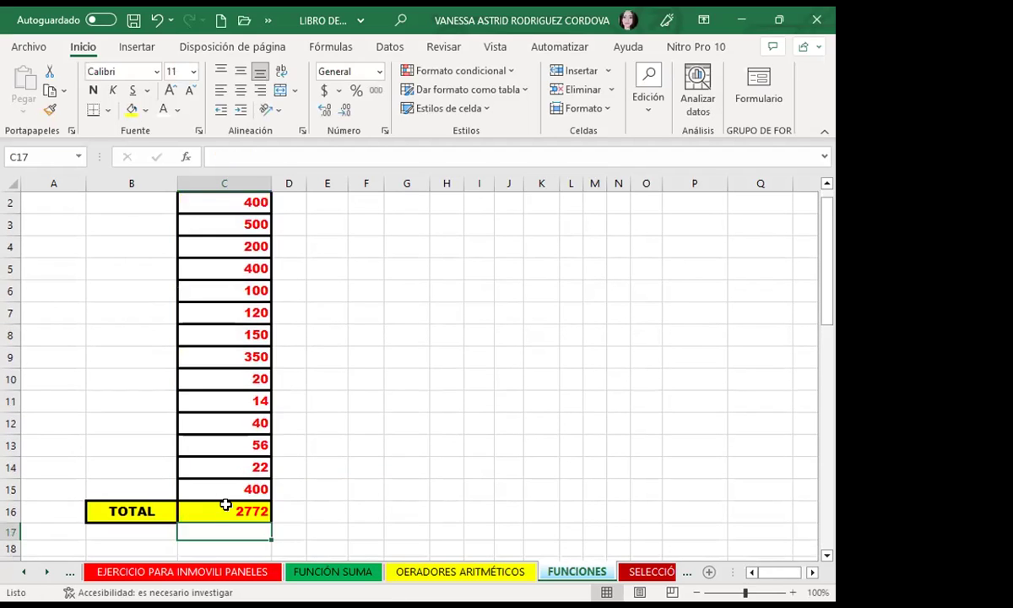
click(226, 512)
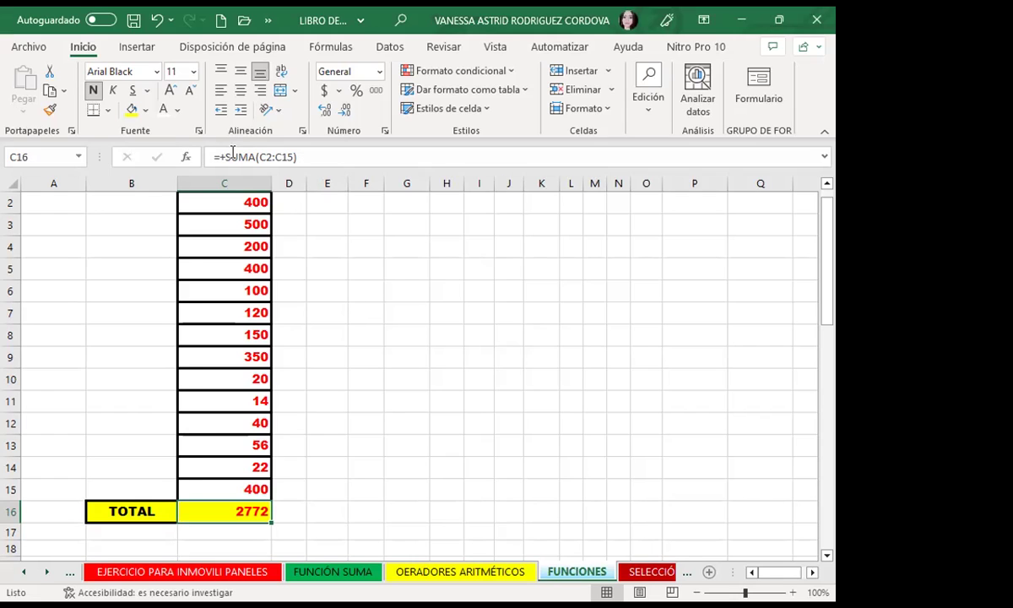
- Remove the extra '+' so C16 reads =SUMA(C2:C15), still totaling 2772
click(221, 155)
key(BackSpace)
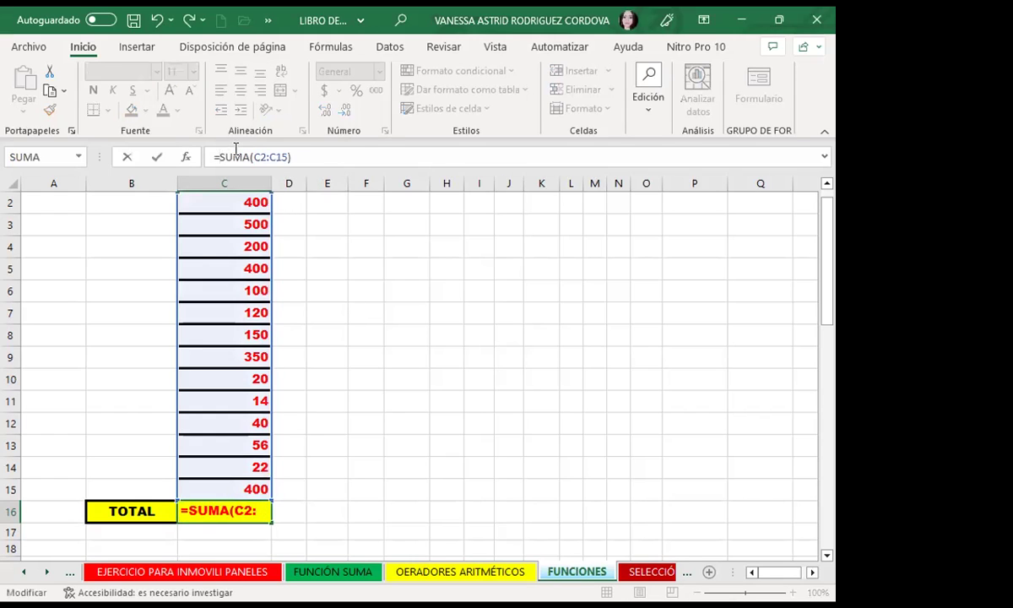
key(Return)
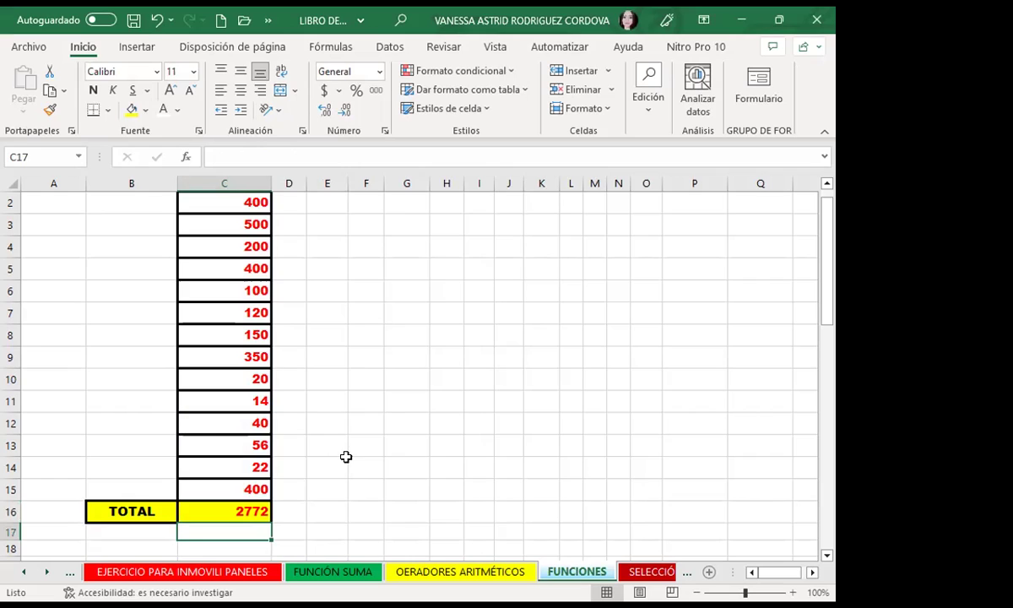
click(192, 510)
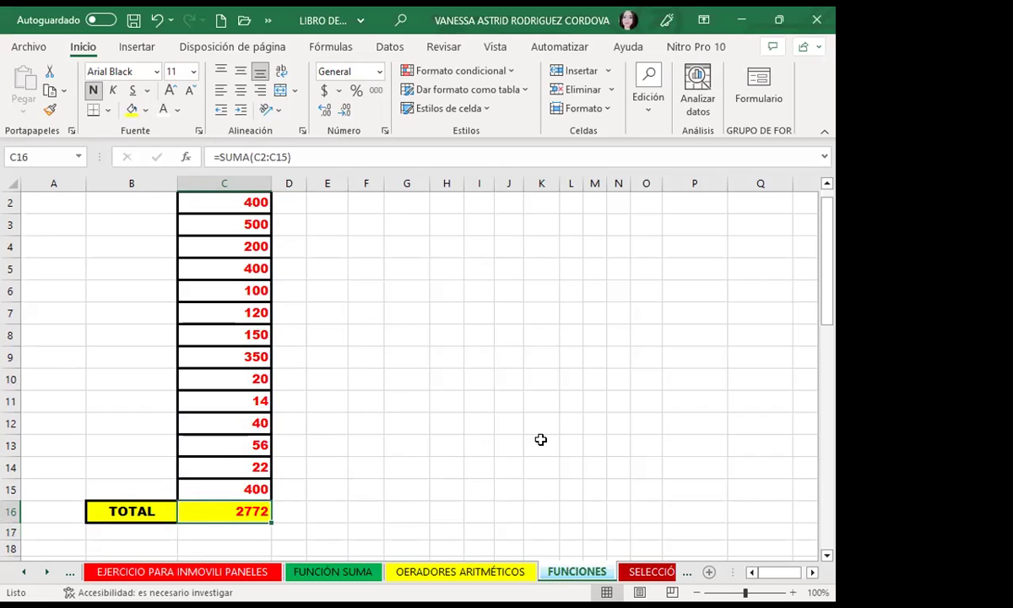
click(245, 528)
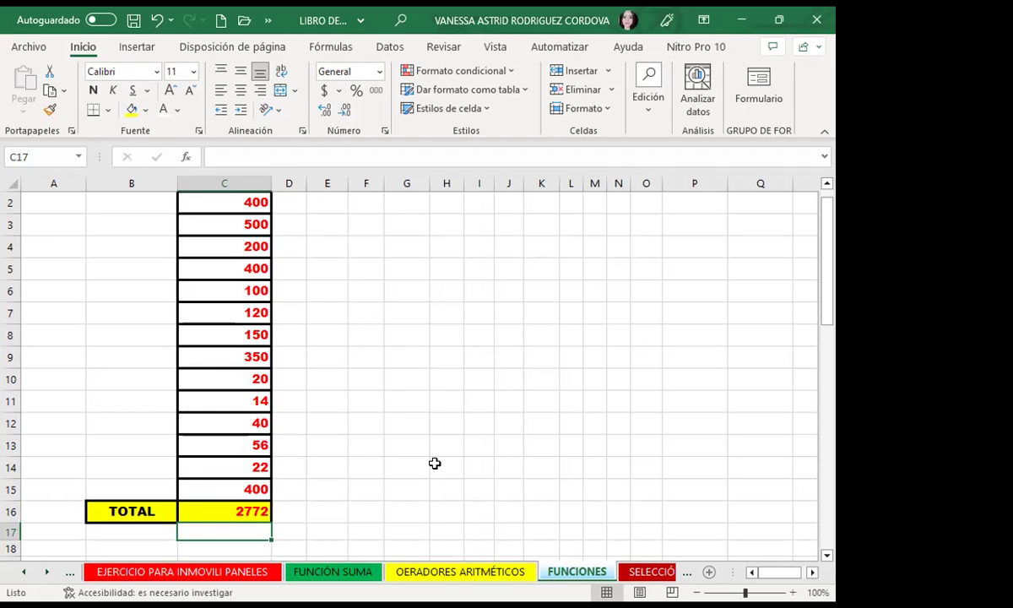
- Dismiss the insert-cells prompt and select the empty yellow cell P23 at the end of the SUMA row
key(ctrl+plus)
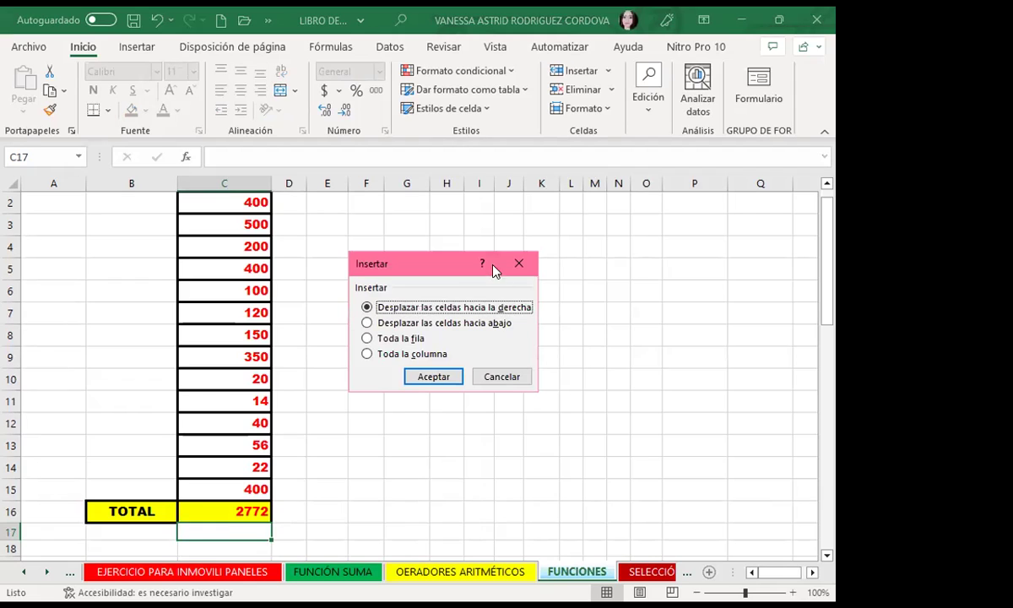
click(519, 265)
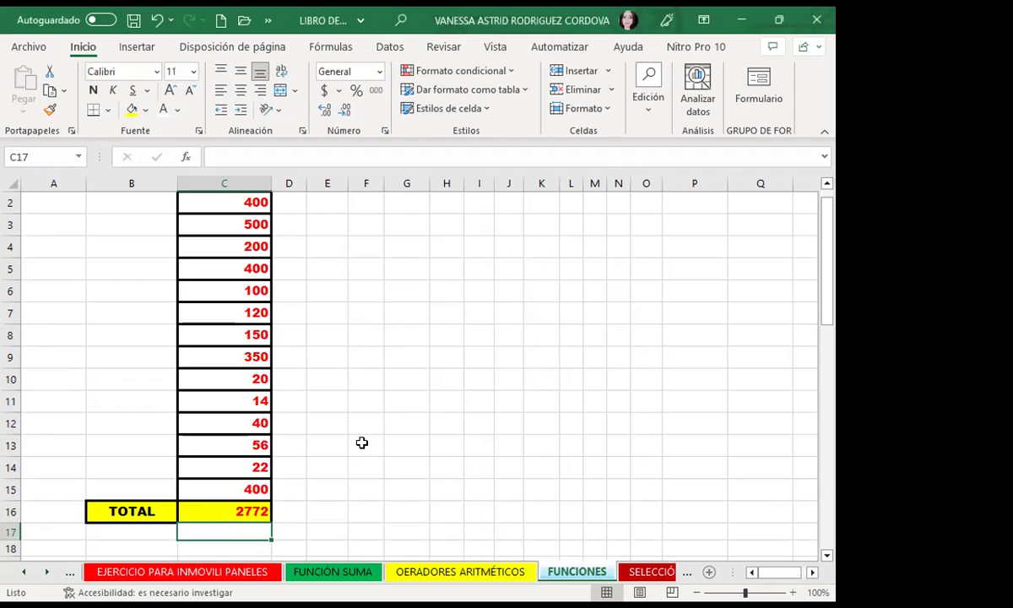
click(214, 510)
scroll(285, 301, up, 1)
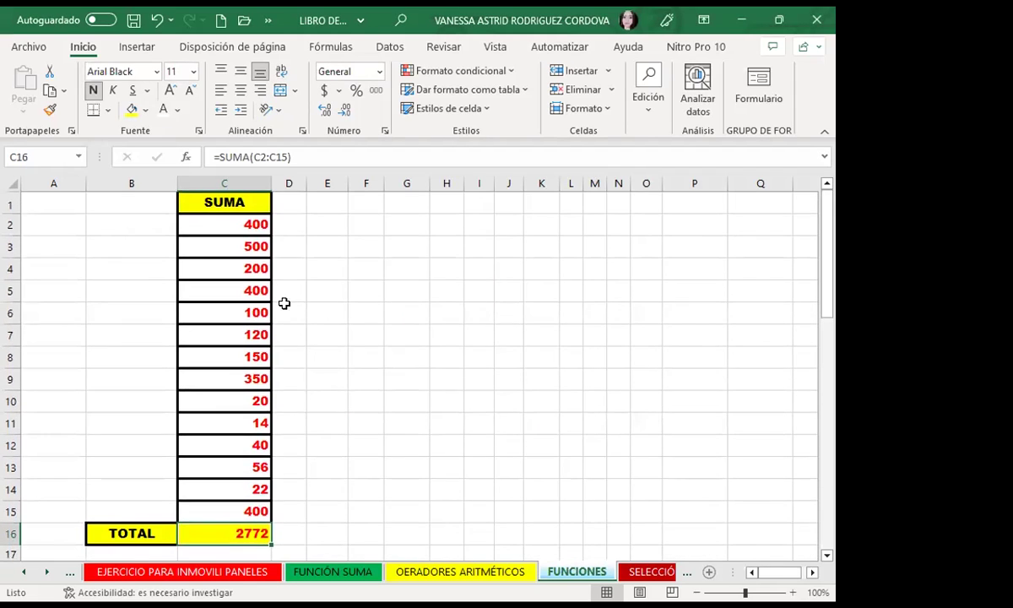
scroll(350, 404, down, 2)
scroll(395, 395, down, 1)
scroll(396, 395, down, 3)
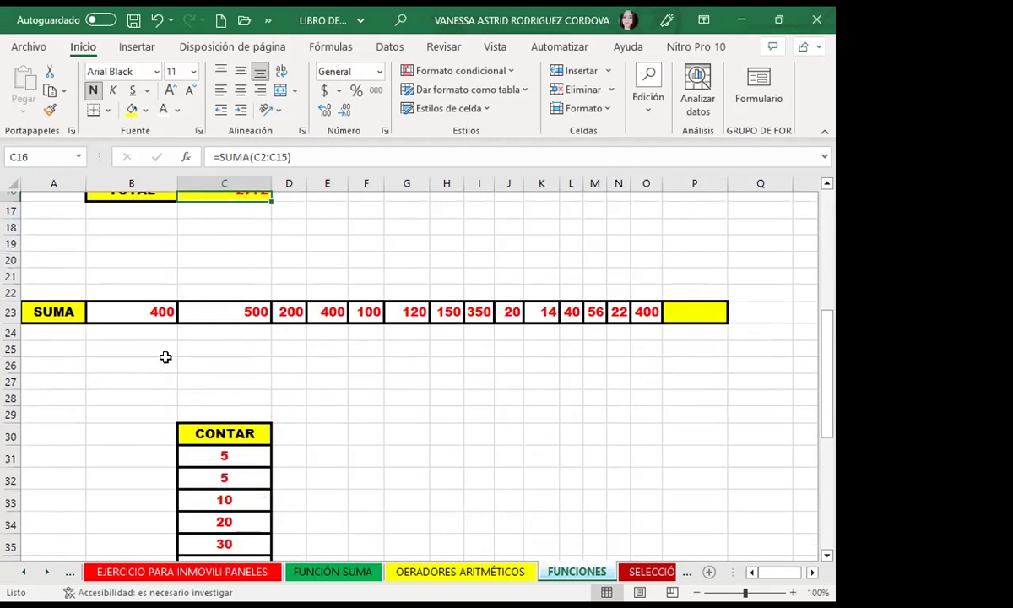
scroll(64, 361, up, 2)
click(48, 411)
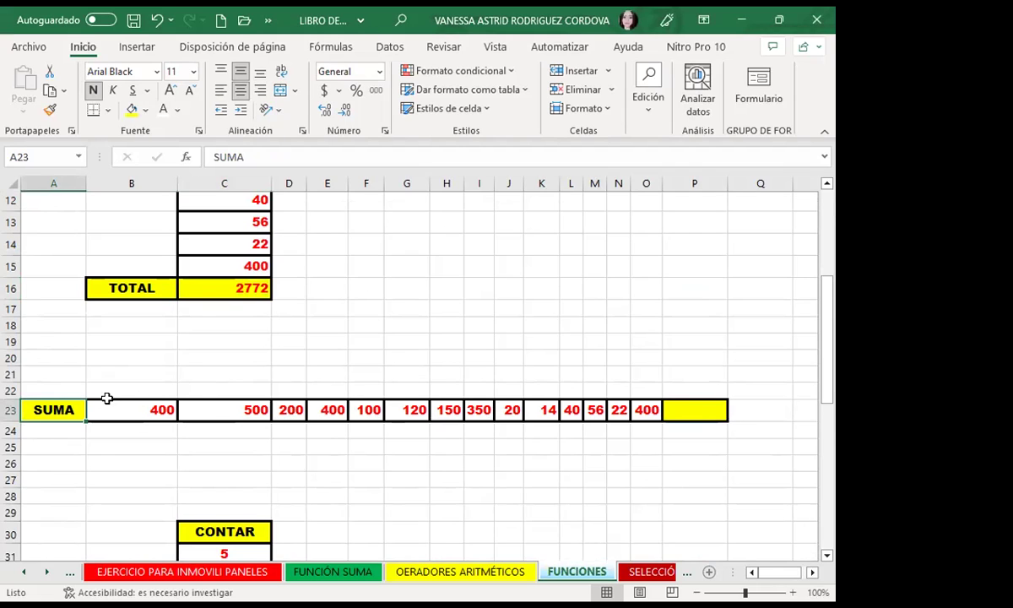
click(686, 411)
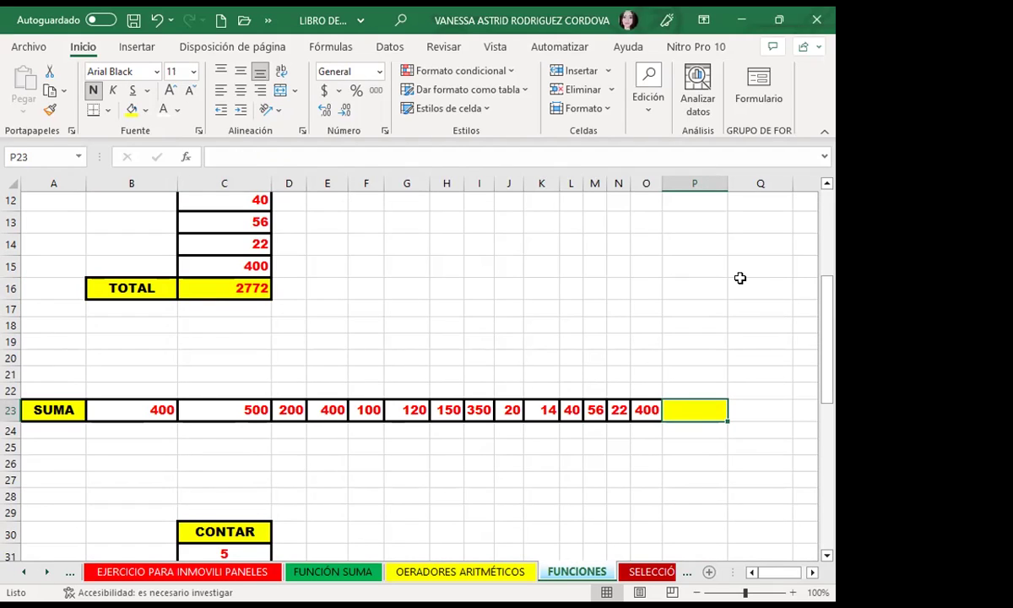
- Insert =SUMA(B23:O23) into P23 through Insertar función, matching C16's total of 2772
click(331, 49)
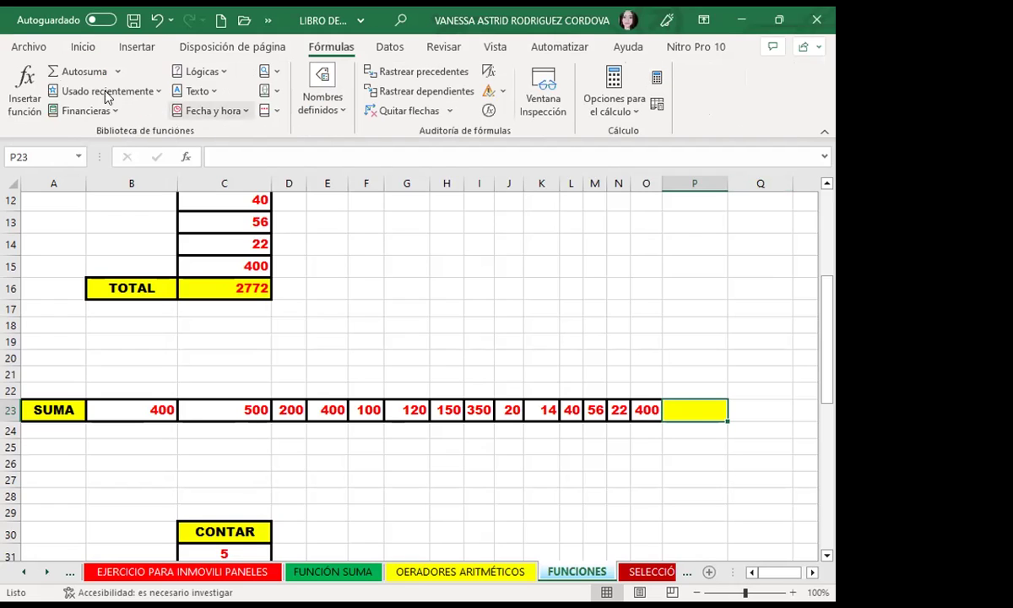
click(23, 80)
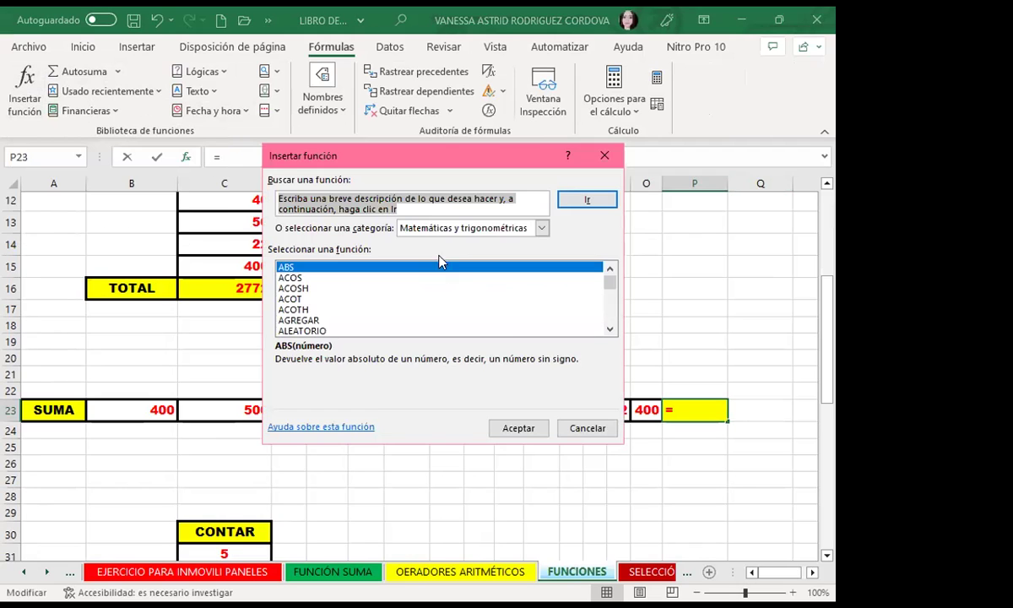
drag(610, 280, 610, 315)
click(456, 267)
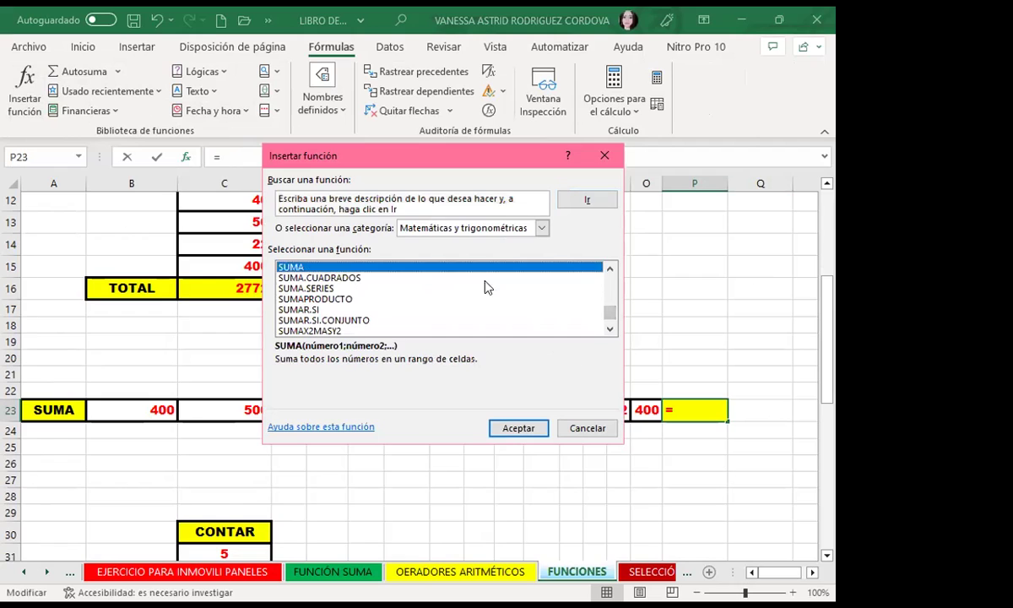
click(520, 427)
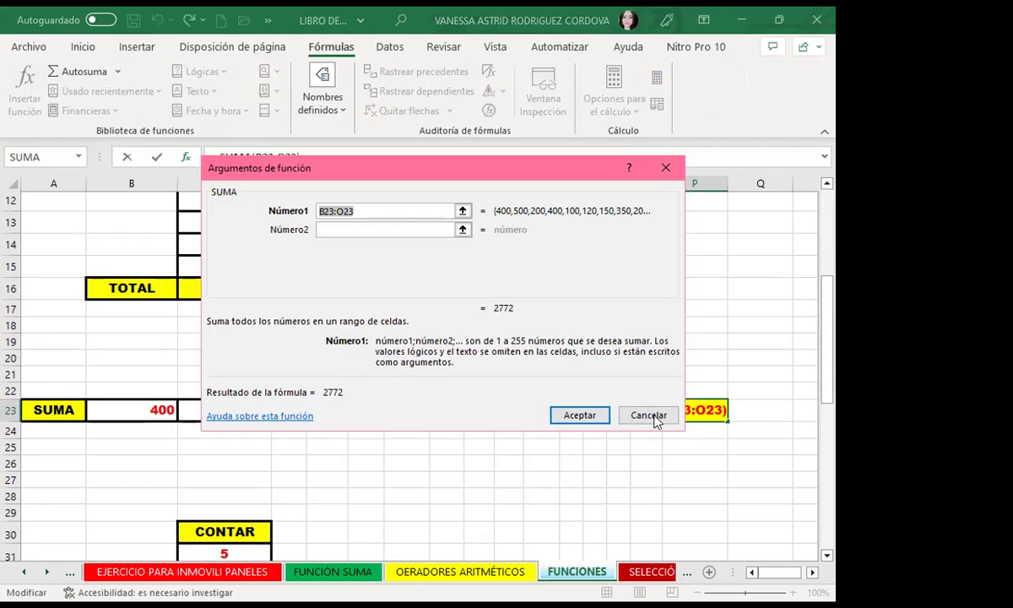
click(573, 411)
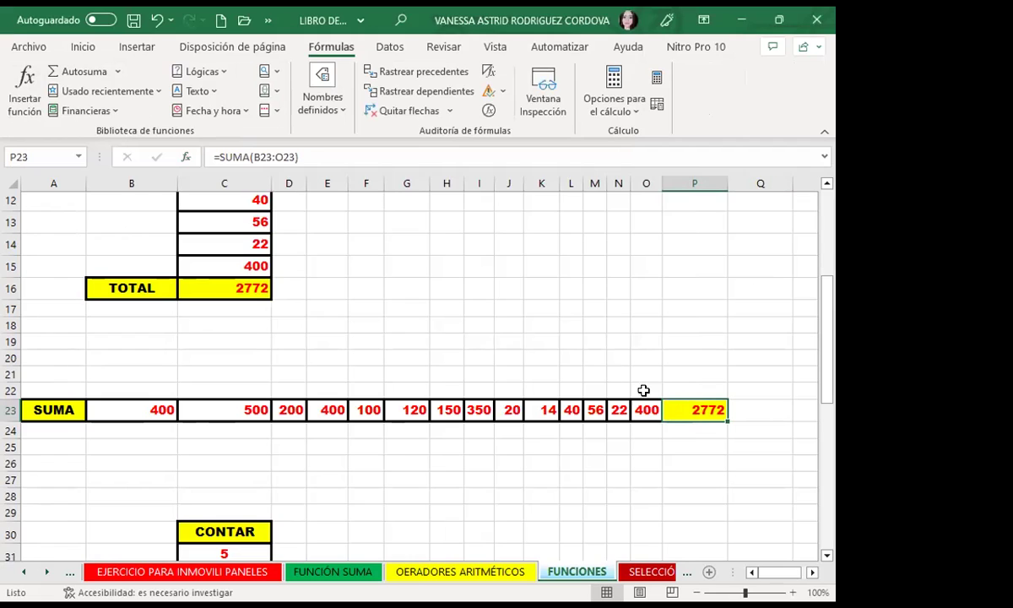
click(208, 287)
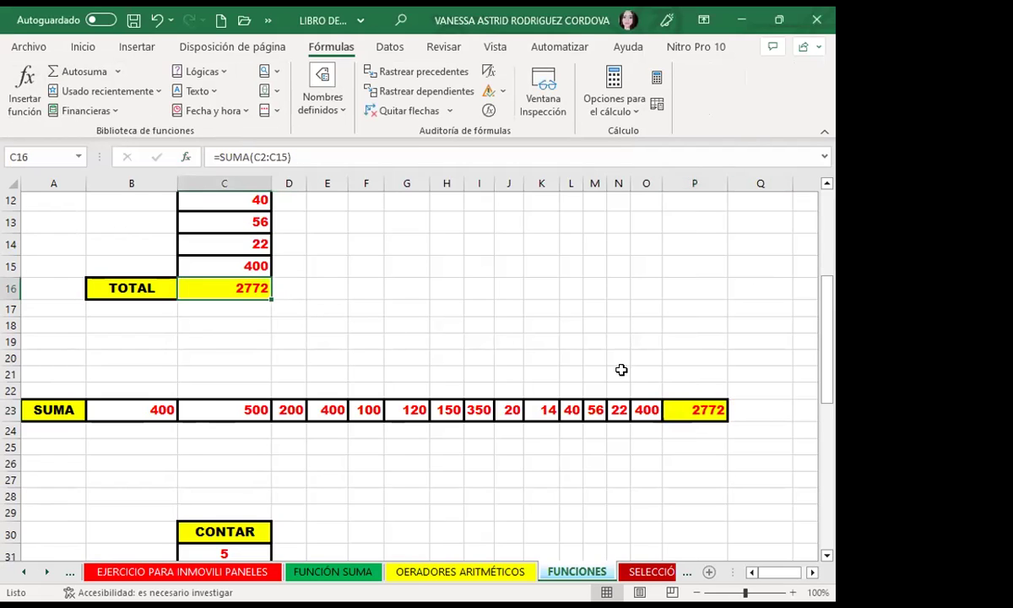
click(698, 411)
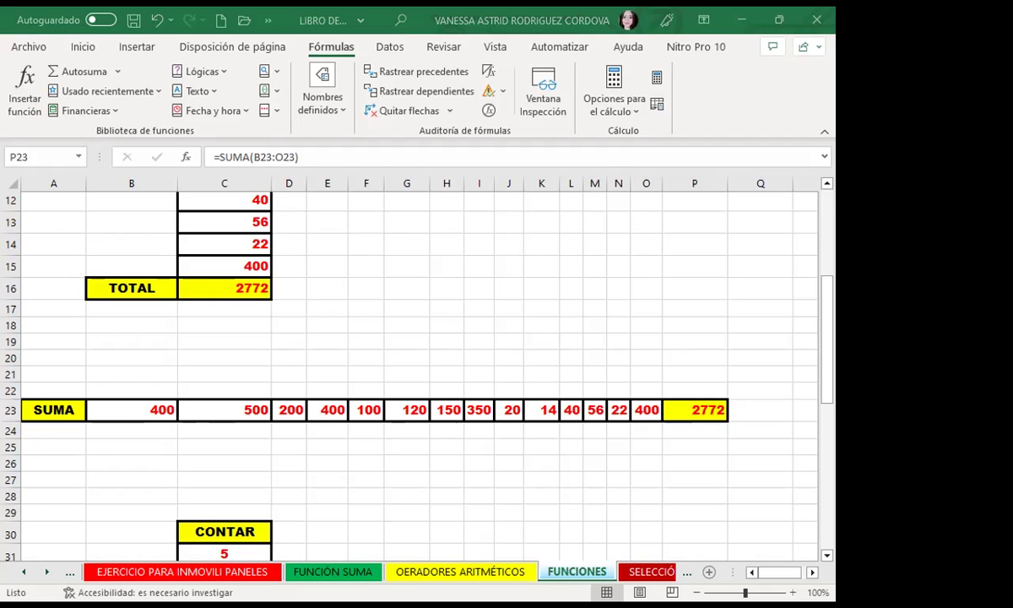
click(675, 409)
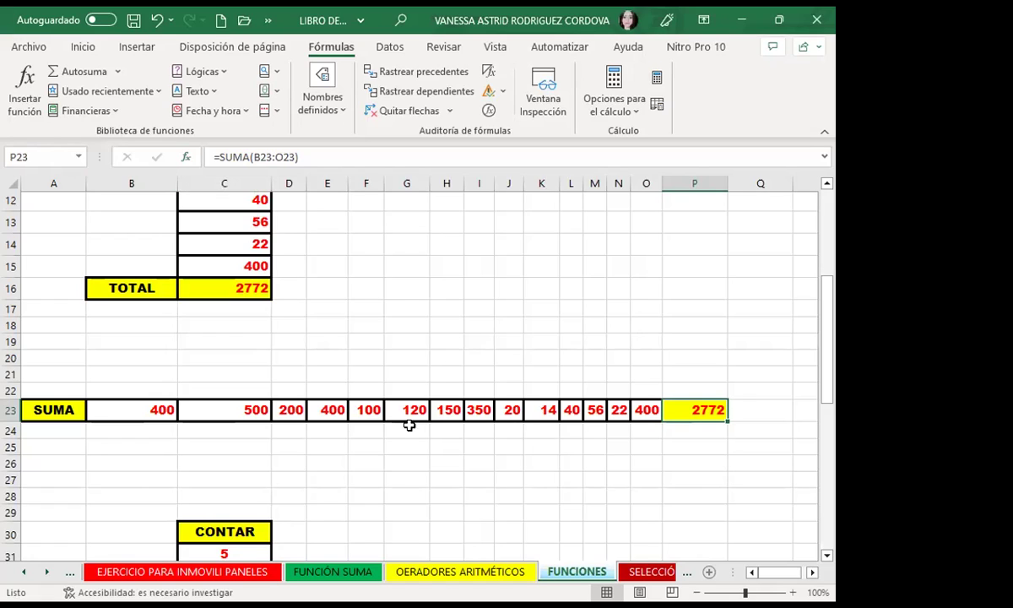
click(466, 461)
click(447, 340)
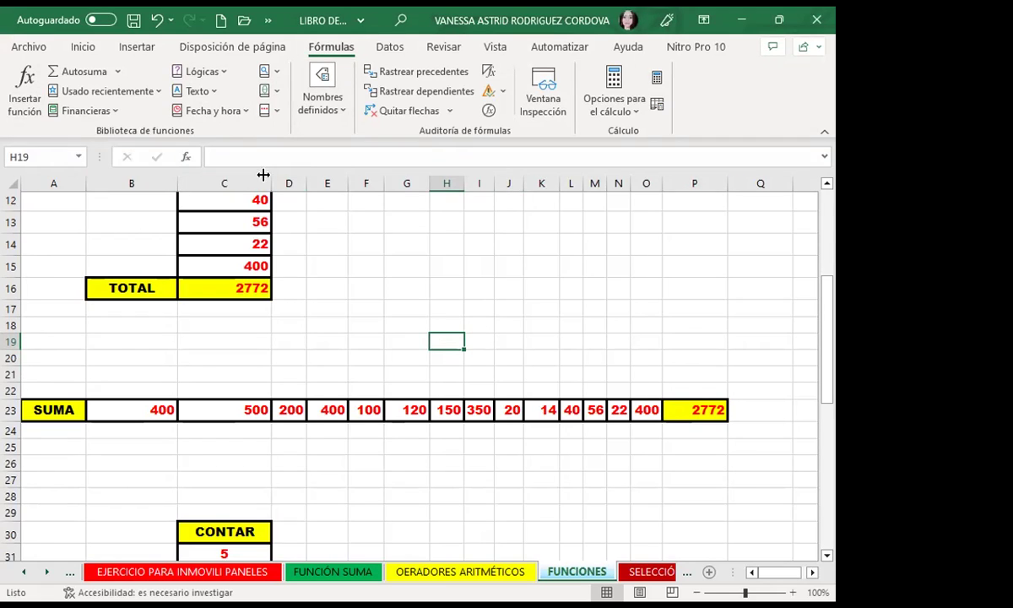
click(118, 112)
scroll(180, 226, down, 3)
scroll(173, 335, down, 10)
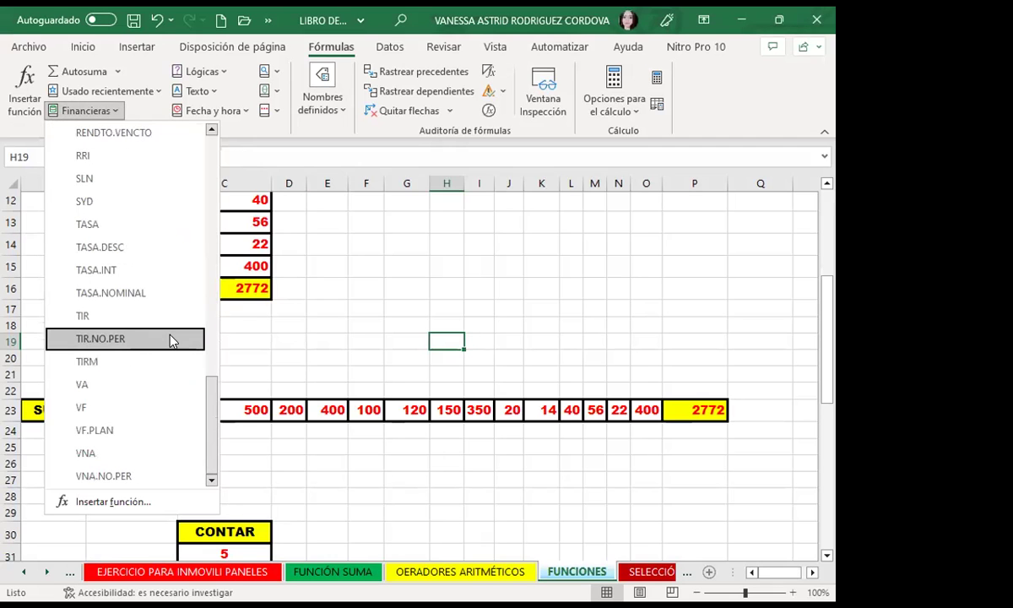
scroll(185, 253, up, 10)
scroll(183, 143, up, 2)
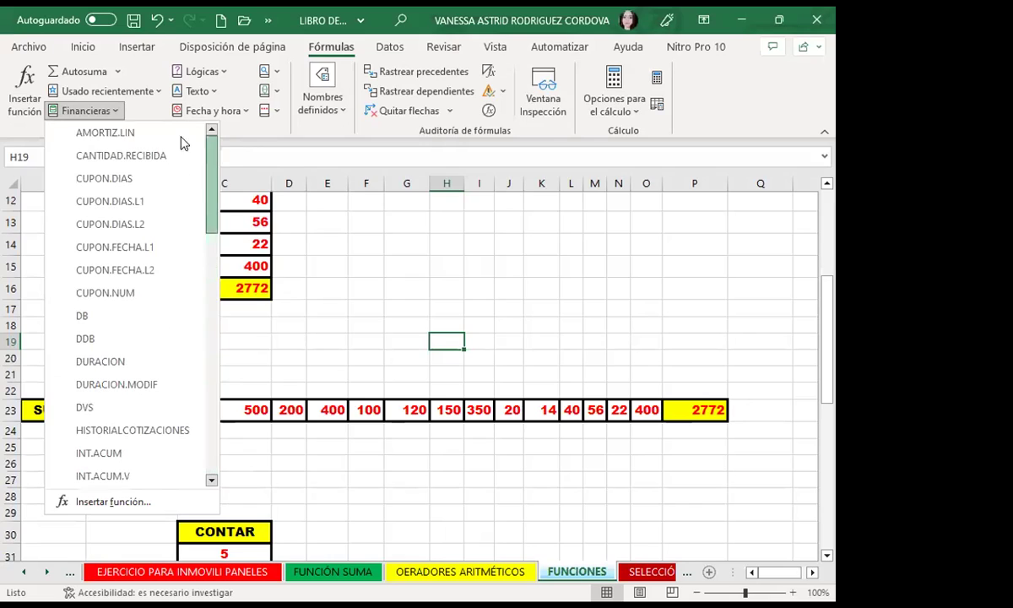
click(225, 71)
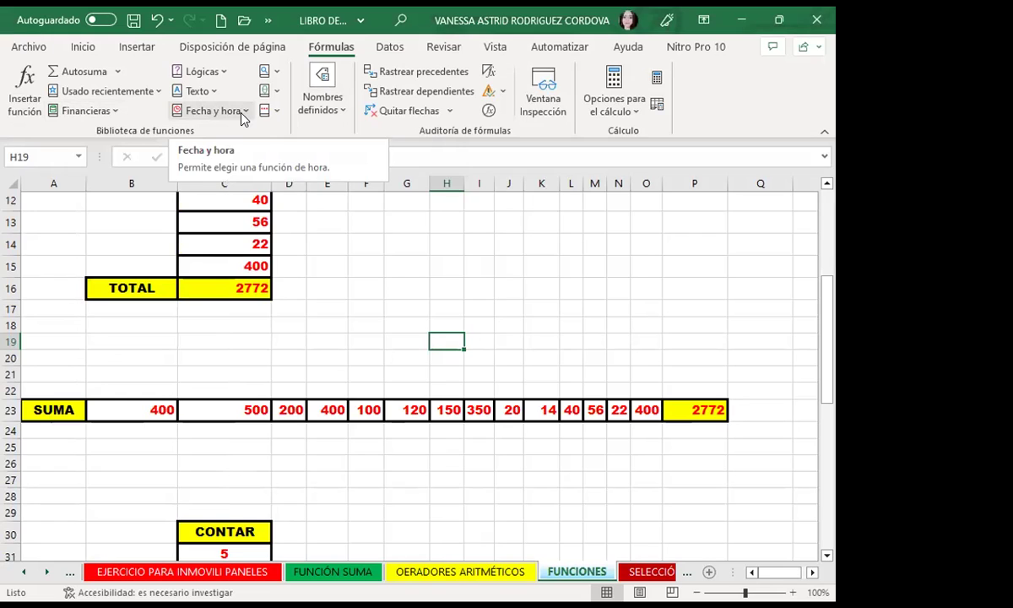
click(241, 115)
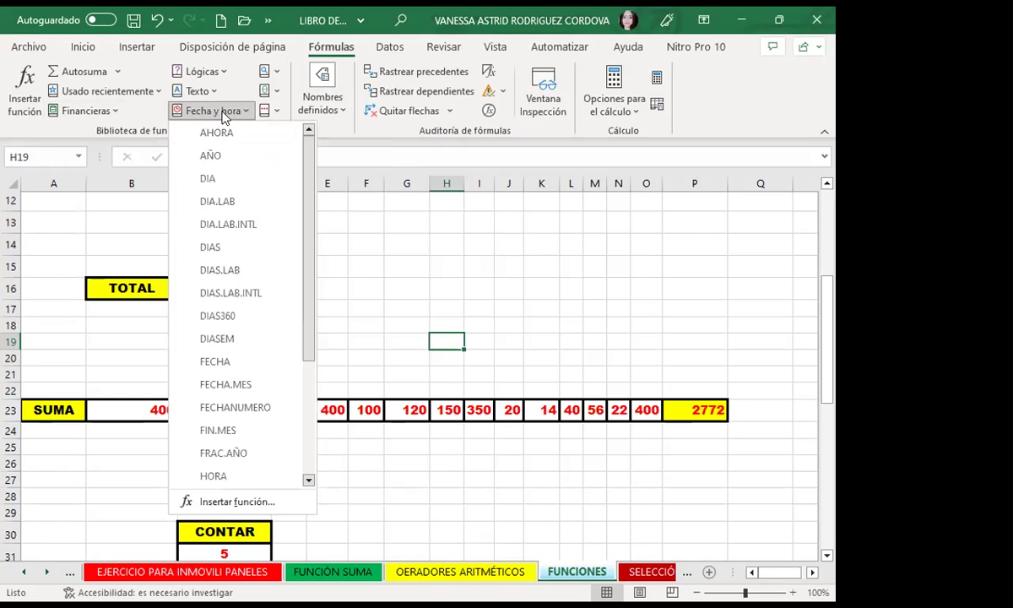
click(89, 73)
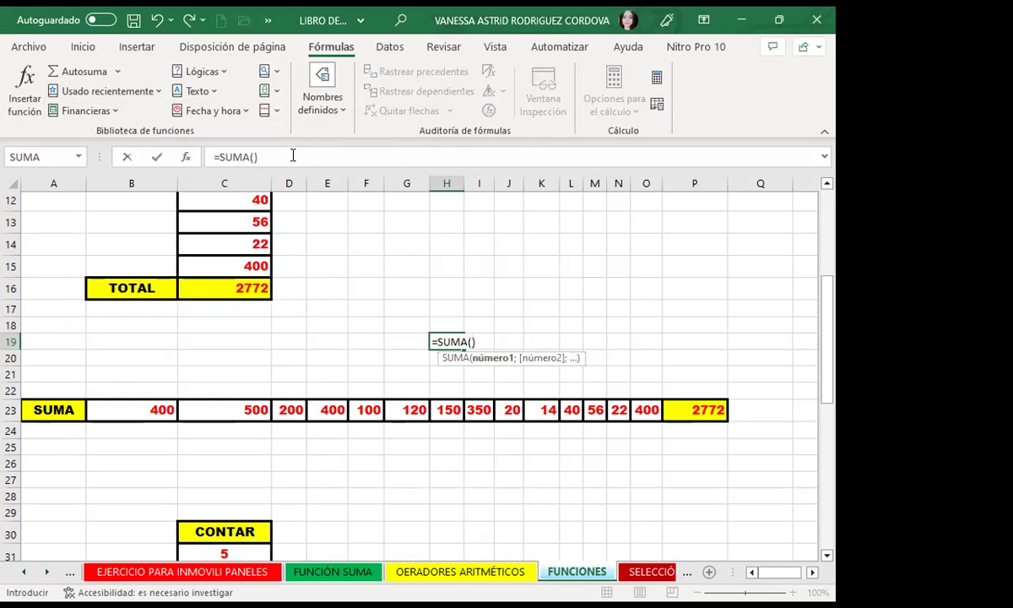
key(Escape)
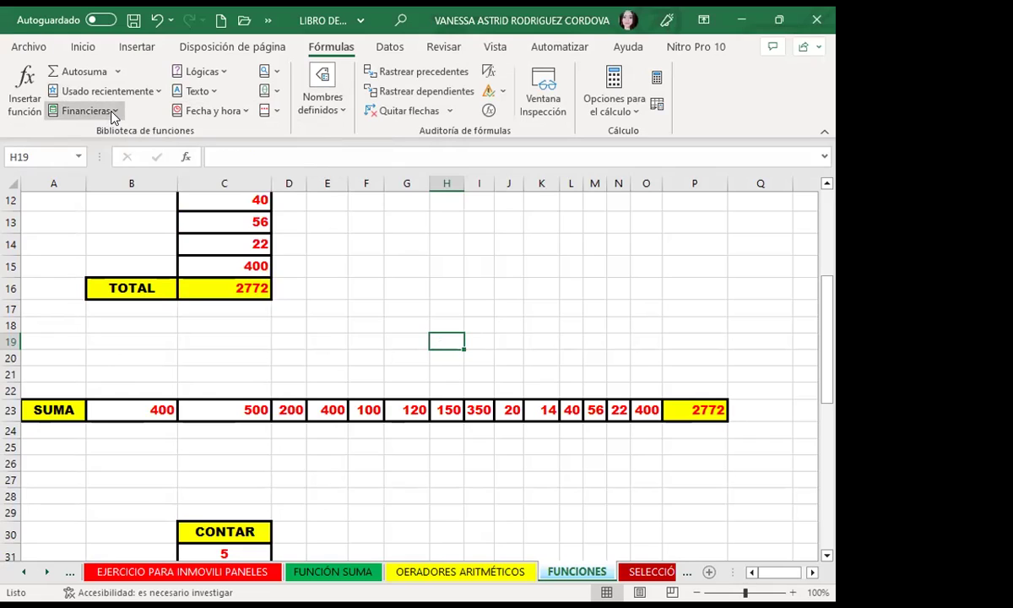
click(112, 112)
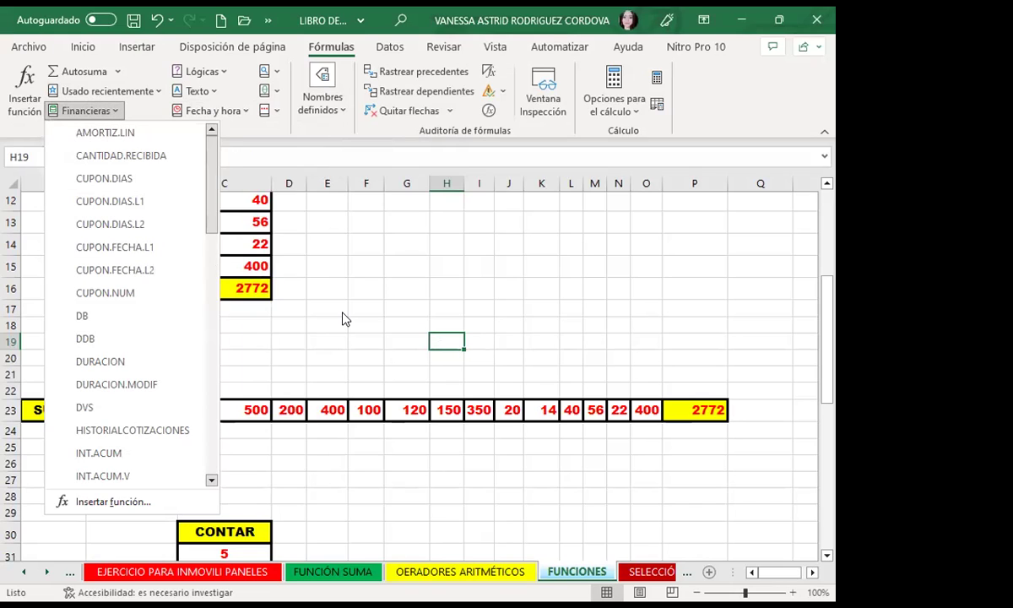
click(320, 292)
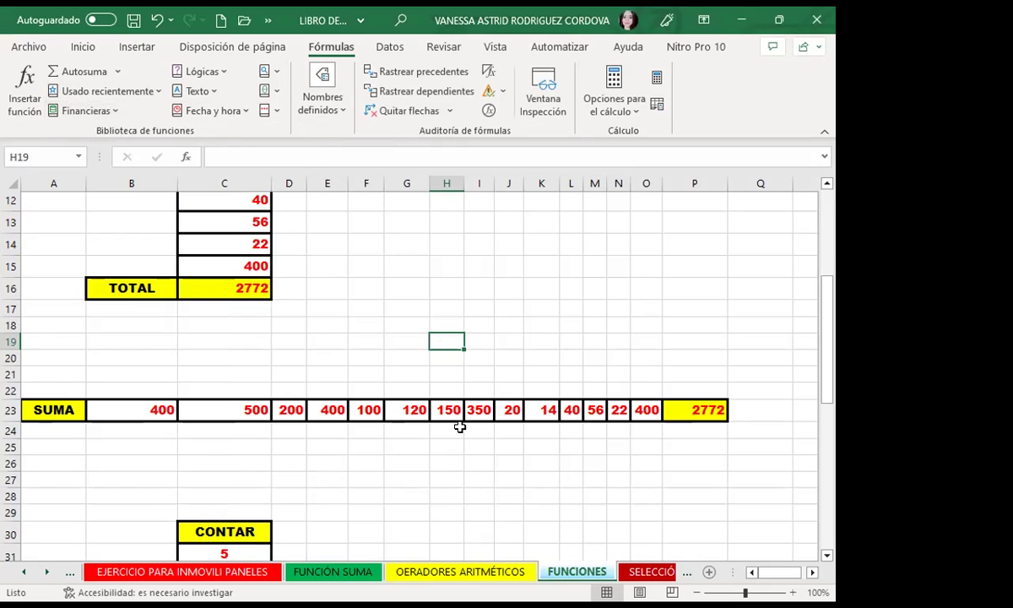
scroll(321, 443, down, 2)
click(46, 314)
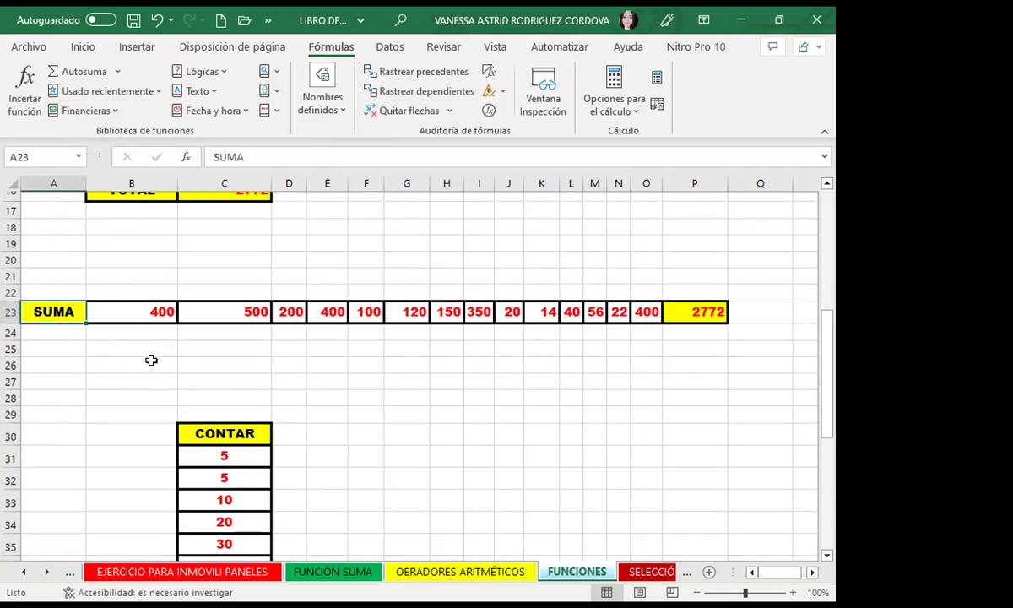
click(238, 429)
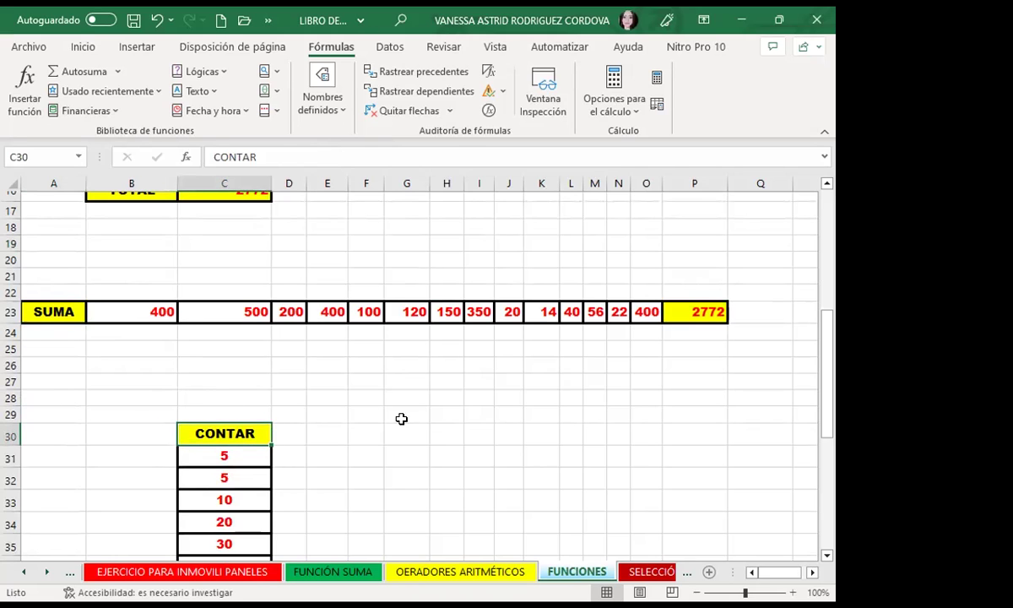
scroll(364, 379, down, 2)
scroll(346, 370, down, 3)
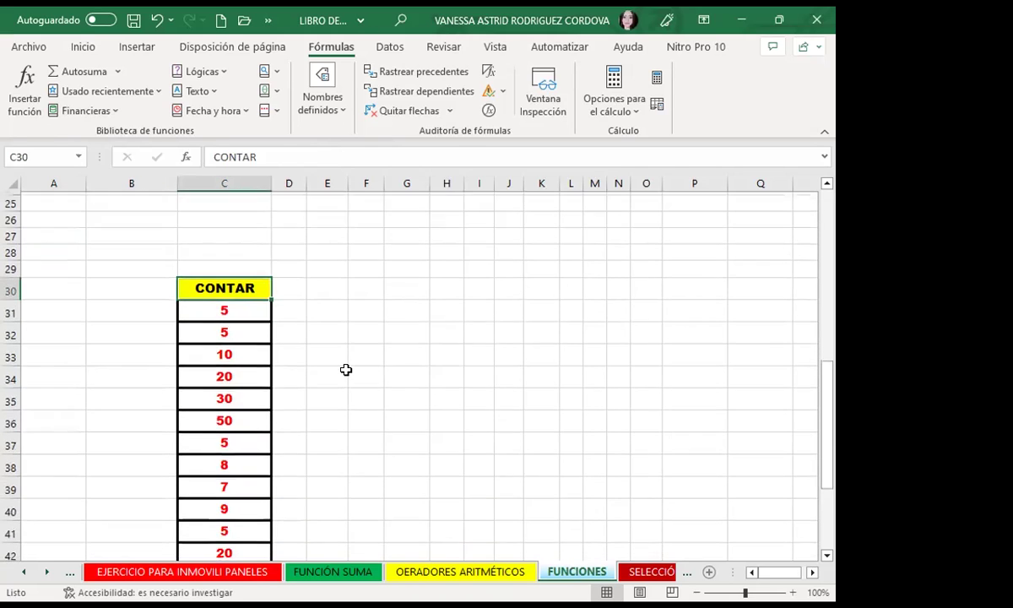
scroll(346, 370, down, 2)
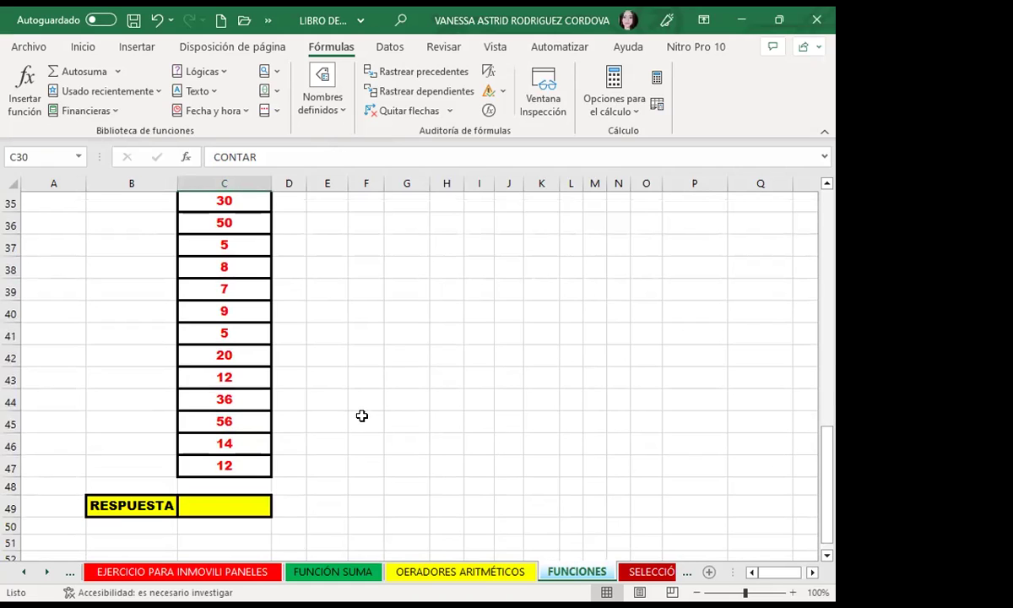
scroll(229, 426, up, 2)
click(247, 264)
click(250, 281)
click(242, 302)
click(239, 327)
click(238, 348)
click(239, 370)
click(240, 391)
click(240, 413)
click(240, 435)
click(240, 457)
scroll(240, 463, down, 1)
click(226, 390)
drag(226, 386, 228, 365)
click(236, 305)
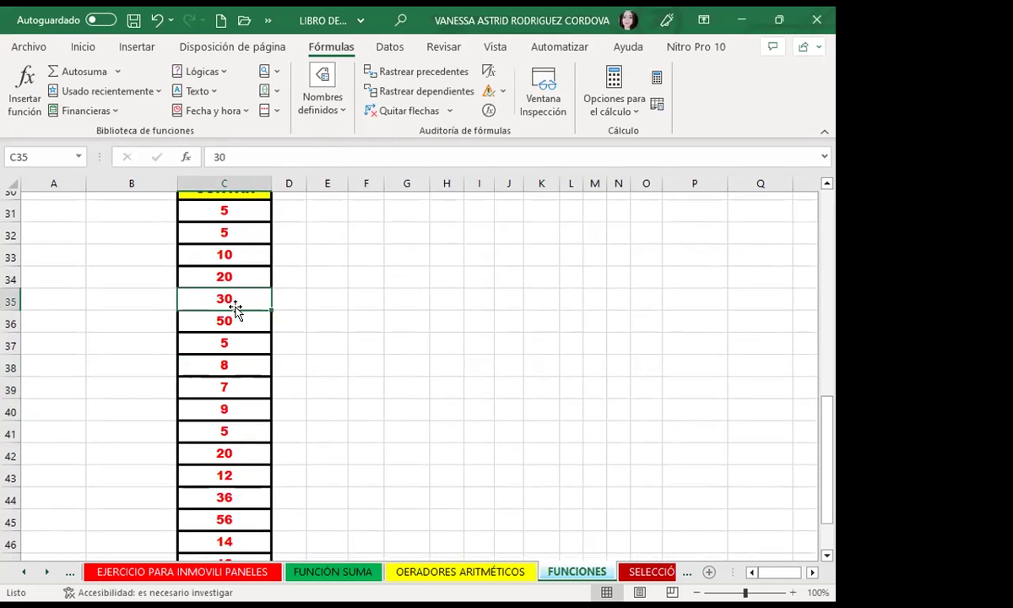
scroll(236, 311, down, 2)
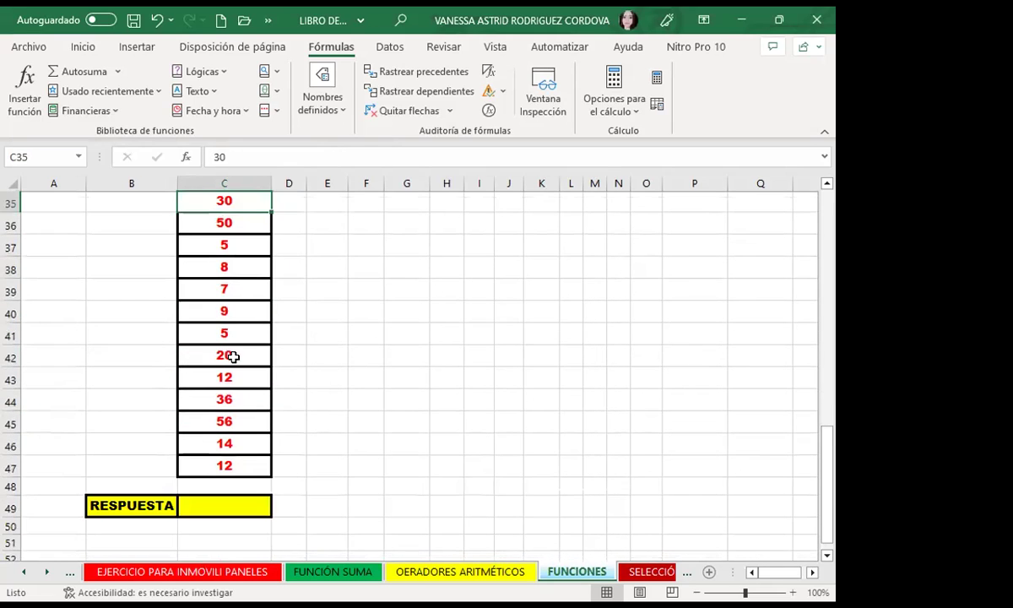
- Enter =CONTAR(C31:C47) in RESPUESTA cell C49 using the CONTAR autocomplete suggestion
click(232, 506)
text(=conar)
key(BackSpace)
key(BackSpace)
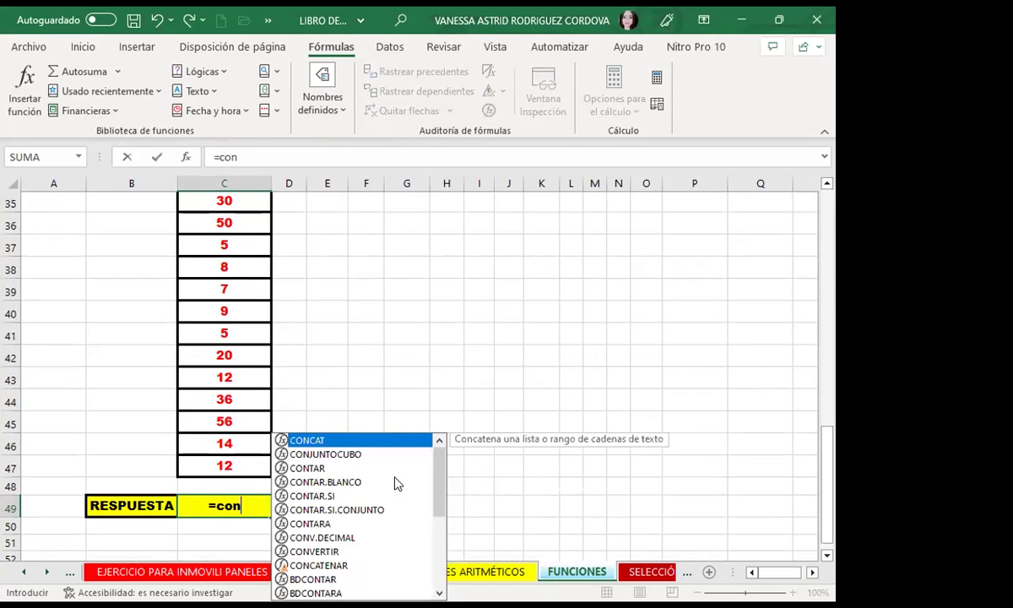
click(307, 469)
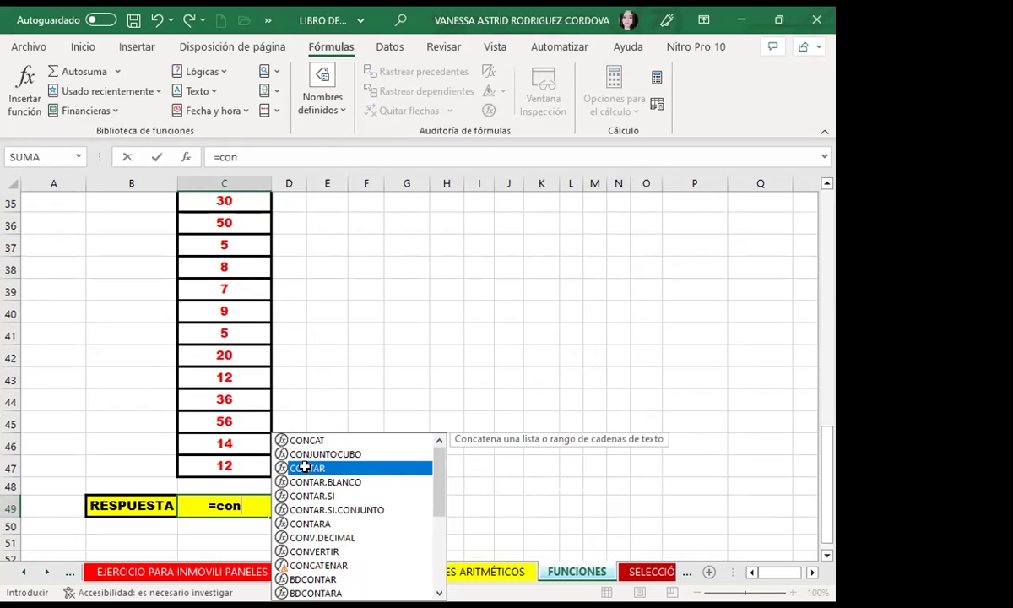
double_click(306, 468)
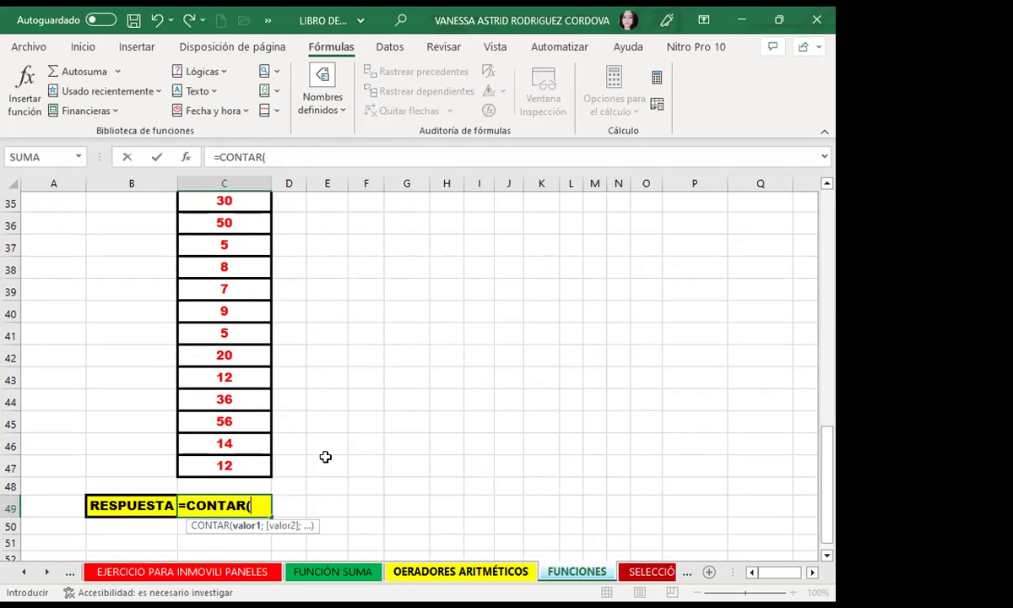
scroll(211, 354, up, 2)
drag(240, 263, 237, 287)
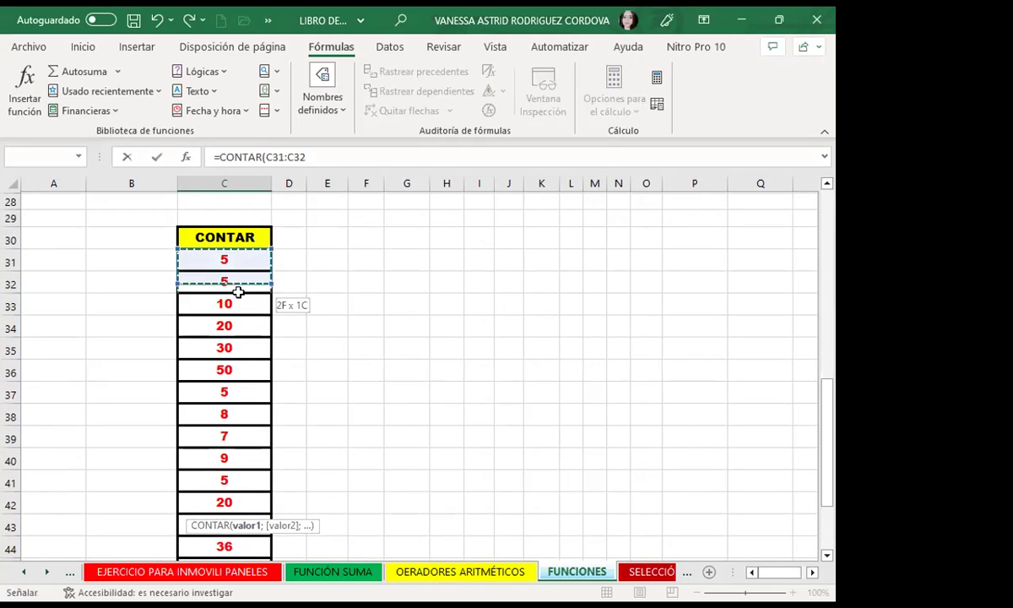
drag(215, 570, 210, 551)
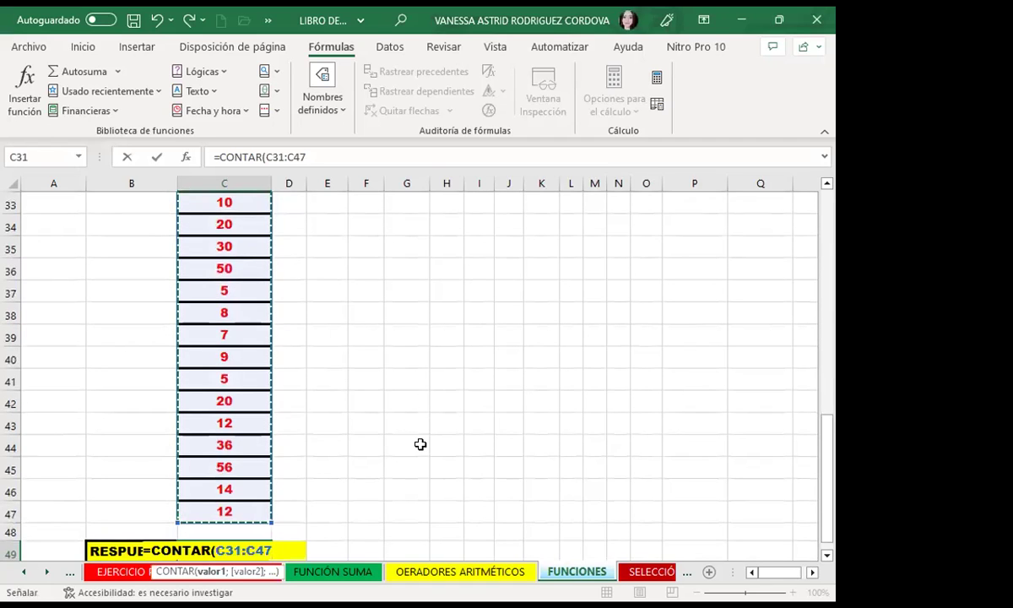
key(Return)
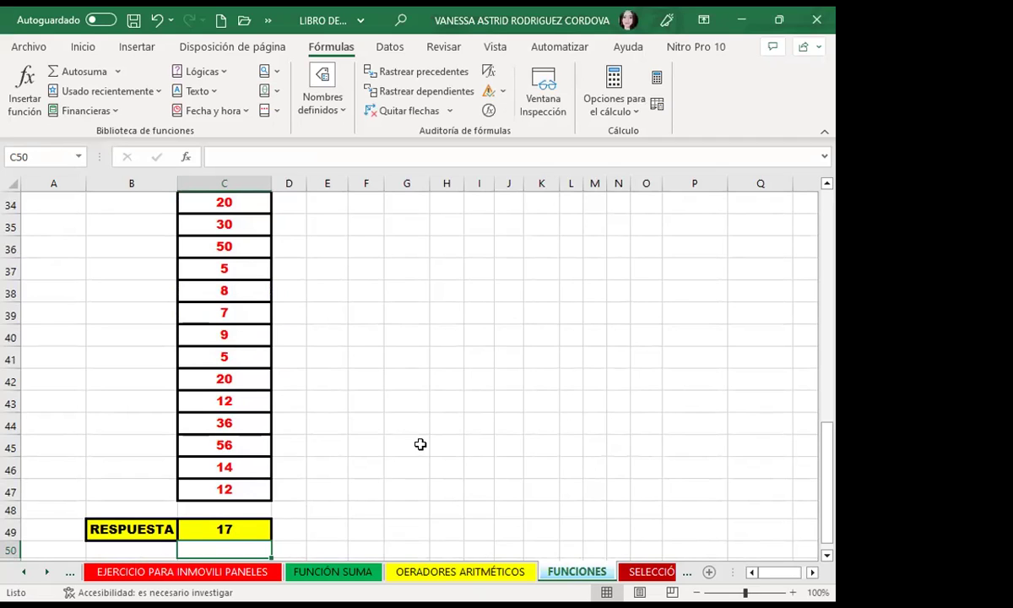
- Give the hidden numbers in B31:B47 a dark font colour
mouse_move(142, 287)
mouse_down()
mouse_move(125, 564)
mouse_move(124, 537)
mouse_up()
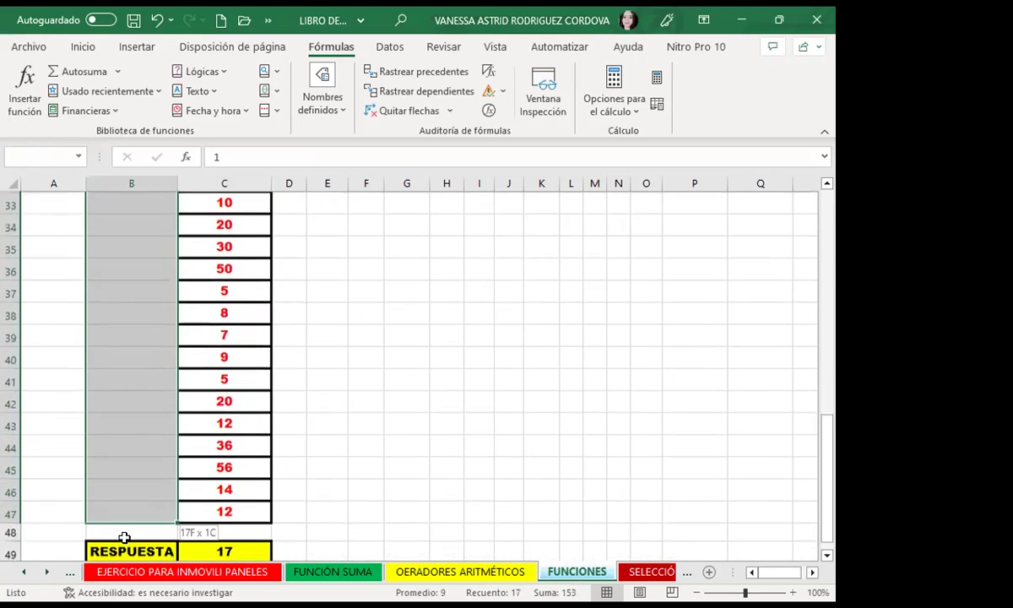
click(82, 48)
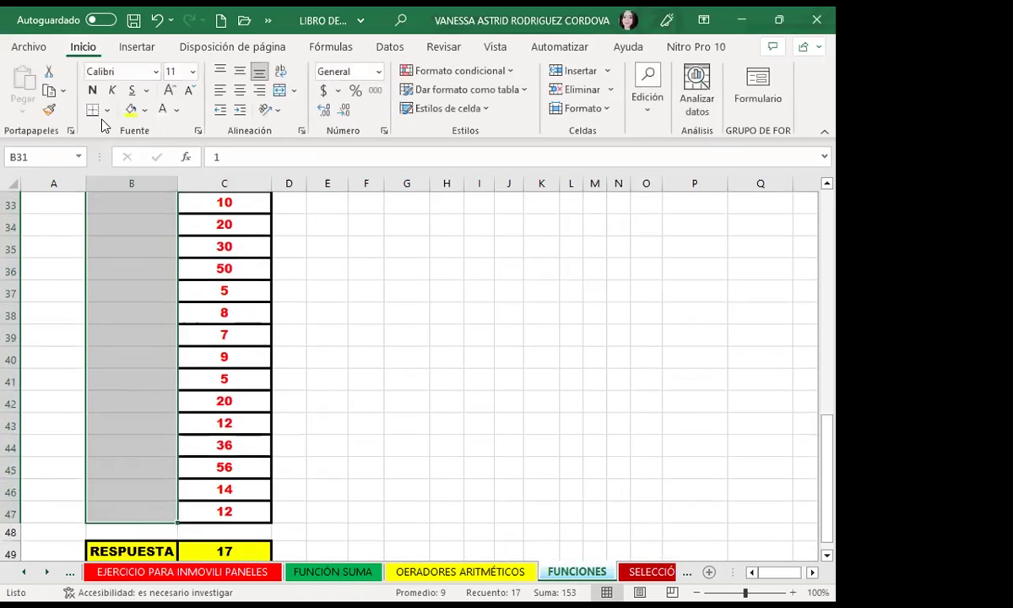
click(177, 110)
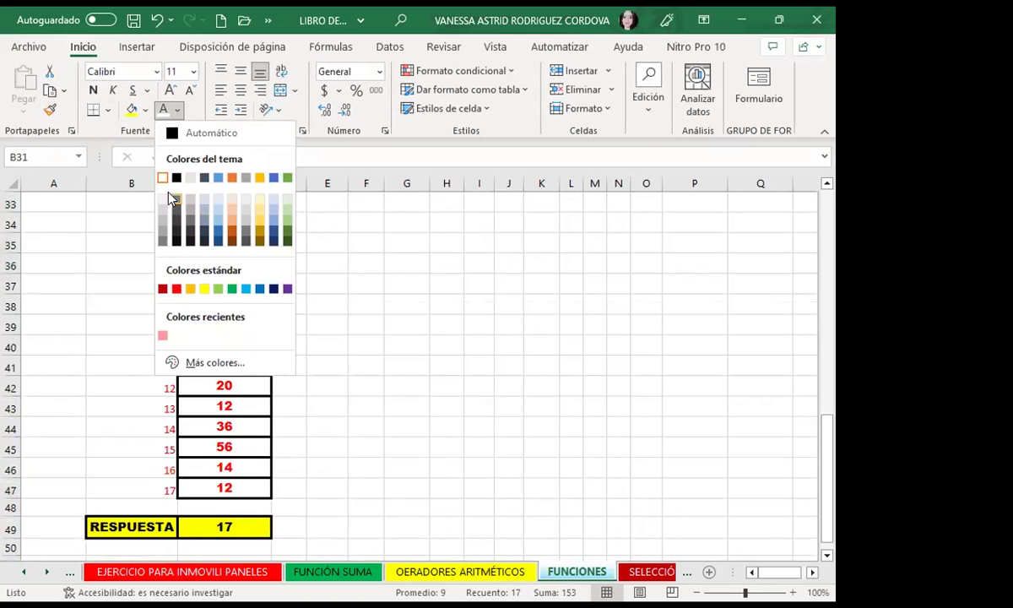
click(333, 407)
- Check that the list spans C31 to C47, numbered 1–17, and inspect C49's CONTAR formula
scroll(325, 409, up, 3)
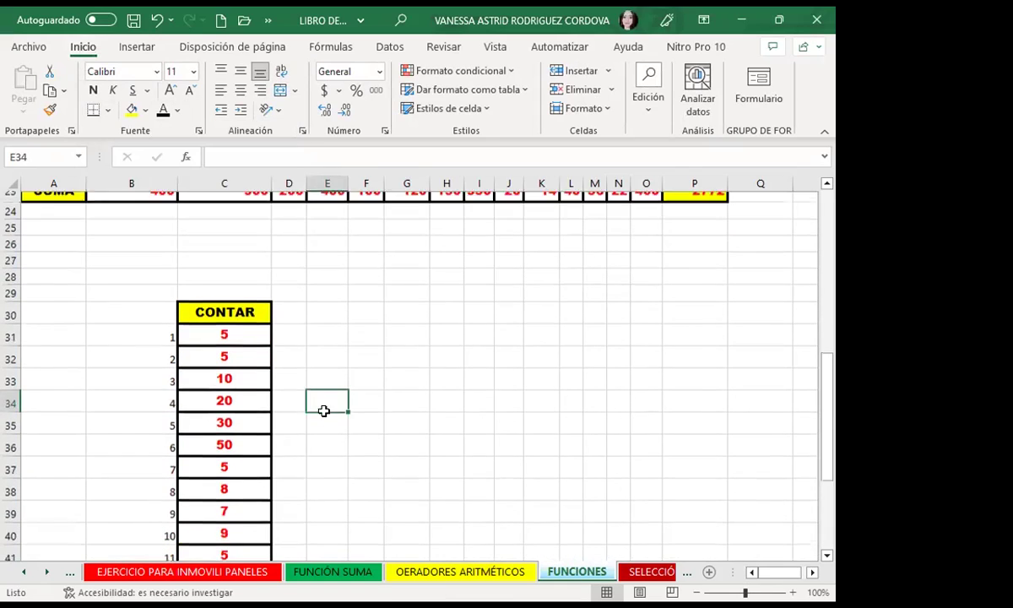
click(264, 332)
scroll(263, 338, down, 3)
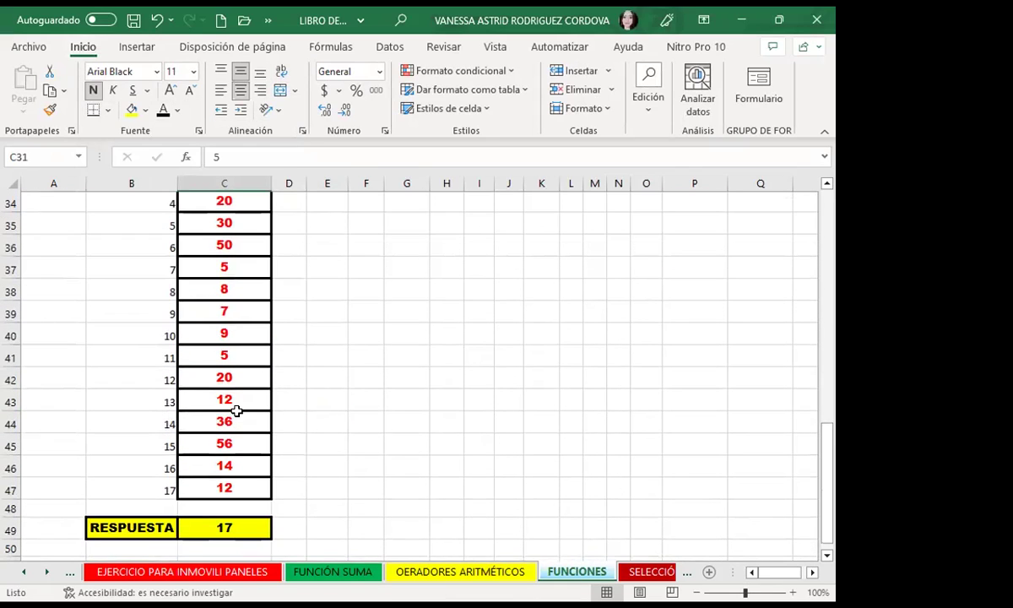
click(239, 493)
click(140, 488)
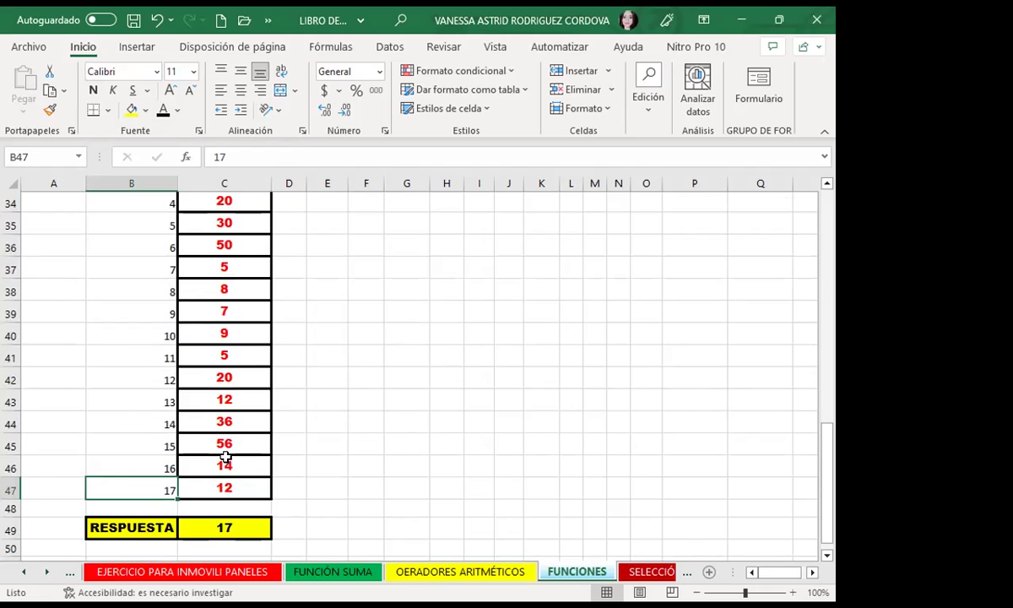
click(222, 528)
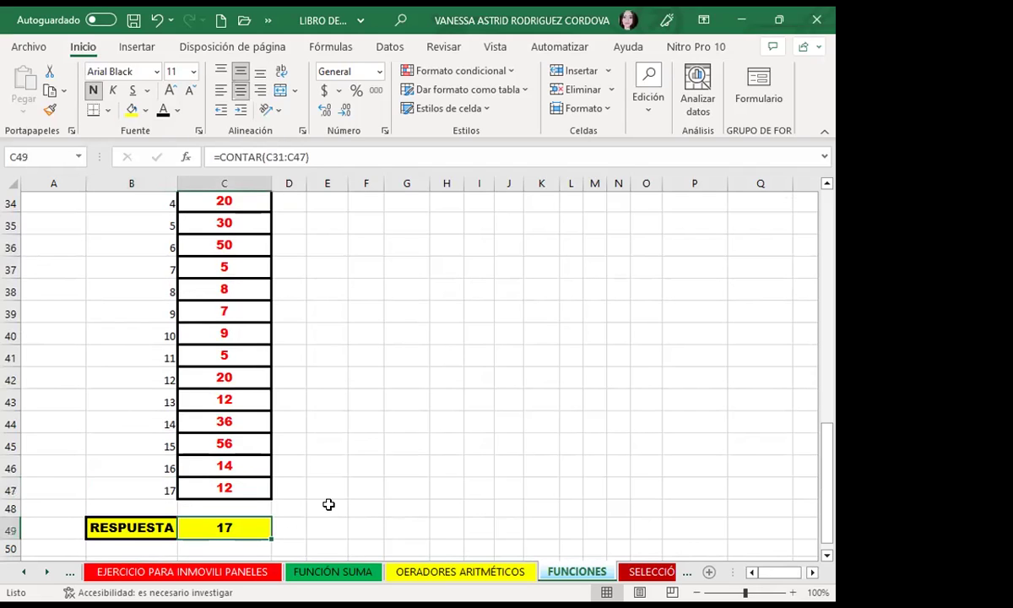
- Change C33 from 10 to 100 and C43 from 12 to 200
scroll(287, 479, up, 3)
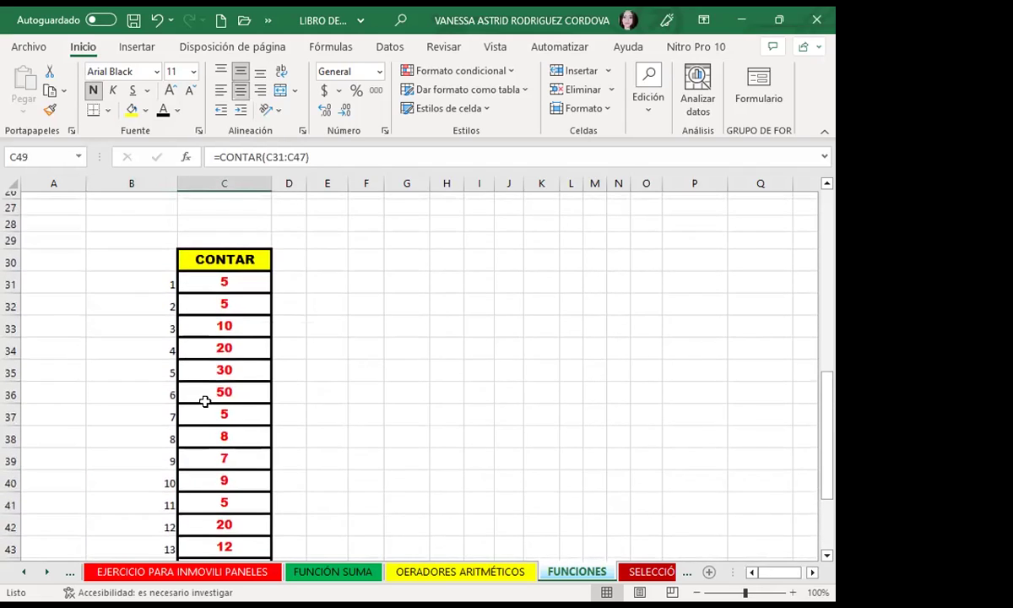
click(242, 326)
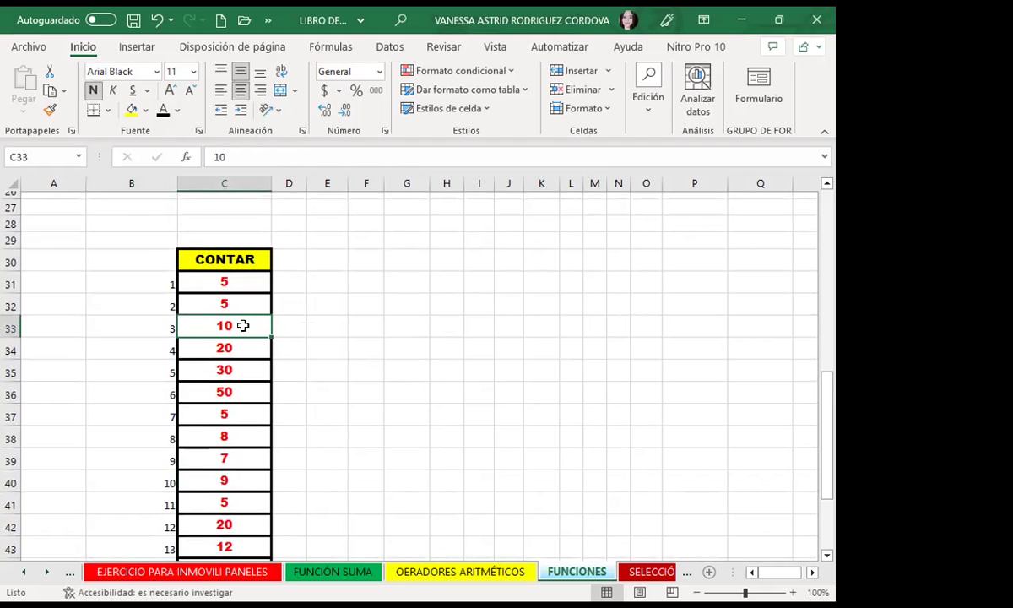
double_click(243, 325)
text(0)
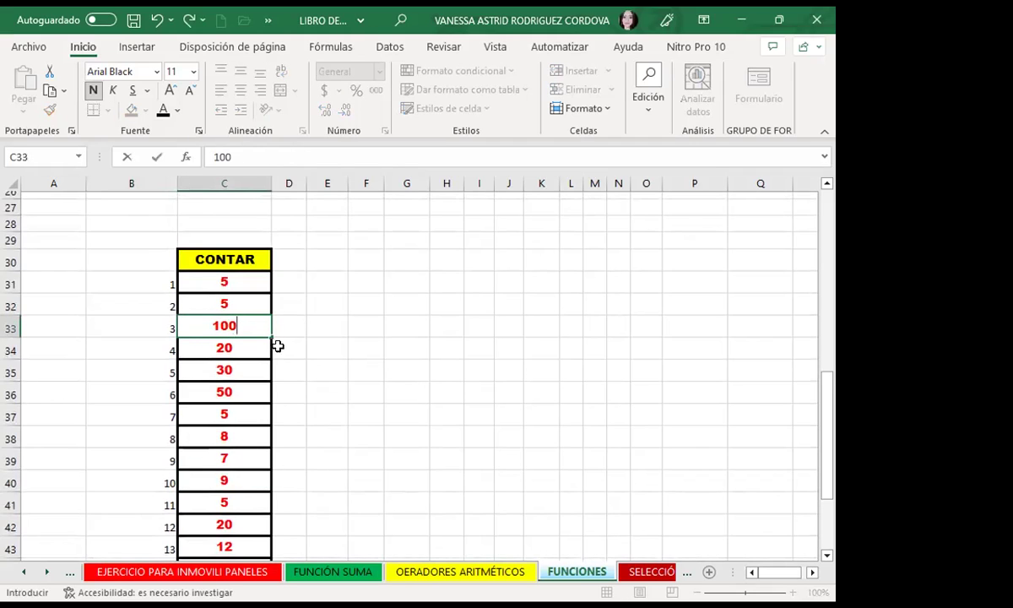
scroll(290, 372, down, 3)
click(241, 347)
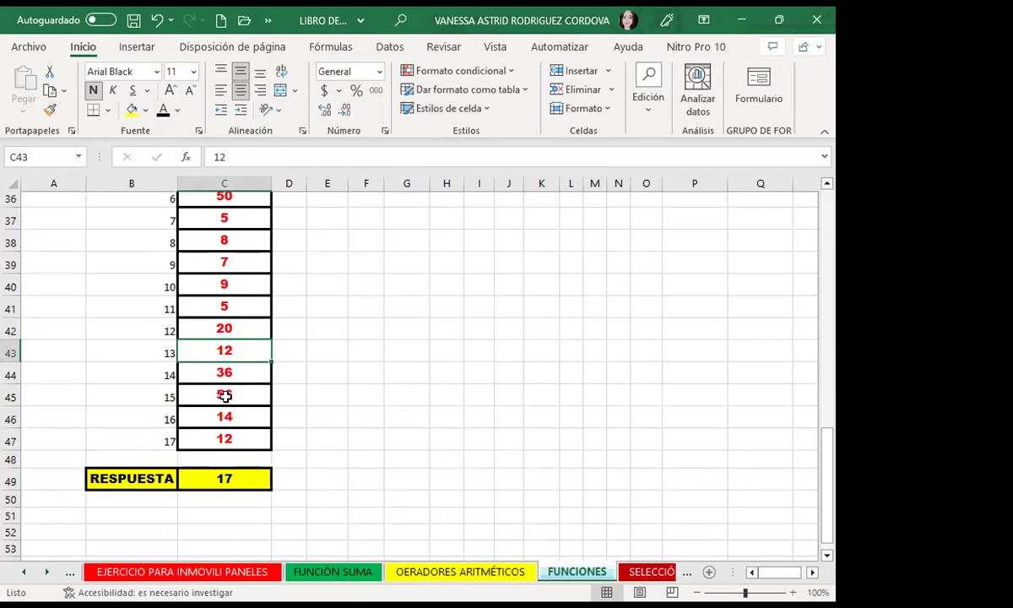
text(200)
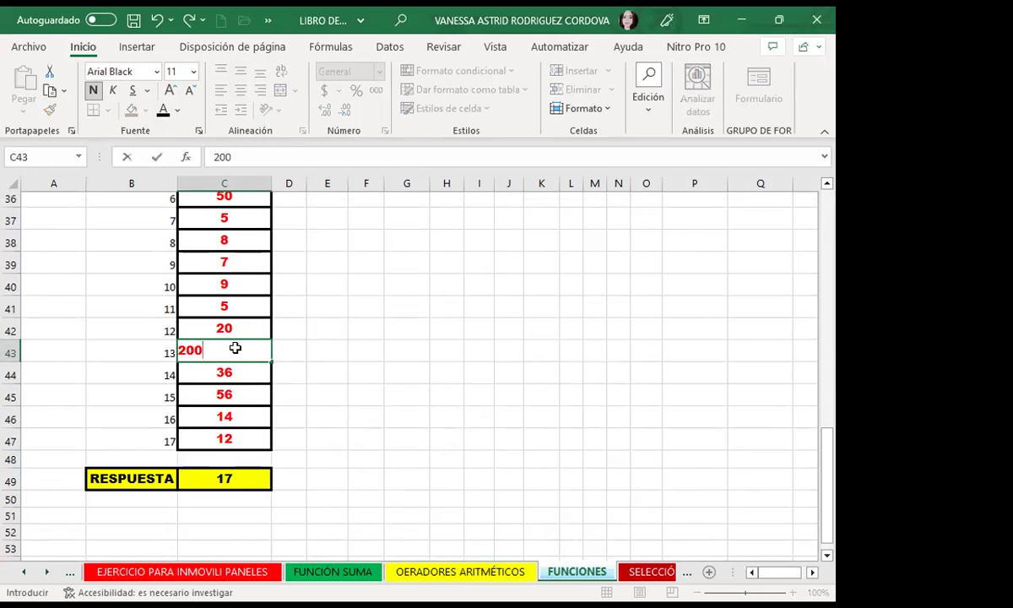
key(Return)
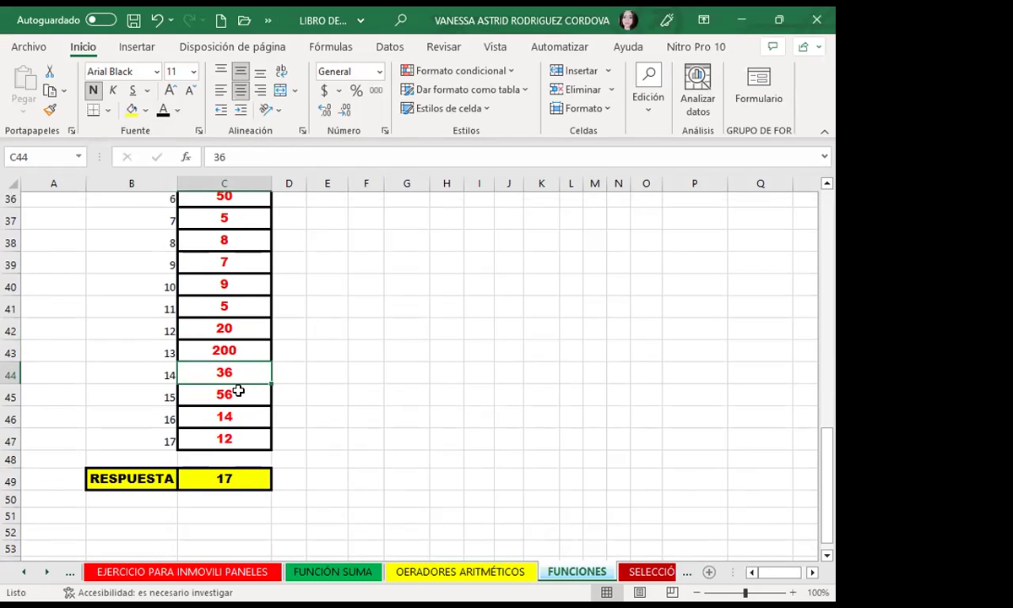
- Clear the values in C41, C42 and C43 so RESPUESTA drops to 14
click(238, 390)
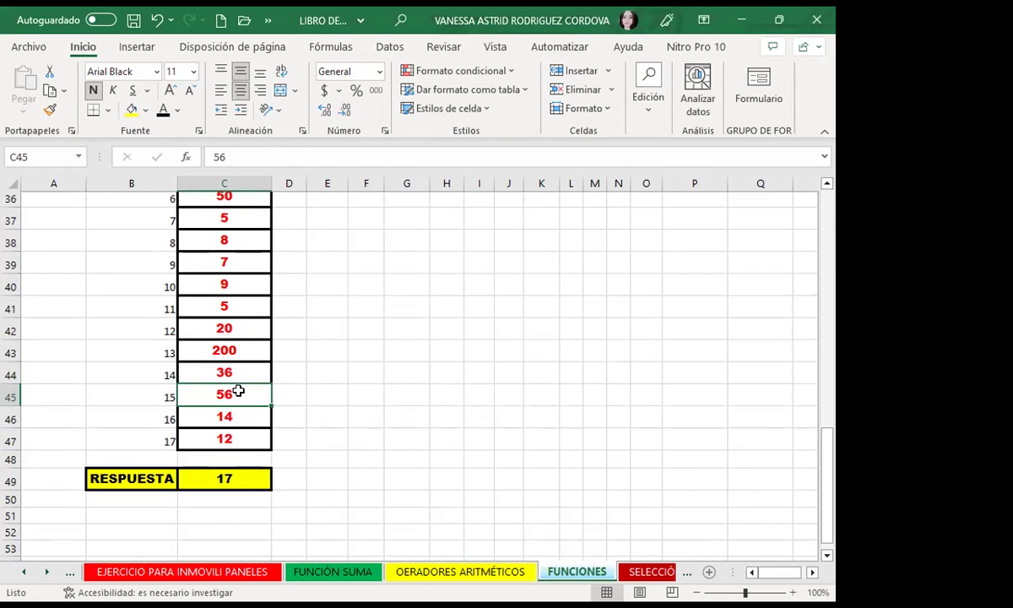
click(236, 309)
key(BackSpace)
key(Return)
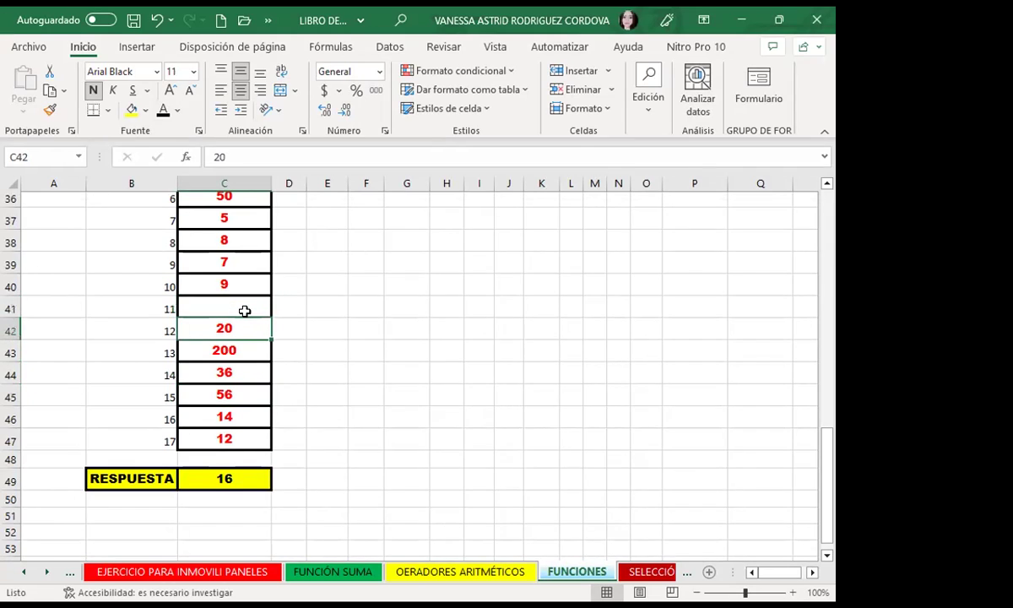
key(Delete)
key(Return)
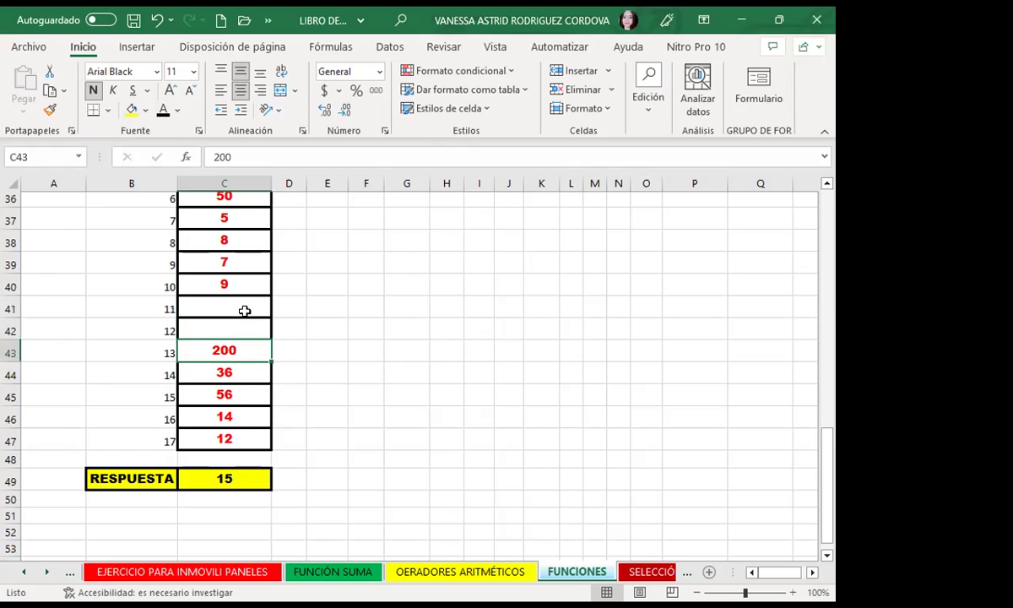
key(Delete)
- Type a first name as text into C41 and another into C42; the count stays 14
click(227, 305)
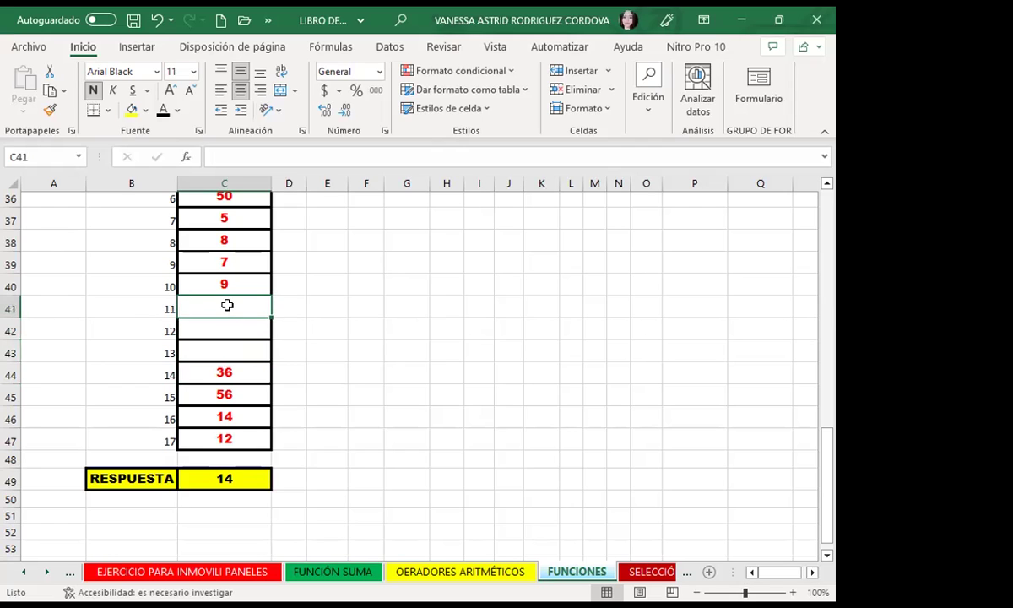
text(VANESSA)
key(Return)
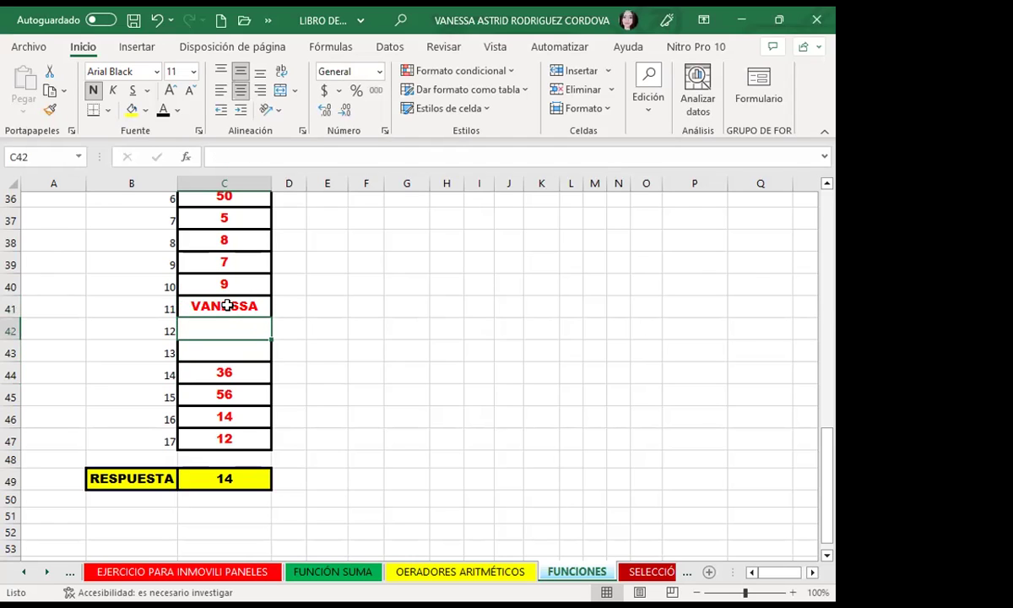
text(ASTRID)
key(Return)
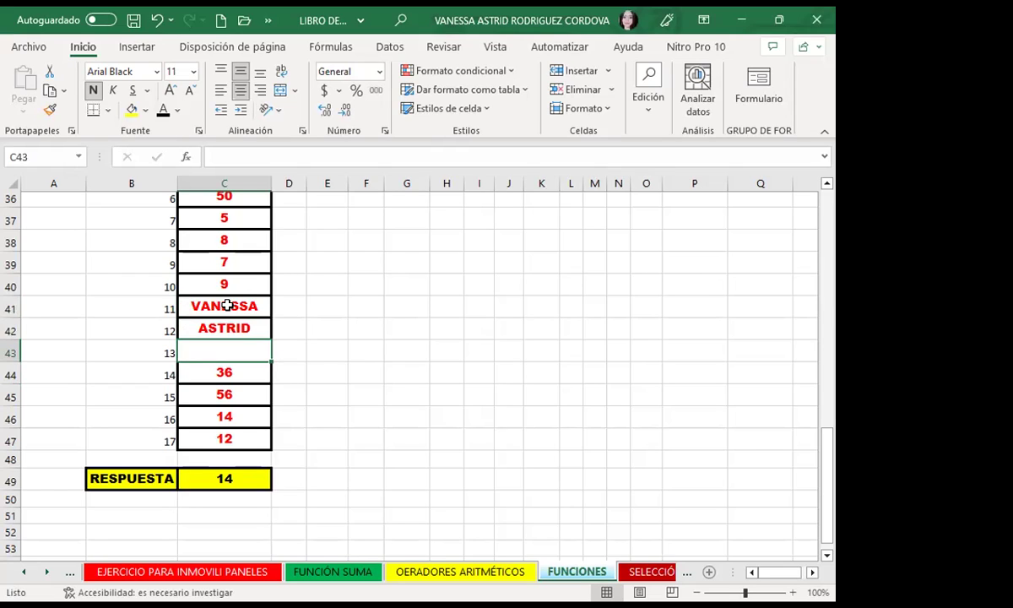
- Fill cell C43 of the CONTAR list with the word HOLA, replacing a placeholder dot
text(.)
key(Return)
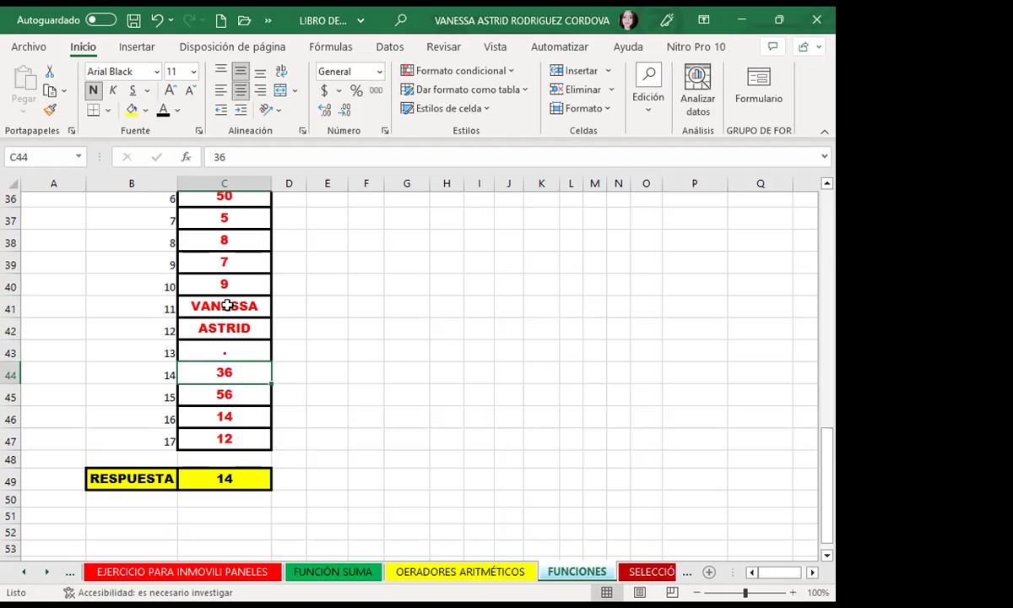
scroll(255, 348, up, 2)
scroll(257, 345, up, 1)
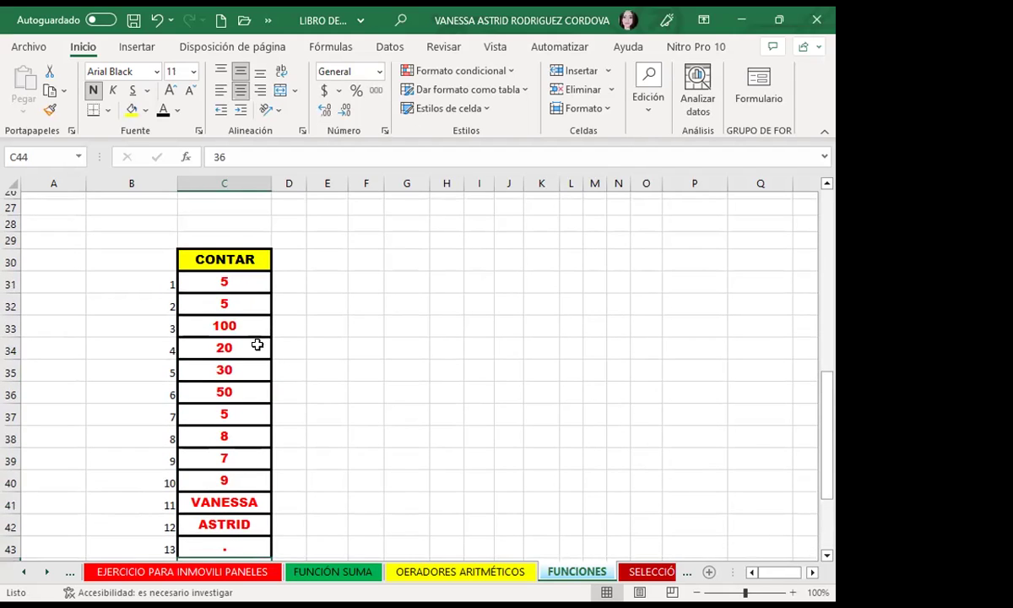
scroll(258, 345, down, 2)
click(243, 396)
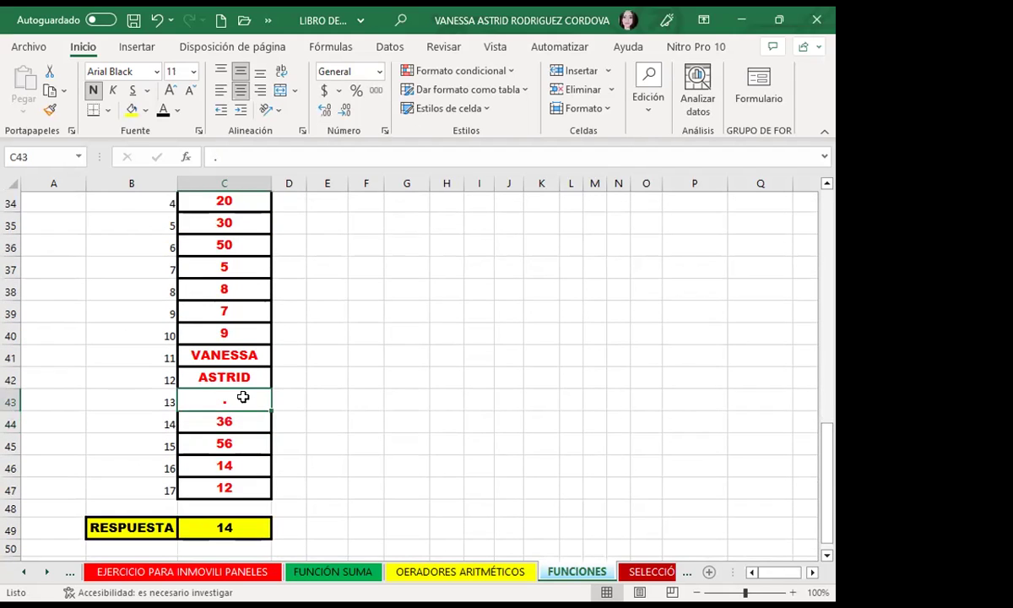
text(HOLA)
click(243, 289)
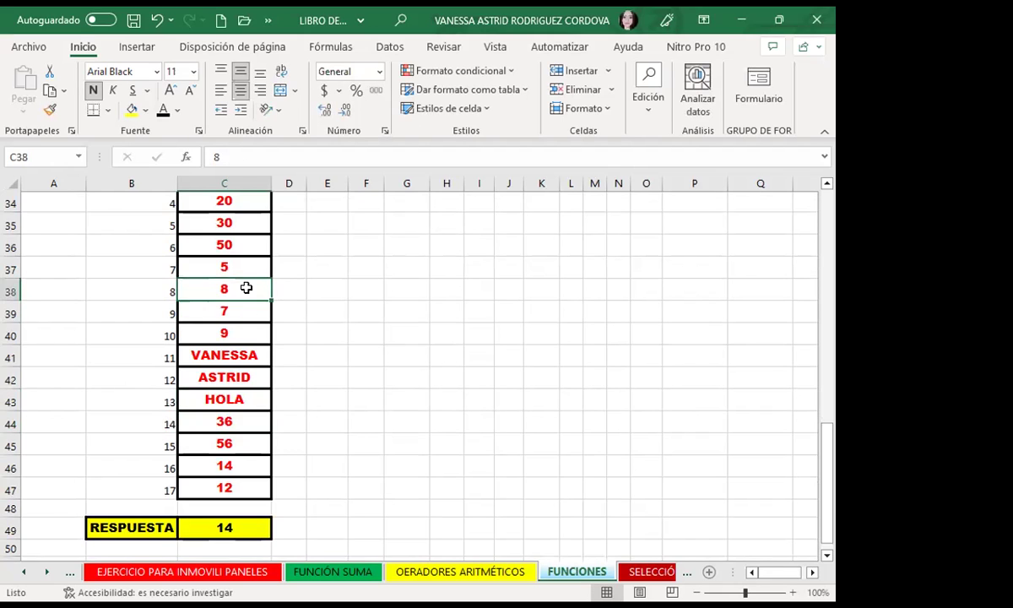
- Check that C49's =CONTAR(C31:C47) formula still returns 14
scroll(240, 378, down, 1)
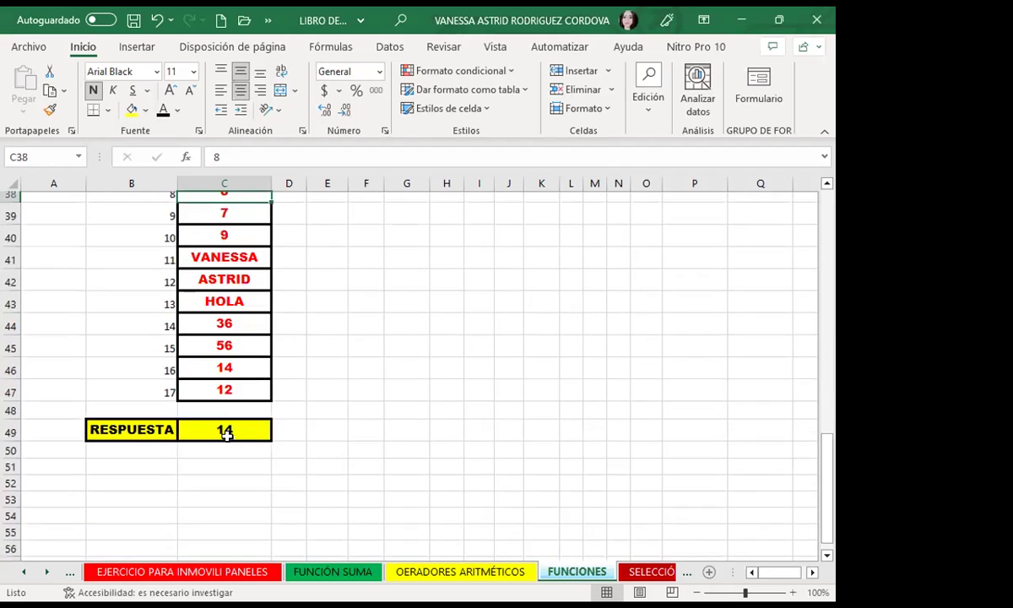
click(225, 430)
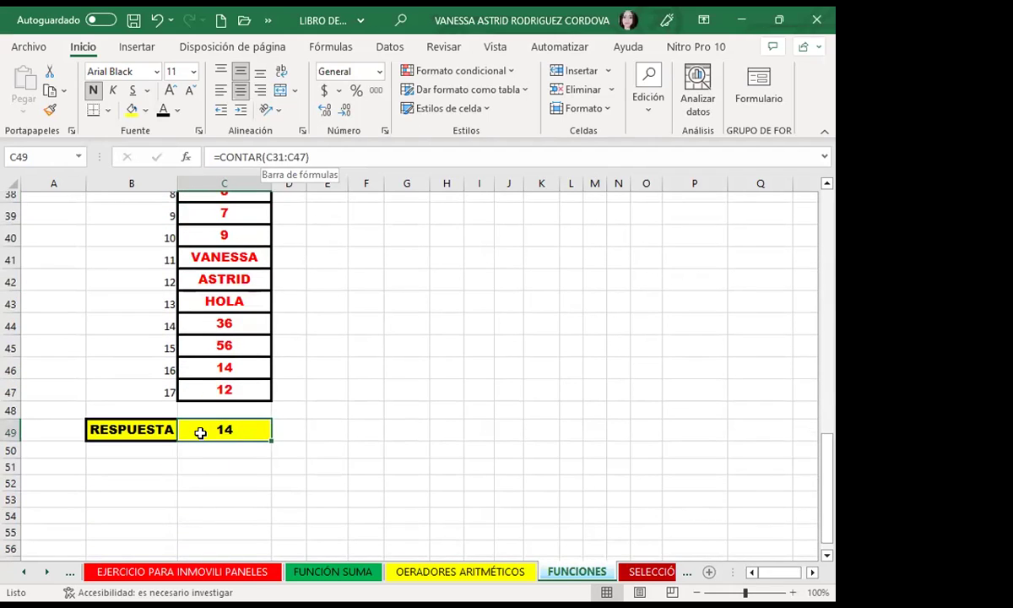
scroll(201, 417, up, 2)
scroll(193, 357, up, 1)
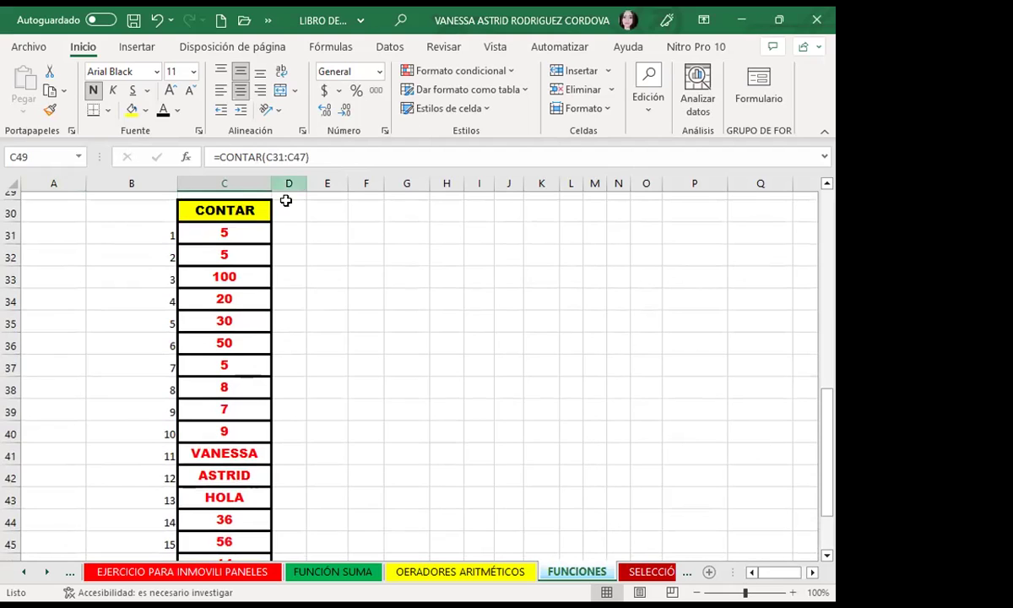
scroll(236, 458, down, 1)
scroll(236, 458, down, 2)
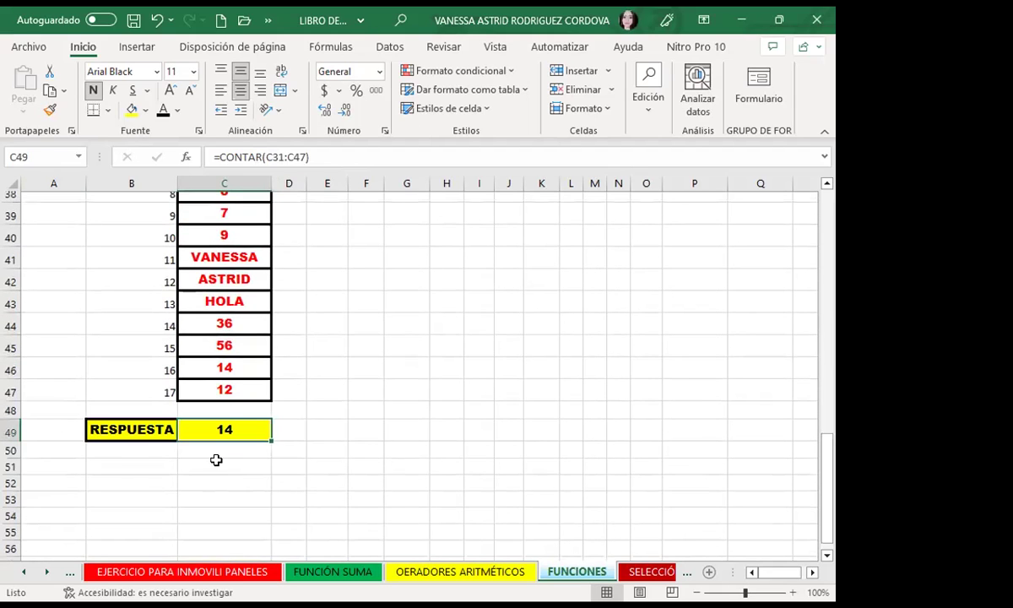
- Enter =CONTARA(C31:C47) in cell C51, returning 17
click(216, 460)
text(CONTARA)
key(BackSpace)
key(BackSpace)
key(BackSpace)
key(BackSpace)
key(BackSpace)
key(BackSpace)
key(BackSpace)
text(=)
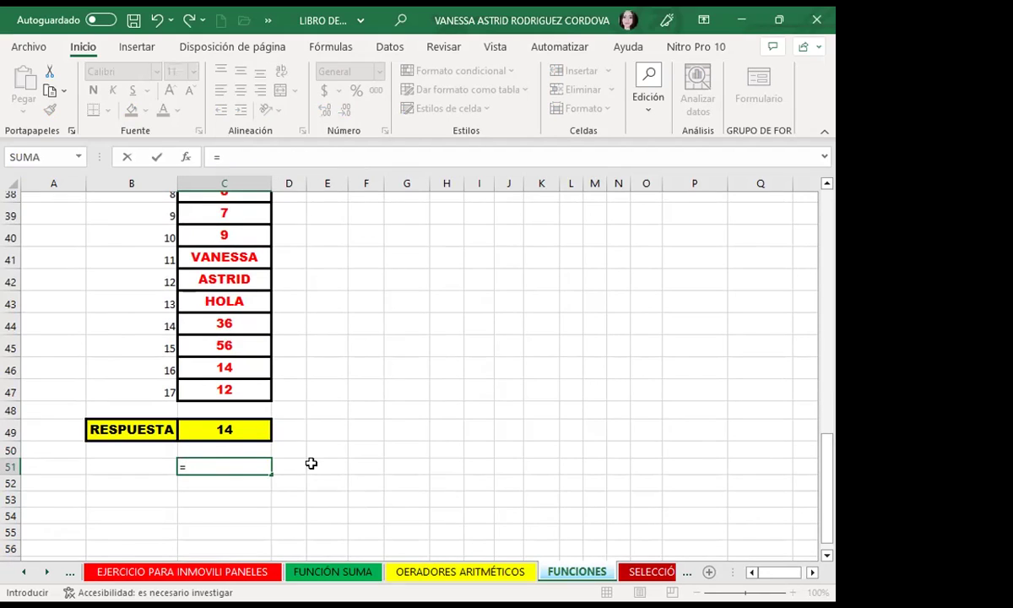
text(CONTARA()
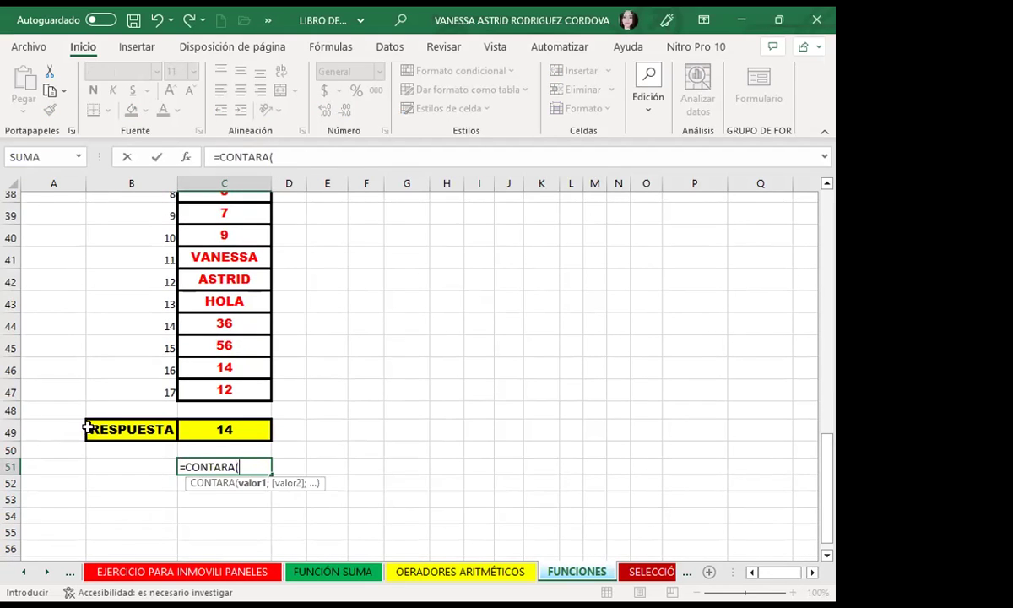
scroll(131, 402, up, 2)
scroll(184, 355, up, 3)
drag(224, 331, 227, 359)
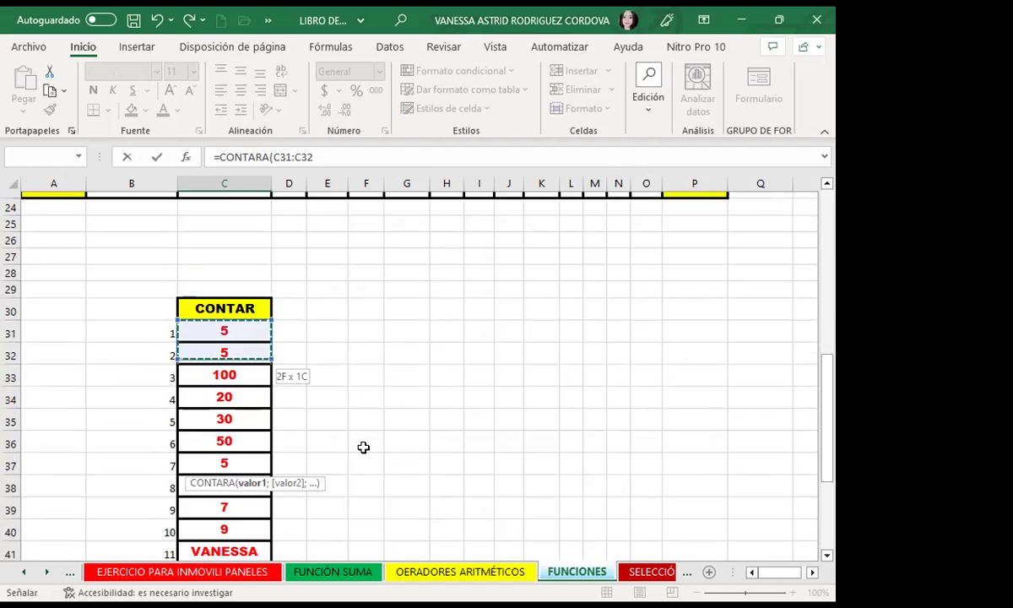
key(ctrl+shift+Down)
key(Return)
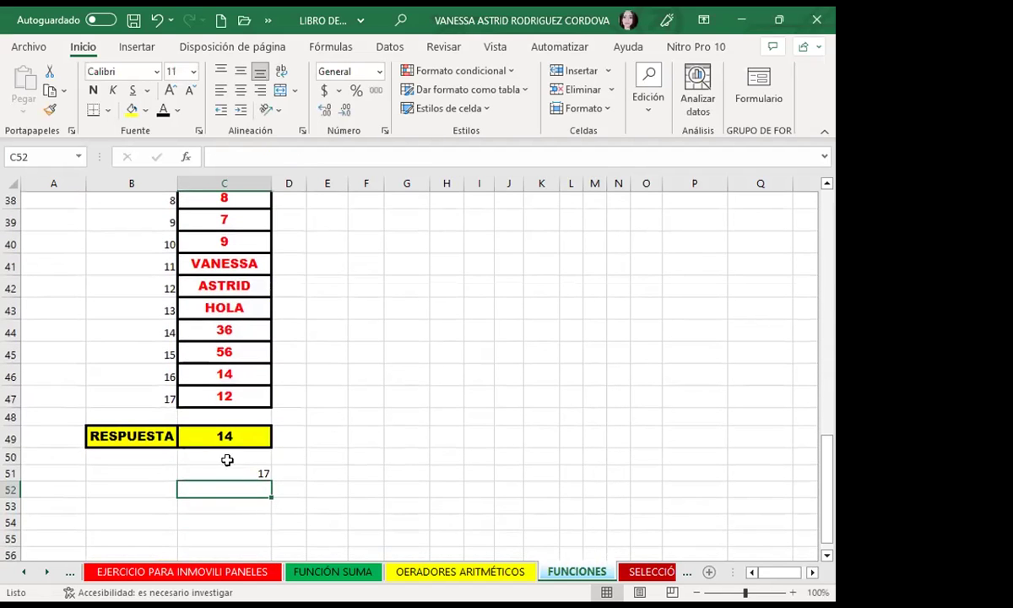
- Copy C49's yellow fill and border onto C51 with Format Painter
click(244, 443)
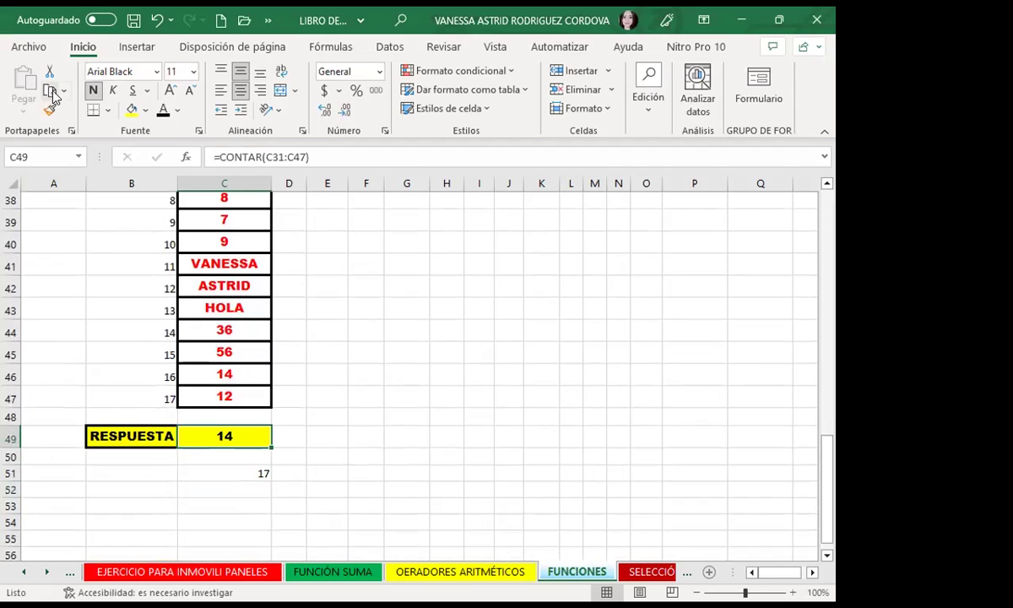
click(50, 110)
click(215, 475)
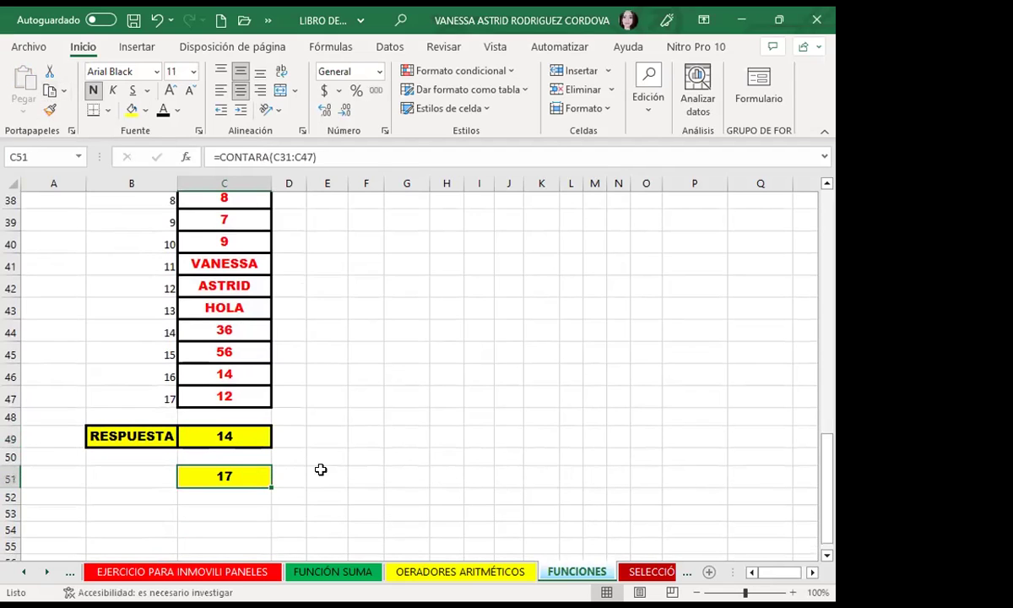
click(358, 458)
click(242, 322)
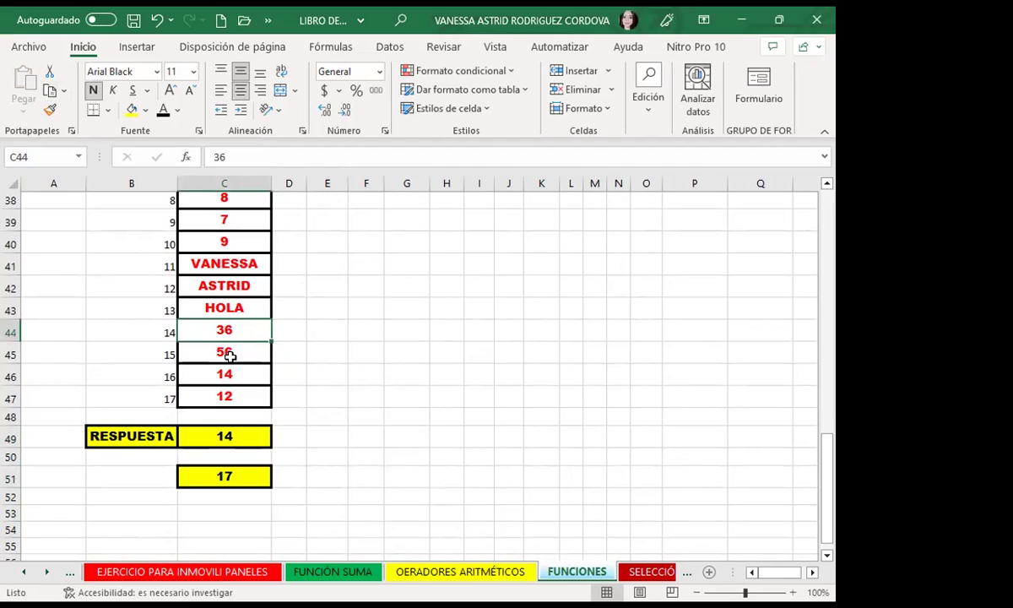
click(244, 356)
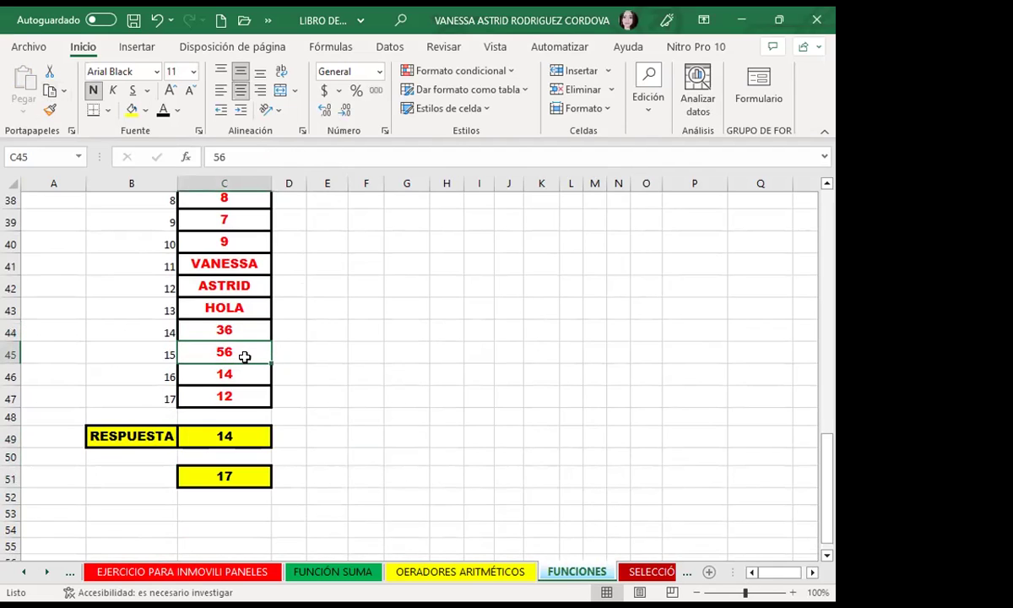
click(243, 483)
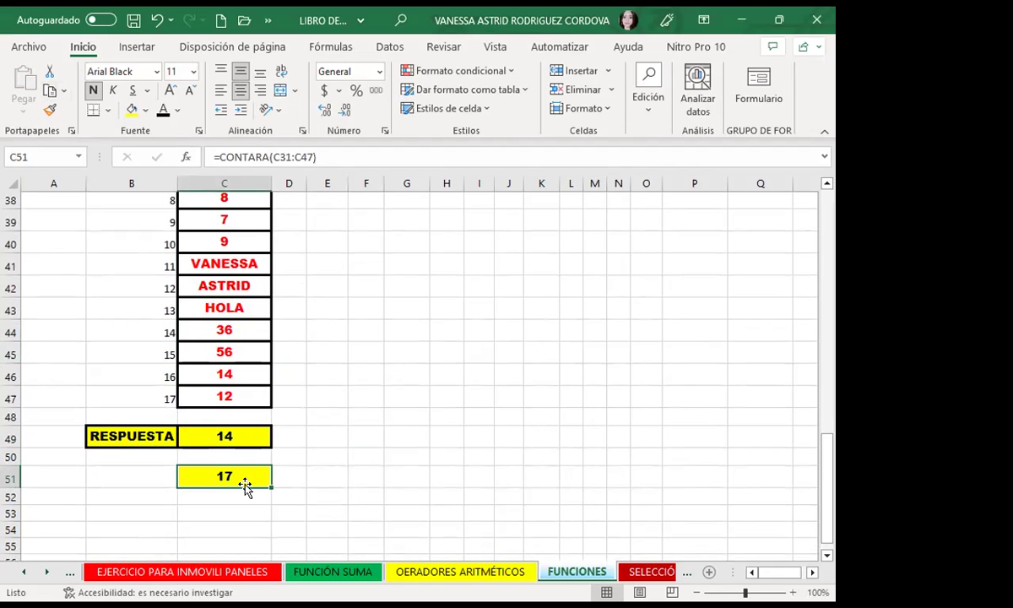
scroll(312, 443, up, 2)
scroll(331, 409, up, 6)
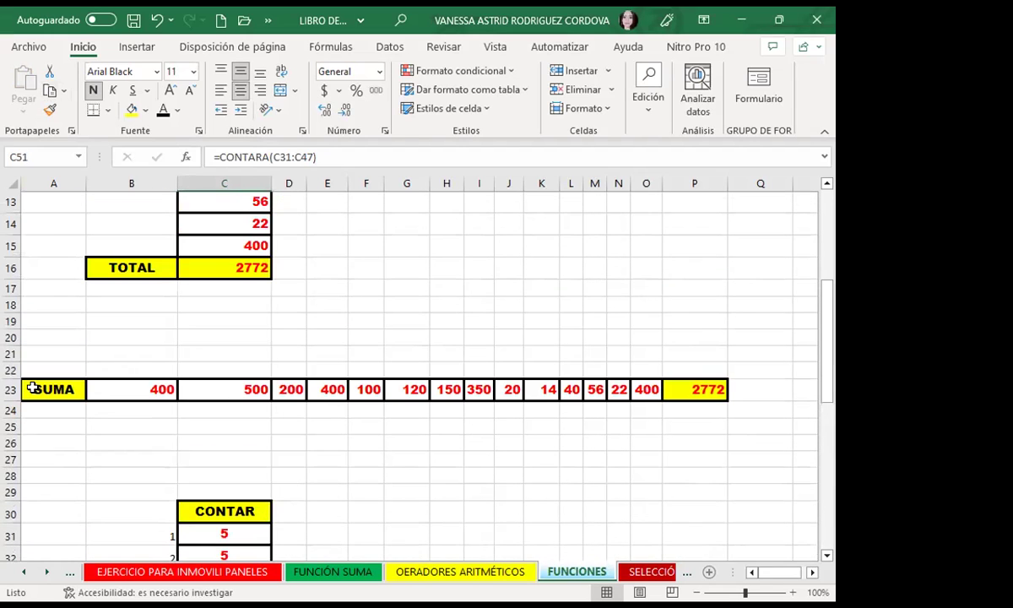
click(37, 388)
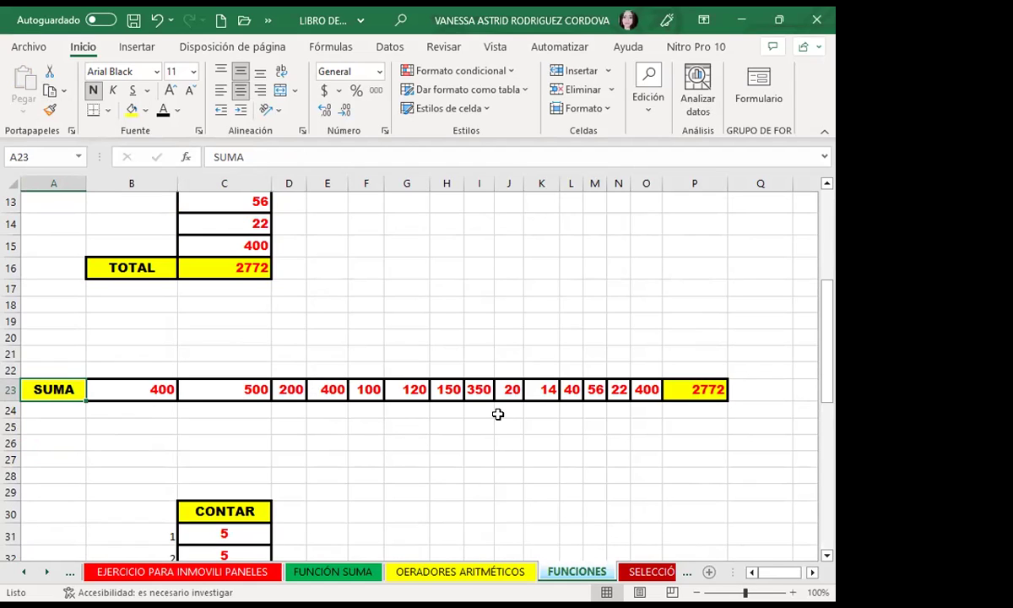
click(690, 389)
key(Return)
click(664, 390)
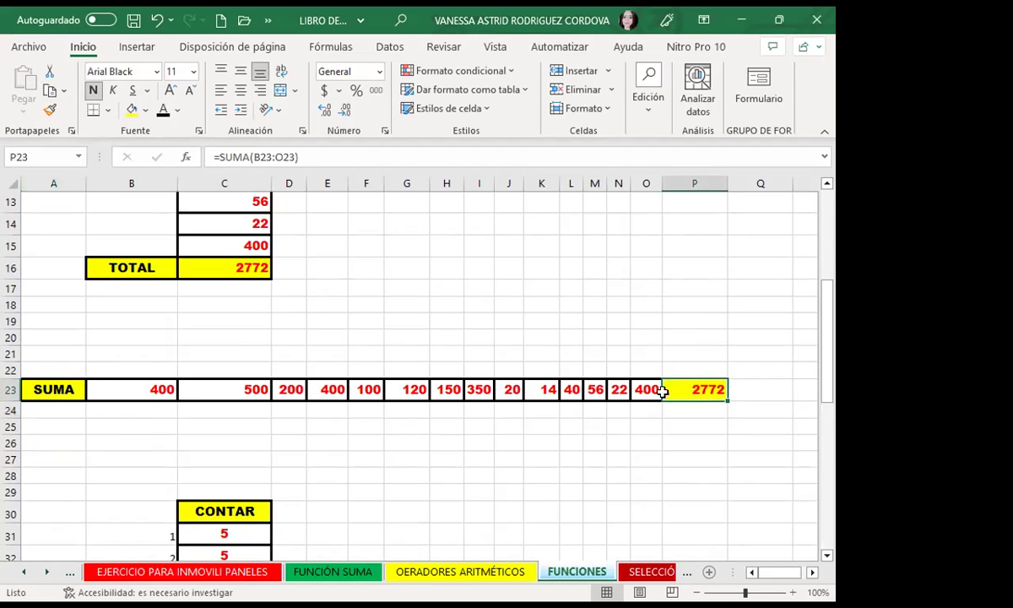
scroll(350, 454, down, 3)
scroll(274, 455, down, 3)
scroll(249, 466, down, 2)
click(217, 483)
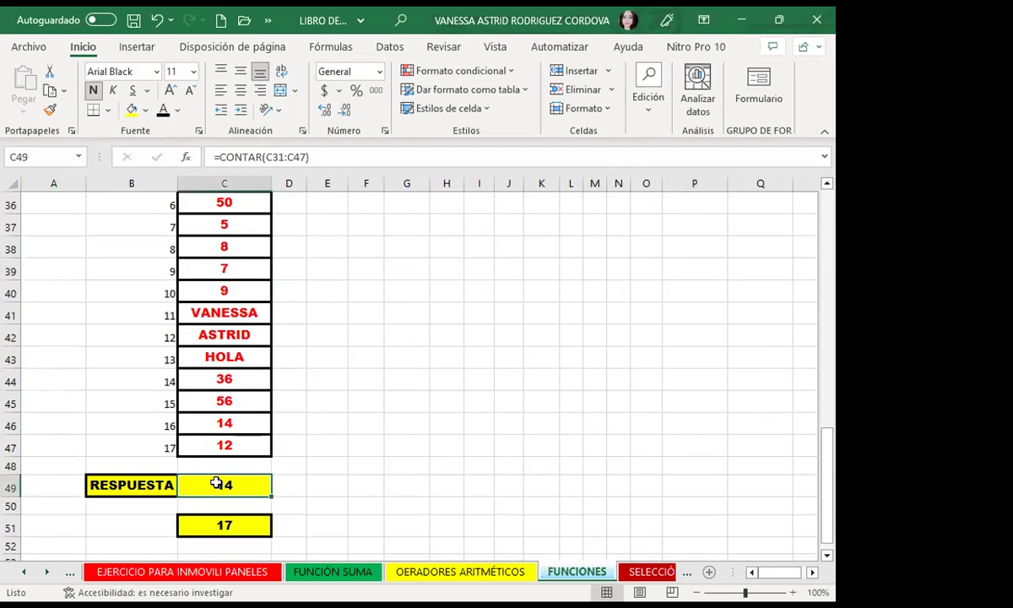
scroll(245, 401, up, 2)
click(237, 271)
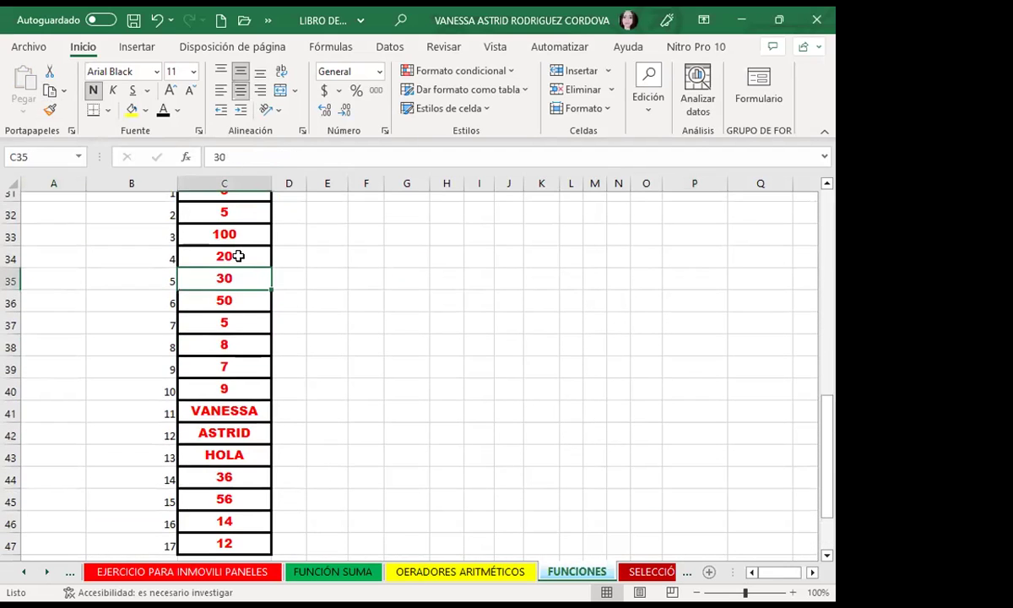
scroll(238, 256, up, 2)
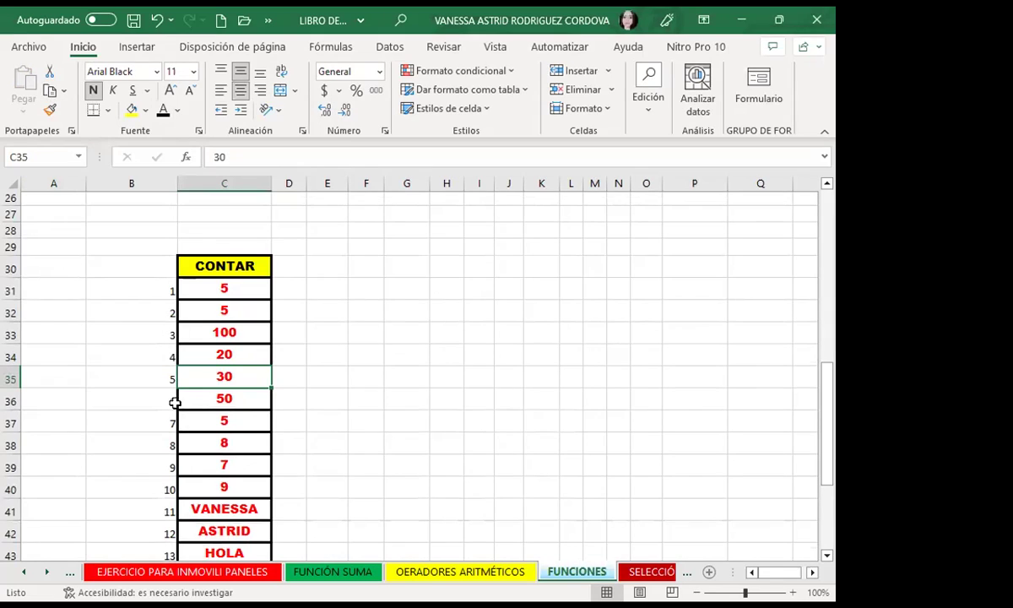
scroll(232, 410, down, 3)
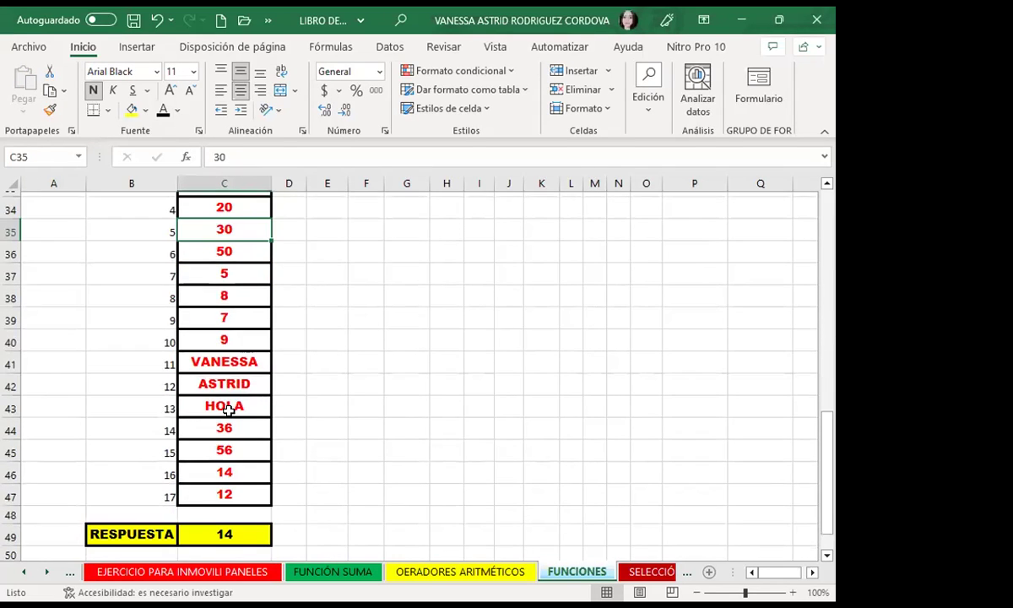
scroll(228, 415, down, 1)
click(258, 436)
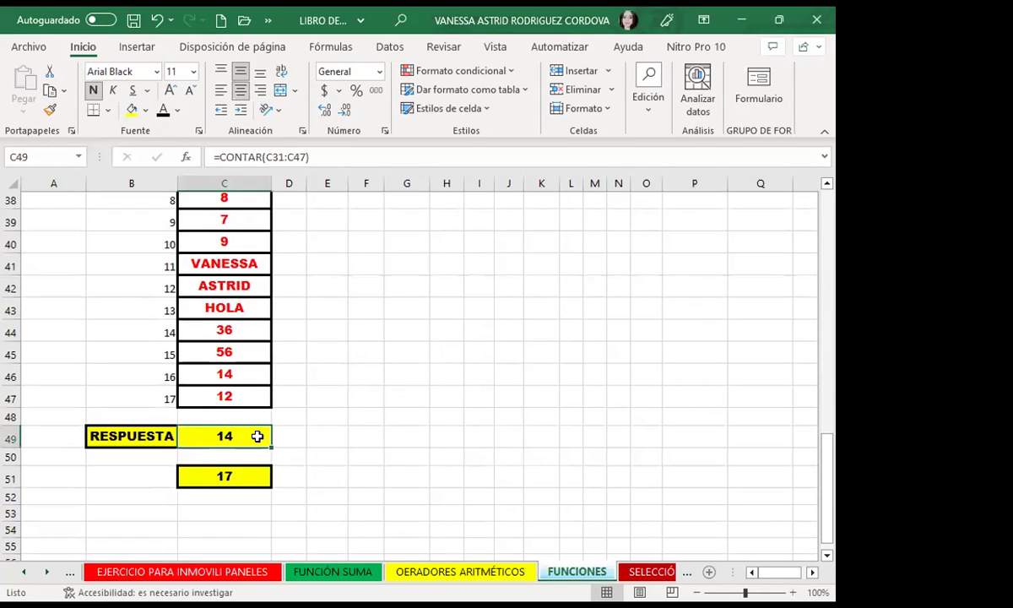
click(230, 477)
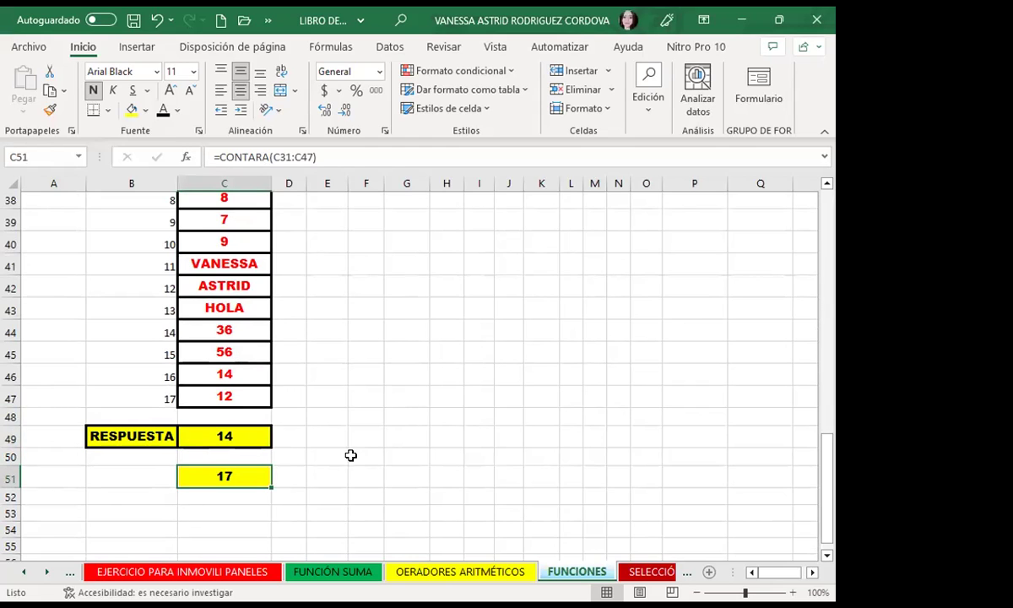
scroll(325, 447, up, 2)
scroll(219, 391, up, 2)
scroll(228, 354, up, 2)
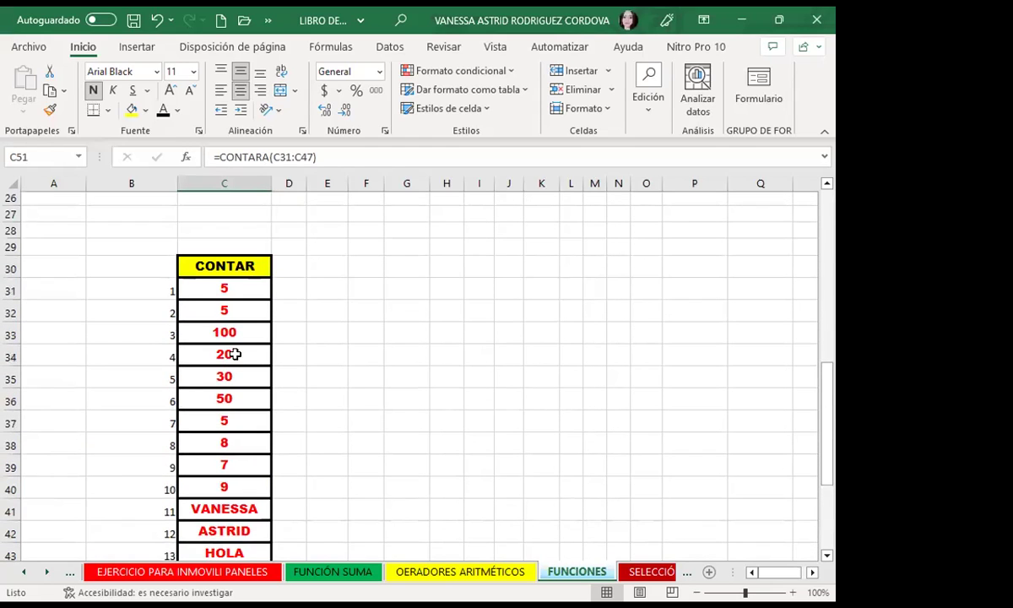
click(241, 333)
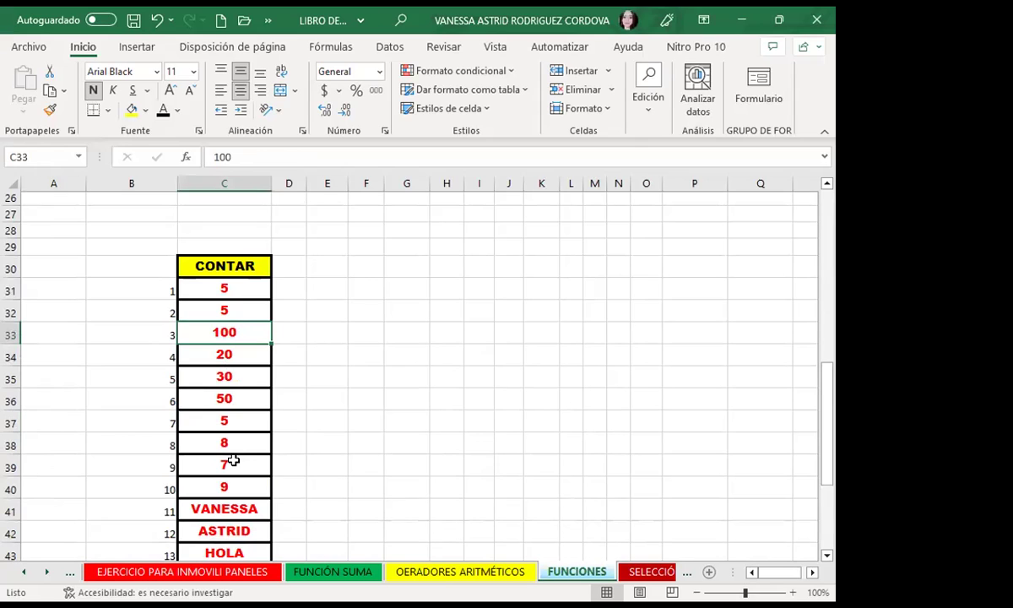
click(233, 525)
click(237, 331)
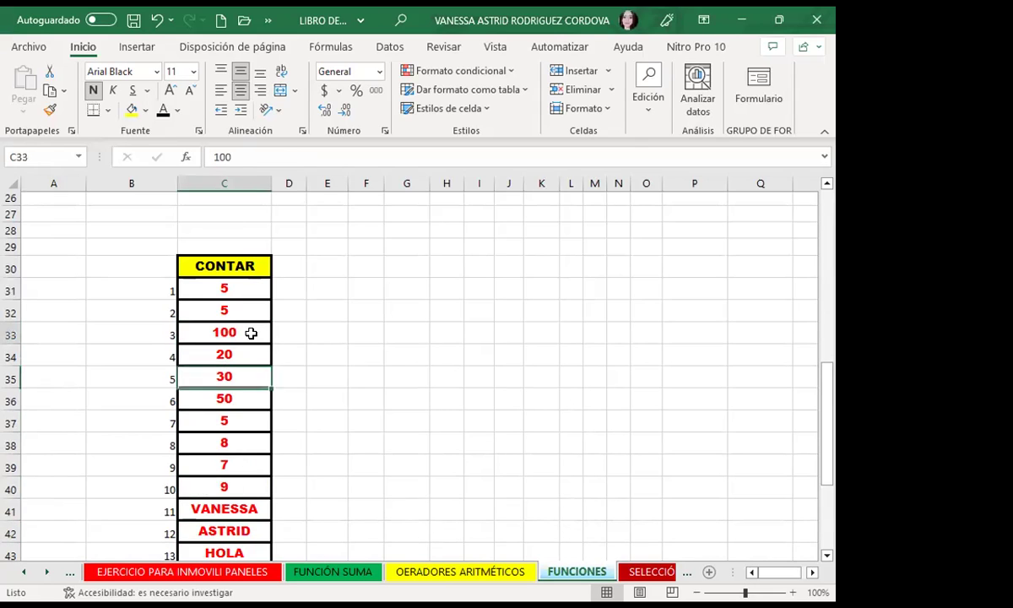
scroll(242, 413, down, 2)
scroll(239, 422, down, 1)
scroll(236, 422, down, 2)
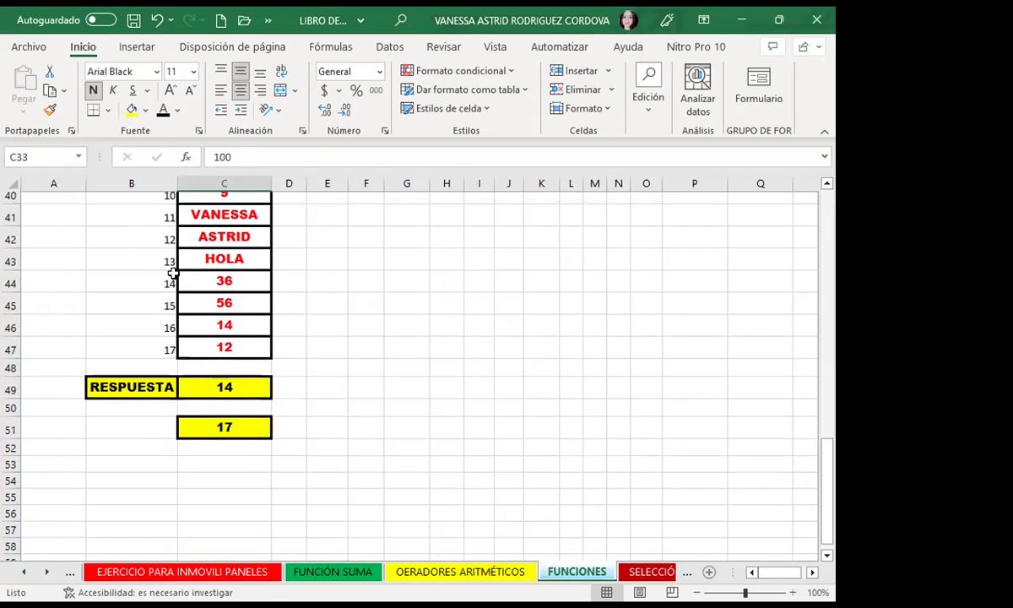
click(238, 428)
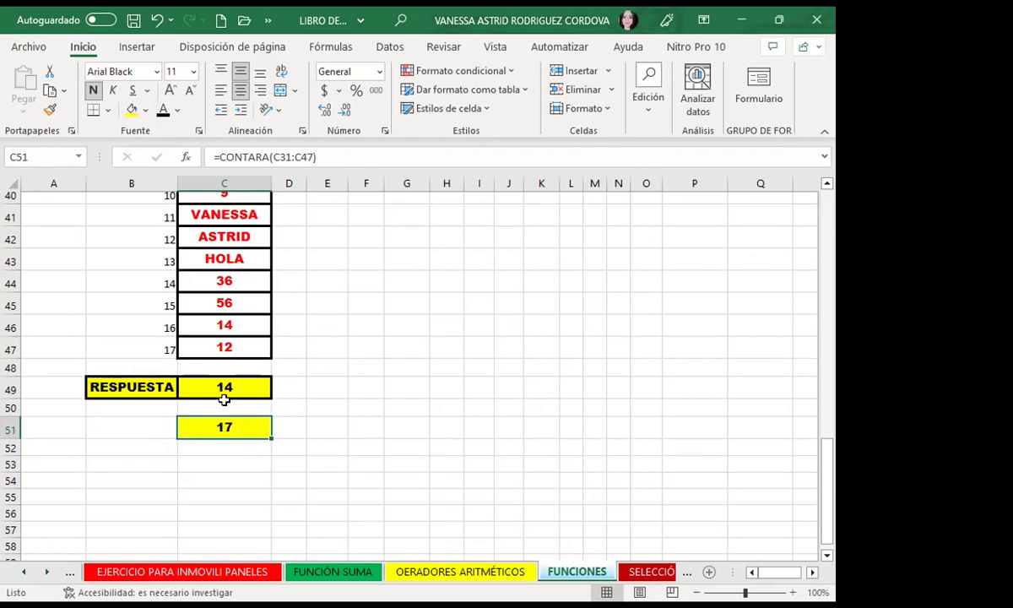
scroll(226, 390, up, 2)
scroll(226, 386, up, 4)
scroll(224, 381, up, 4)
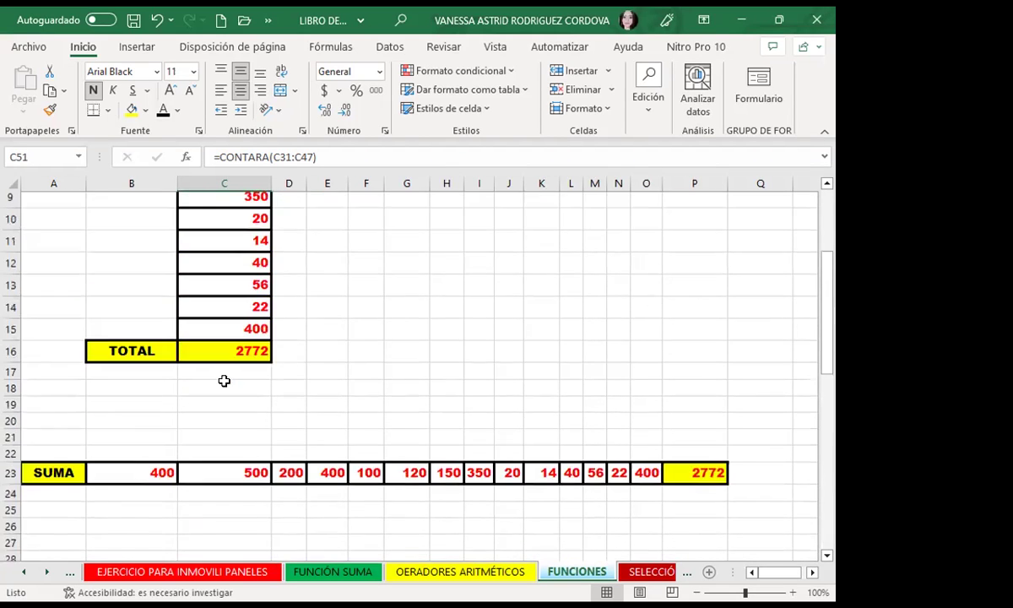